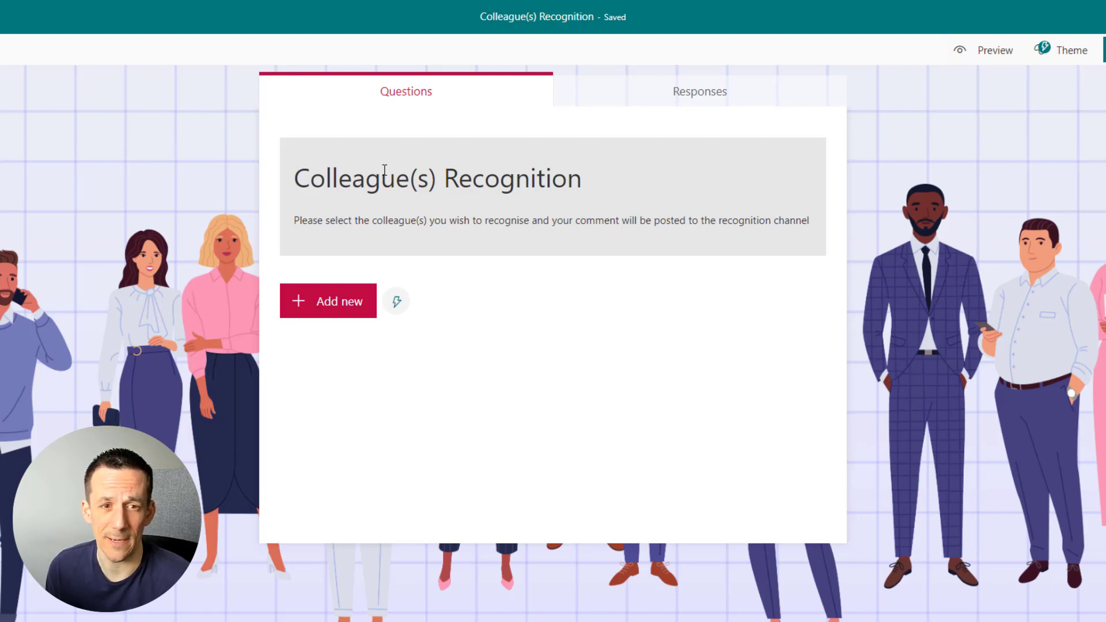
Add a choice question titled "Choose colleague(s) to recognise (Option 1)".
left_click(316, 312)
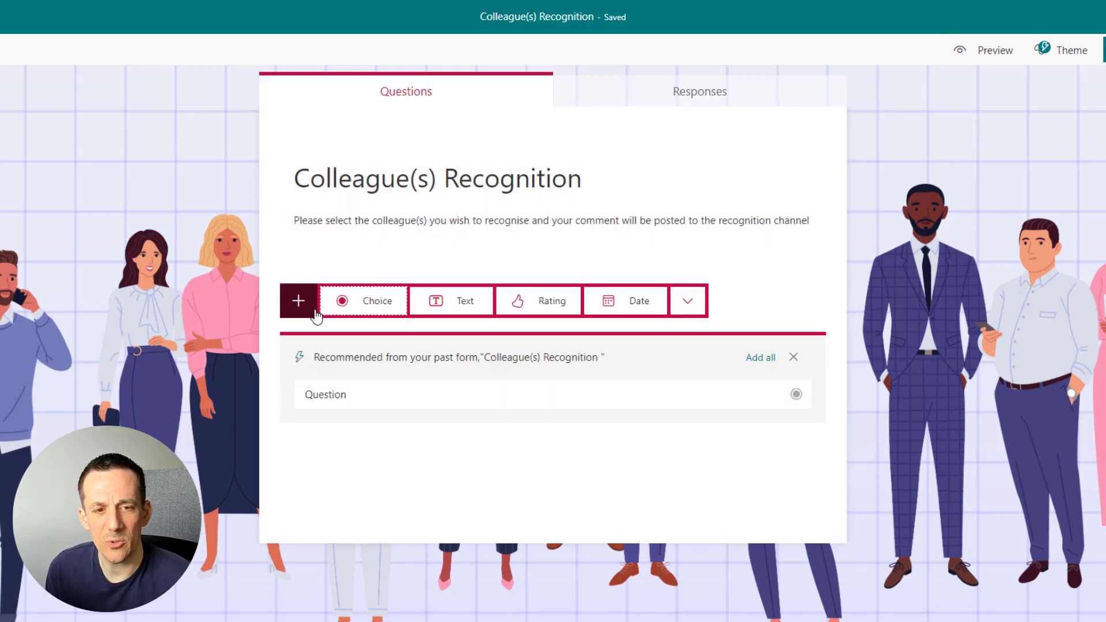
left_click(369, 309)
type("Choose colleague(s) to recognise (Option 1)")
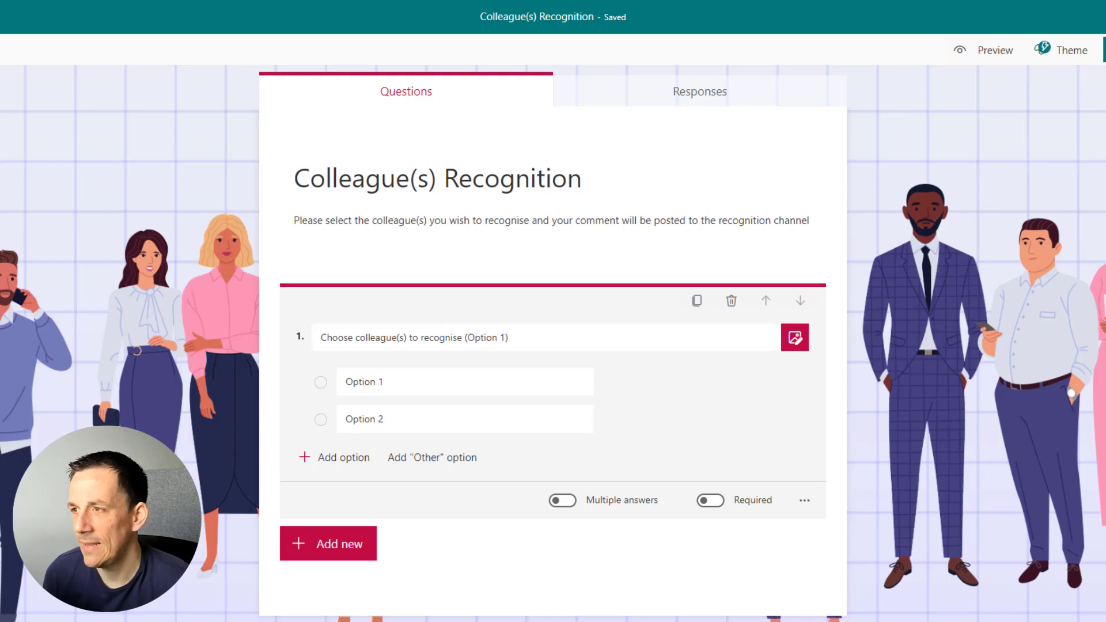
Replace the first question's default options with the list of colleague names copied from the "vid prep" note in Notepad.
left_click_drag(1105, 64, 570, 61)
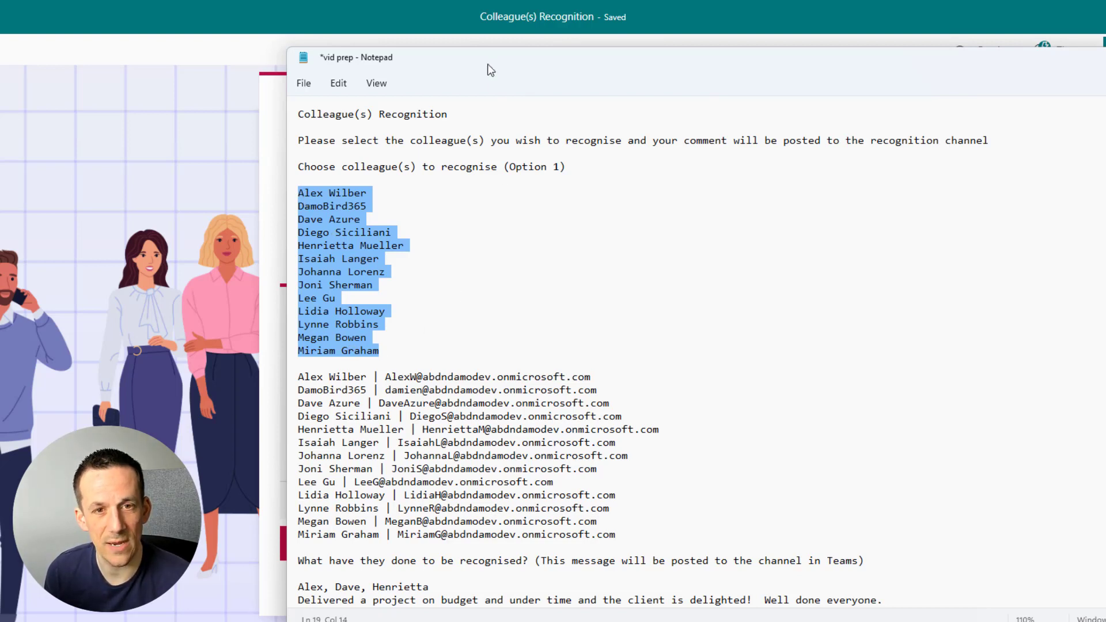
left_click_drag(479, 61, 1105, 61)
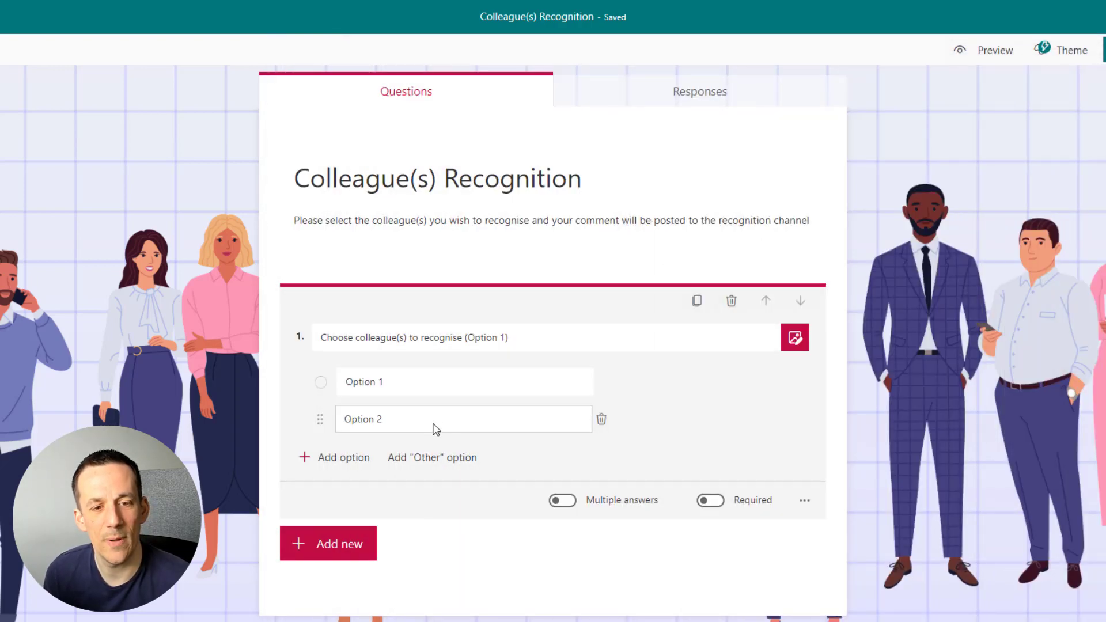
left_click(576, 419)
left_click(601, 419)
left_click(390, 381)
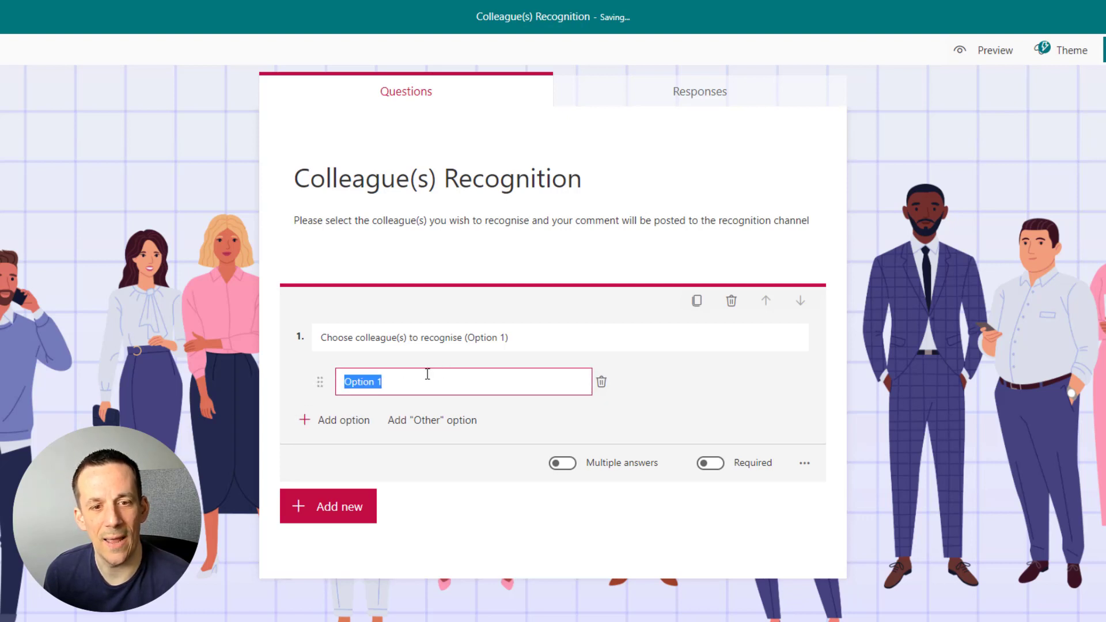
type("Alex Wilber DamoBird365 Dave Azure Diego Siciliani Henrietta Mueller Isaiah Langer Johanna Lorenz Joni Sherman Lee Gu Lidia Holloway Lynne Robbins Megan Bowen Miriam Graham")
scroll(395, 380, "down", 4)
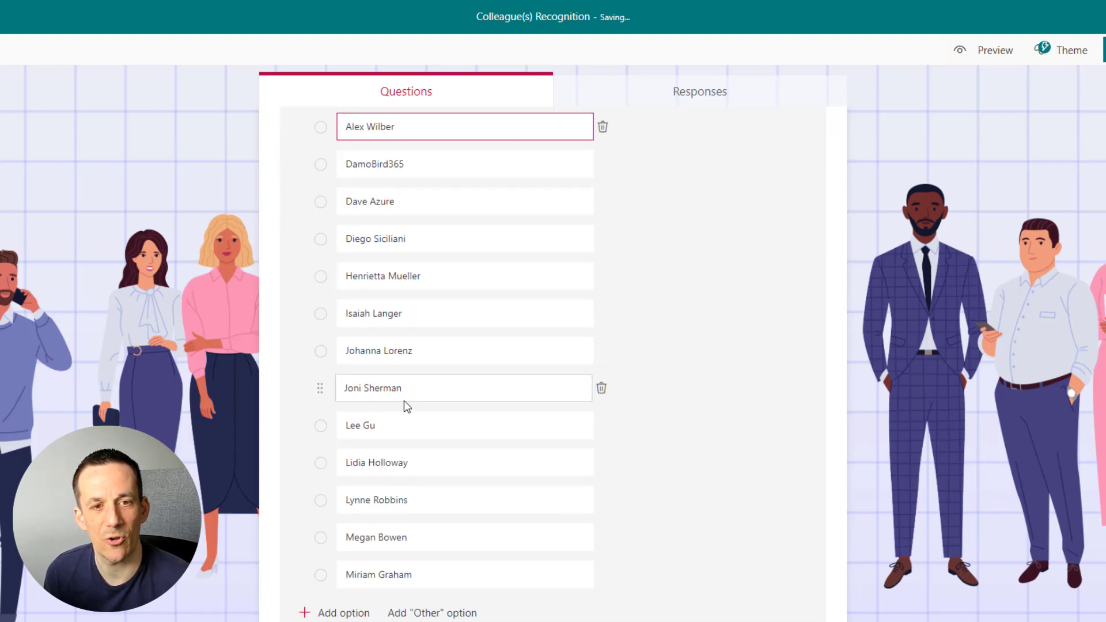
Allow multiple answers on the first question and make it required.
scroll(690, 455, "down", 2)
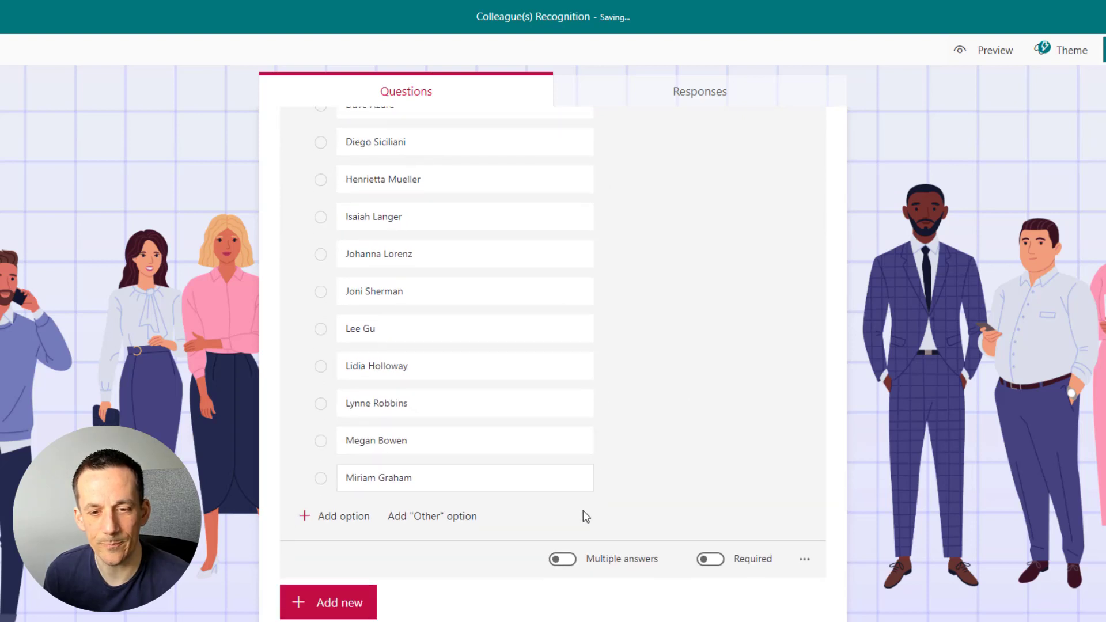
left_click(560, 561)
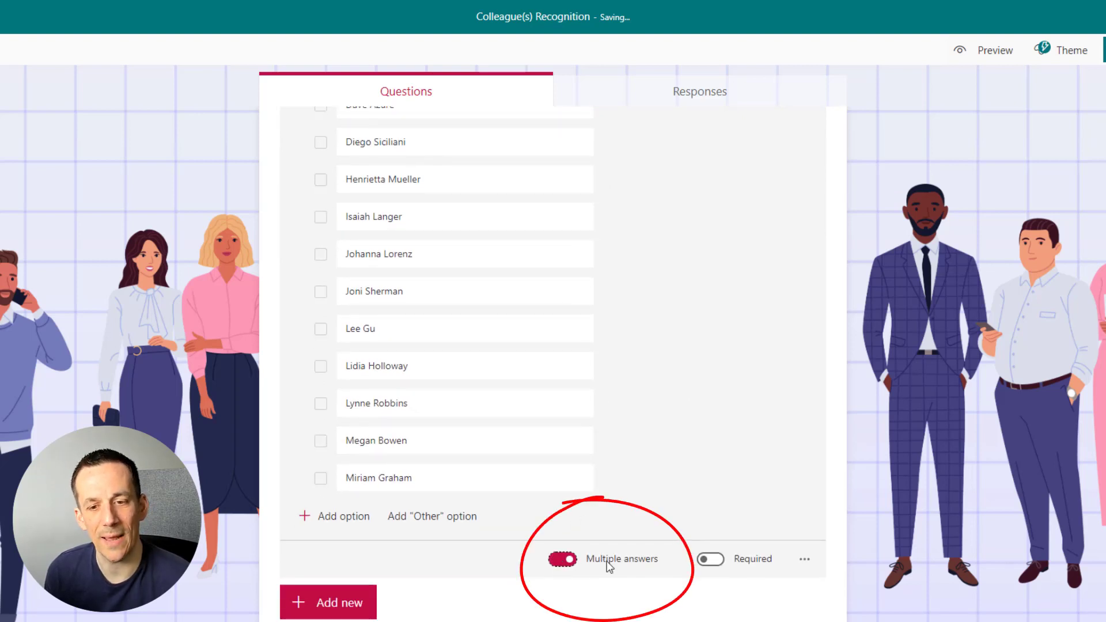
left_click(711, 560)
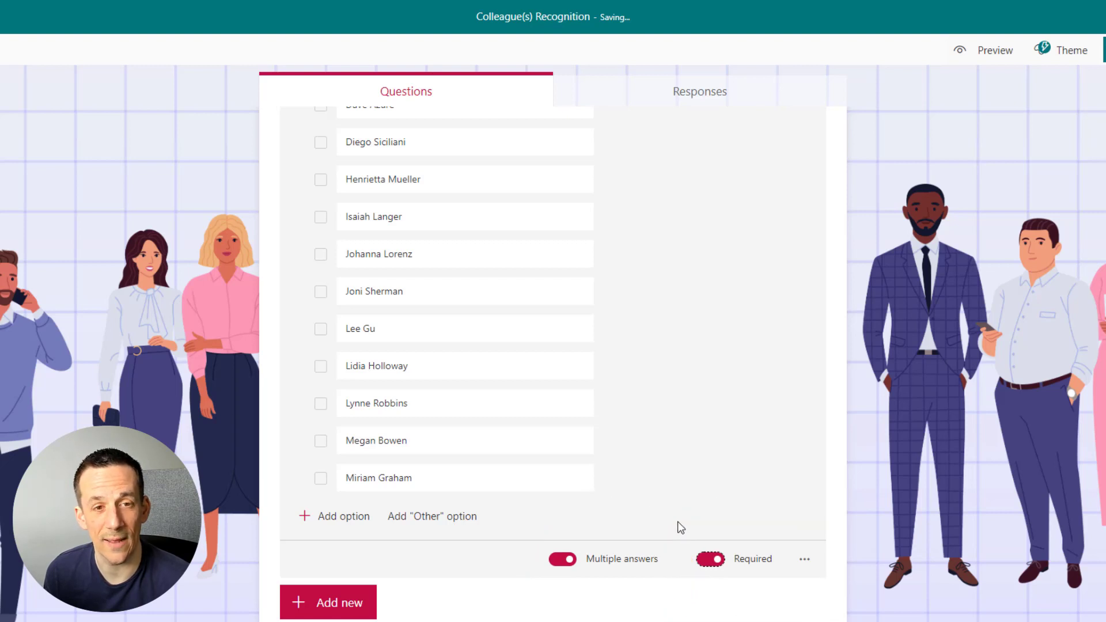
Add a second choice question reusing the first question's title, changed to "Choose colleague(s) to recognise (Option 2)".
scroll(677, 521, "up", 3)
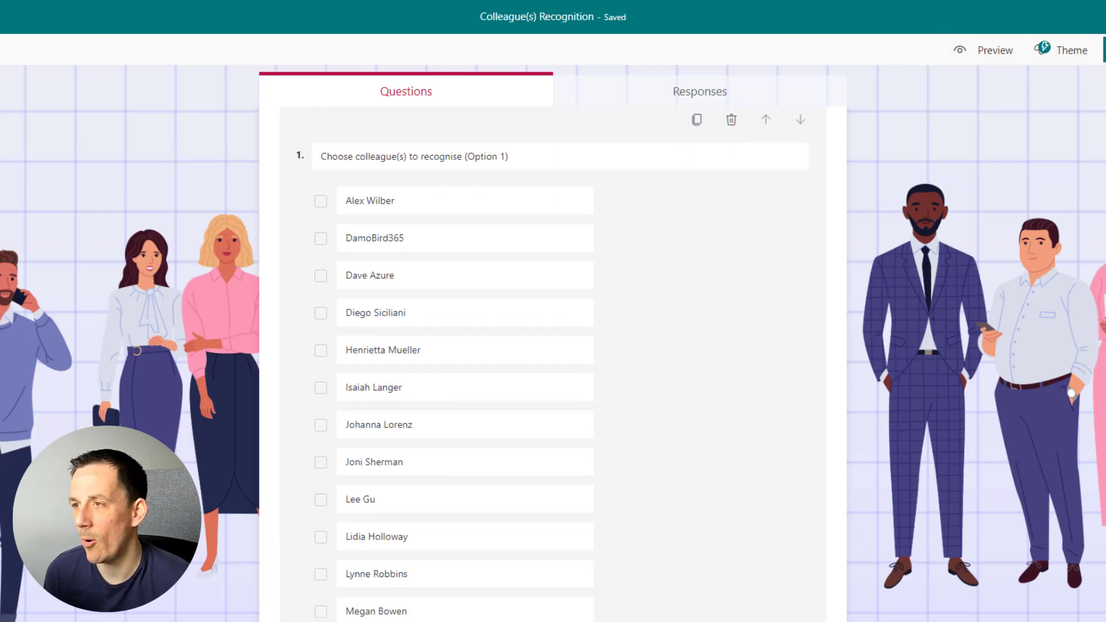
left_click(575, 151)
triple_click(523, 157)
key("ctrl+c")
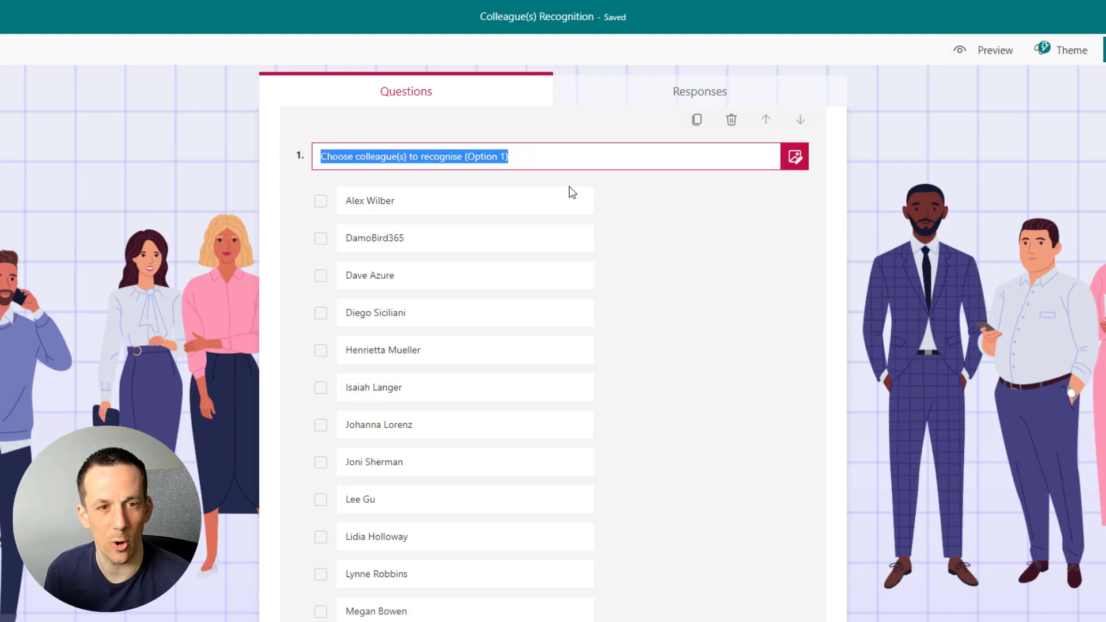
scroll(569, 190, "down", 3)
left_click(334, 603)
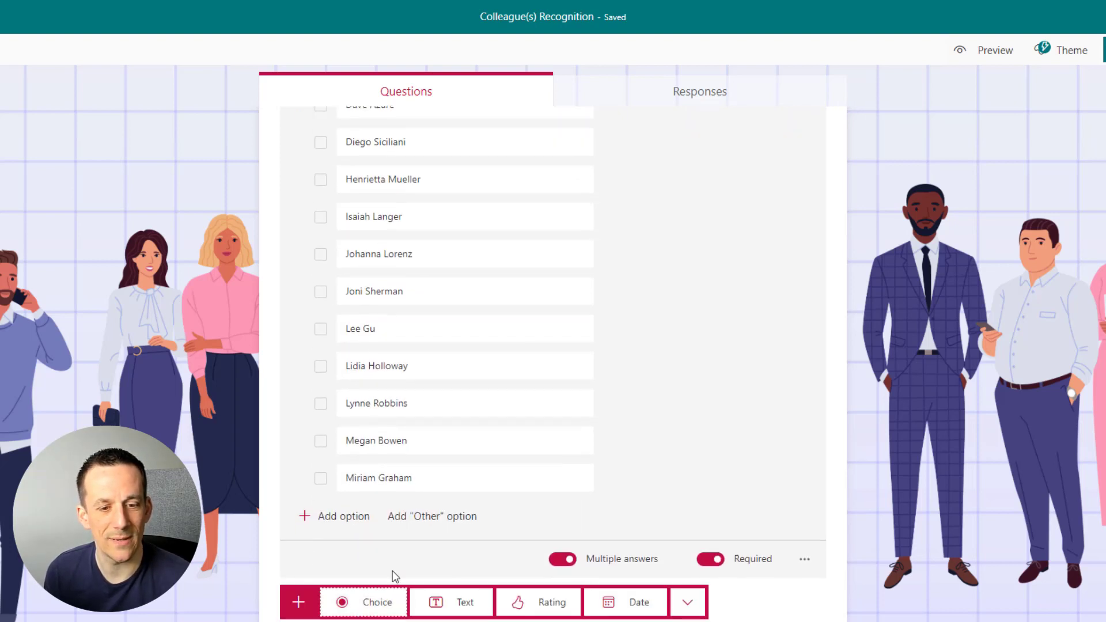
left_click(375, 598)
key("ctrl+v")
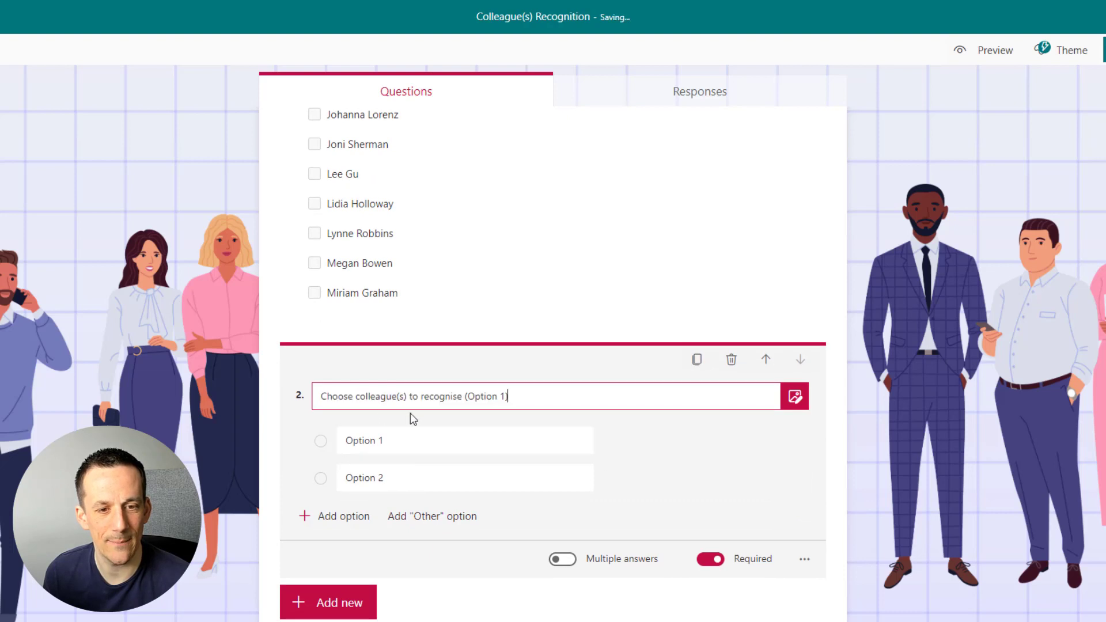
double_click(504, 396)
type("2")
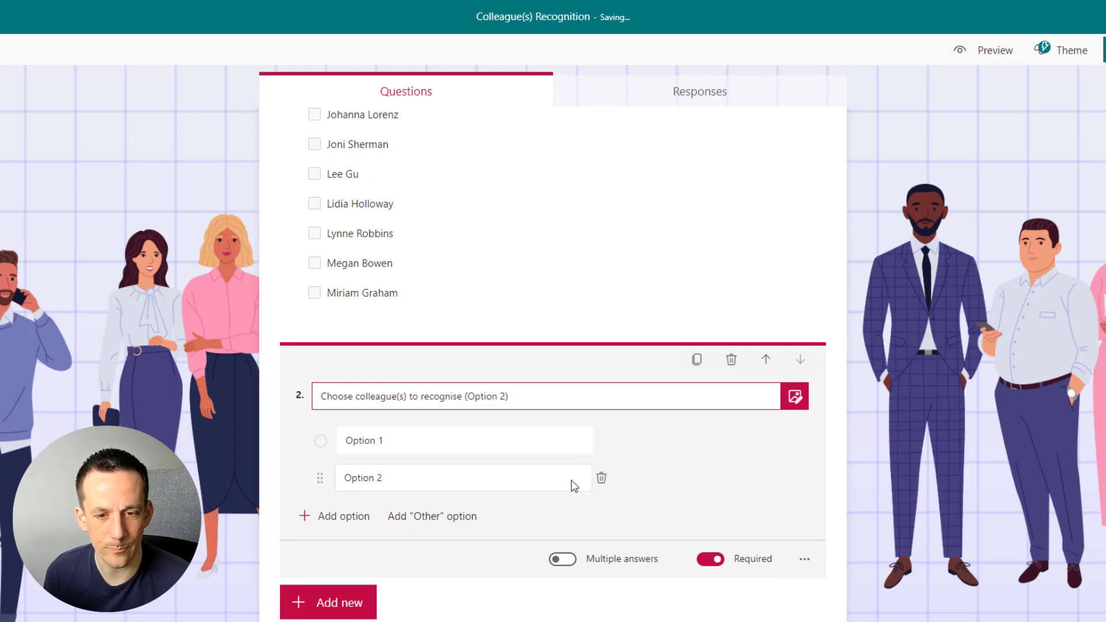
Allow multiple answers on the second question and replace its default options with the name-and-e-mail list from the Notepad note.
left_click(601, 479)
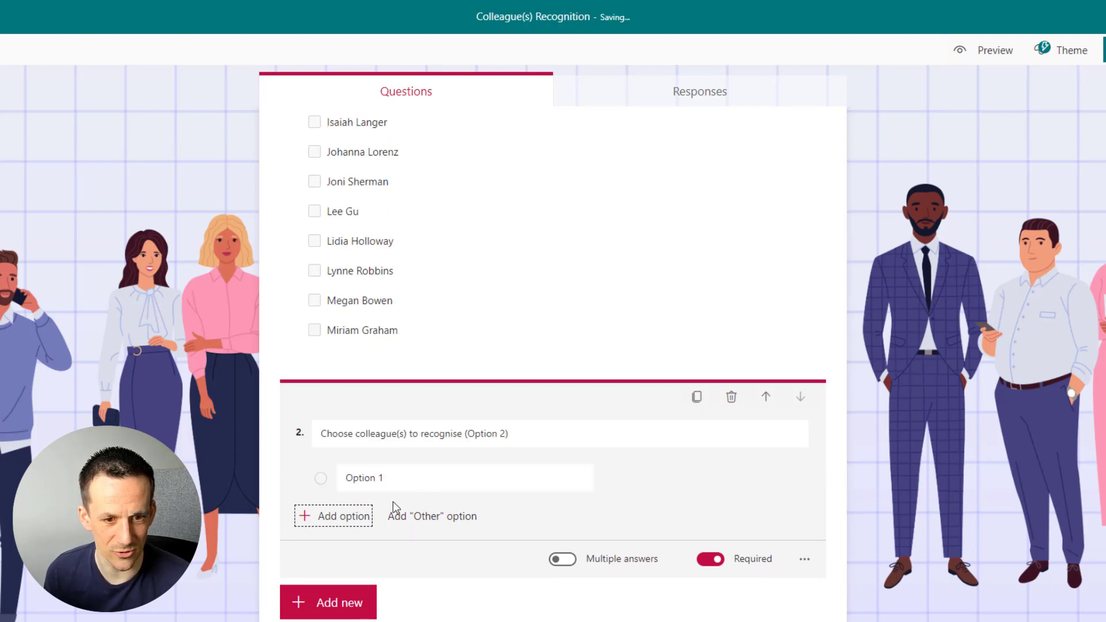
left_click(555, 562)
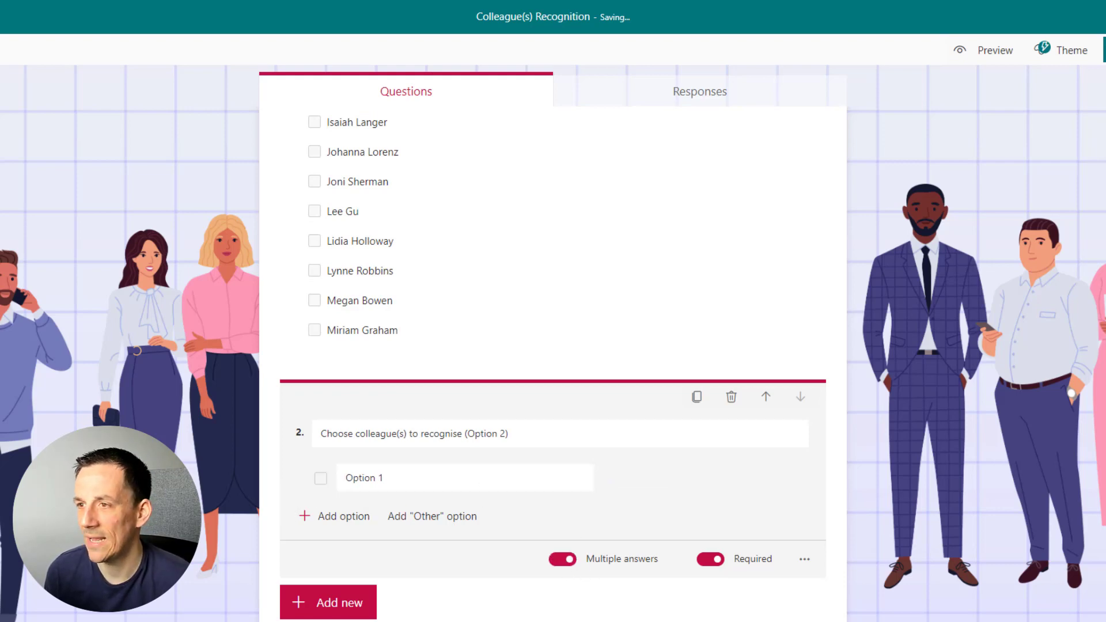
left_click_drag(1104, 3, 695, 34)
left_click_drag(721, 503, 405, 348)
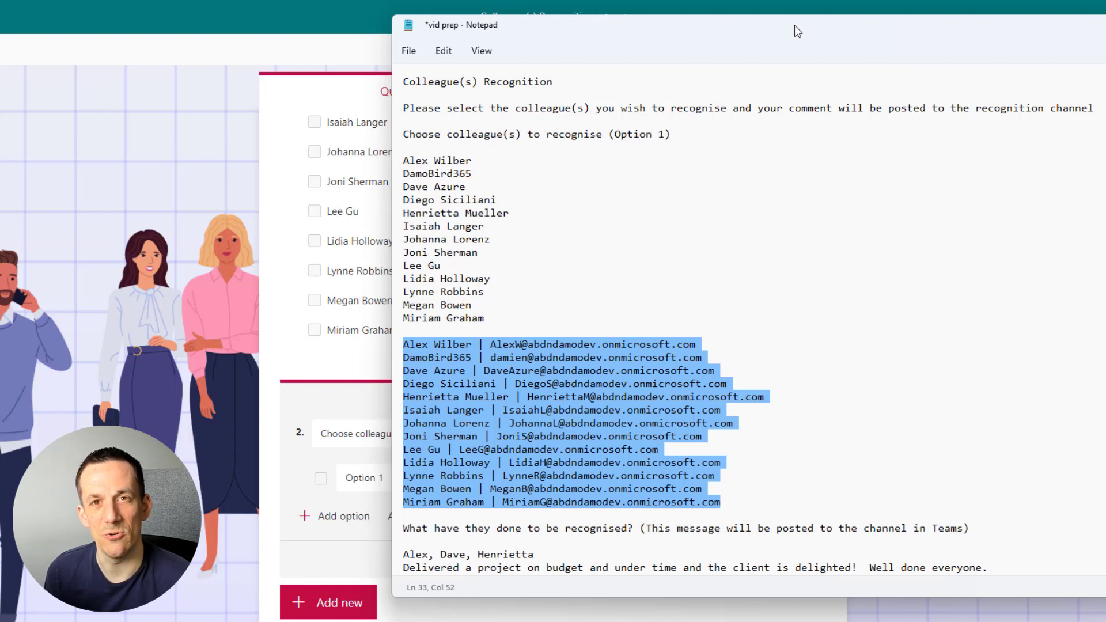
left_click_drag(794, 25, 1105, 47)
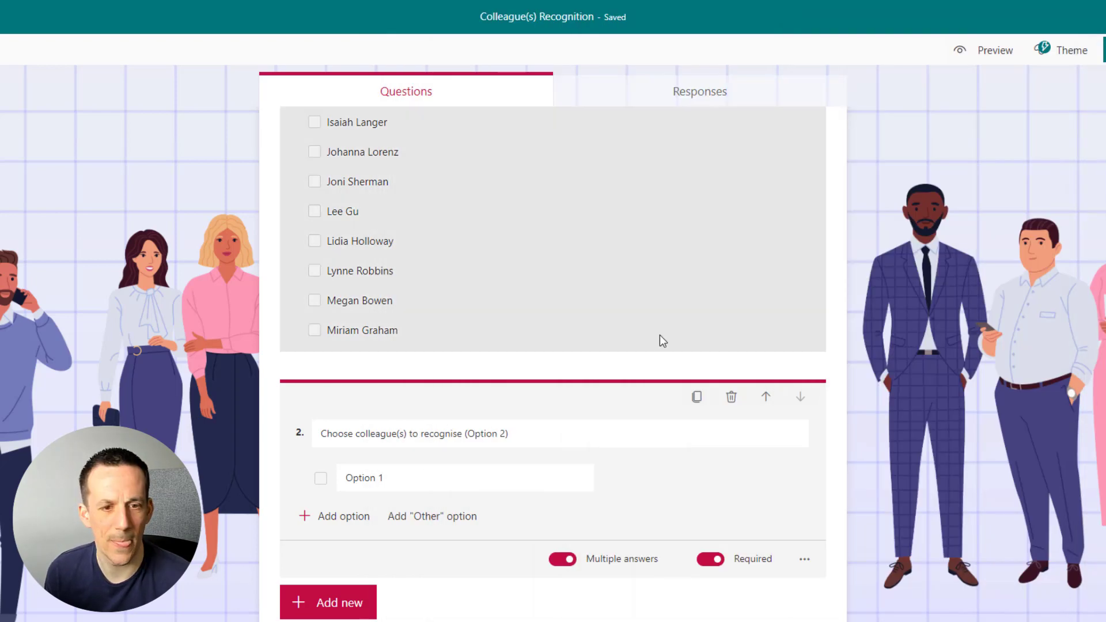
left_click(440, 484)
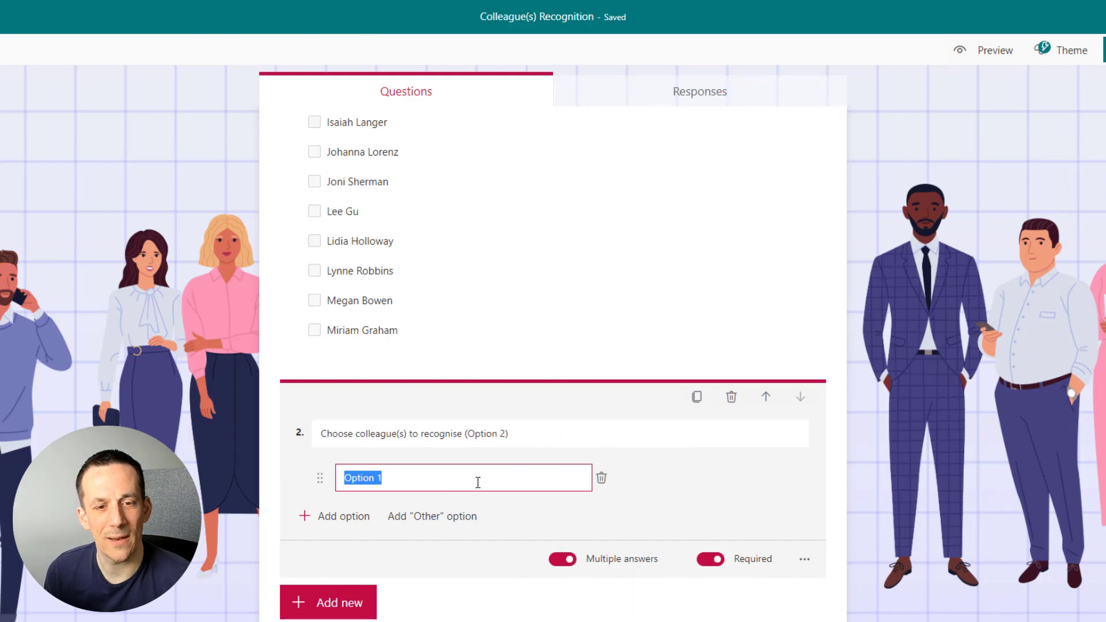
key("ctrl+v")
scroll(380, 230, "down", 4)
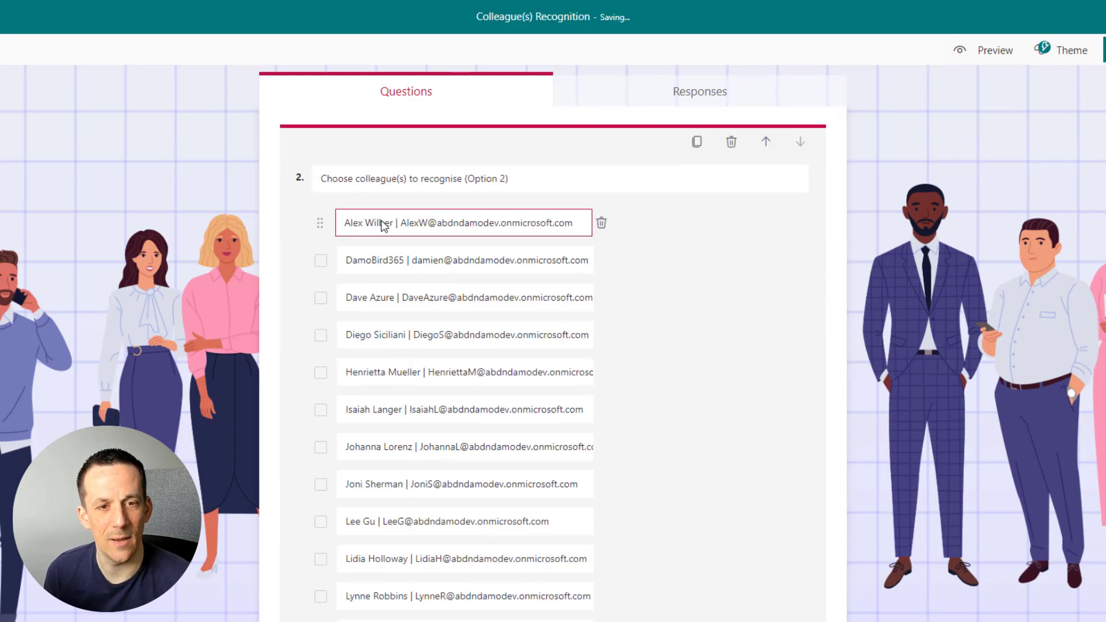
scroll(403, 183, "down", 3)
scroll(452, 301, "up", 4)
scroll(461, 365, "down", 4)
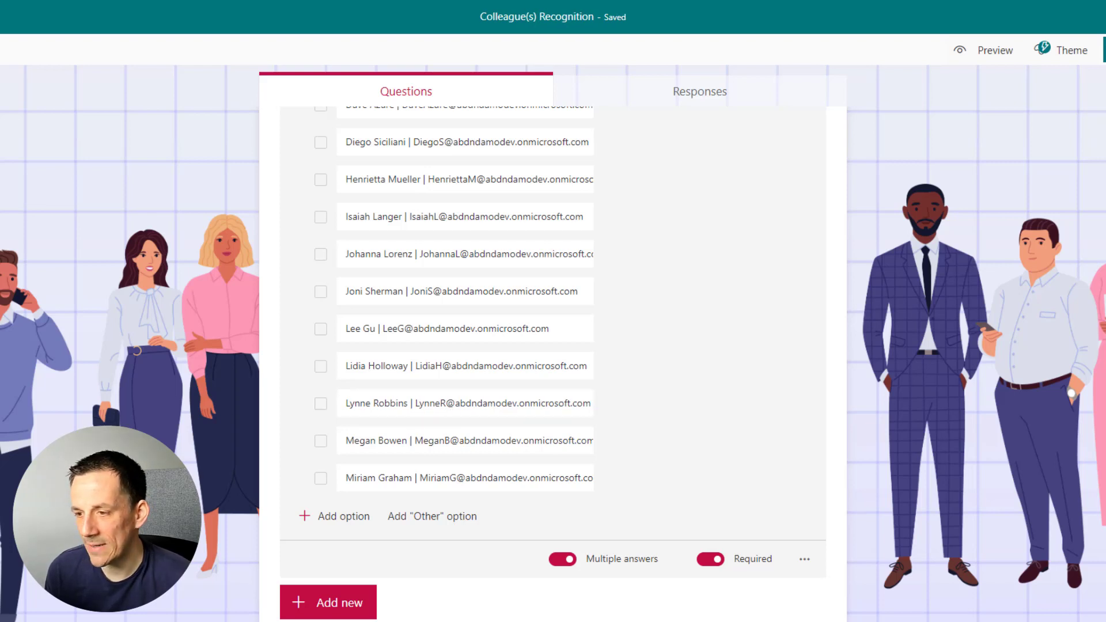
Add a text question titled "What have they done to be recognised? (This message will be posted to the channel in Teams)".
left_click(349, 611)
left_click(470, 604)
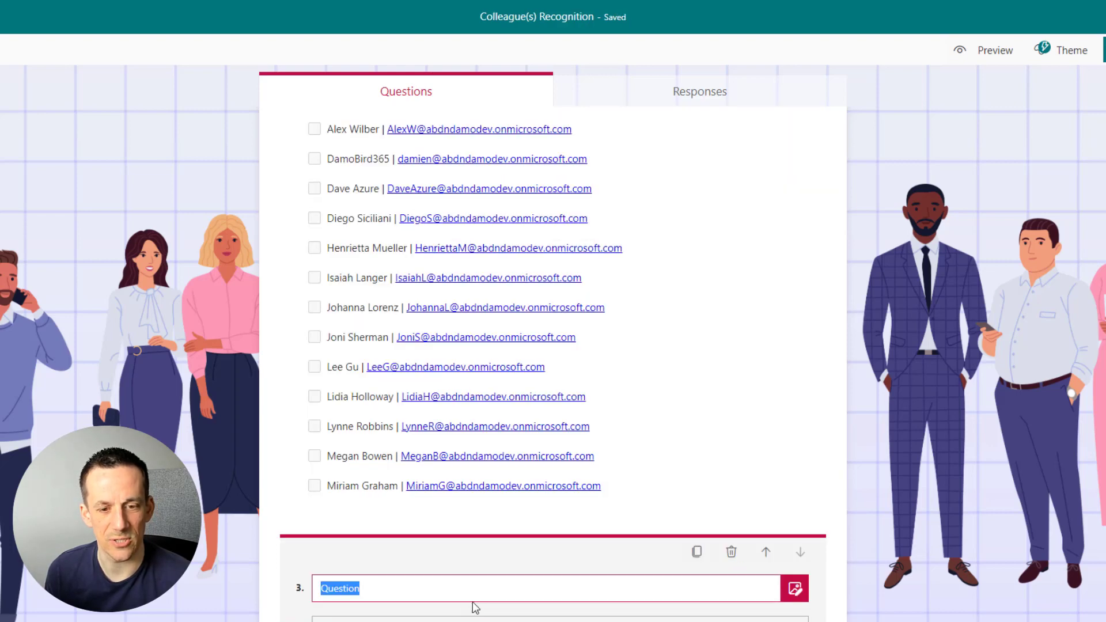
type("What have they done to be recognised? (This message will be posted to the channel in Teams)")
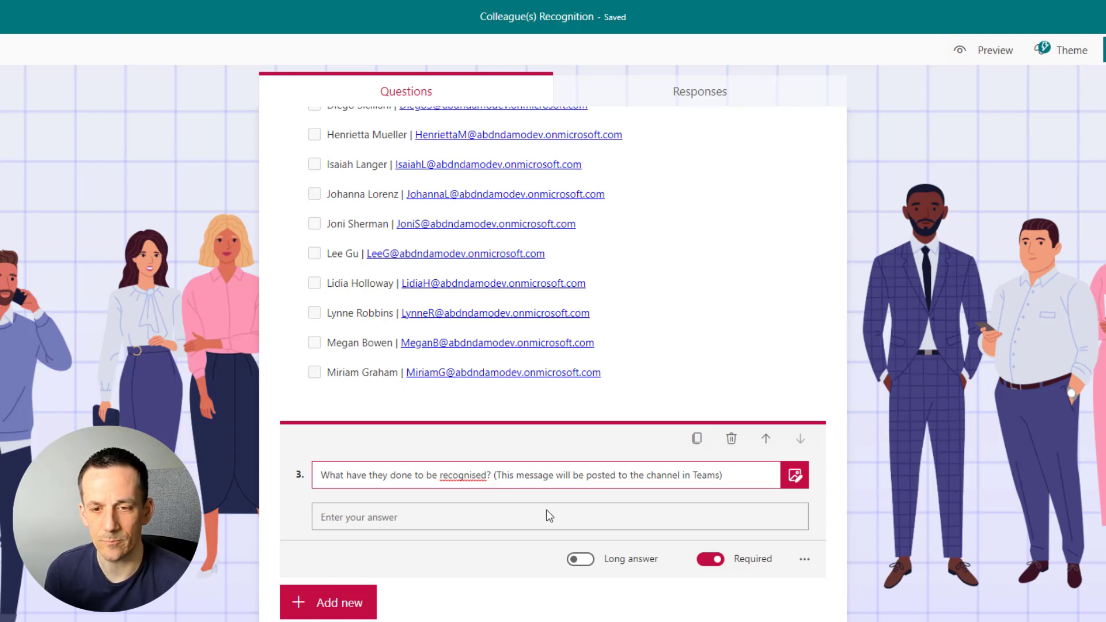
Preview the form and select the first, third and fifth colleagues in the Option 1 question.
left_click(992, 51)
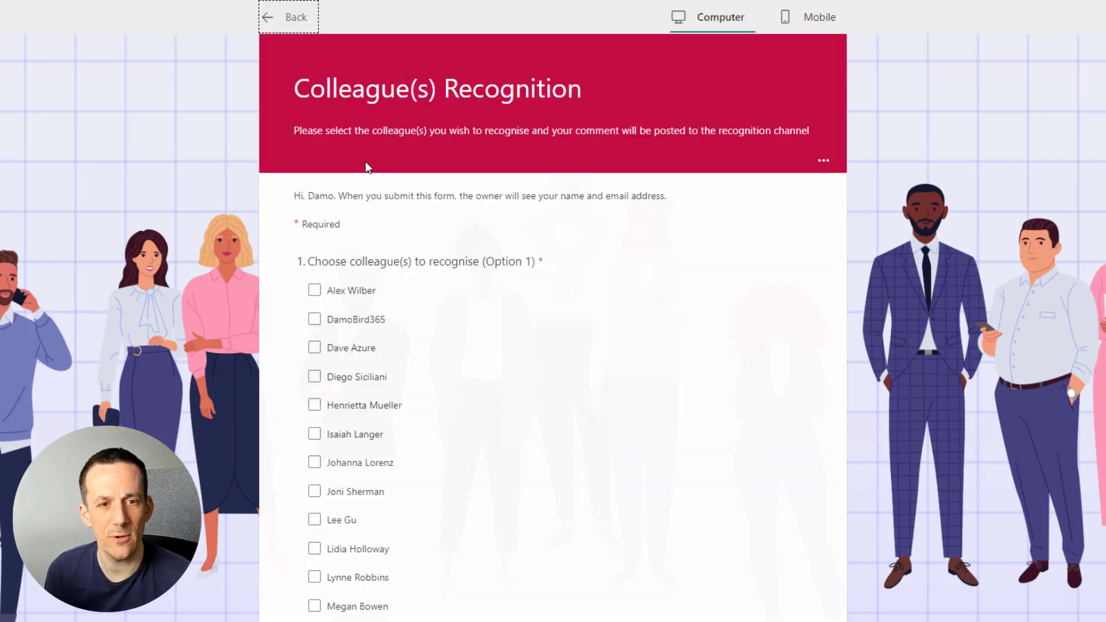
left_click(314, 290)
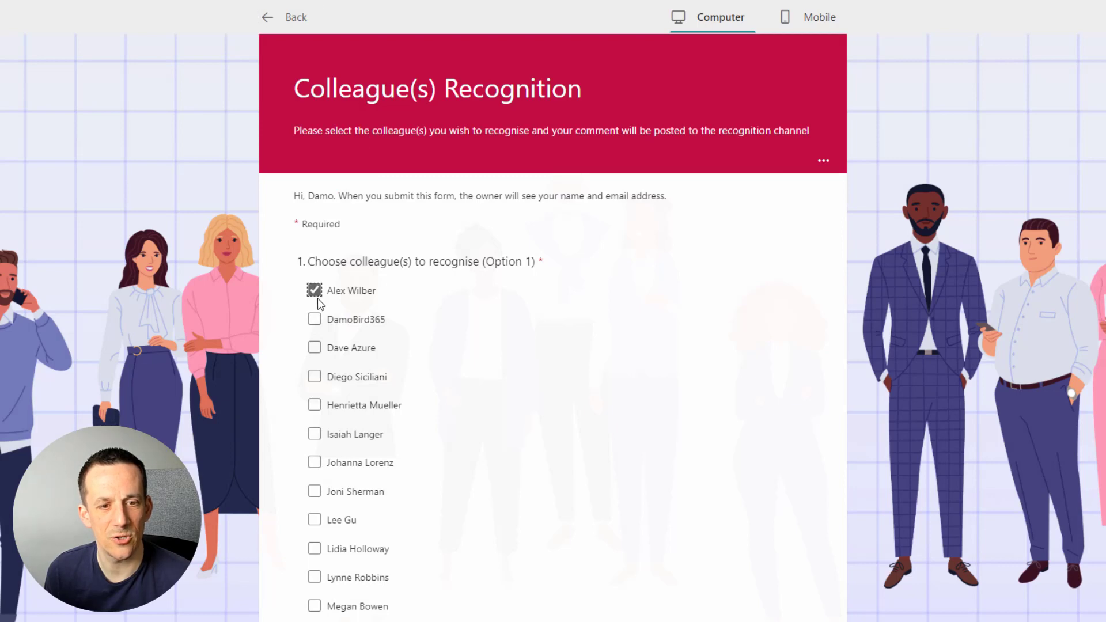
left_click(314, 349)
left_click(314, 405)
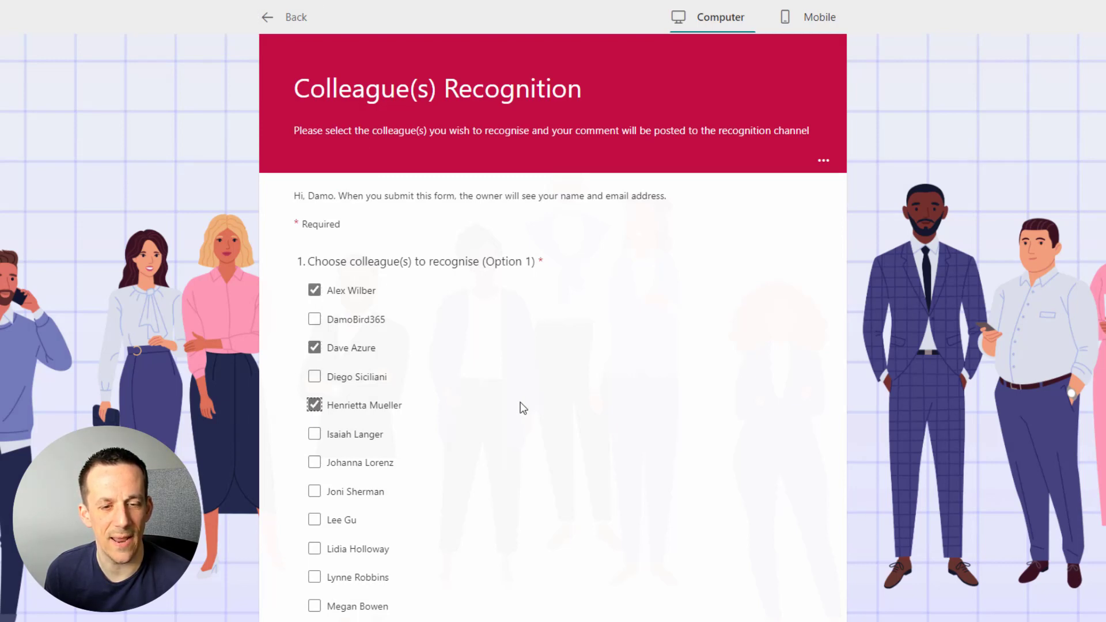
Select the same three colleagues, first, third and fifth in the list, in the Option 2 question.
scroll(523, 409, "down", 7)
left_click(316, 345)
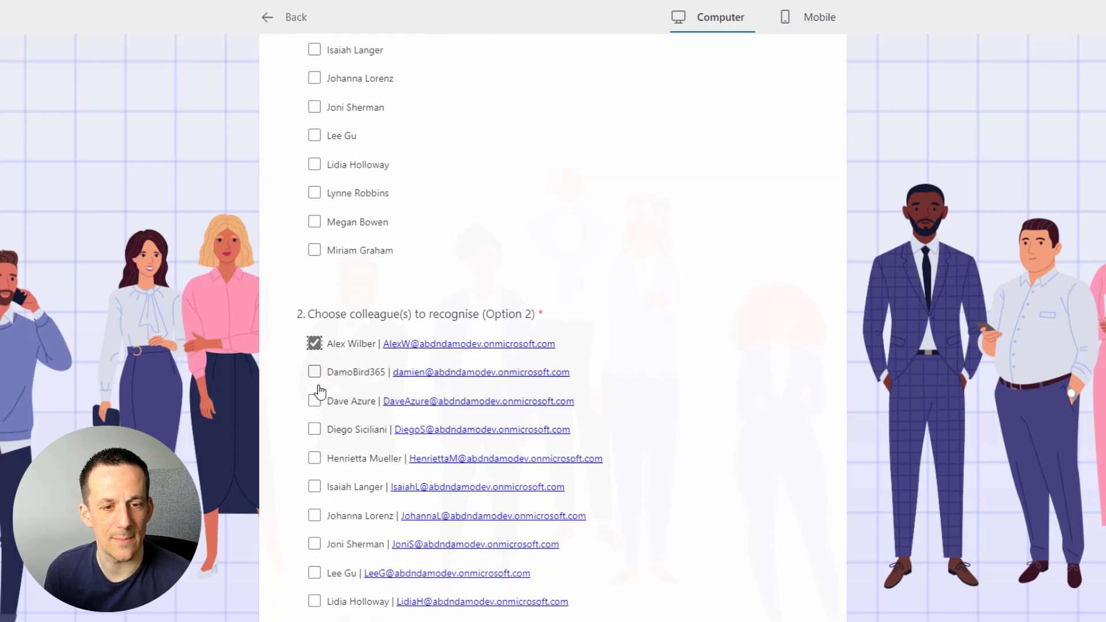
left_click(314, 401)
left_click(316, 459)
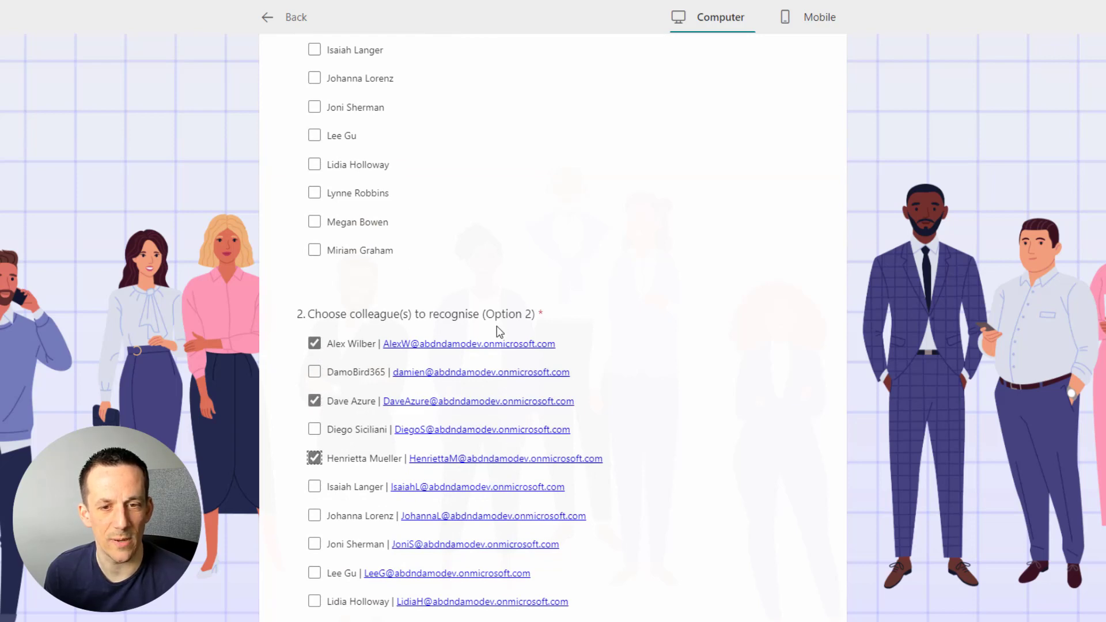
Answer the third question with "Delivered a project on budget and under time and the client is delighted! Well done everyone.".
scroll(521, 320, "up", 8)
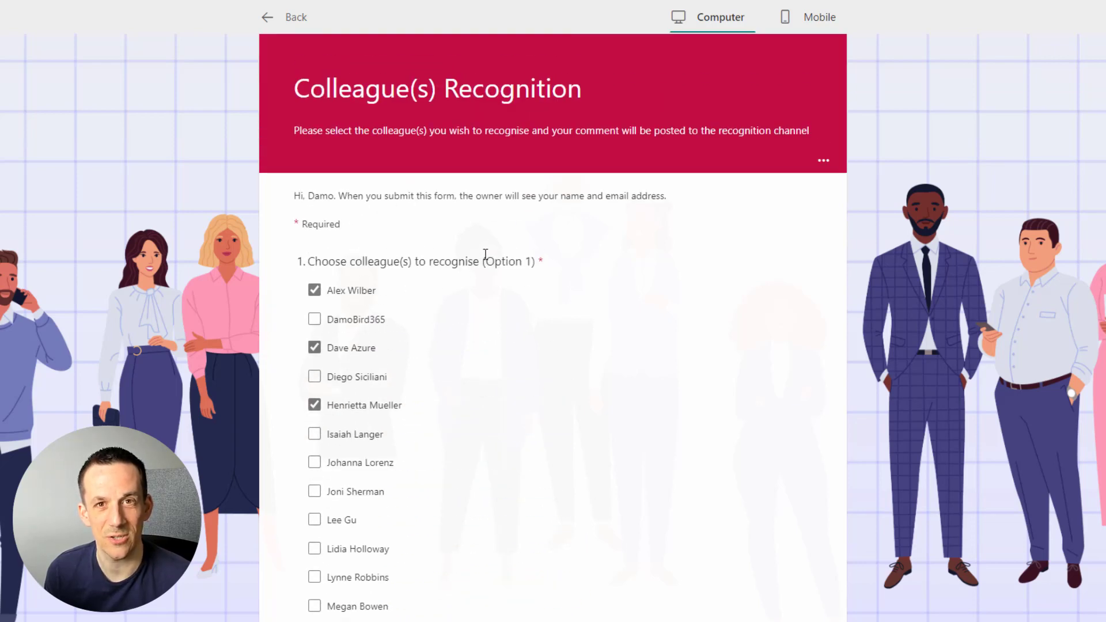
scroll(486, 260, "down", 2)
scroll(552, 273, "down", 8)
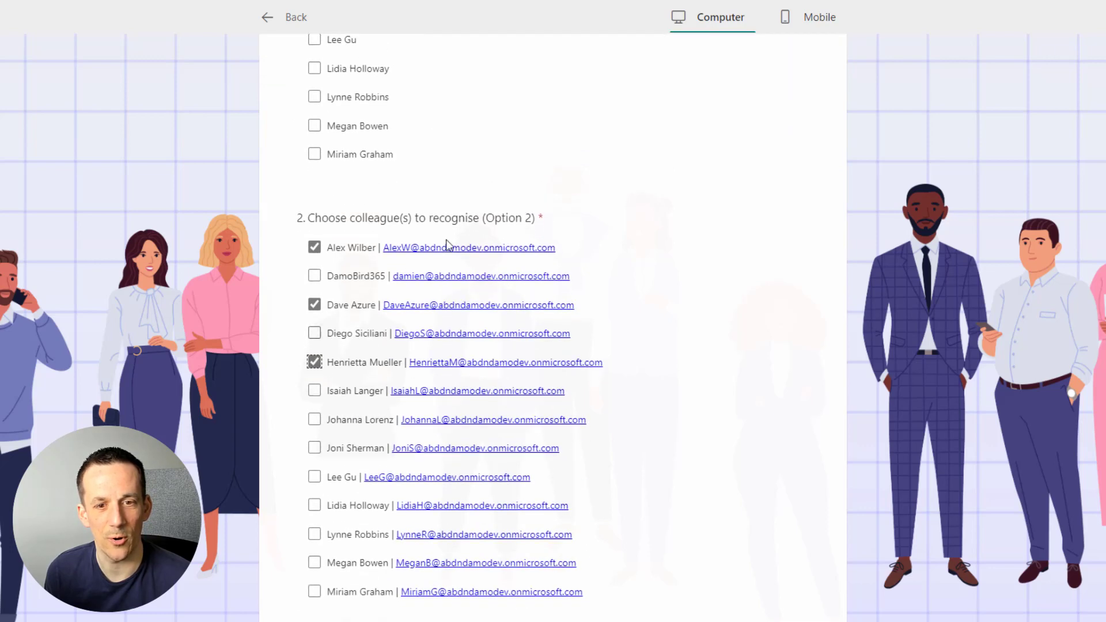
scroll(722, 313, "down", 6)
left_click(393, 404)
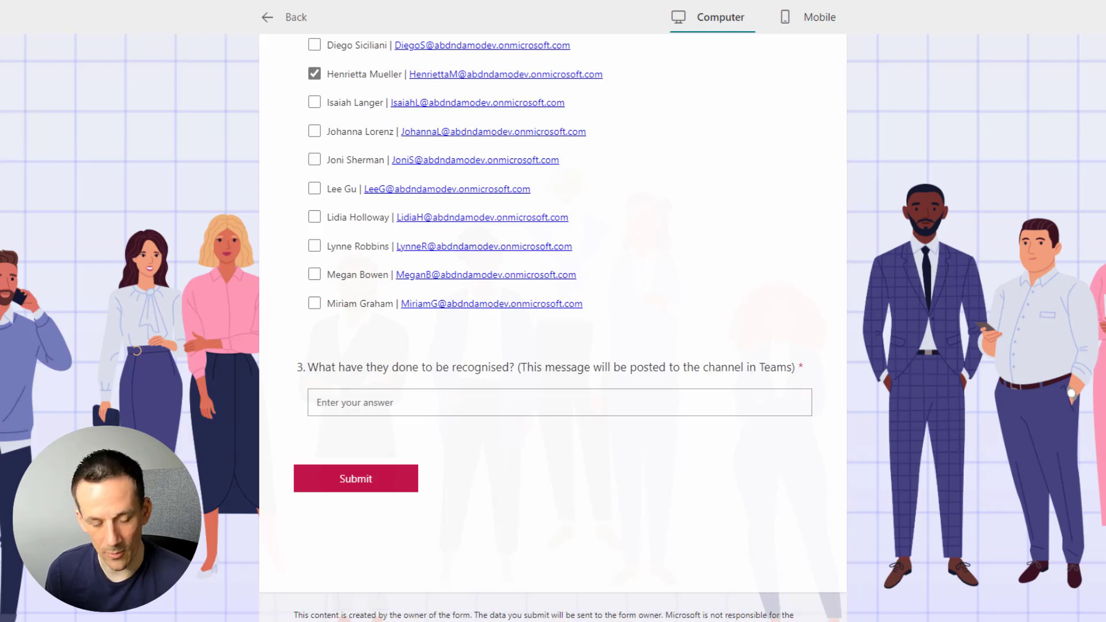
left_click(352, 403)
type("Delivered a project on budget and under time and the client is delighted!  Well done everyone.")
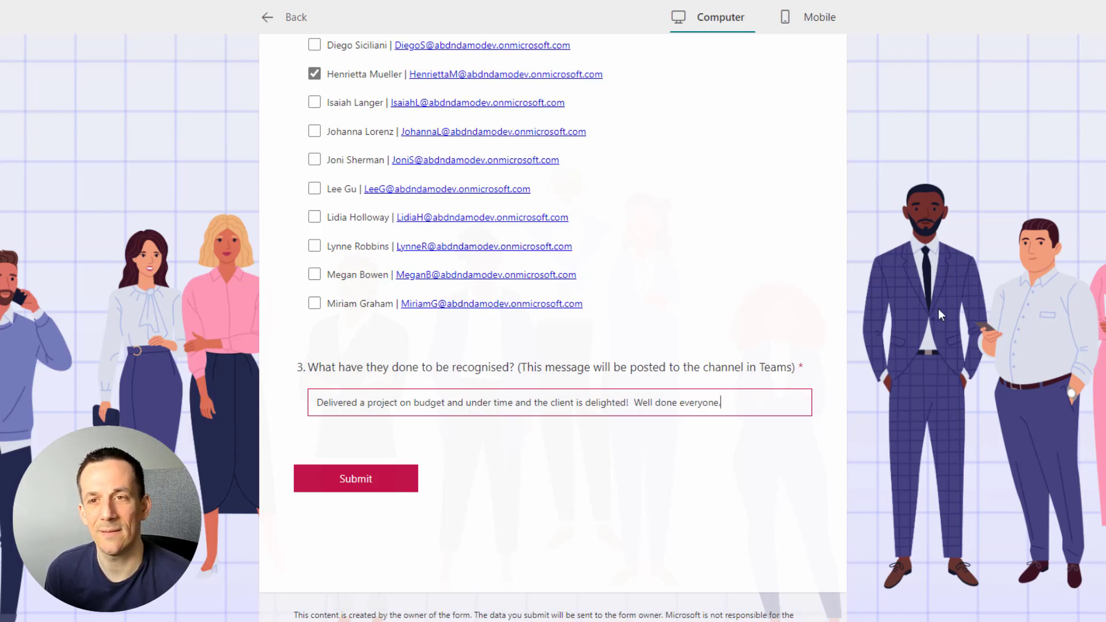
scroll(914, 313, "up", 3)
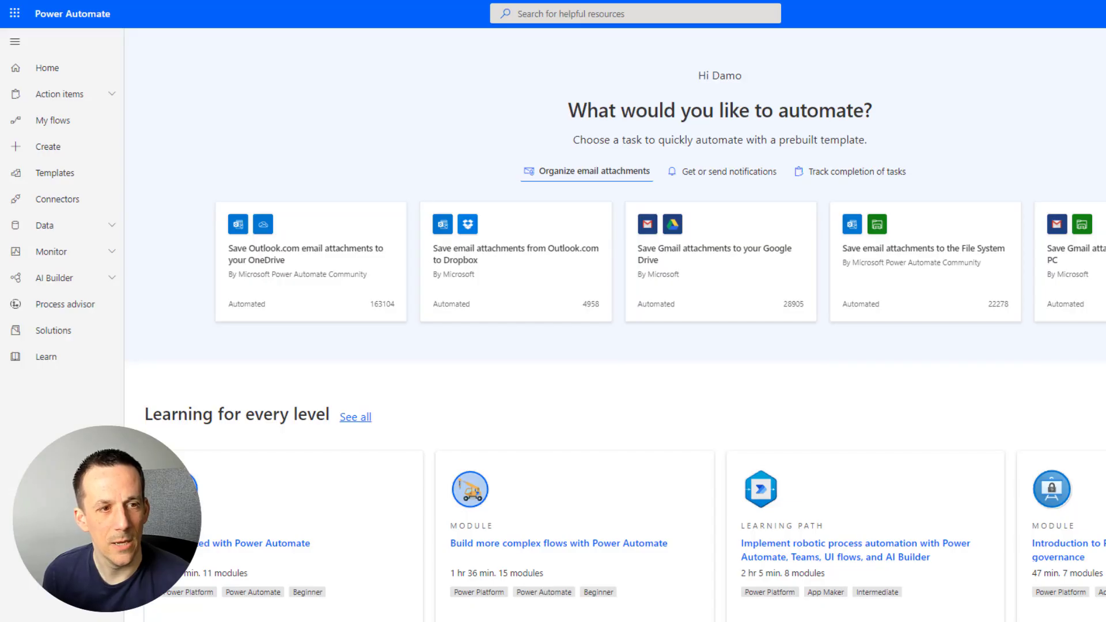
Create an automated cloud flow with the Microsoft Forms trigger When a new response is submitted.
left_click(54, 149)
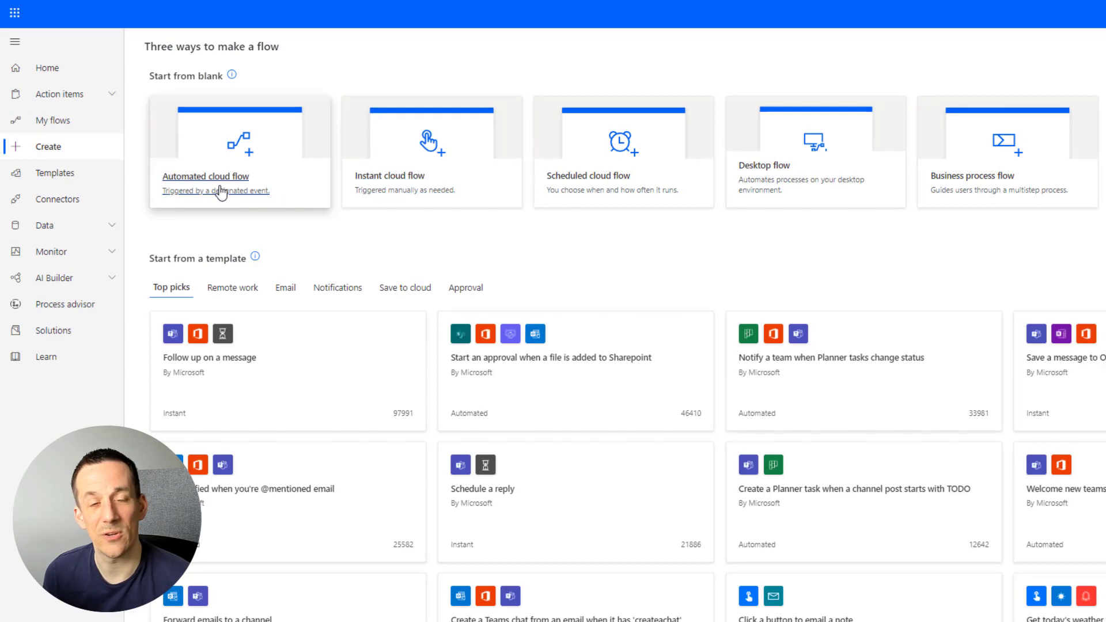
left_click(223, 190)
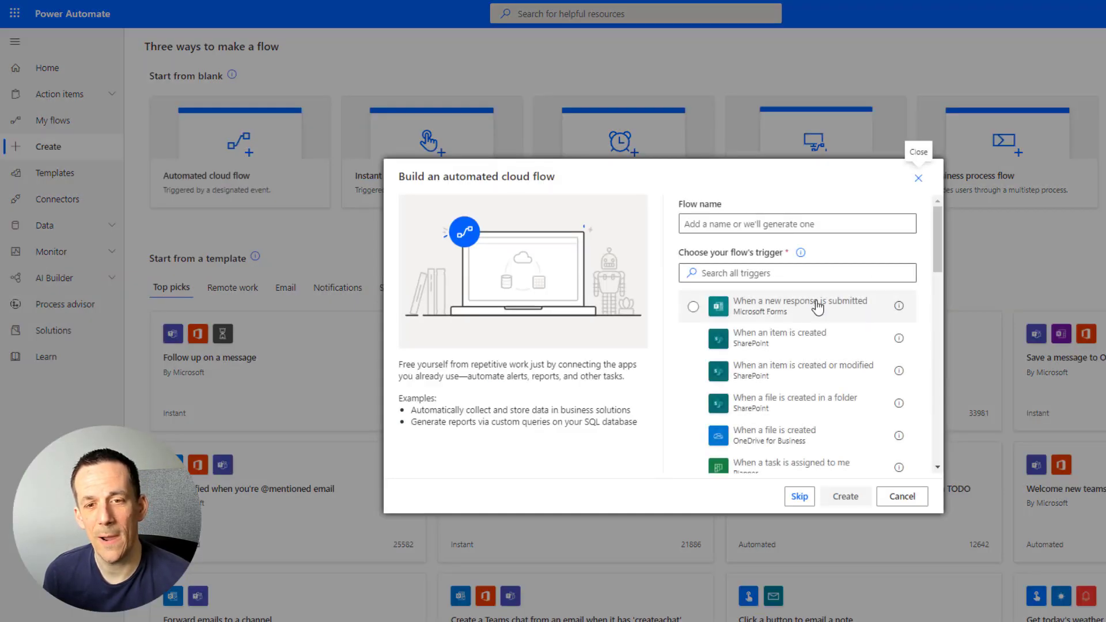
left_click(748, 314)
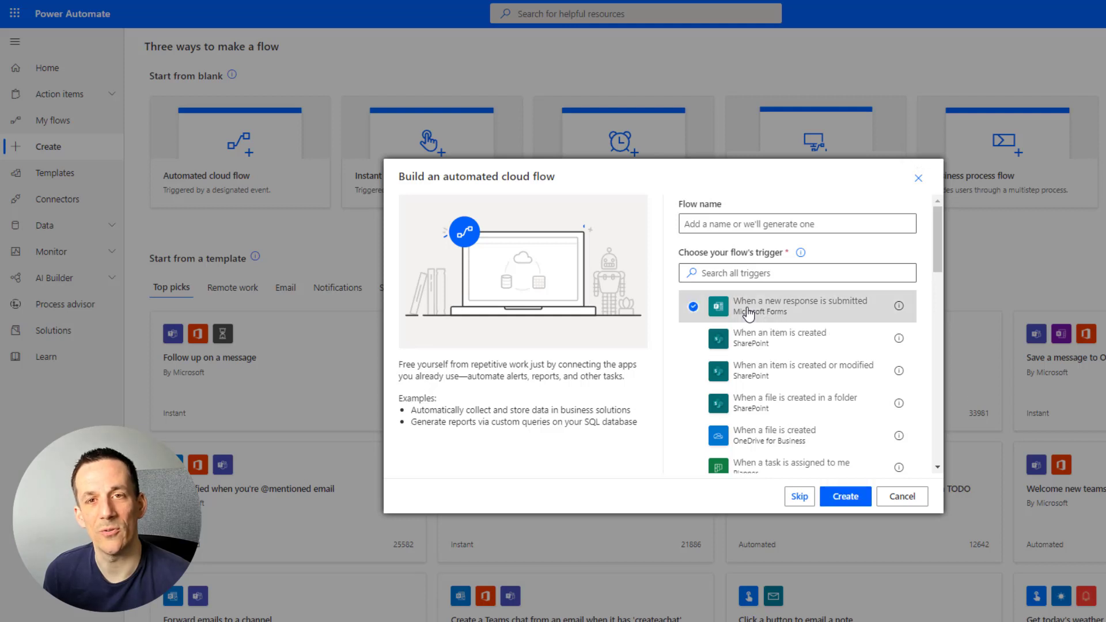
left_click(845, 497)
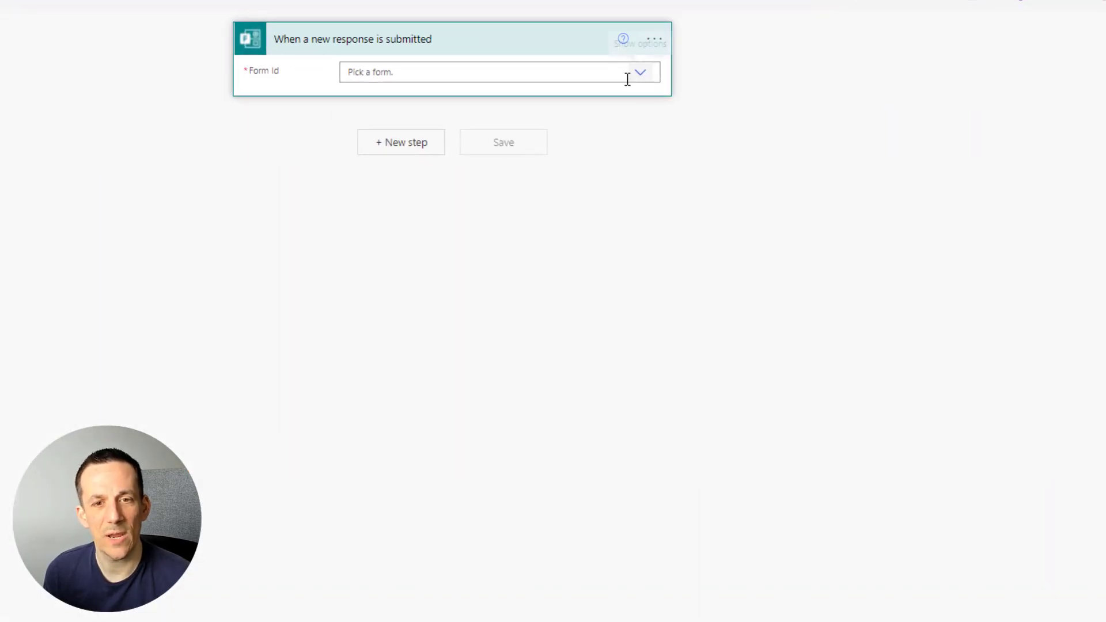
Set the trigger's form to Colleague(s) Recognition.
left_click(628, 75)
scroll(433, 240, "down", 2)
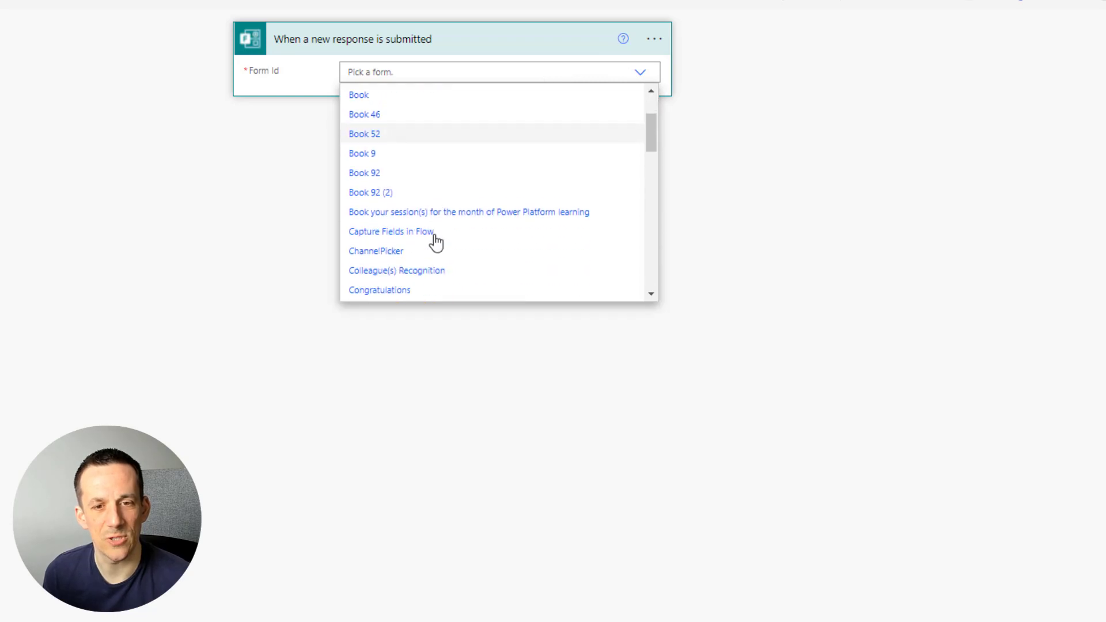
left_click(407, 272)
Add a Get response details action for the Colleague(s) Recognition form, using the trigger's Response Id as the response.
left_click(400, 142)
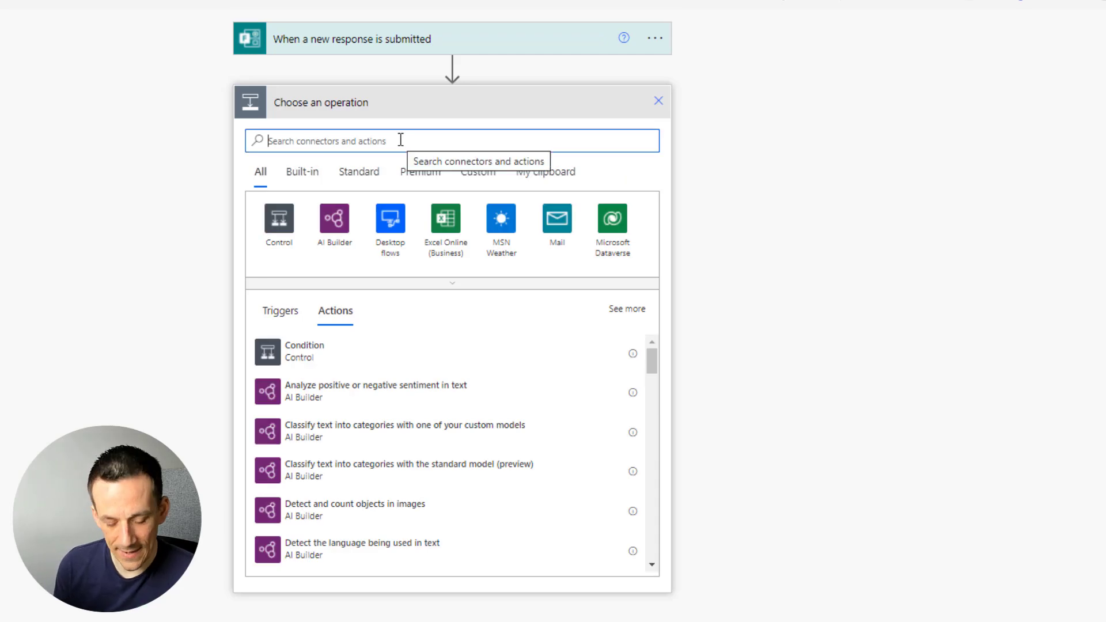
type("Response")
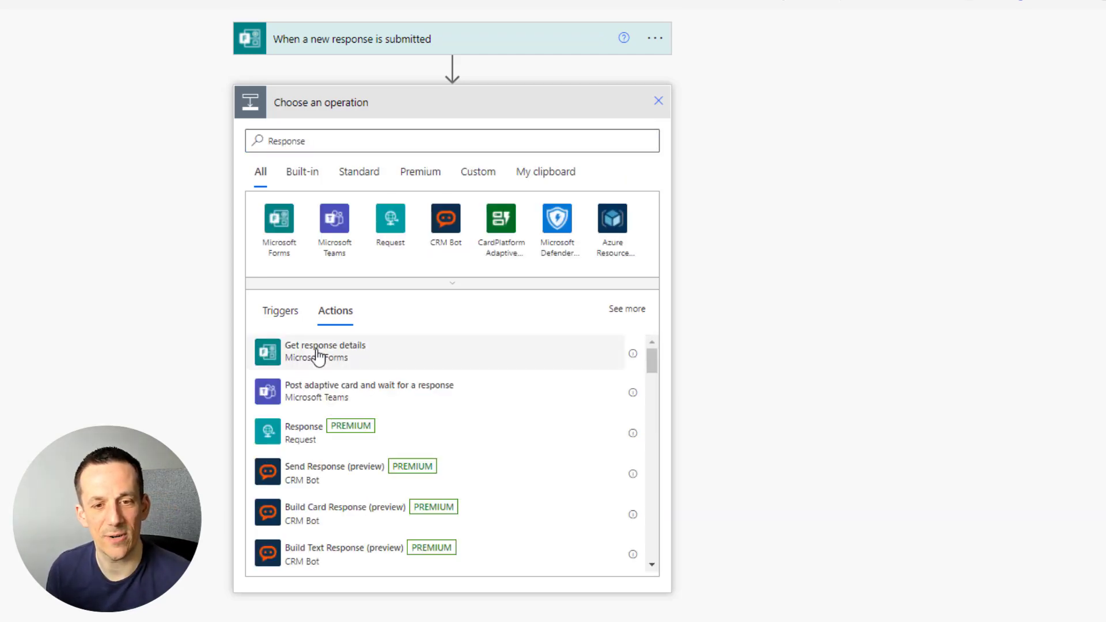
left_click(317, 356)
left_click(472, 139)
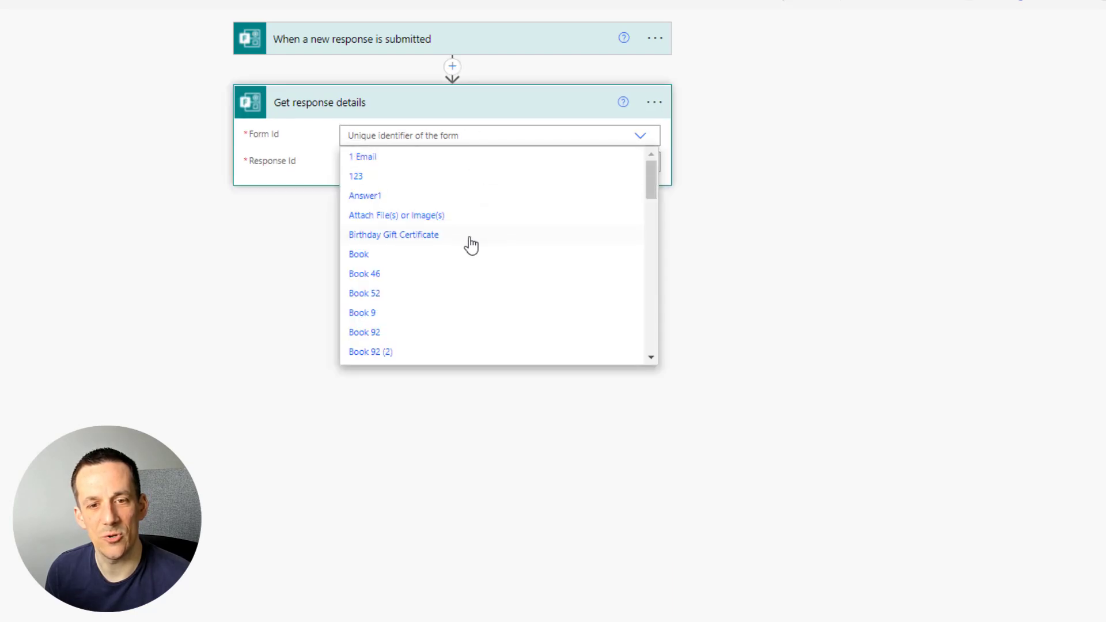
scroll(437, 257, "down", 3)
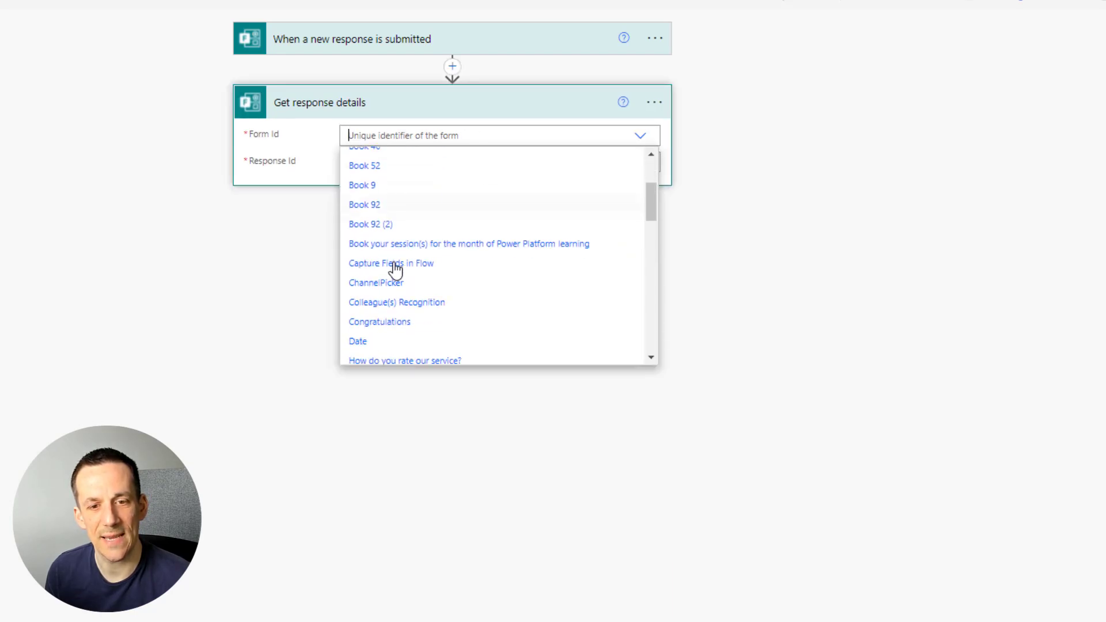
left_click(416, 308)
left_click(447, 162)
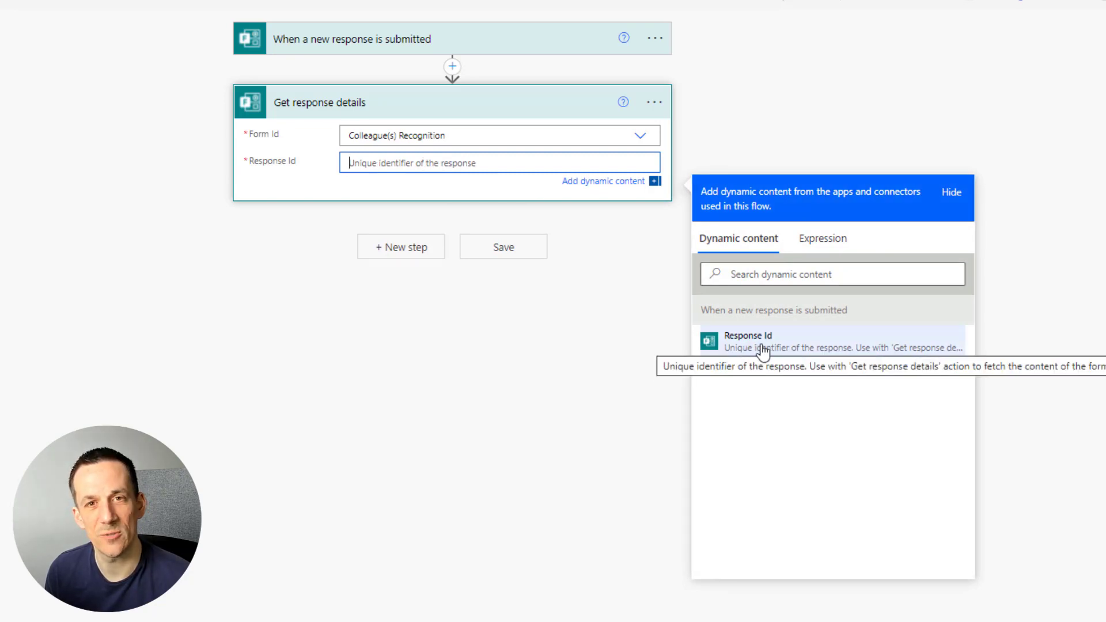
left_click(764, 351)
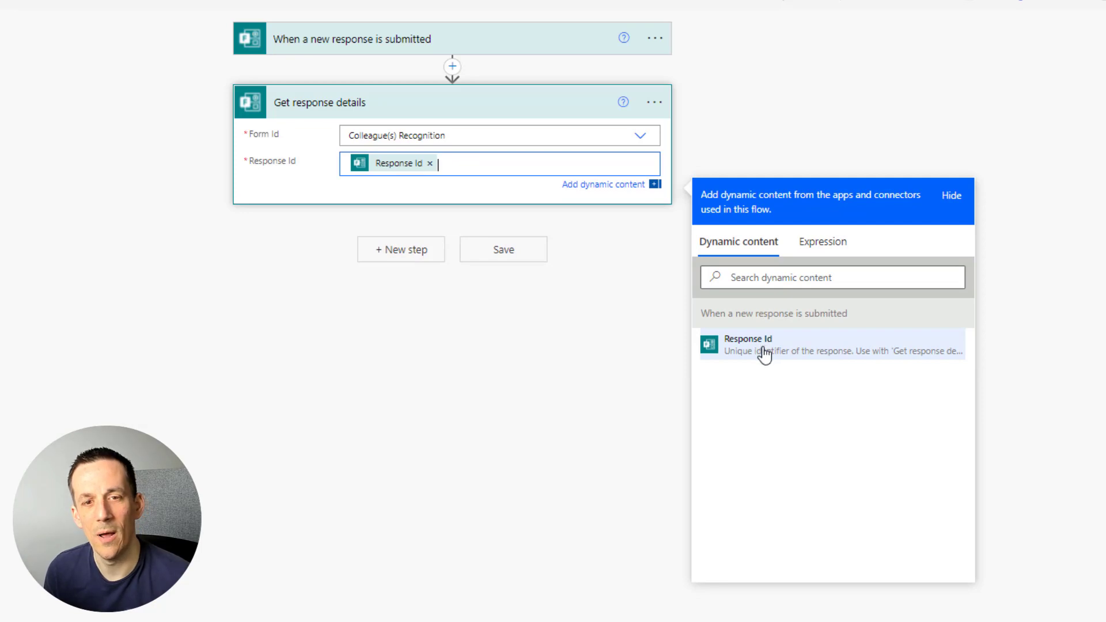
left_click(402, 312)
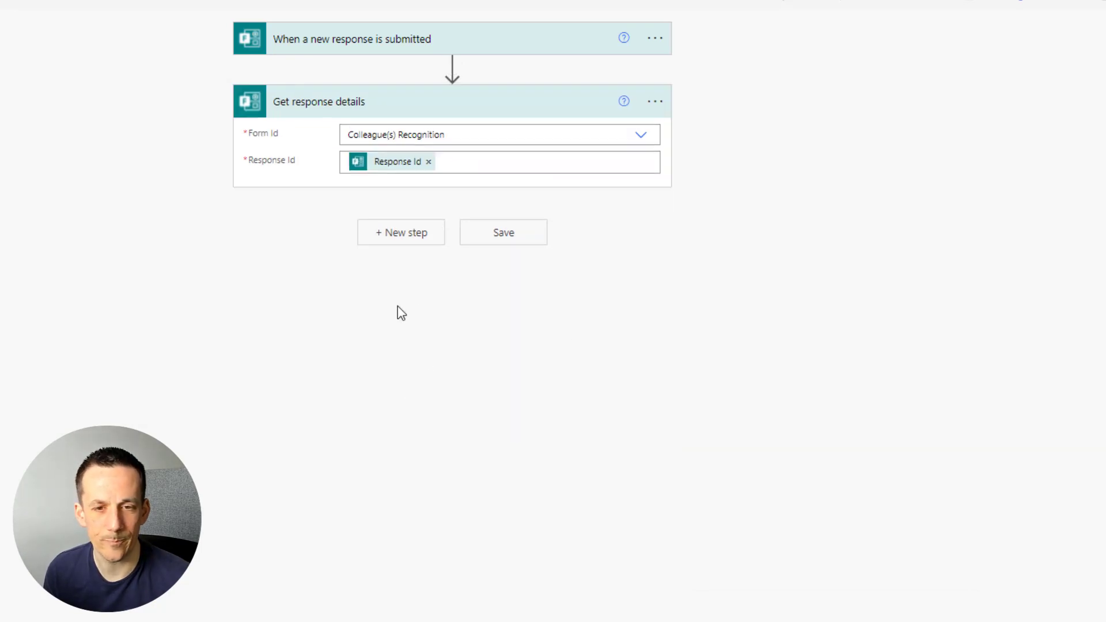
Add an Apply to each loop after the Get response details action.
left_click(404, 232)
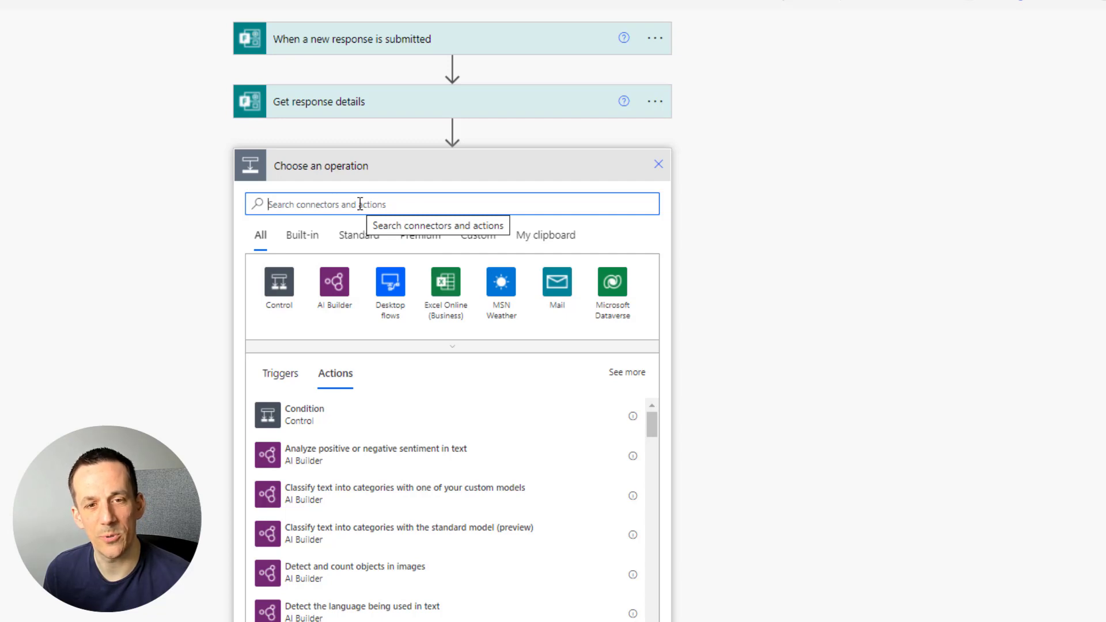
type("Apply")
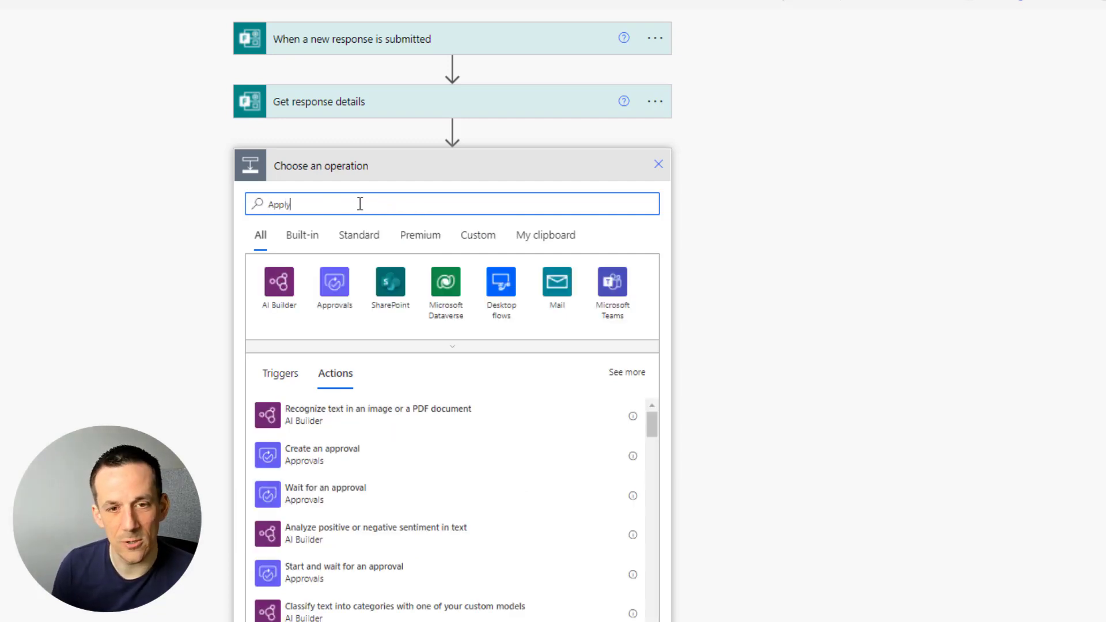
left_click(321, 459)
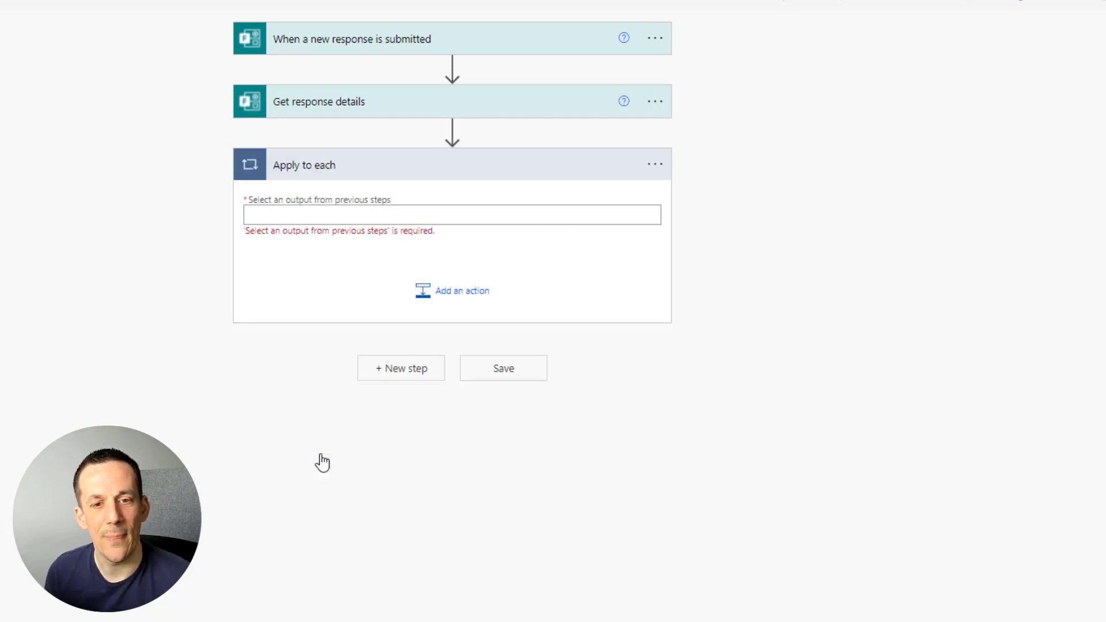
Set the loop's input to a json() expression wrapping the answer to Choose colleague(s) to recognise (Option 1).
left_click(341, 215)
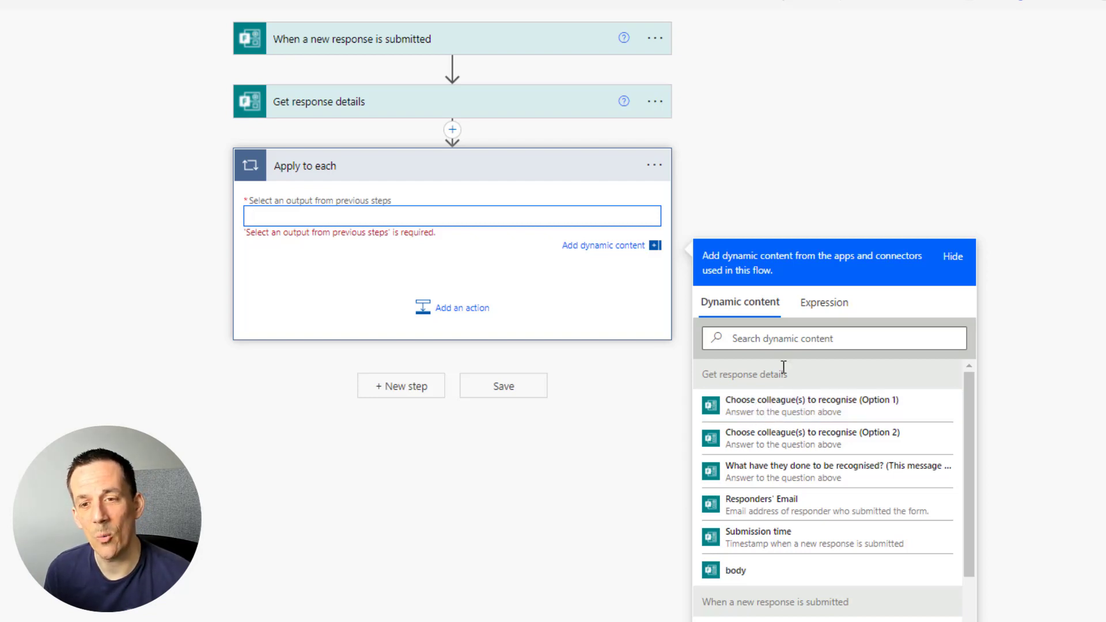
left_click(826, 304)
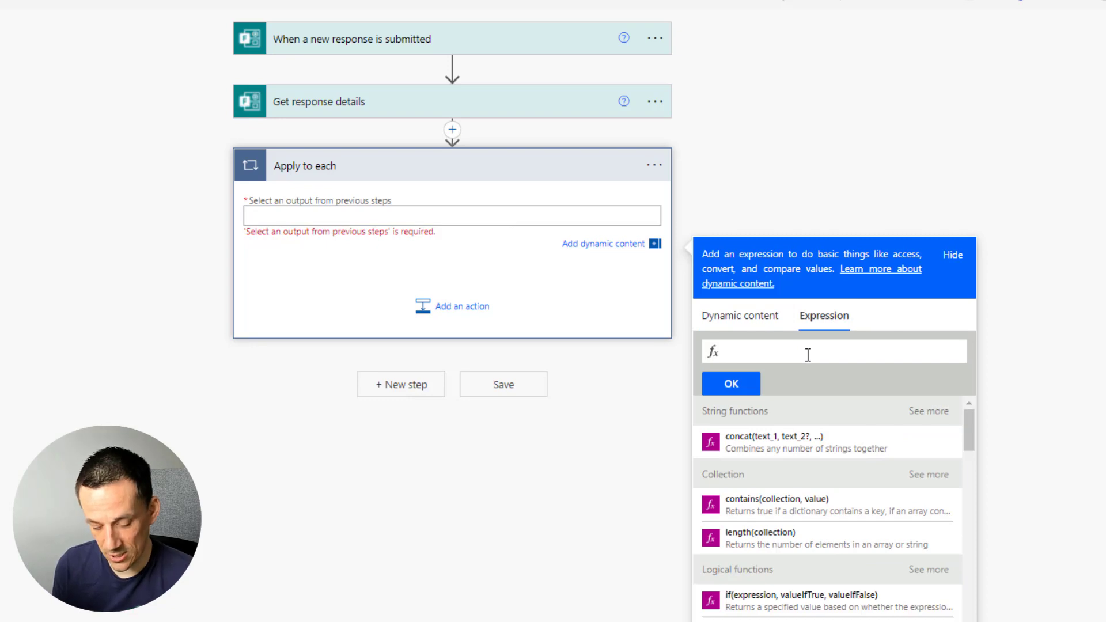
type("JSON")
key("Tab")
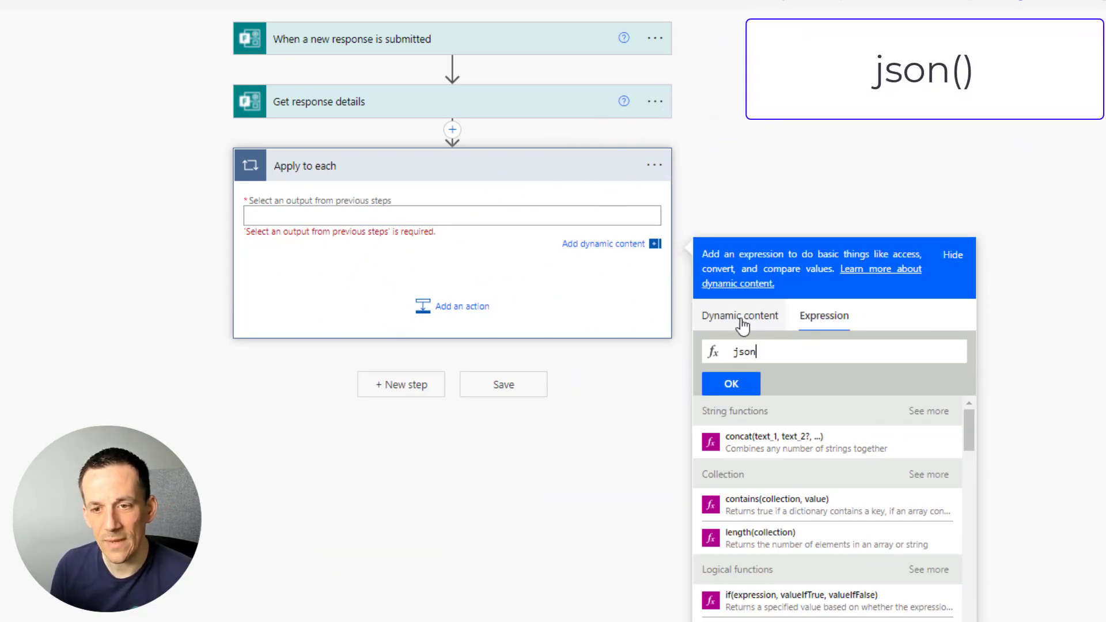
type("(")
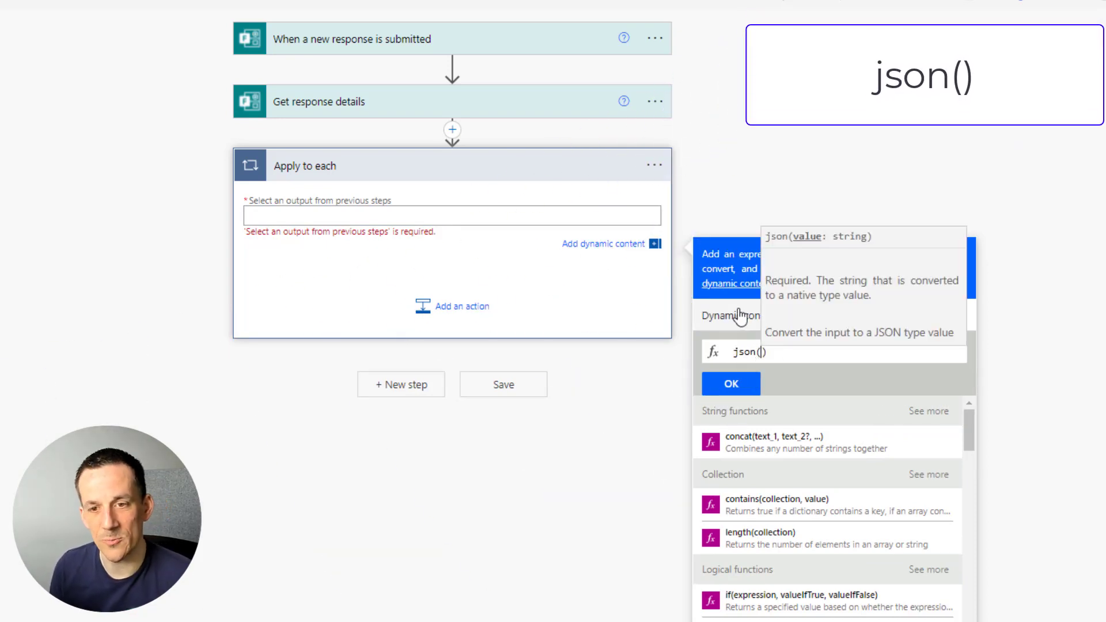
left_click(743, 317)
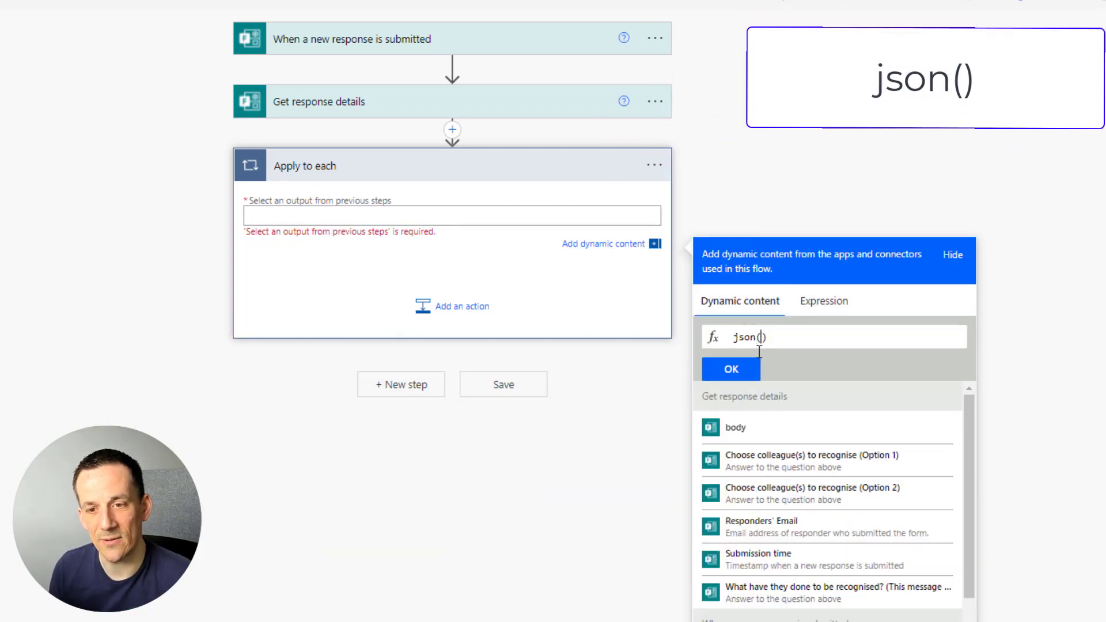
left_click(780, 461)
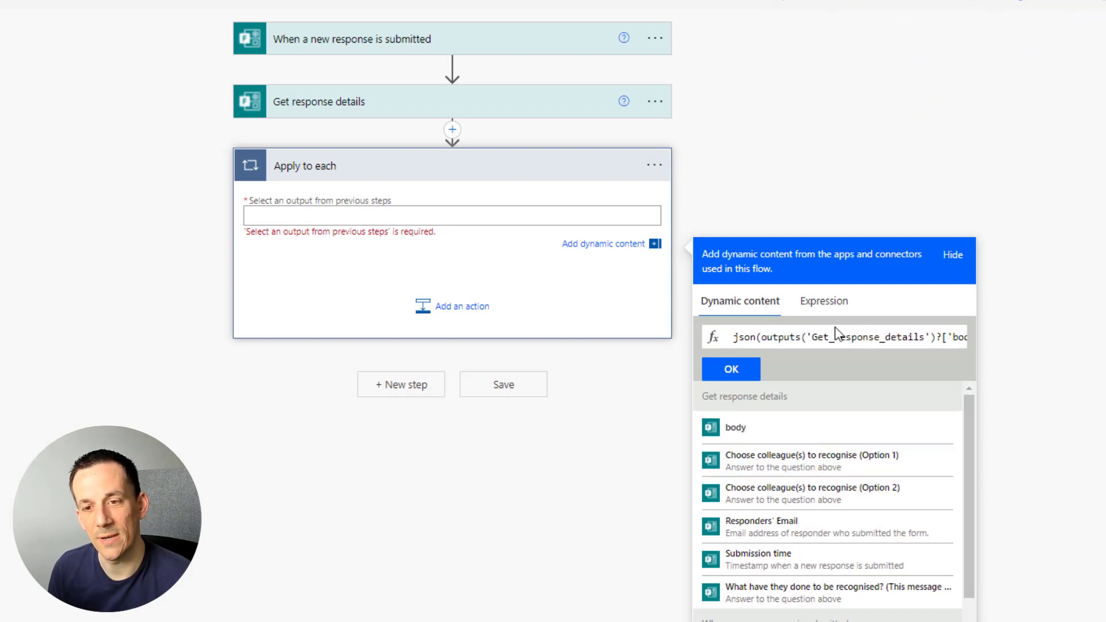
left_click(741, 371)
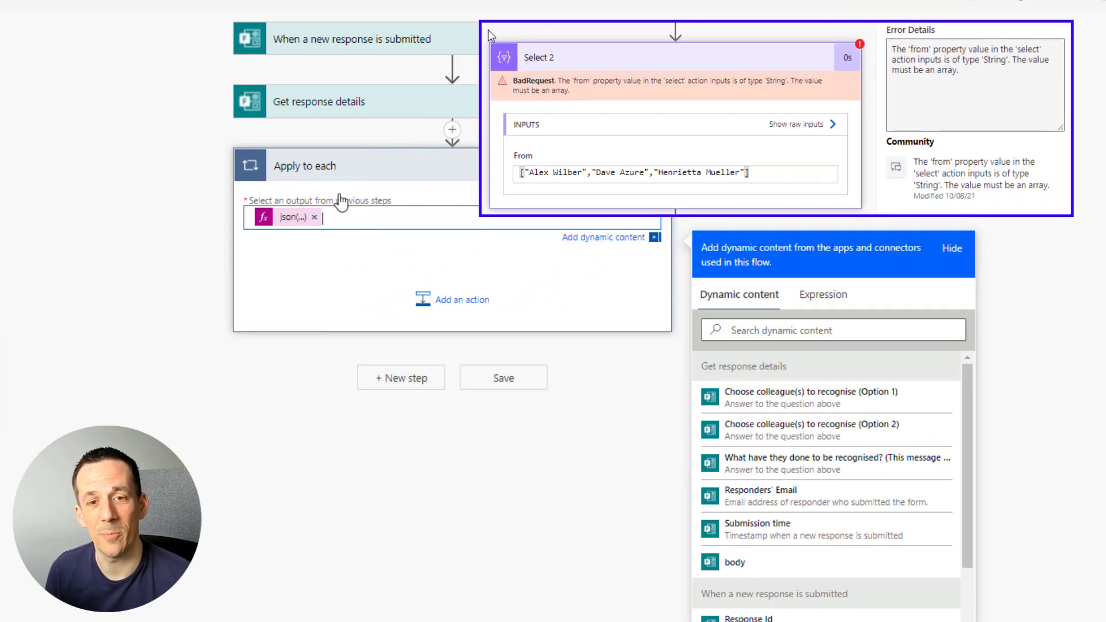
Add a Search for users (V2) action inside the loop with the loop's Current item as the search term.
left_click(464, 304)
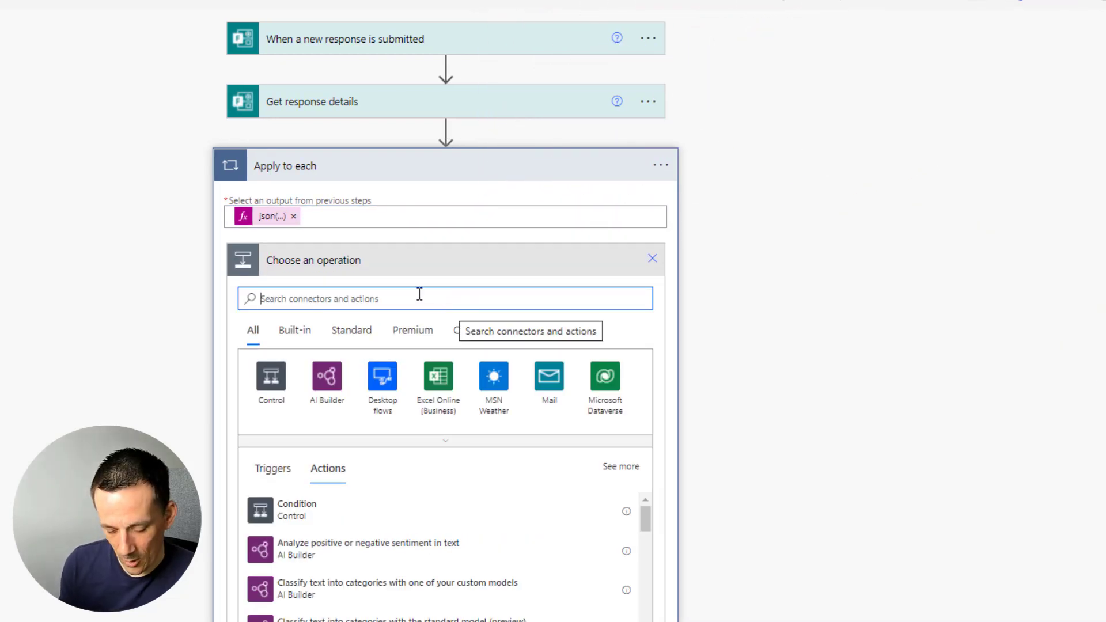
type("search user")
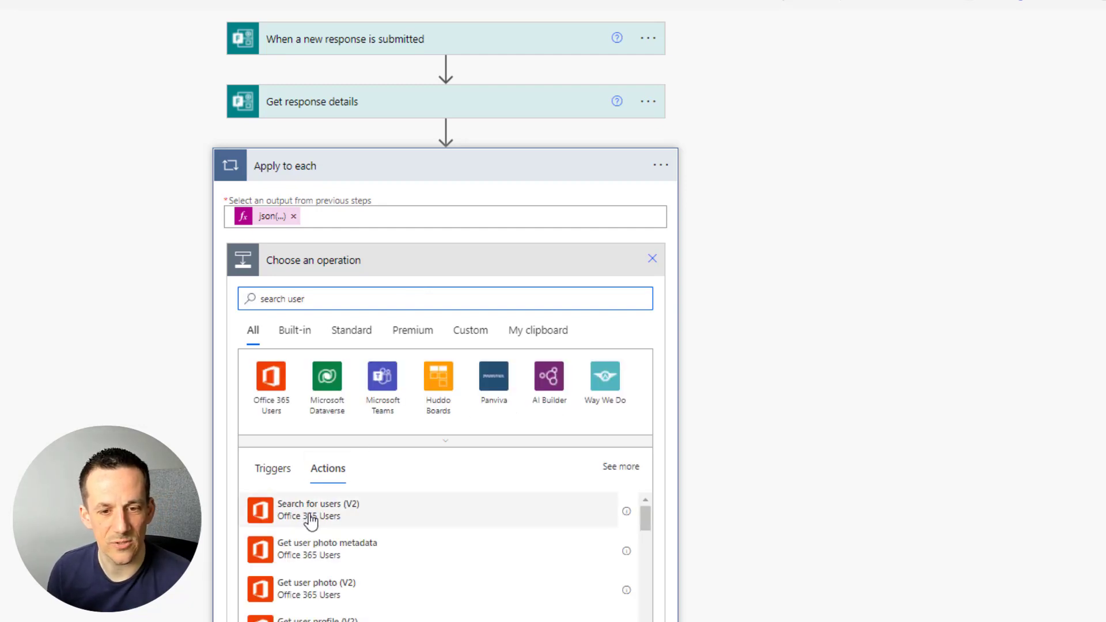
left_click(312, 518)
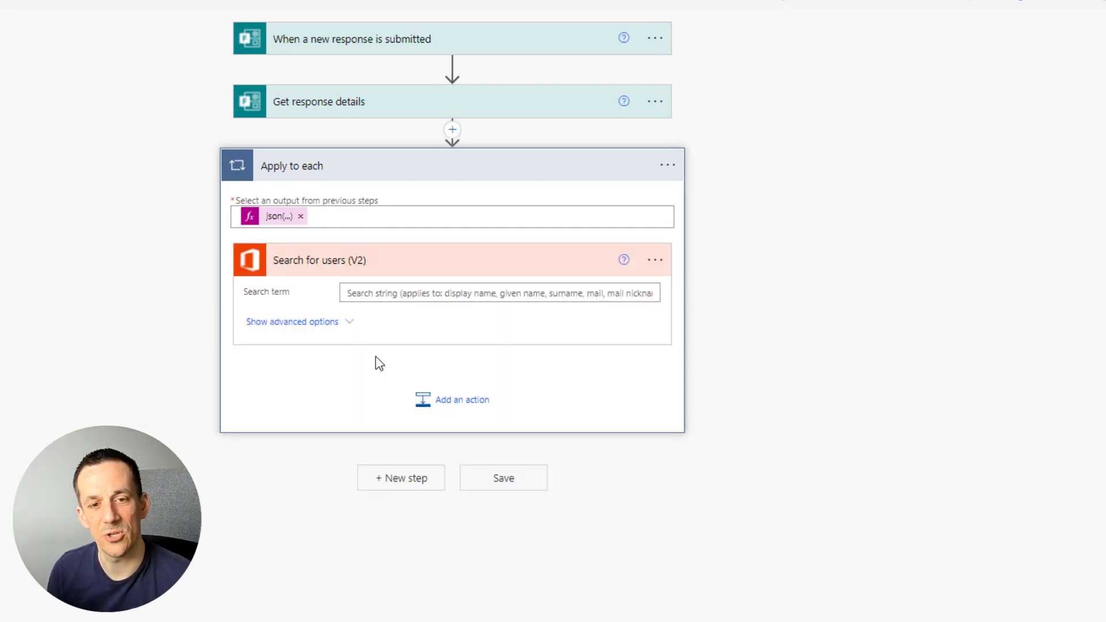
left_click(385, 292)
scroll(868, 518, "down", 1)
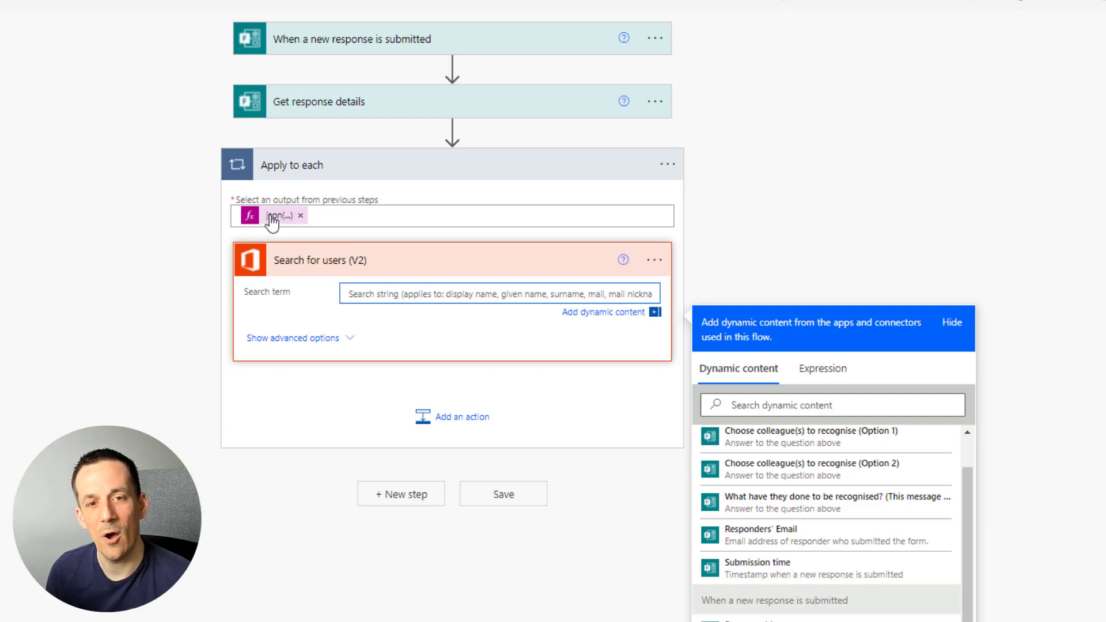
scroll(271, 220, "down", 2)
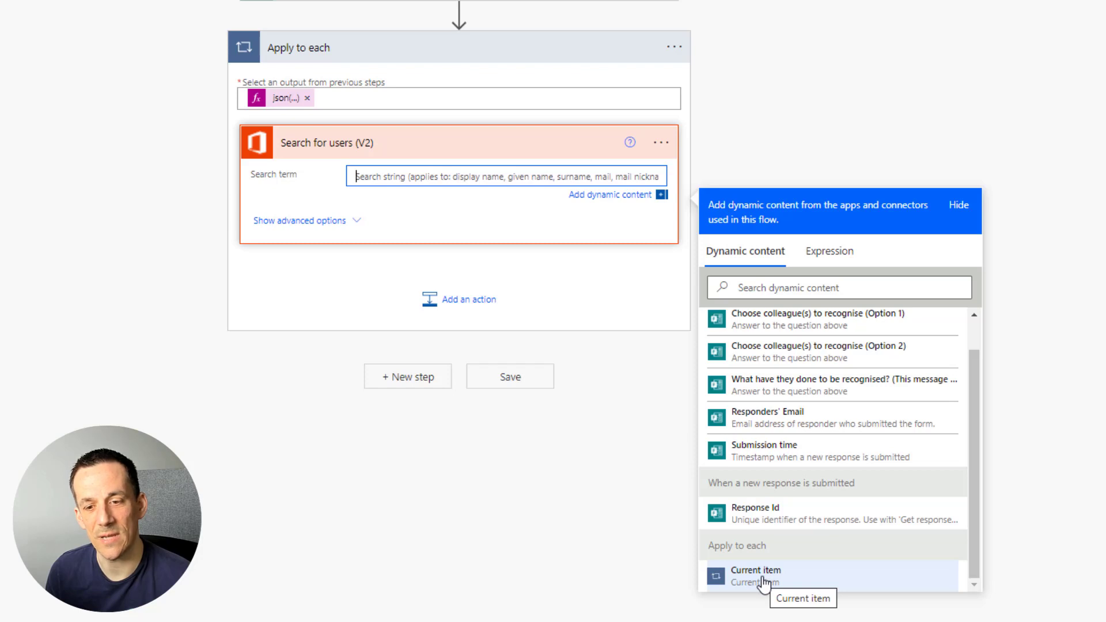
left_click(764, 578)
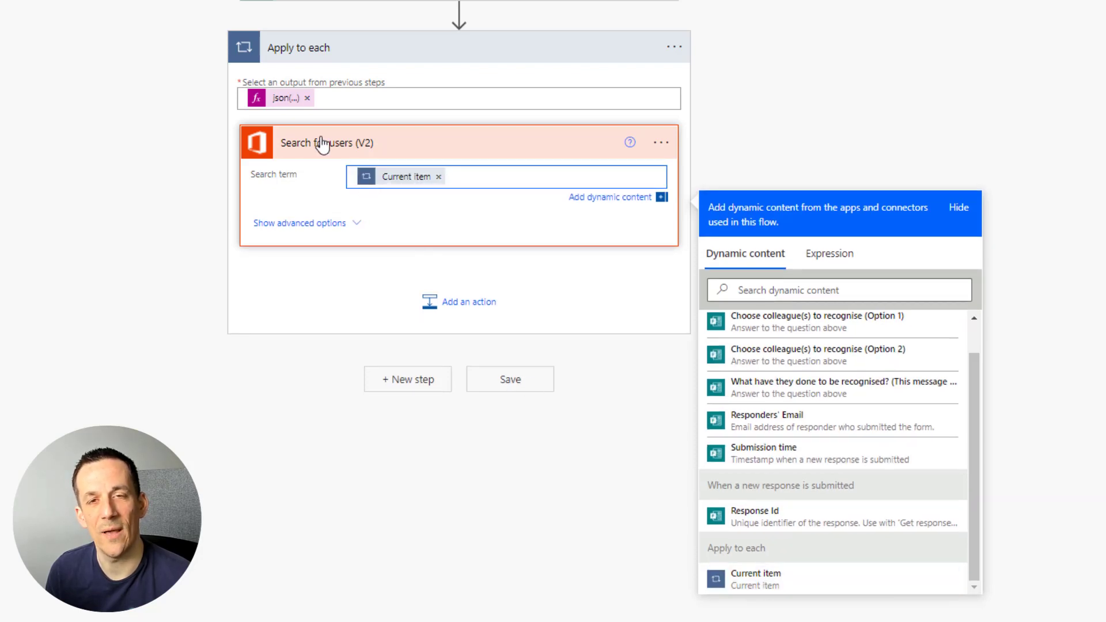
scroll(424, 324, "up", 2)
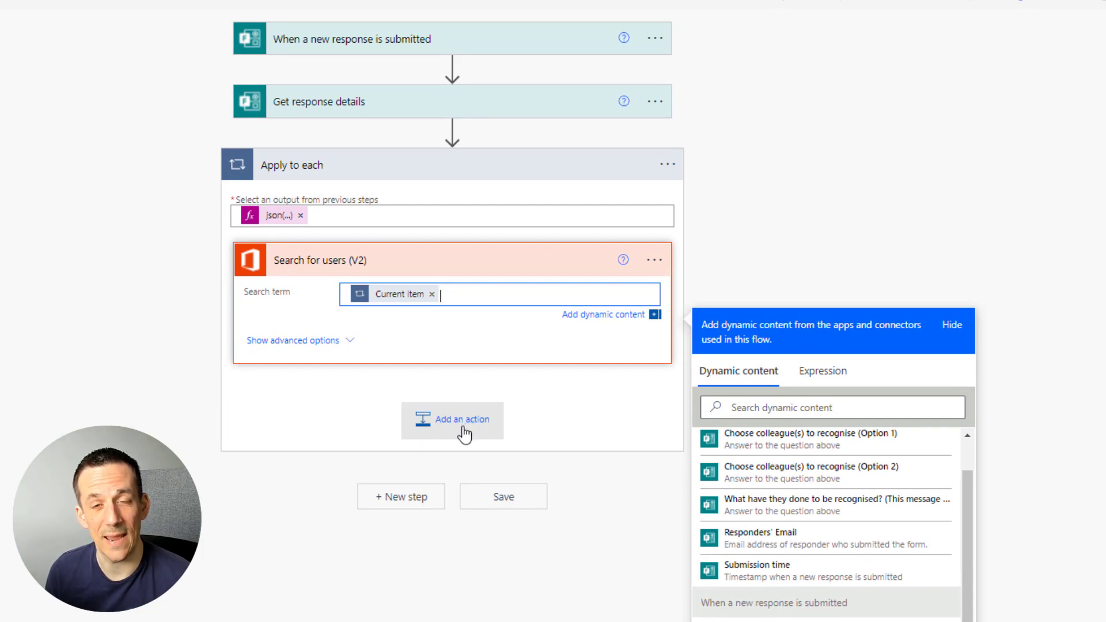
left_click(463, 426)
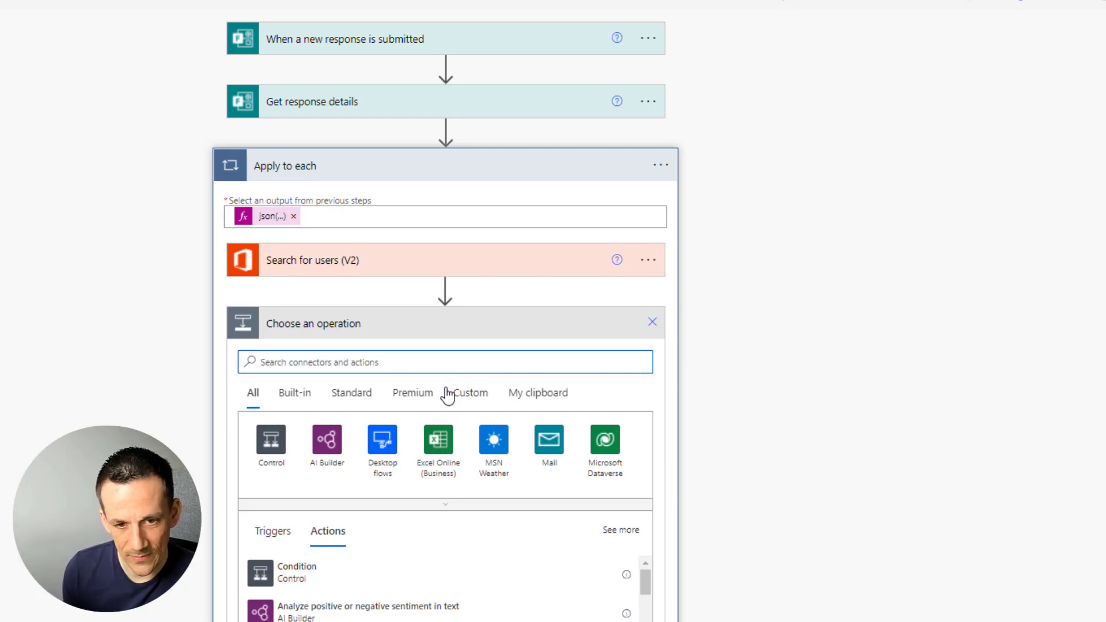
type("men")
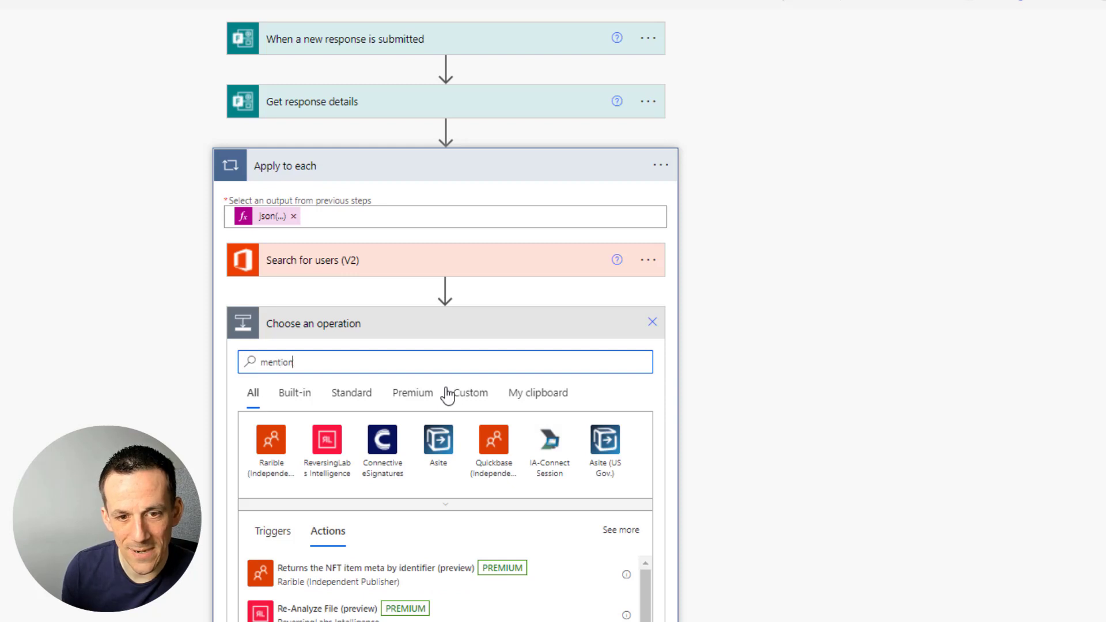
type("tion")
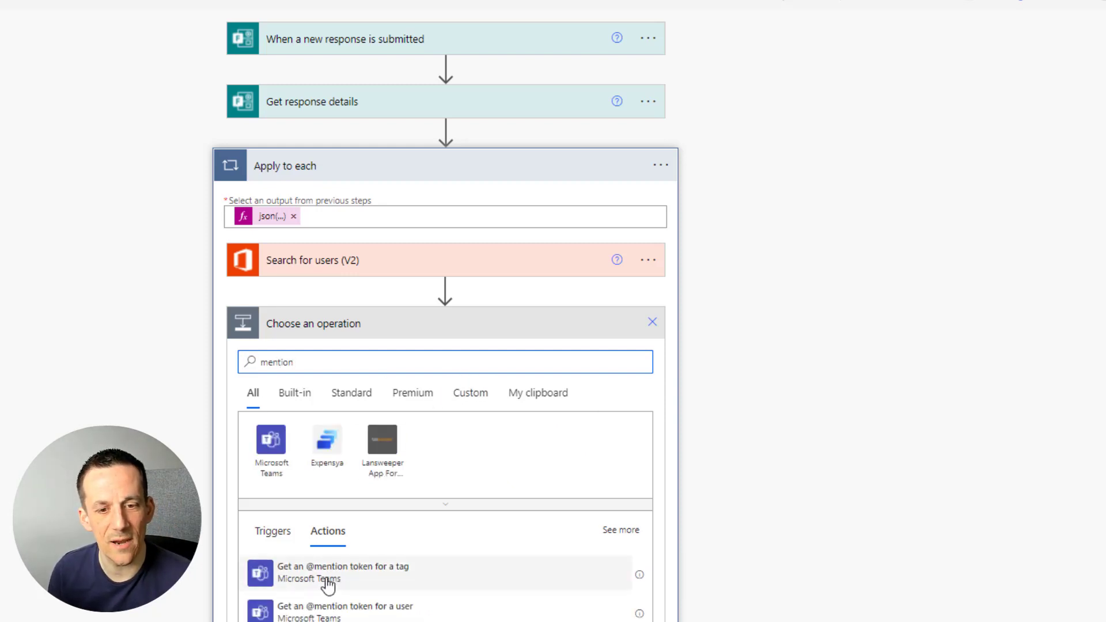
left_click(312, 616)
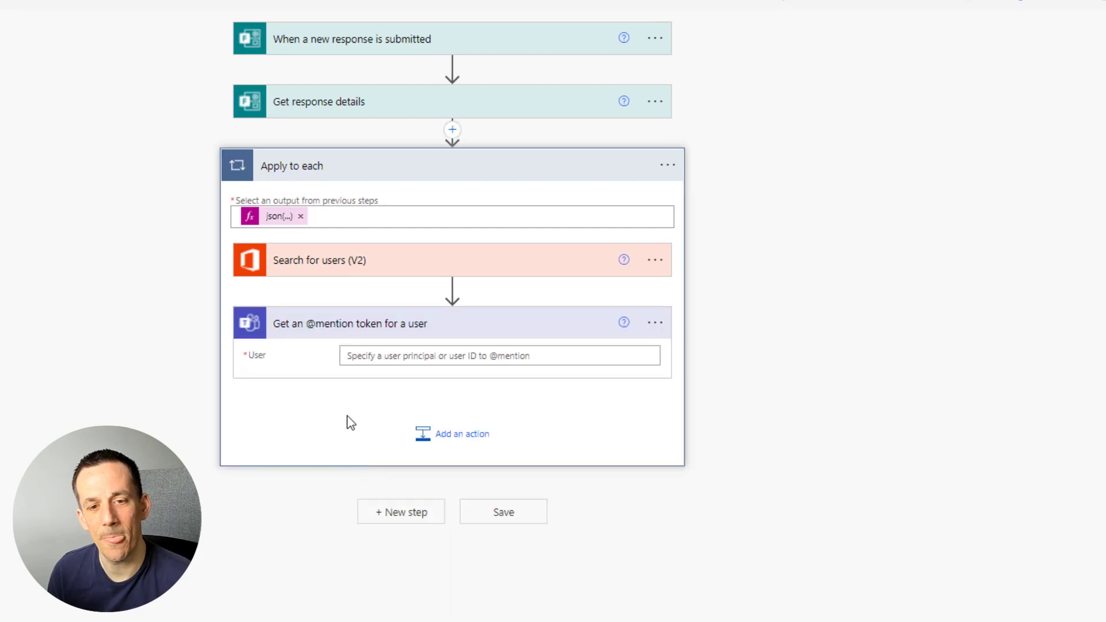
left_click(363, 354)
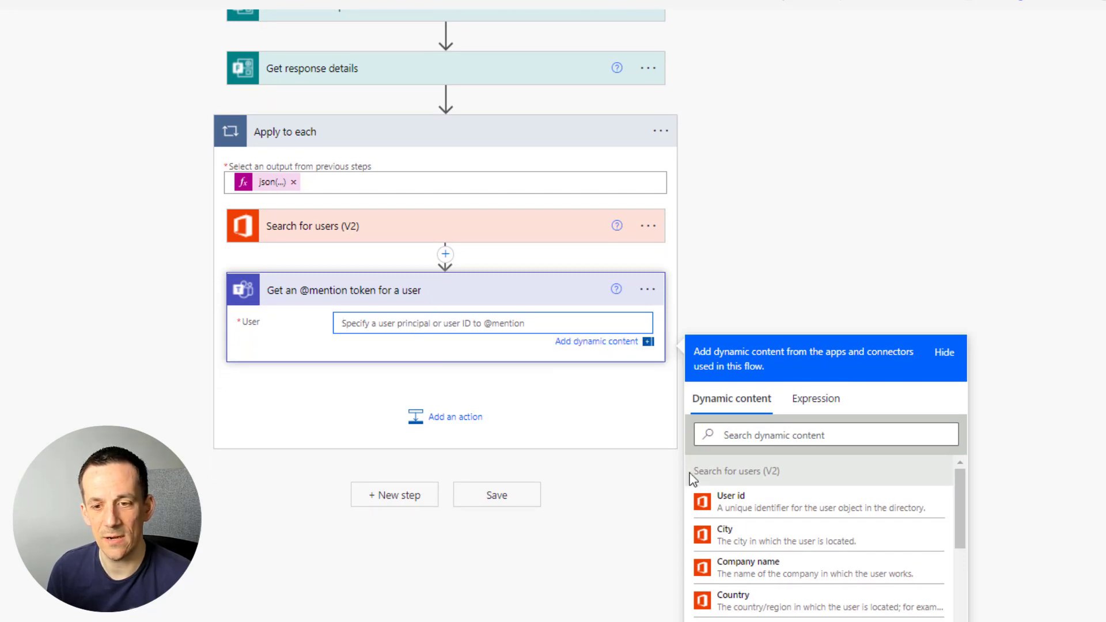
left_click(759, 509)
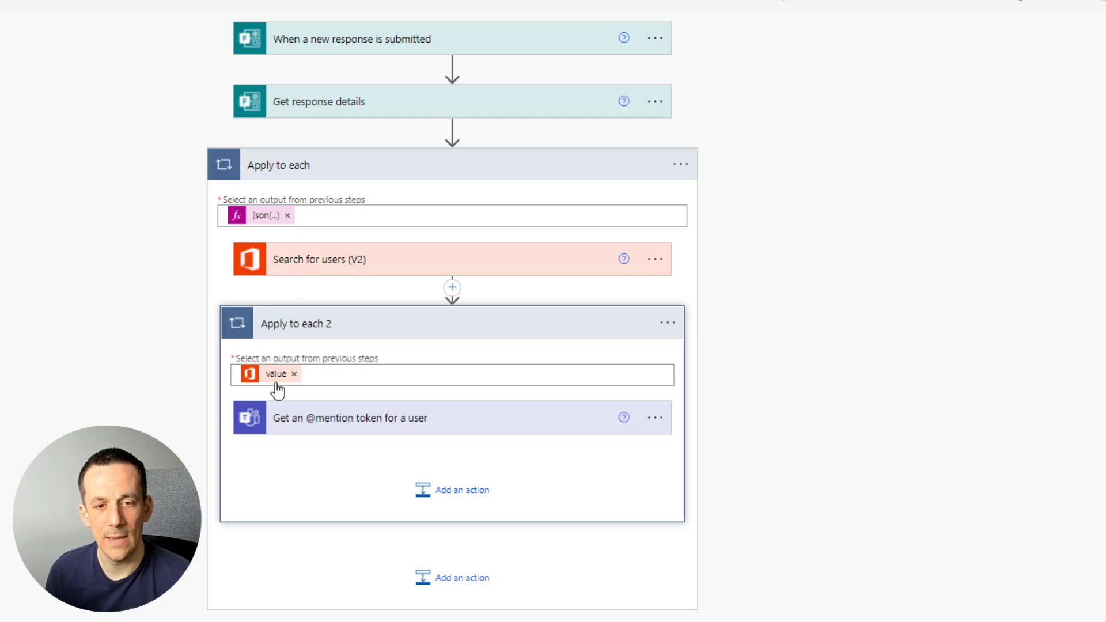
left_click(392, 425)
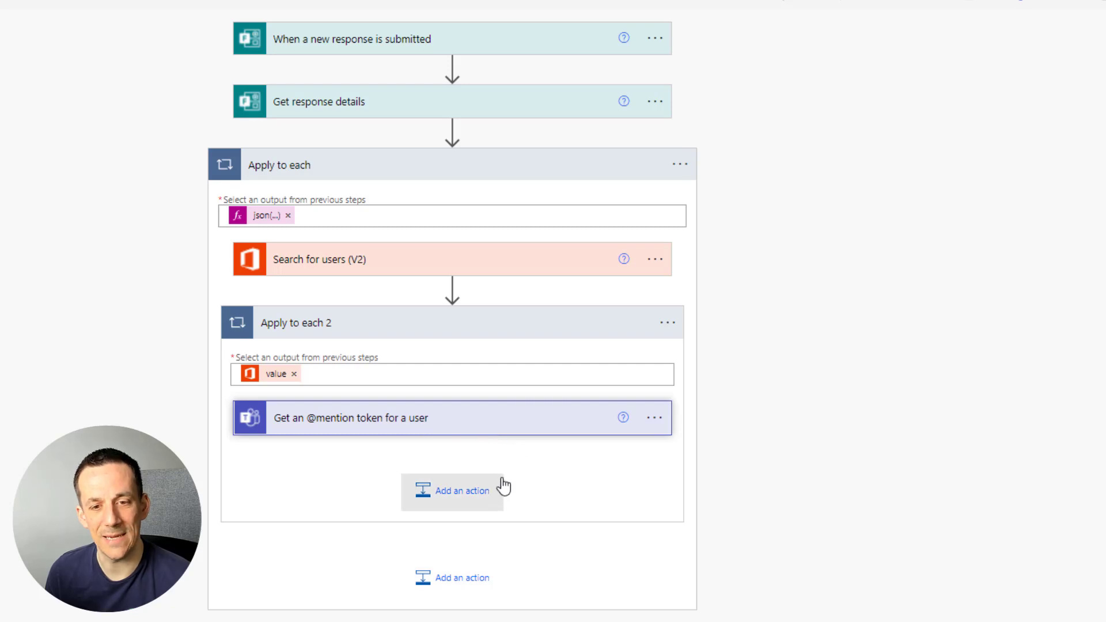
left_click(321, 417)
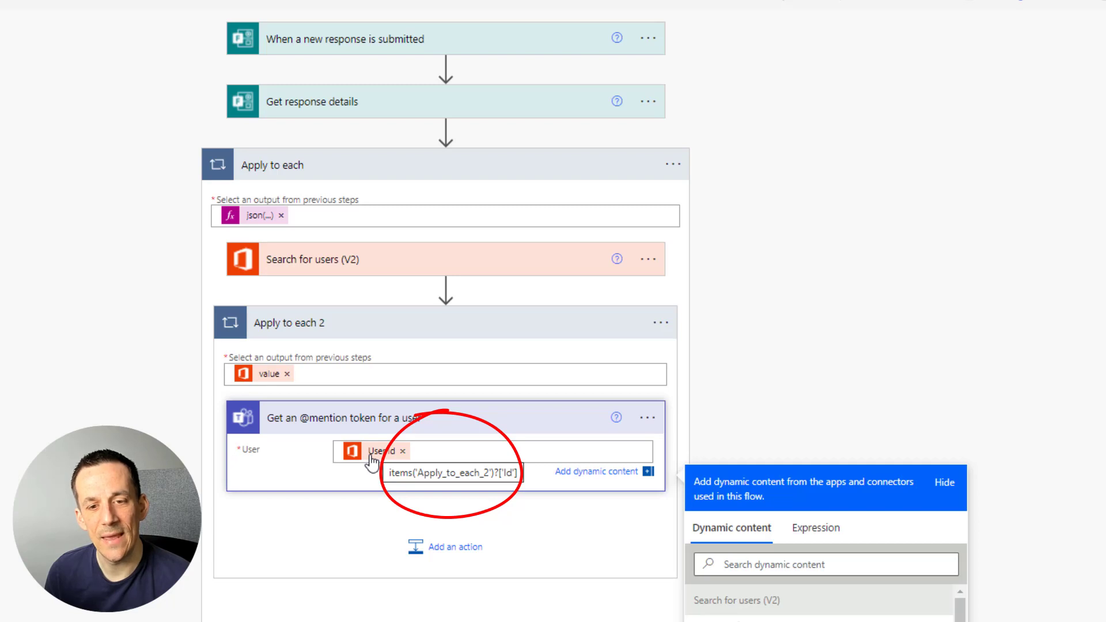
left_click(403, 451)
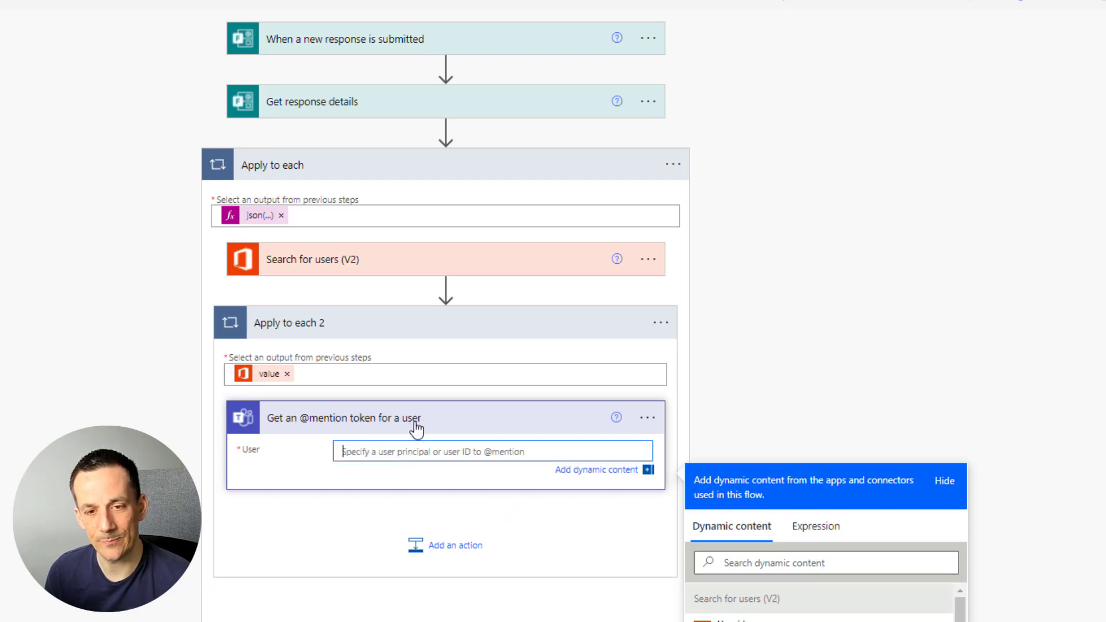
left_click_drag(424, 420, 433, 291)
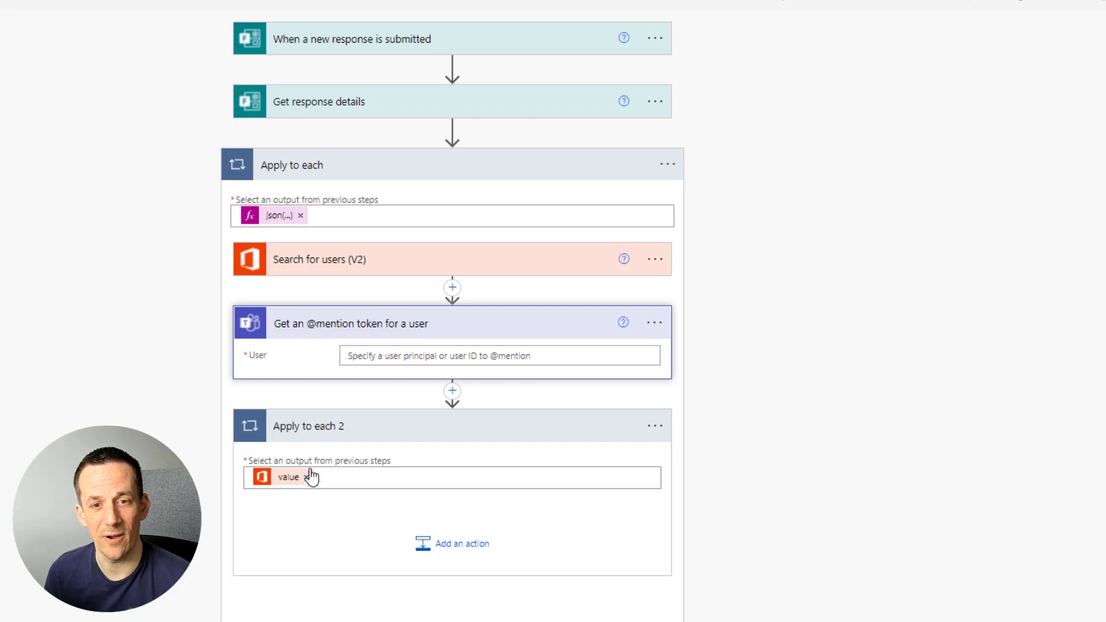
left_click(398, 362)
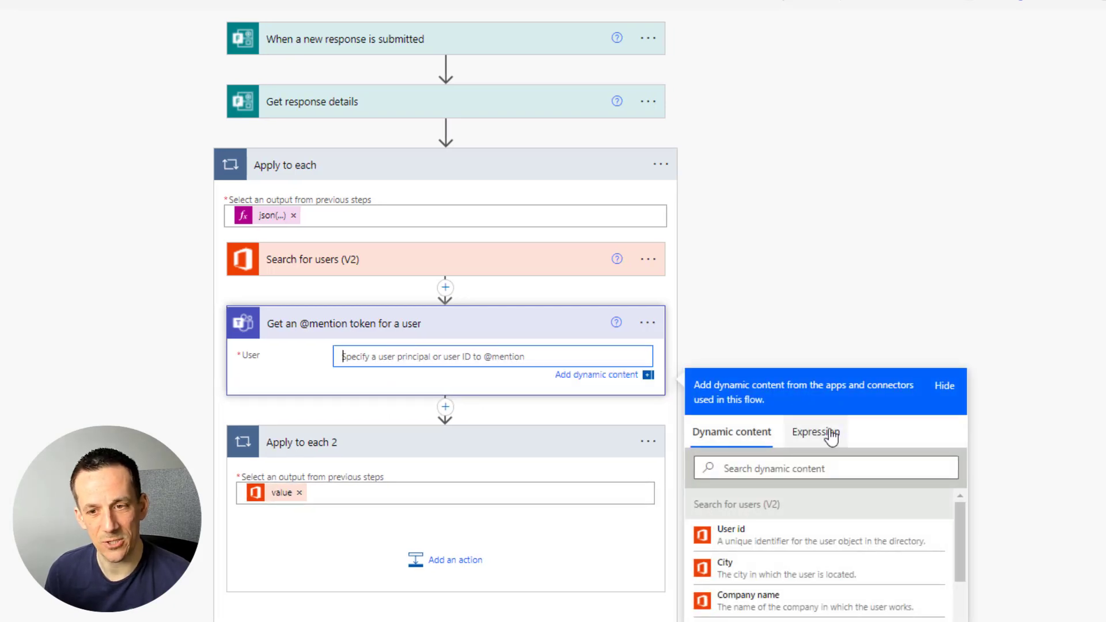
left_click(832, 443)
type("first(")
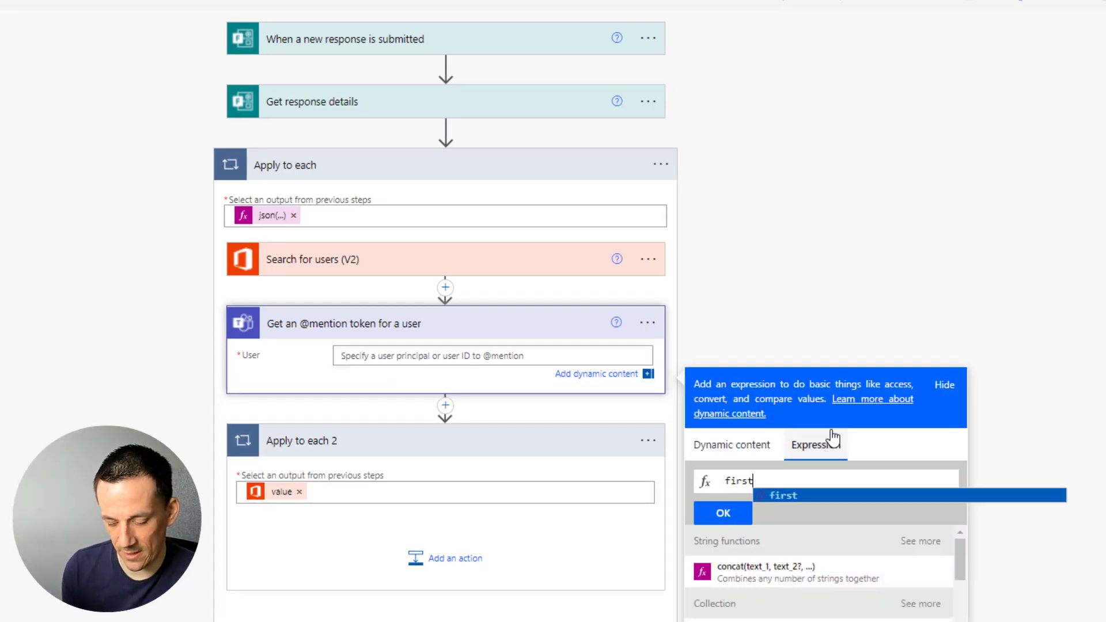
left_click(727, 445)
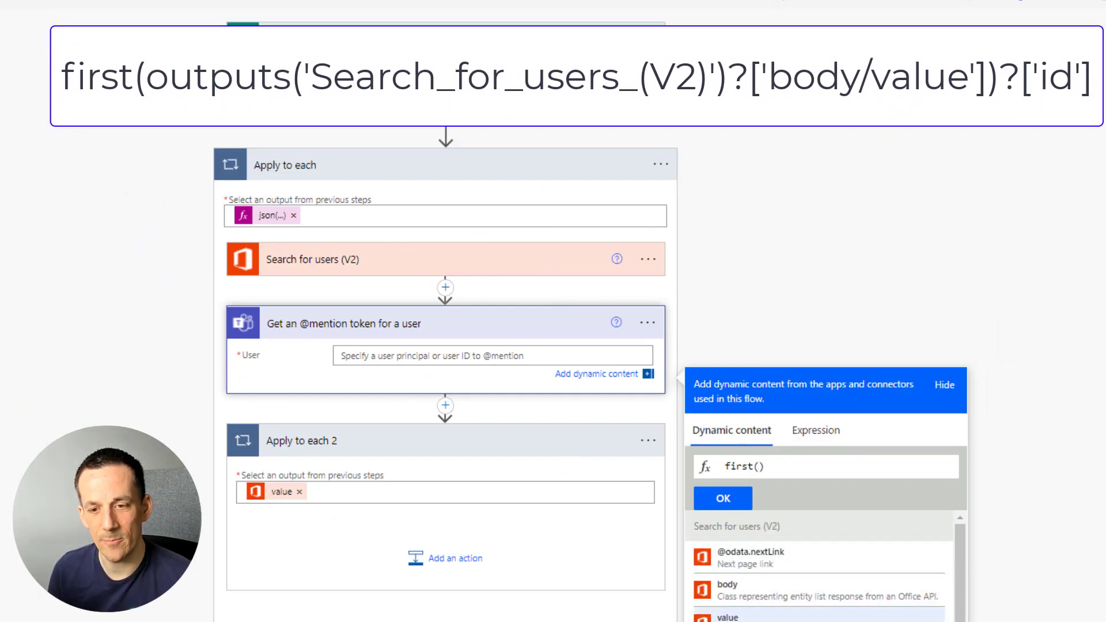
key("ctrl+v")
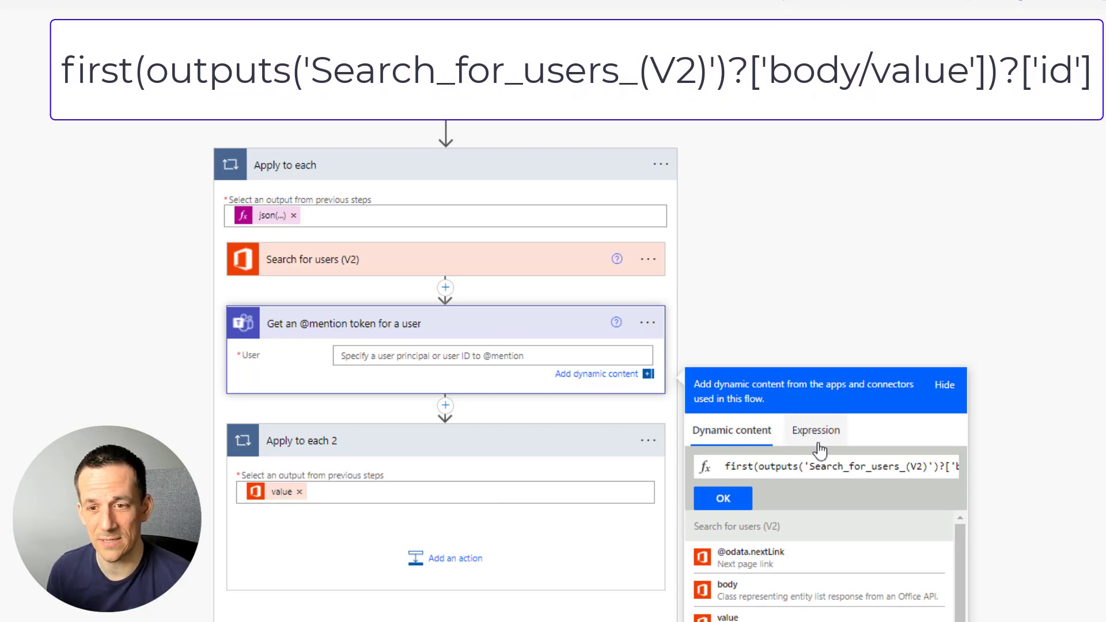
left_click(812, 465)
key("End")
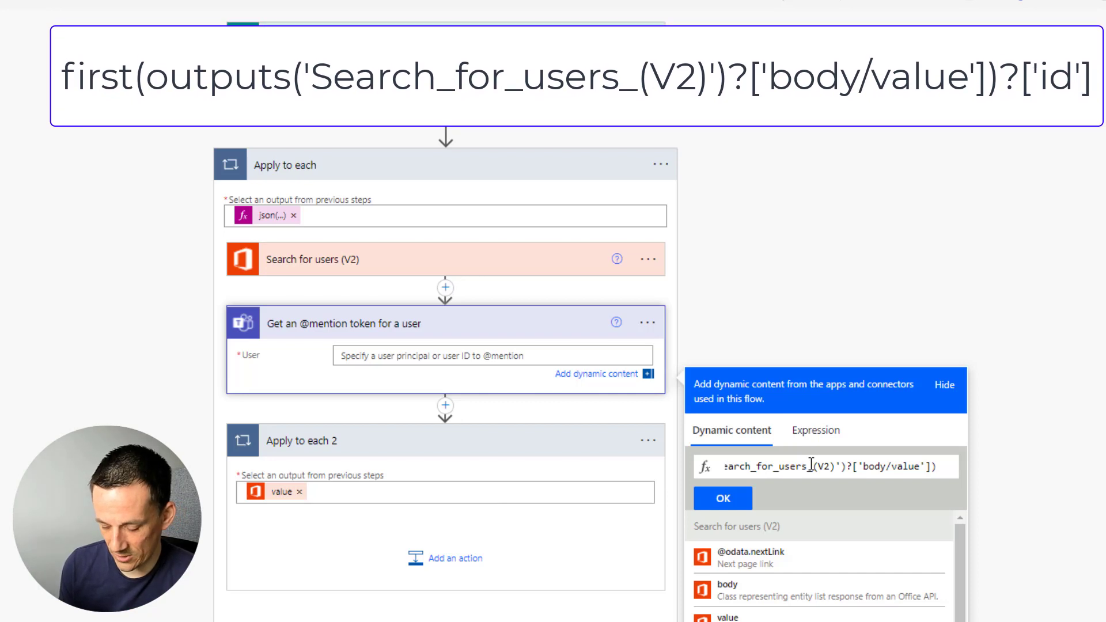
type("?[")
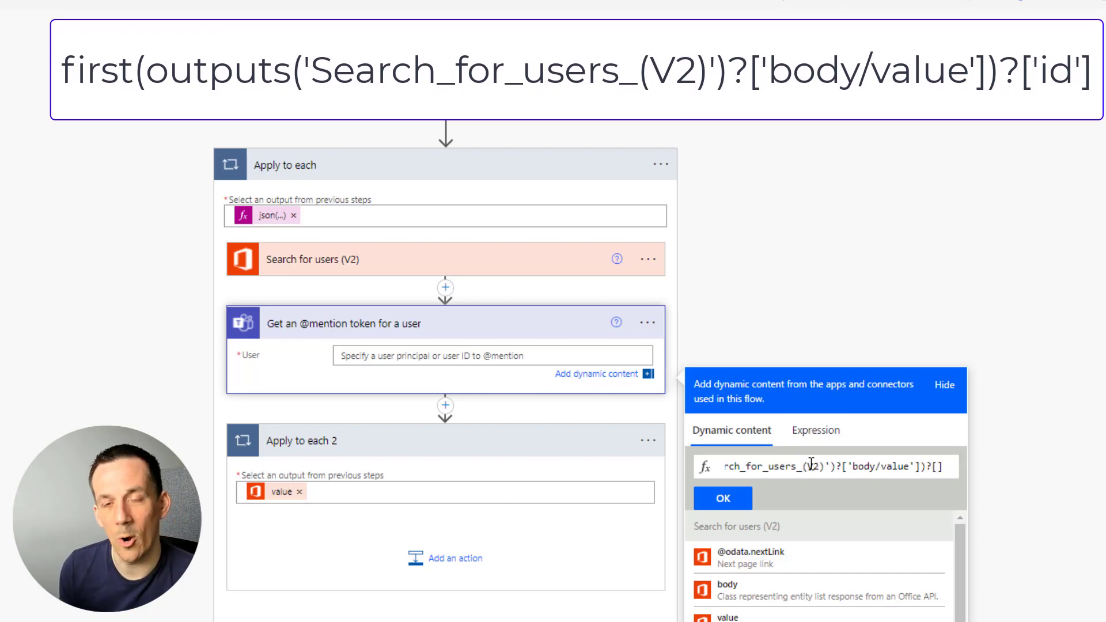
type("'Id")
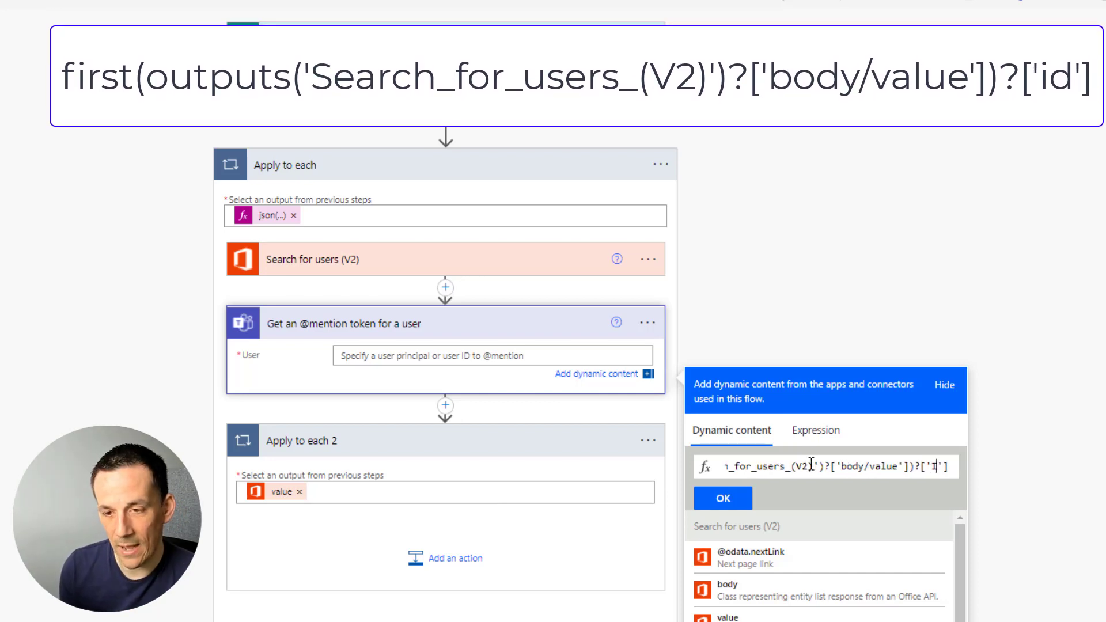
left_click(723, 498)
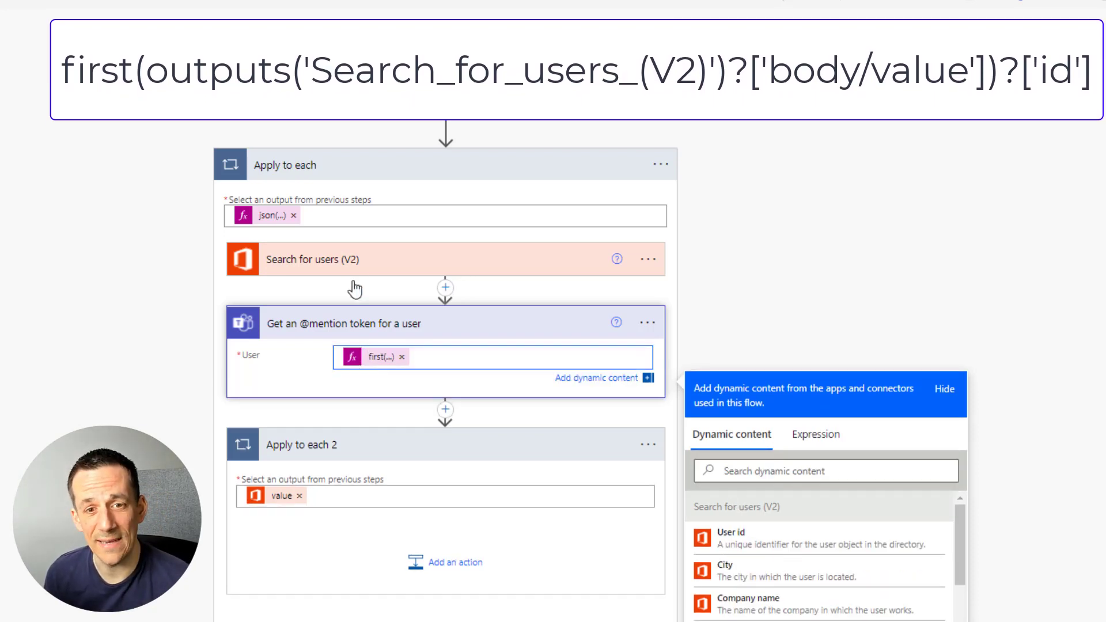
Delete the empty Apply to each 2 loop from the flow.
left_click(648, 453)
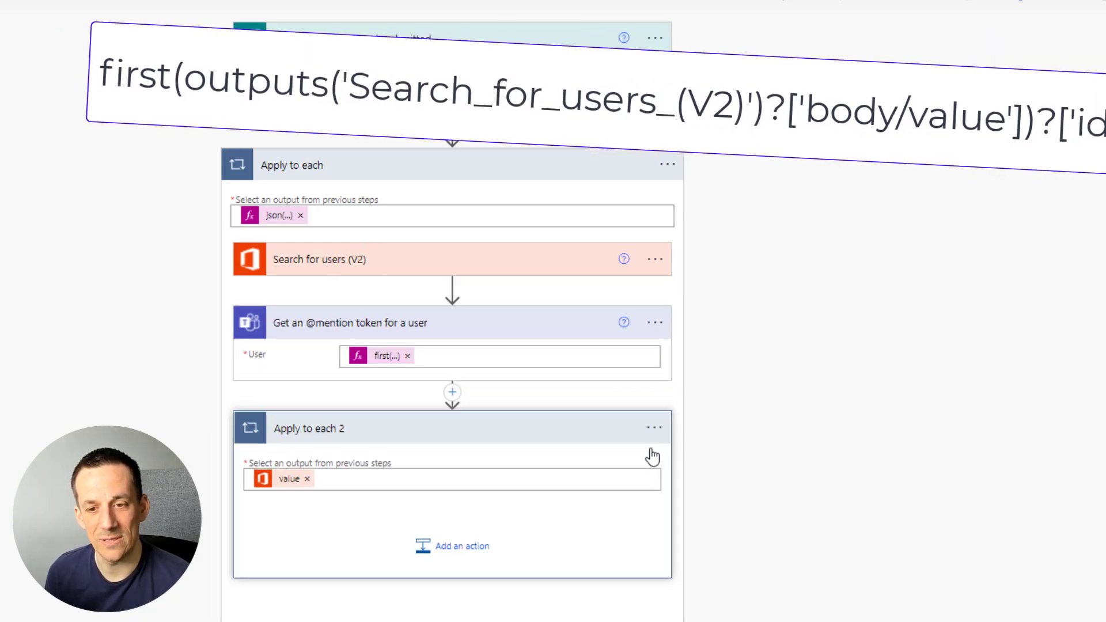
left_click(656, 428)
left_click(715, 609)
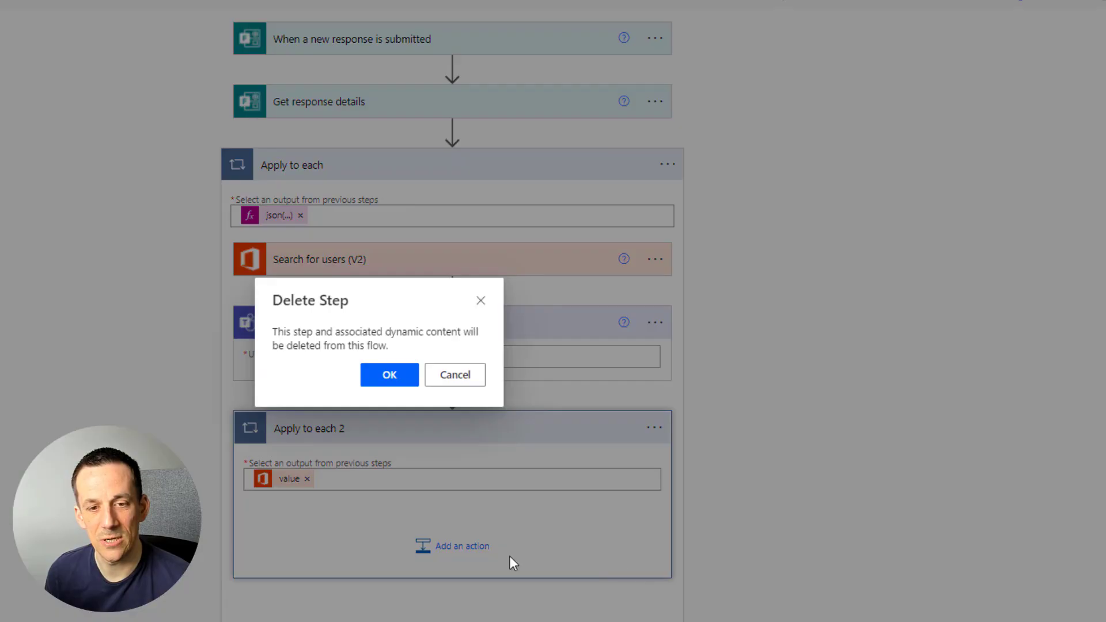
left_click(396, 377)
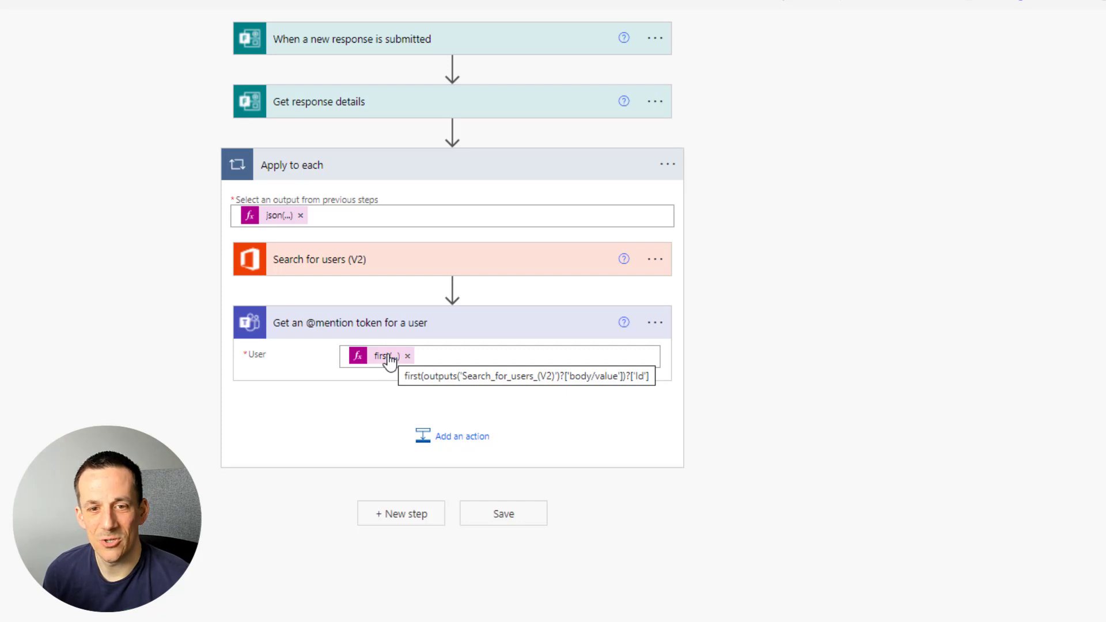
left_click(466, 444)
type("Co")
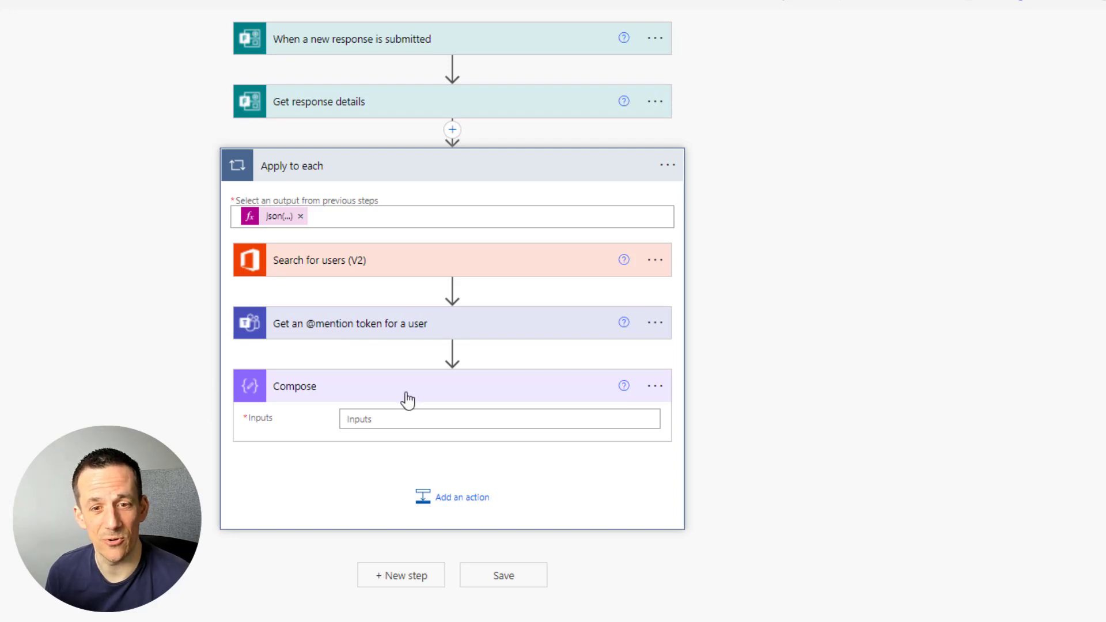
left_click(389, 422)
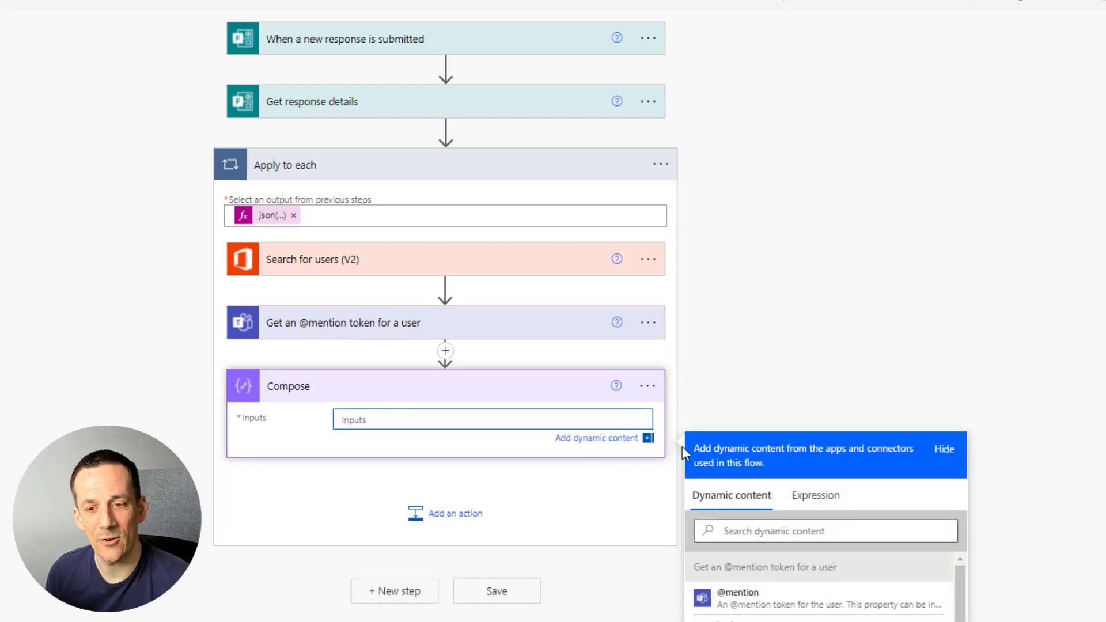
left_click(769, 599)
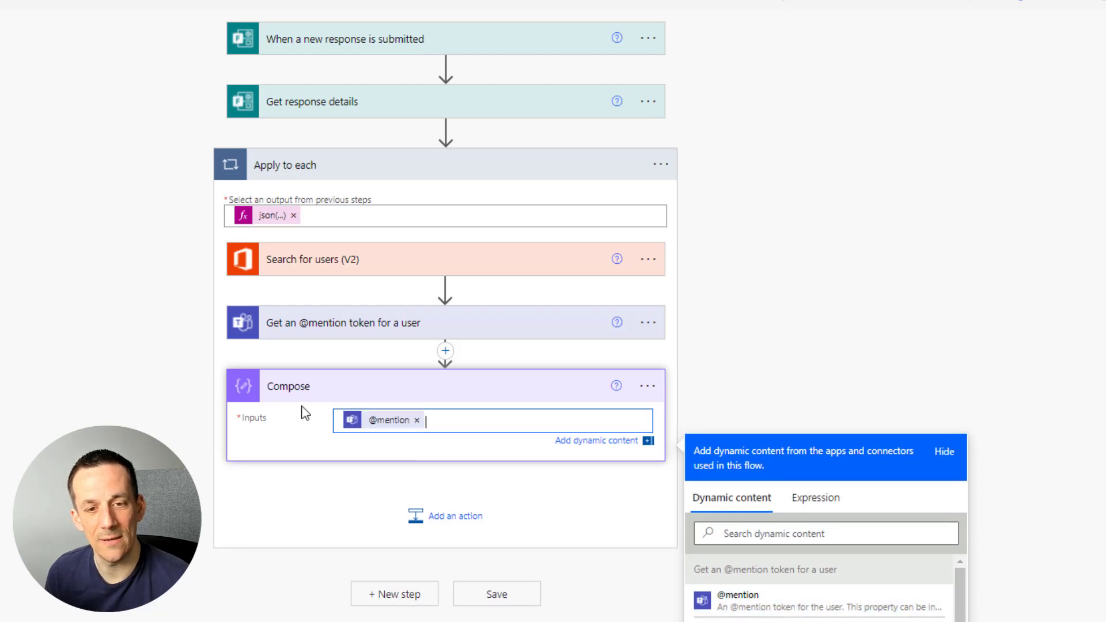
Rename the Compose action inside the loop to ComposeMention.
left_click(648, 387)
left_click(700, 410)
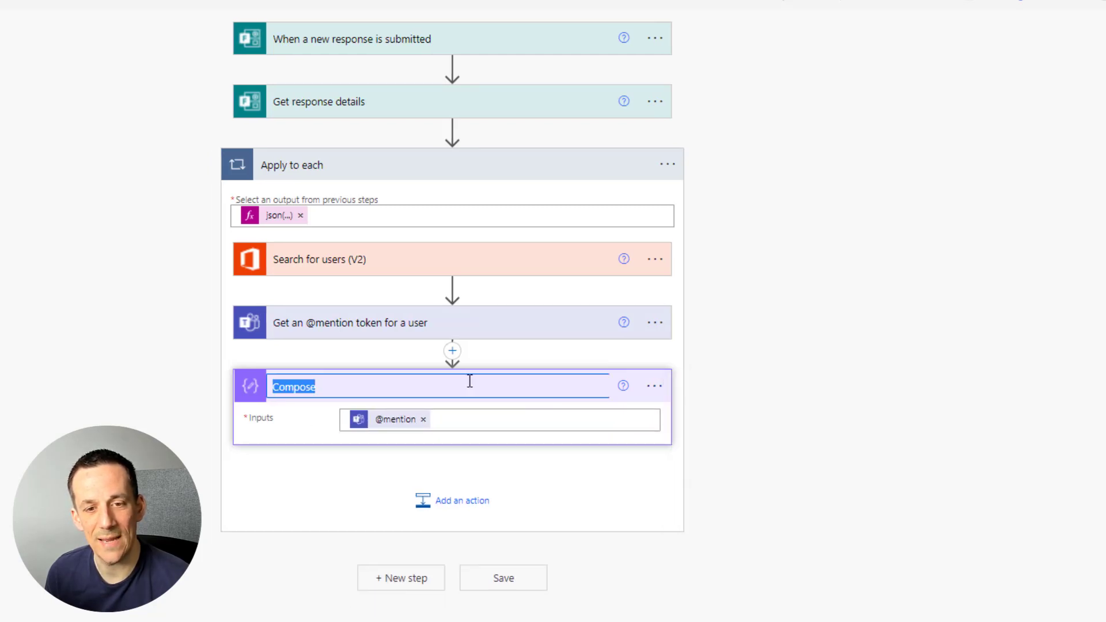
left_click(455, 384)
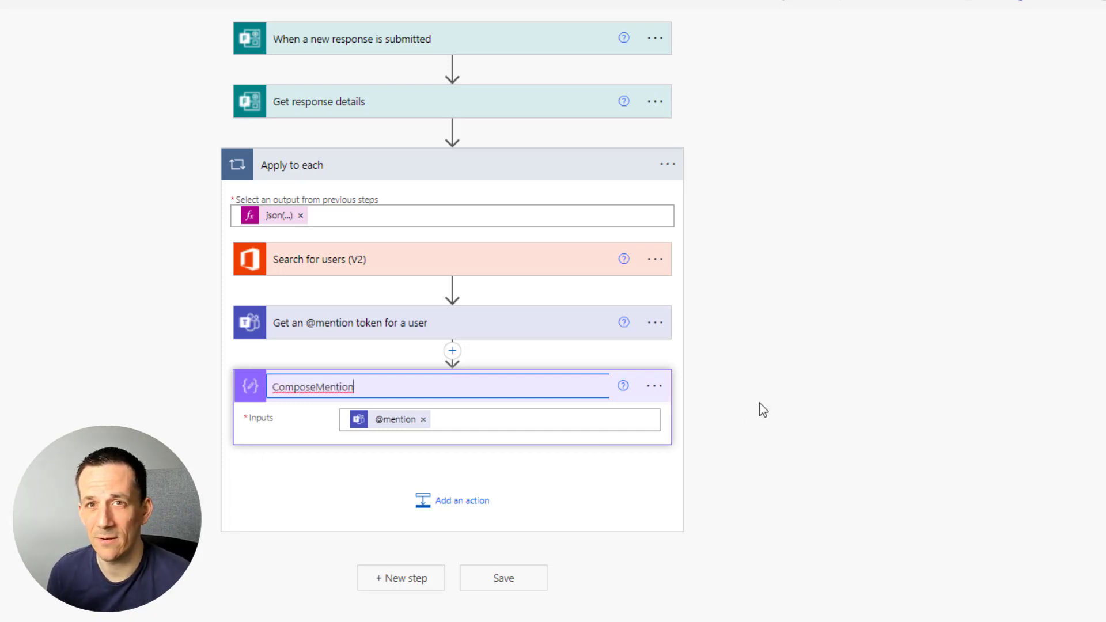
left_click(759, 434)
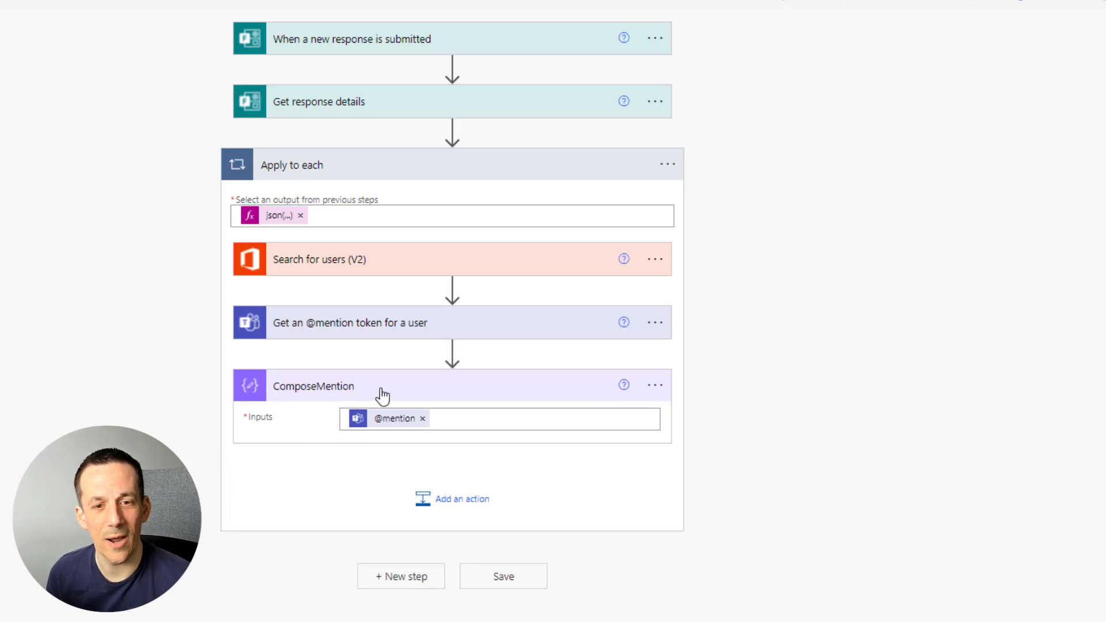
Add a second Compose action below the Apply to each loop, outside it.
left_click(397, 582)
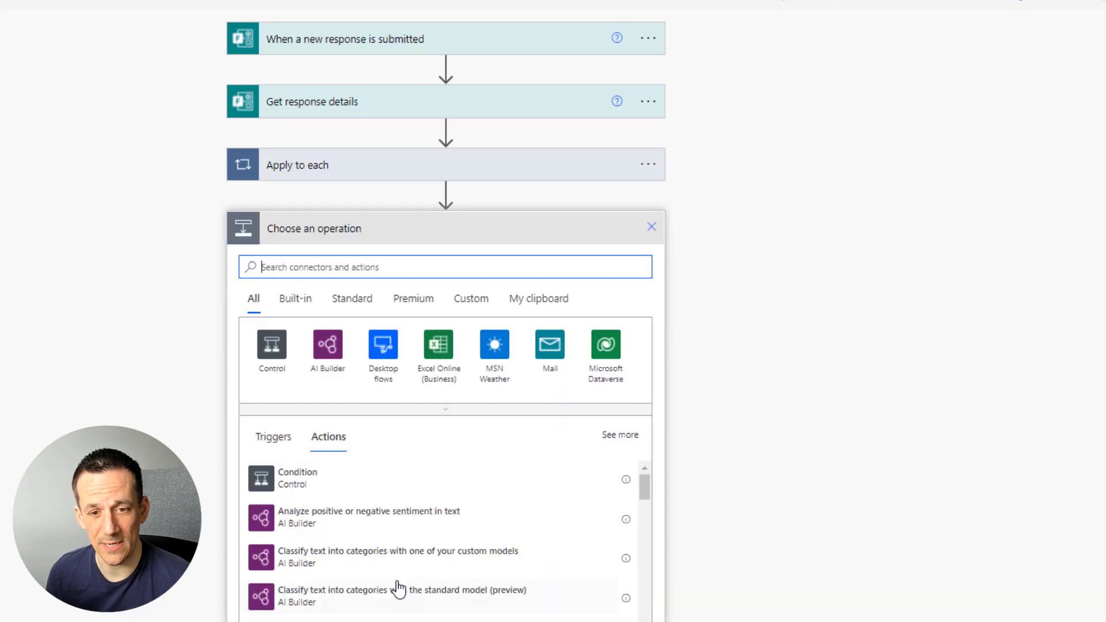
type("compose")
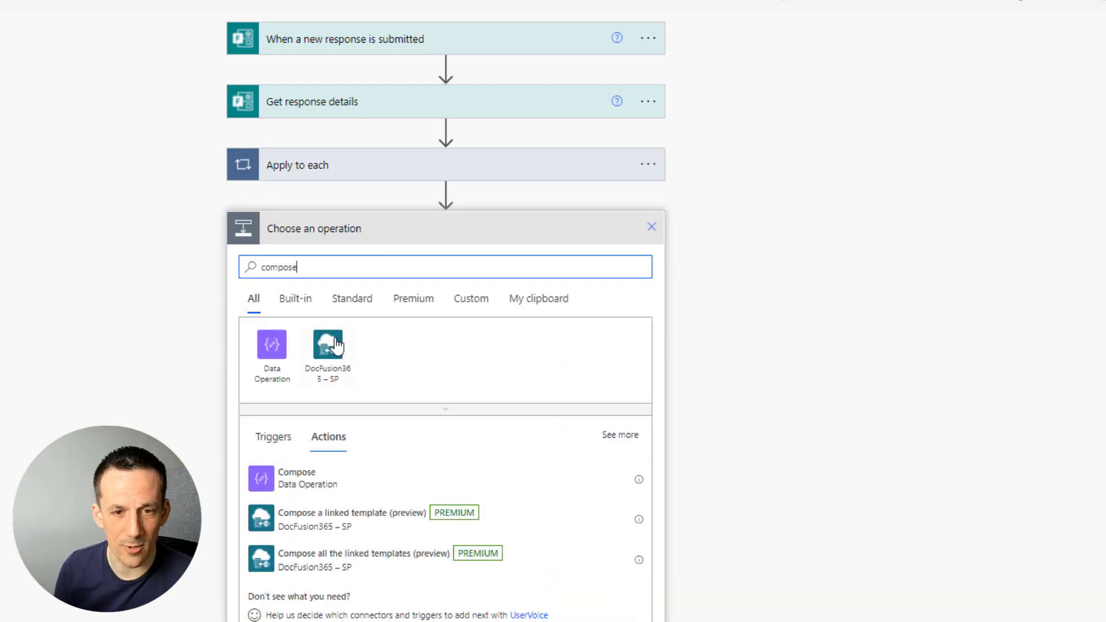
left_click(325, 482)
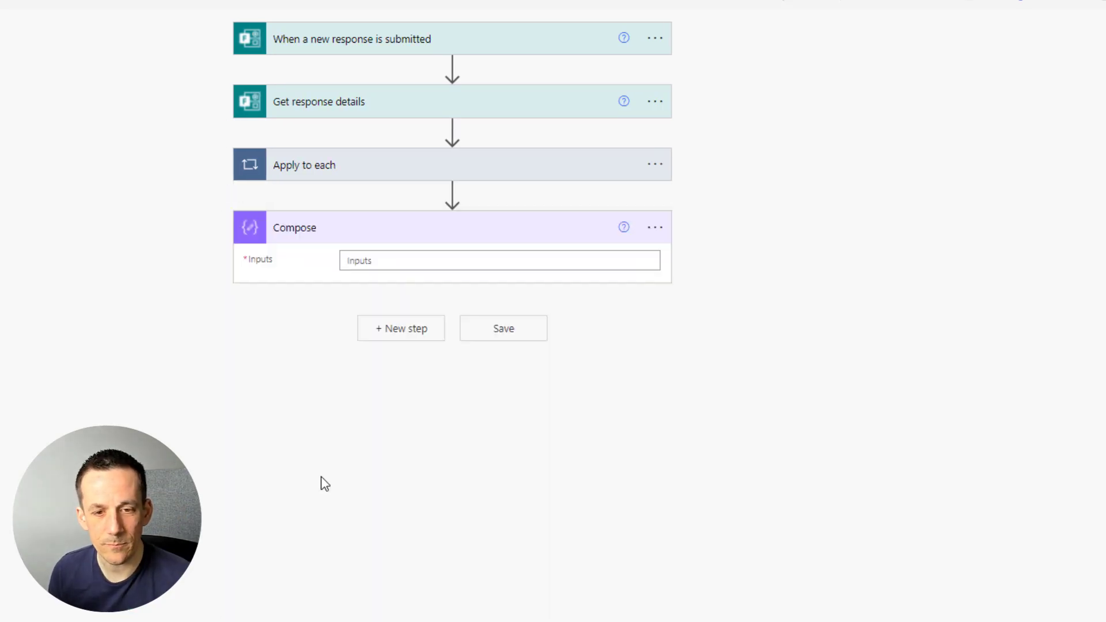
Set the outer Compose action's input to the expression outputs('ComposeMention') and expand the Apply to each loop to review its actions.
left_click(401, 266)
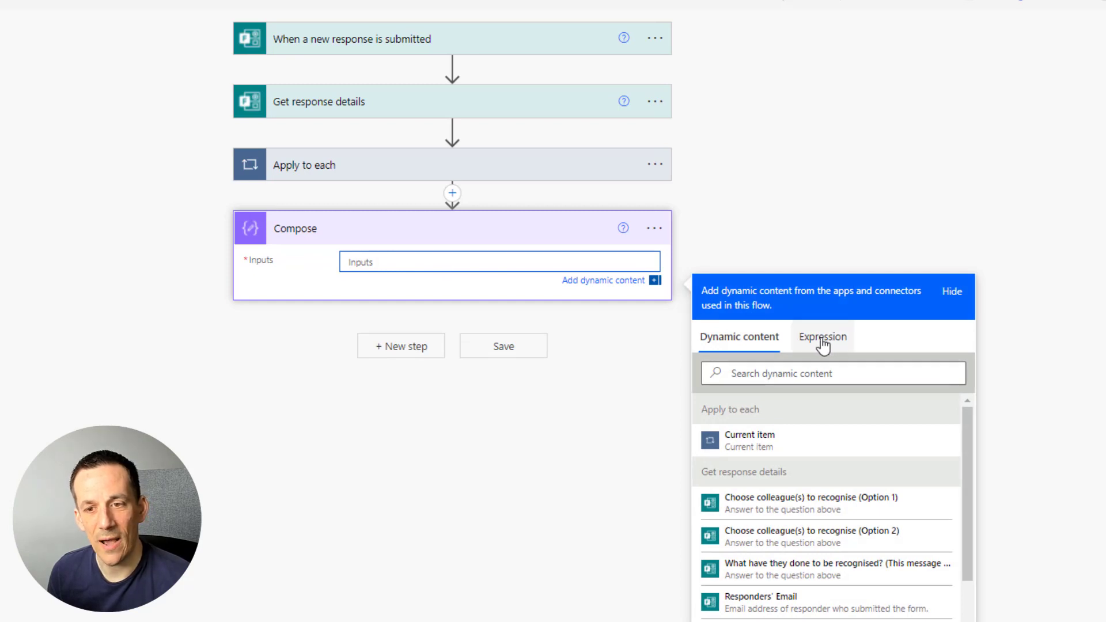
left_click(823, 346)
type("outputs(")
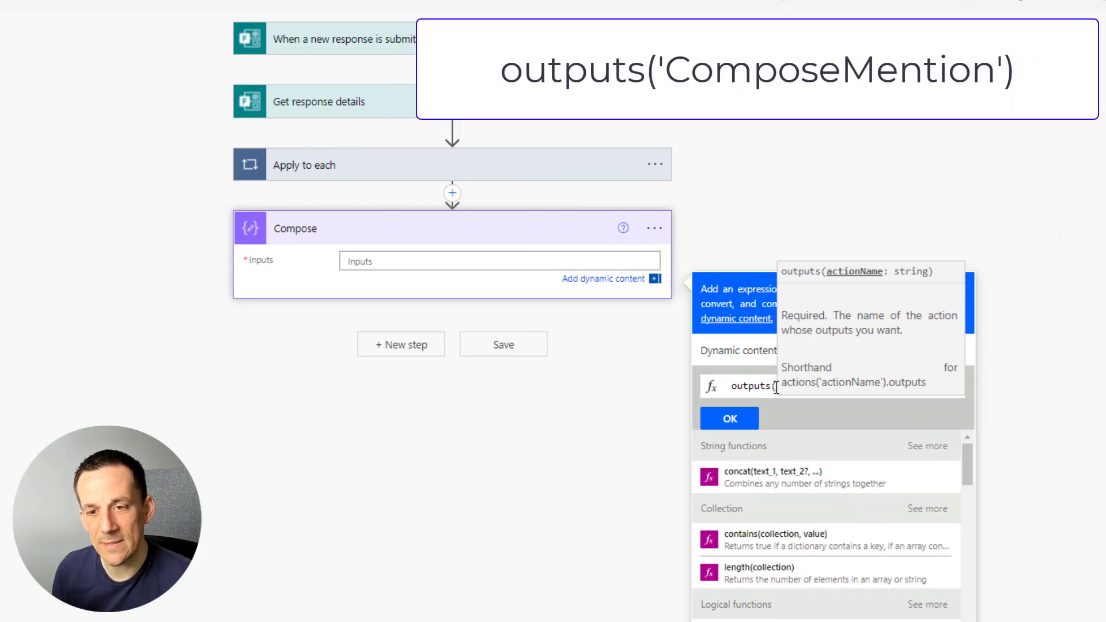
type("'Compo")
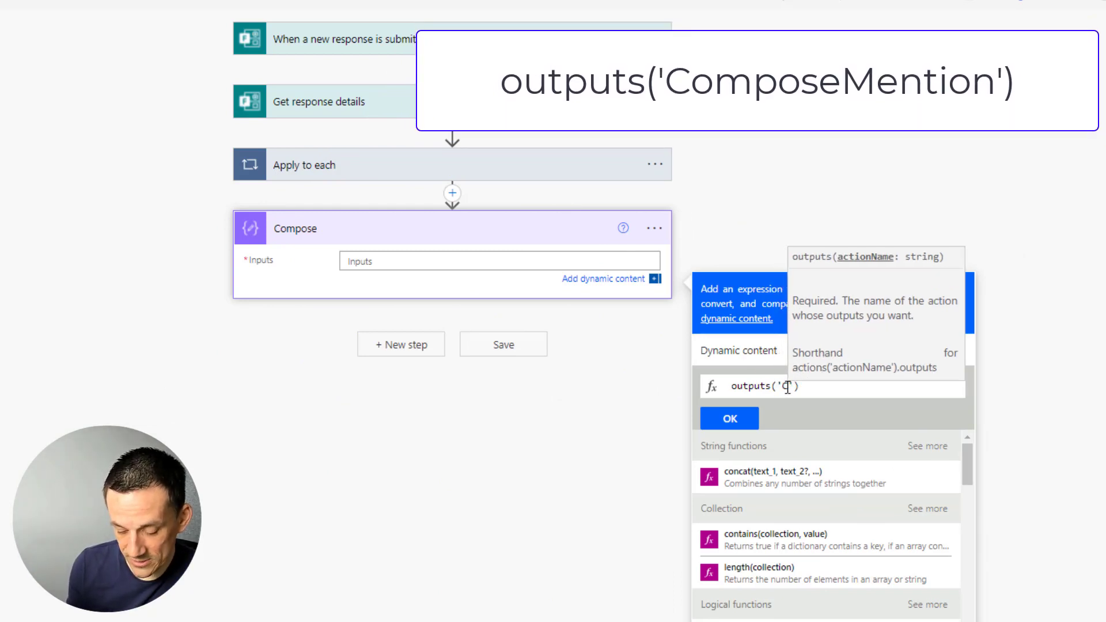
type("seMen")
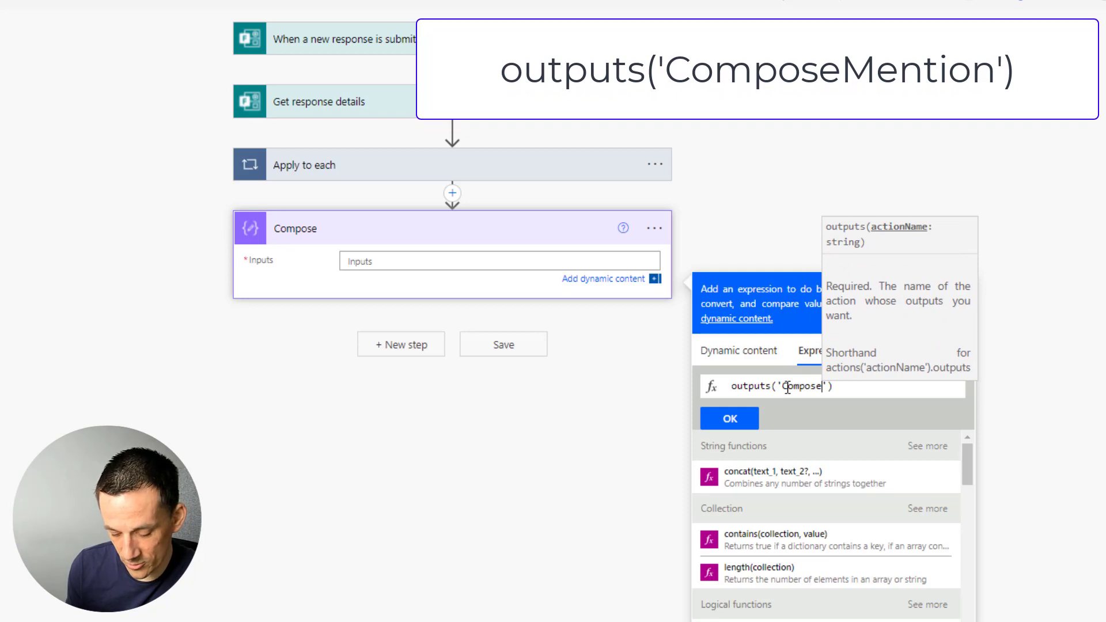
type("tion")
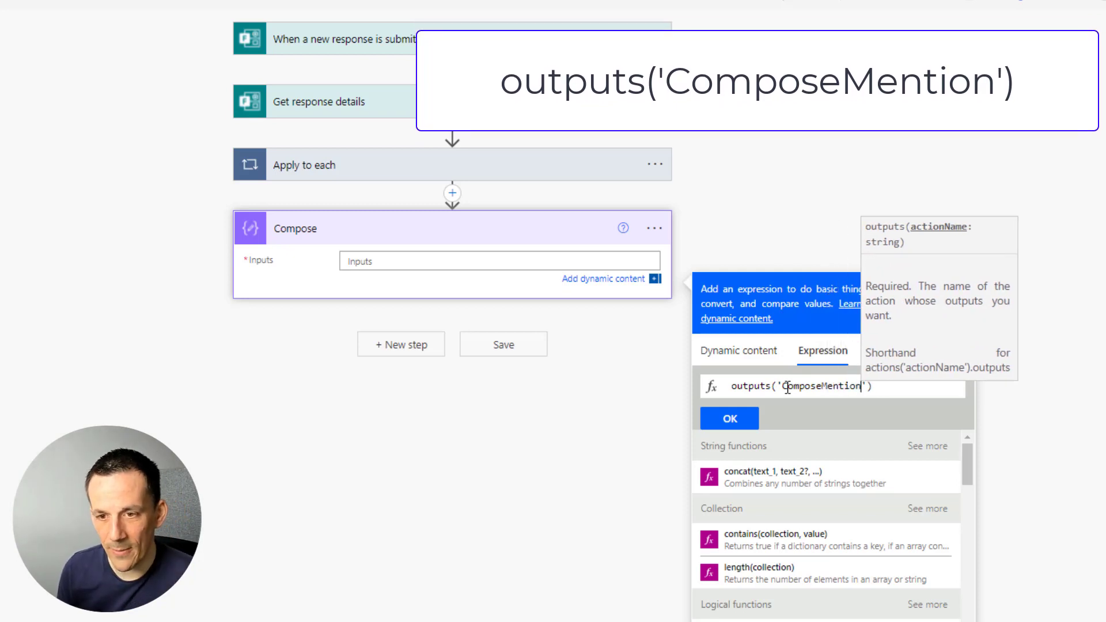
left_click(732, 419)
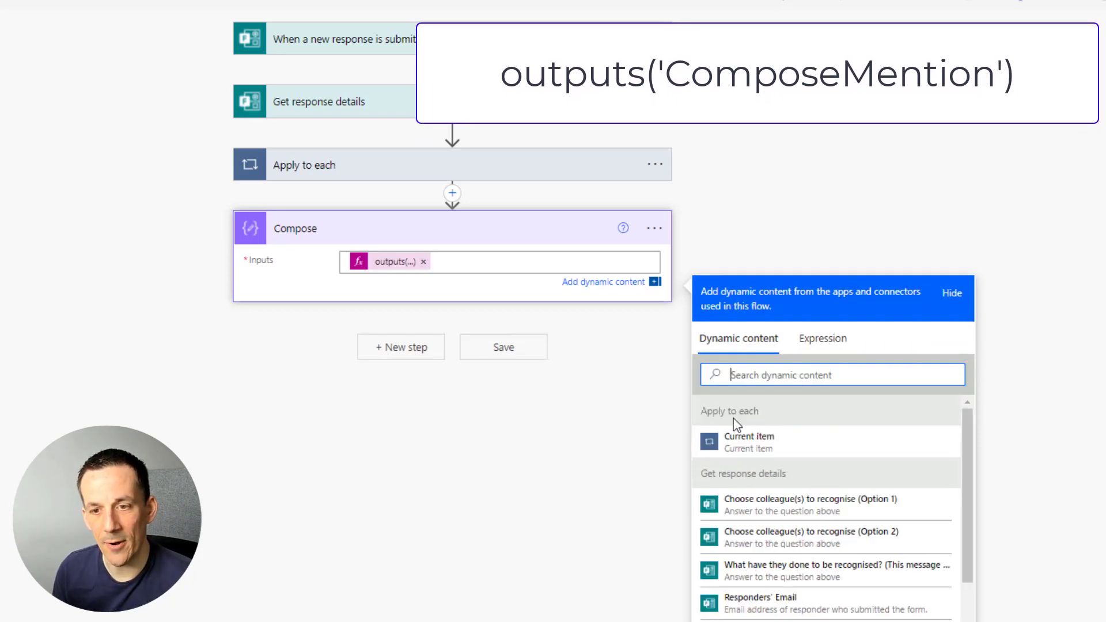
left_click(357, 170)
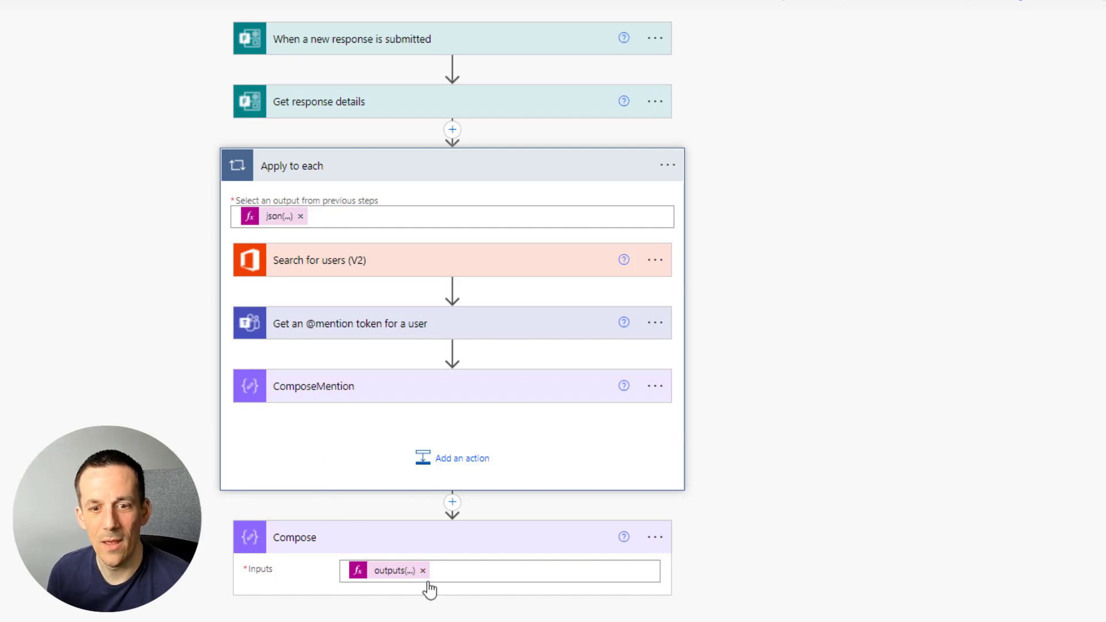
Add the Teams action Post message in a chat or channel below the outer Compose action.
left_click(420, 621)
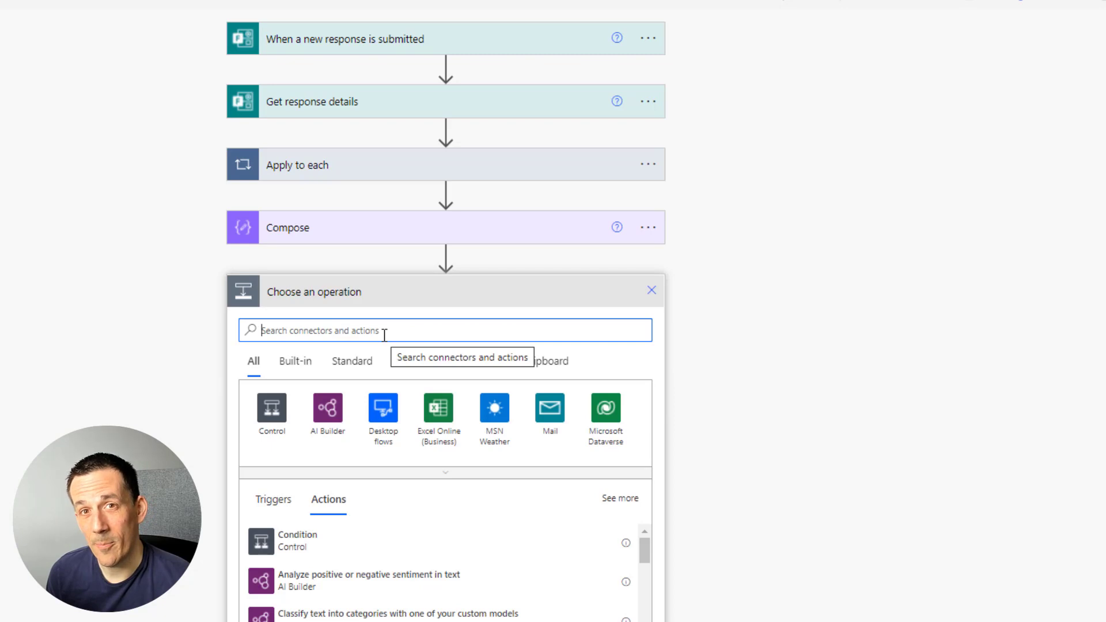
type("Post")
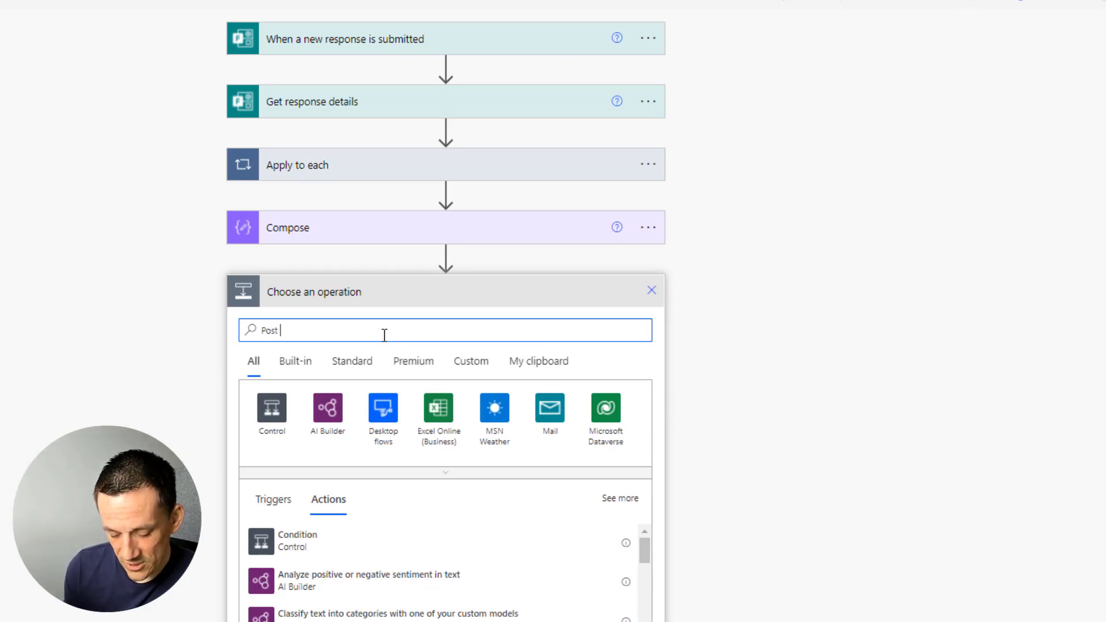
type(" Chann")
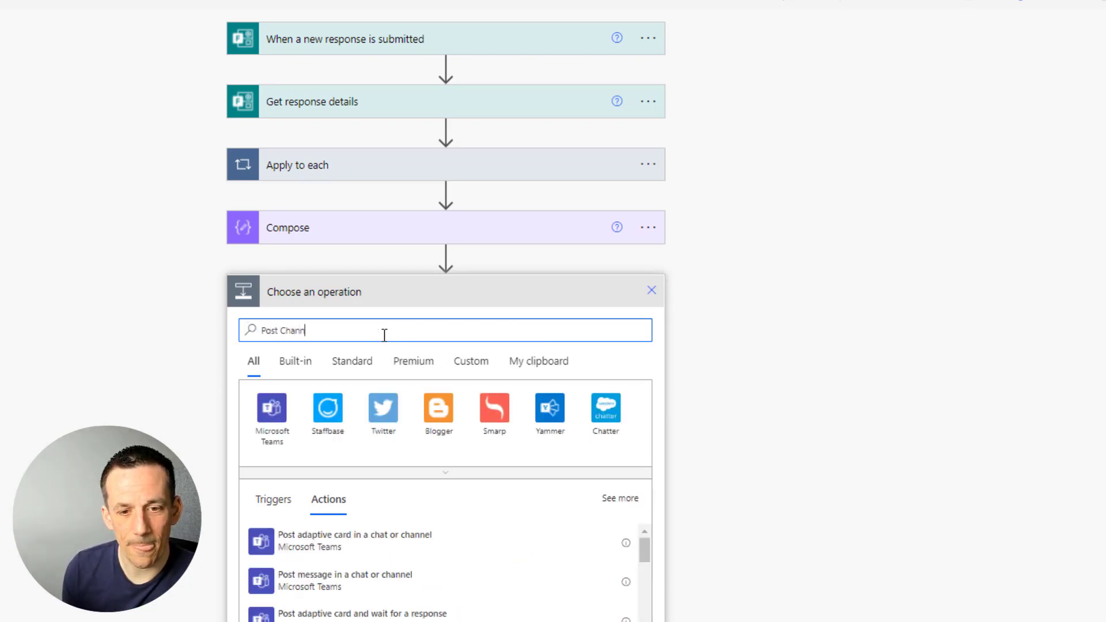
type("e")
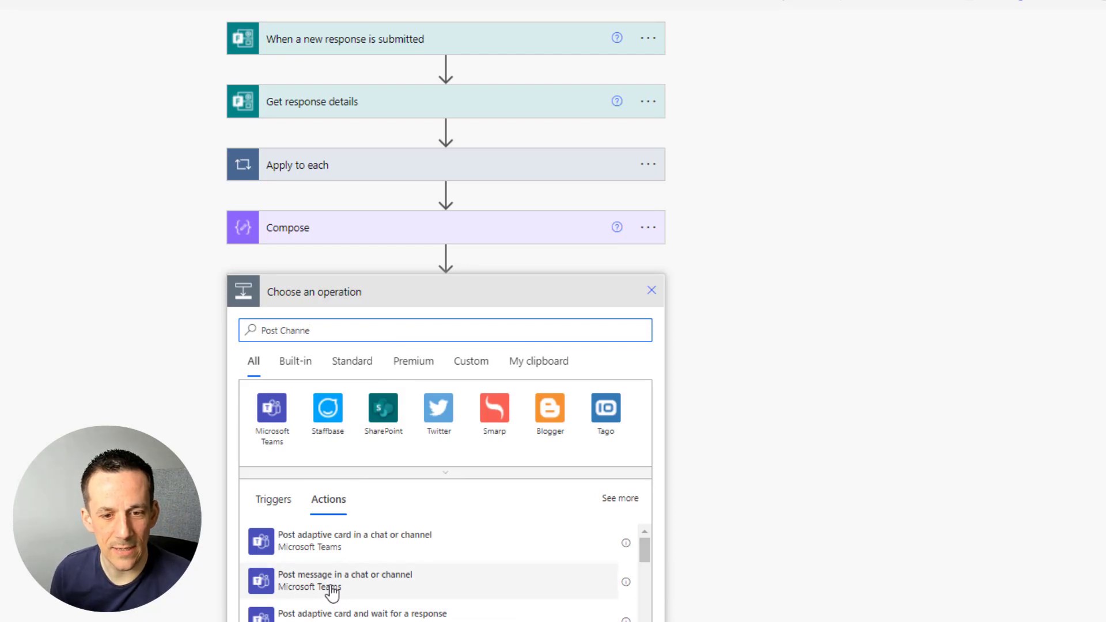
left_click(333, 584)
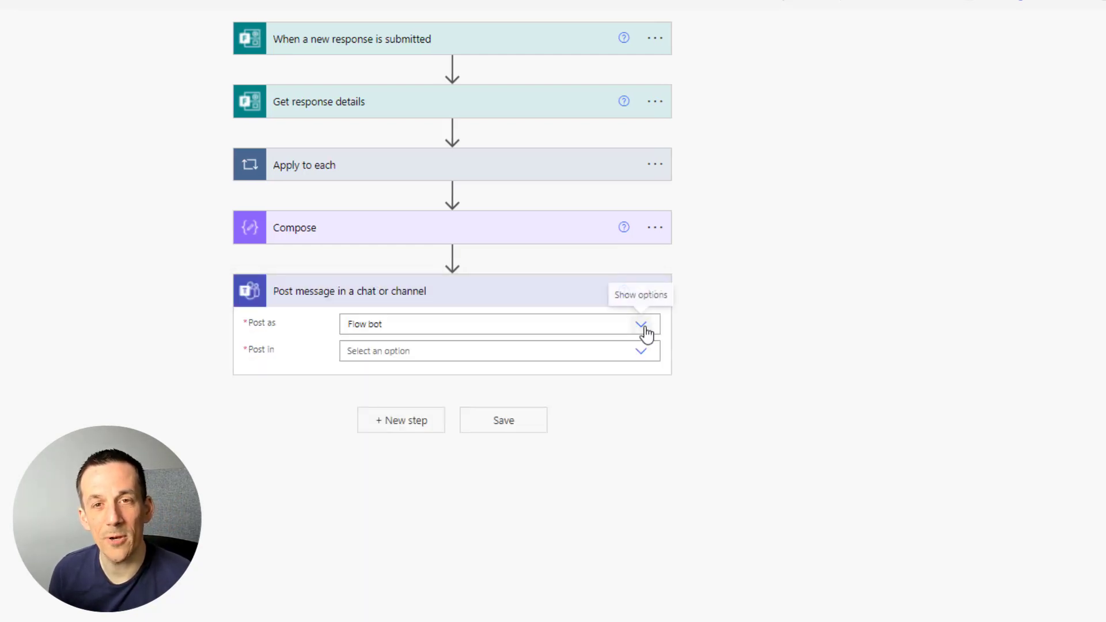
Set the Teams message to post in a Channel, with team DamoBird365 and channel Colleague Recognition.
left_click(641, 352)
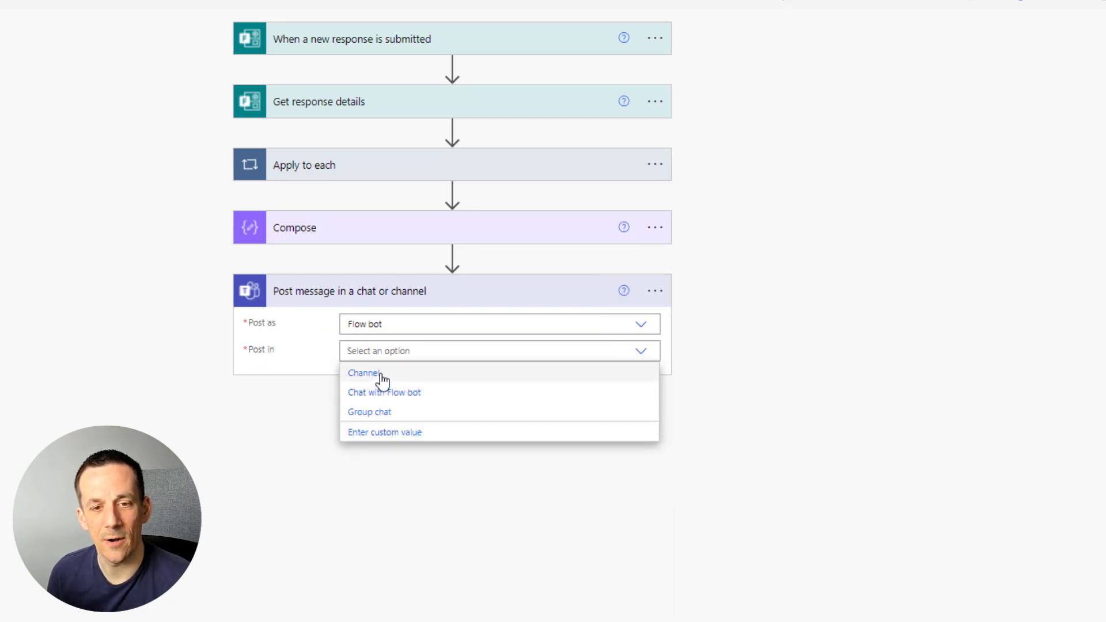
left_click(382, 376)
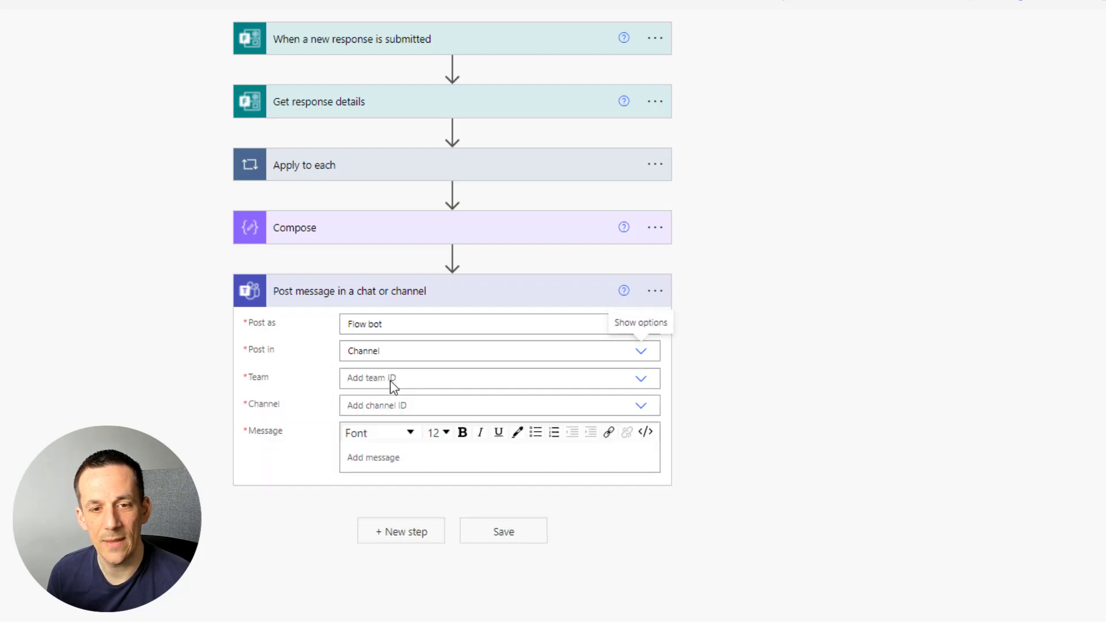
left_click(641, 381)
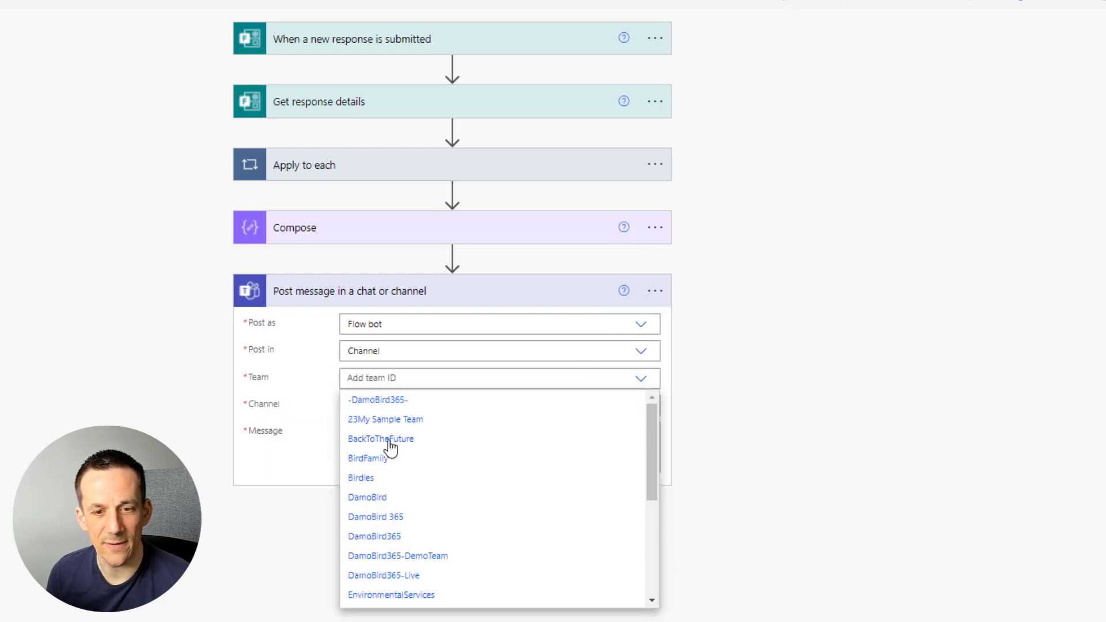
left_click(387, 537)
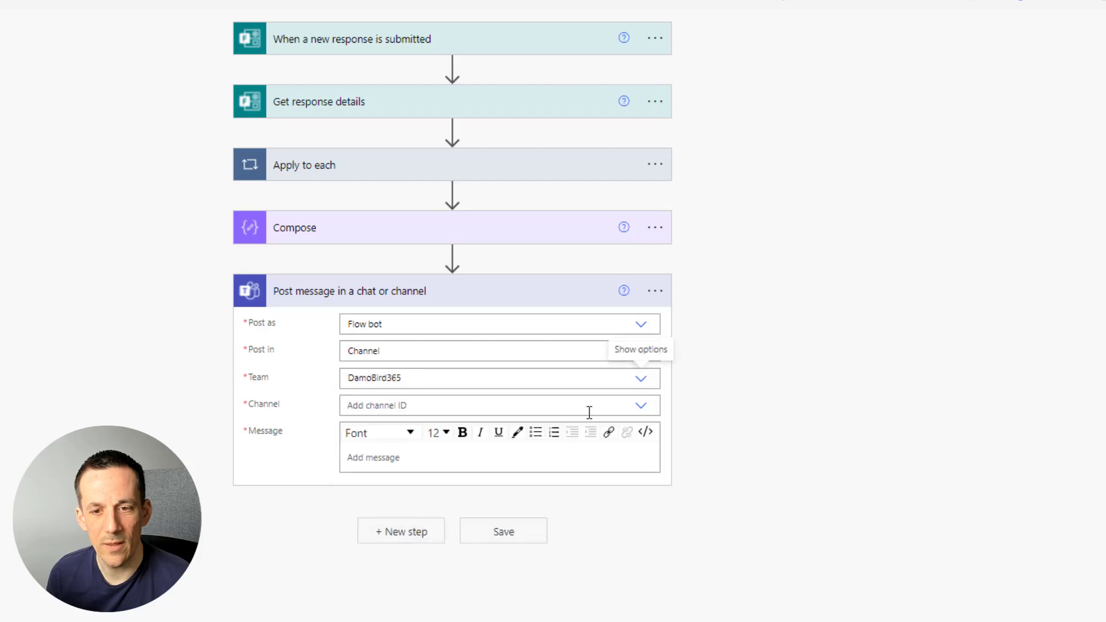
left_click(642, 408)
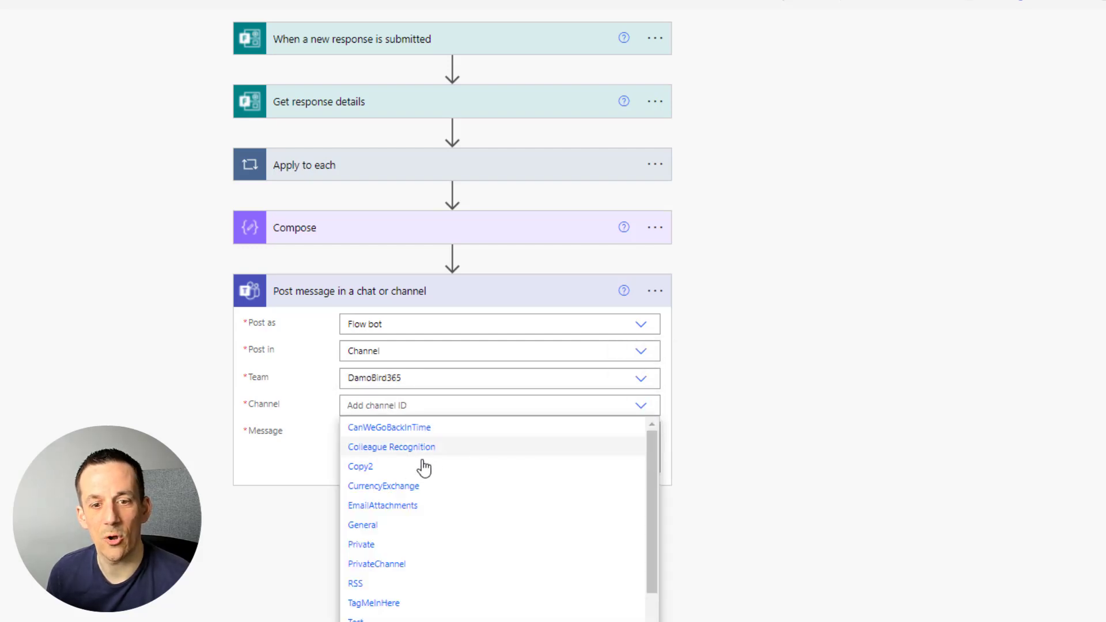
left_click(399, 448)
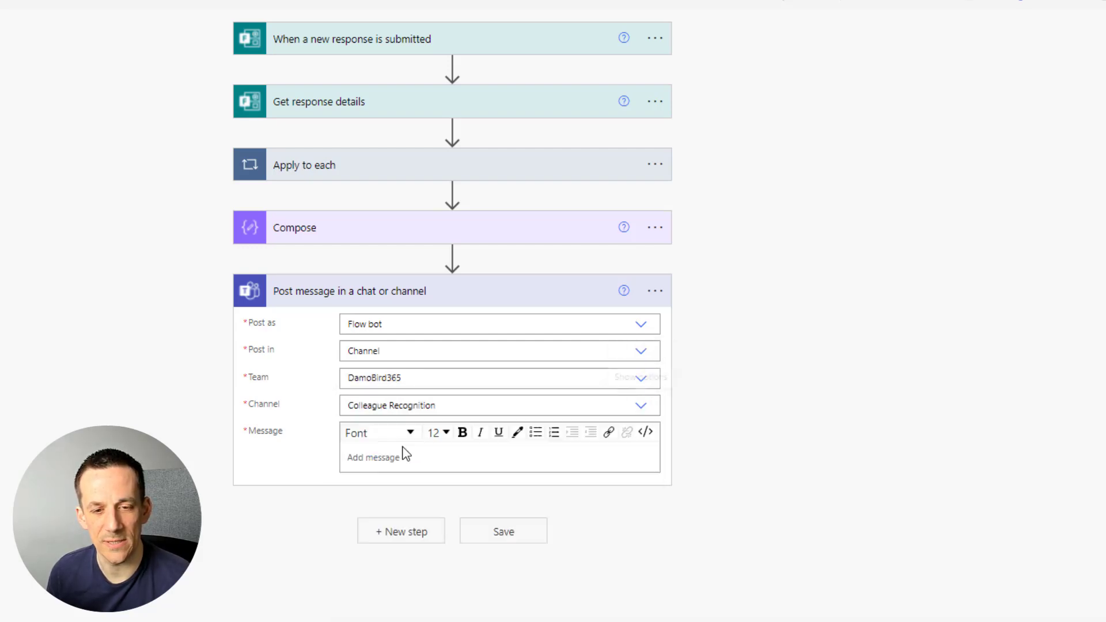
Insert the answer to "What have they done to be recognised?" into the message body, followed by a line break.
left_click(390, 460)
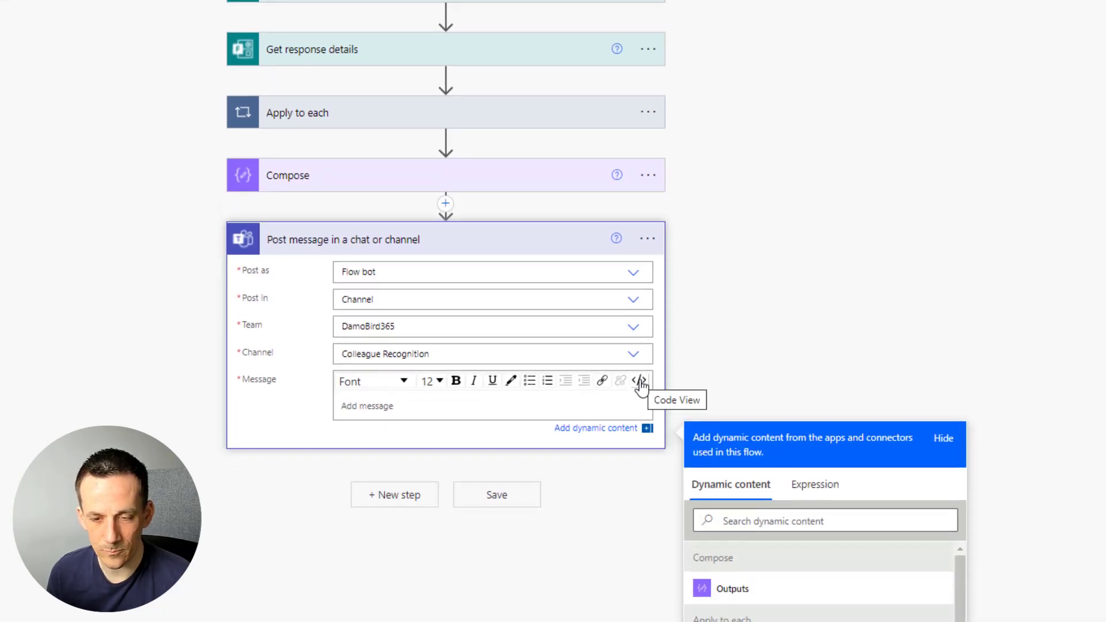
scroll(810, 555, "down", 2)
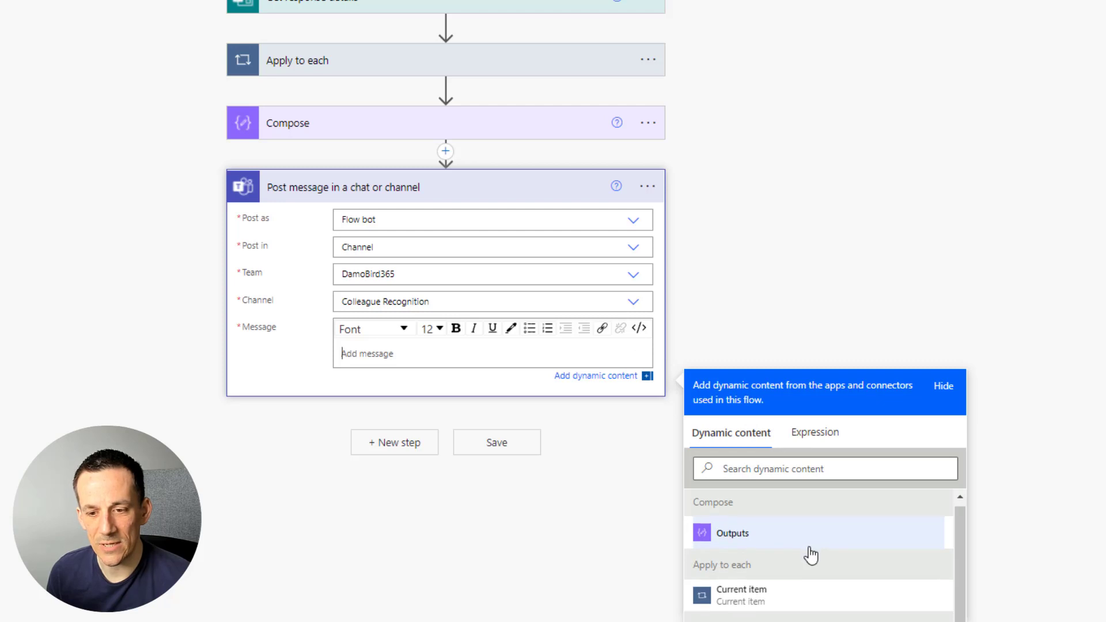
scroll(968, 585, "down", 2)
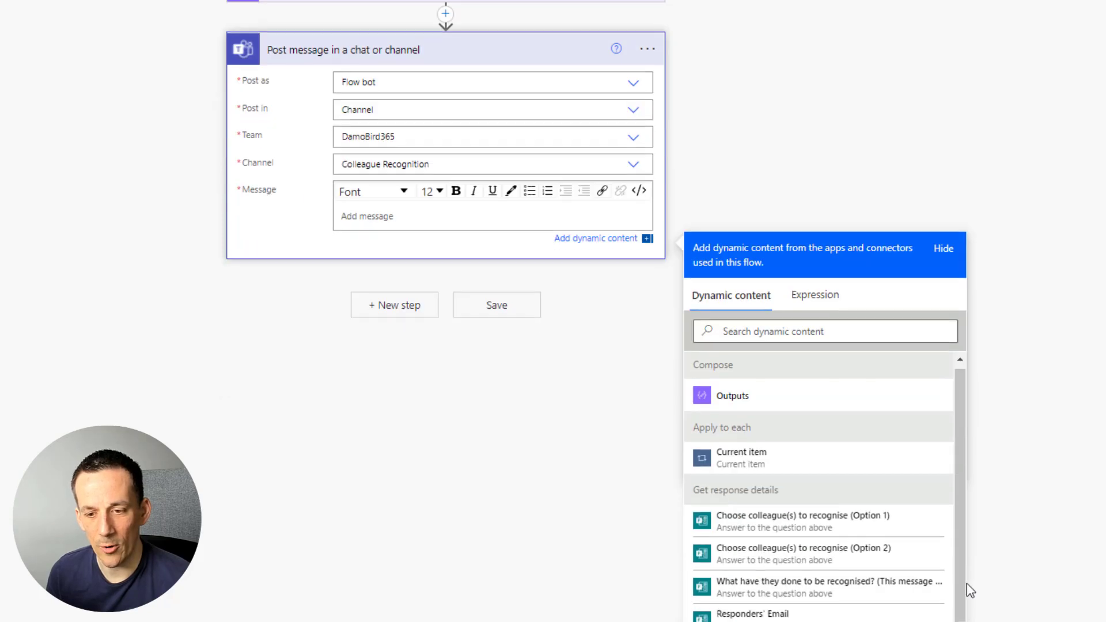
left_click(768, 585)
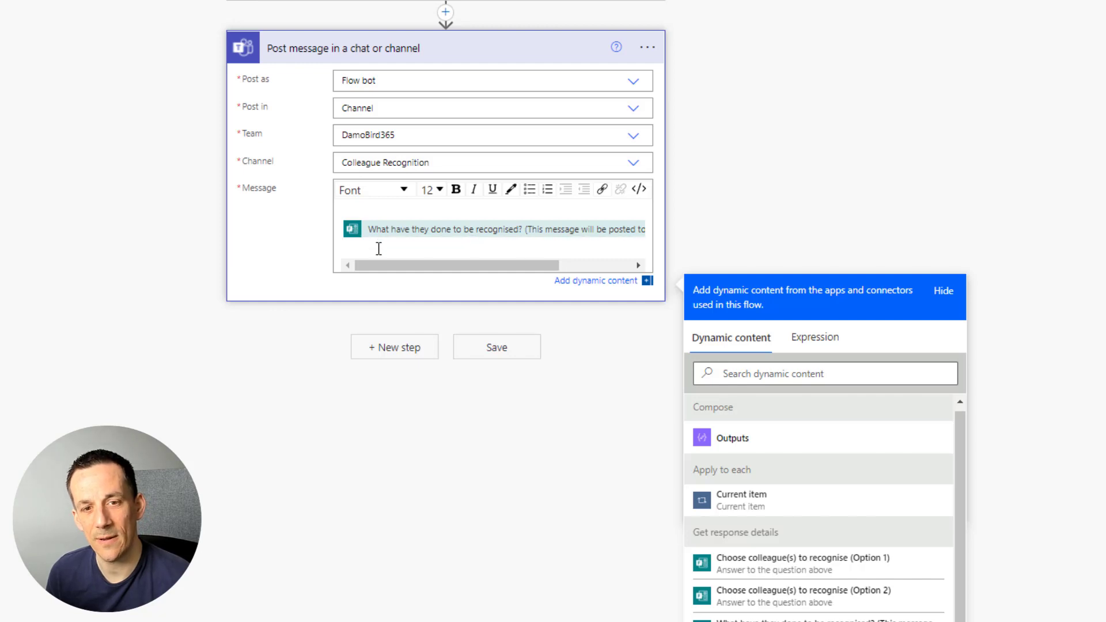
key("Return")
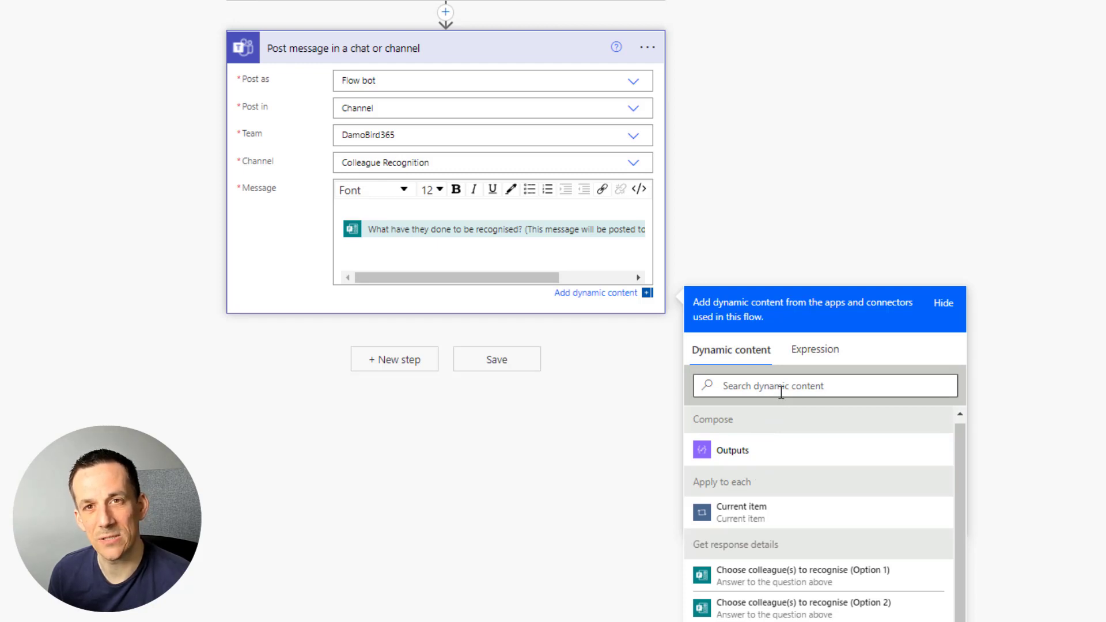
Insert the expression join(outputs('Compose'),' ') on the new line of the message.
left_click(814, 349)
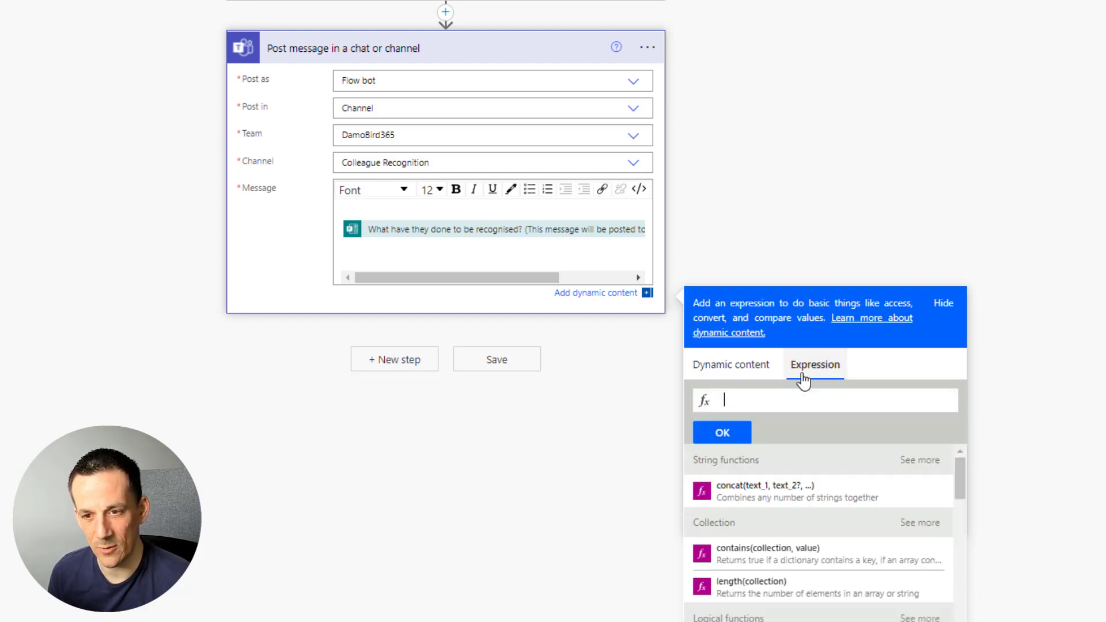
type("j")
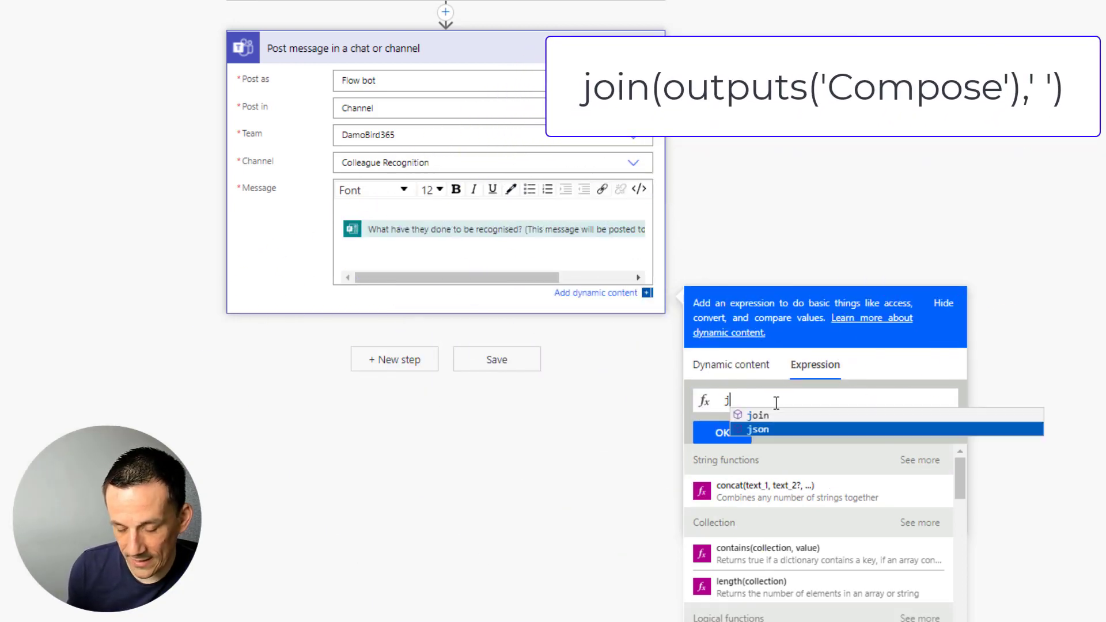
type("oin(")
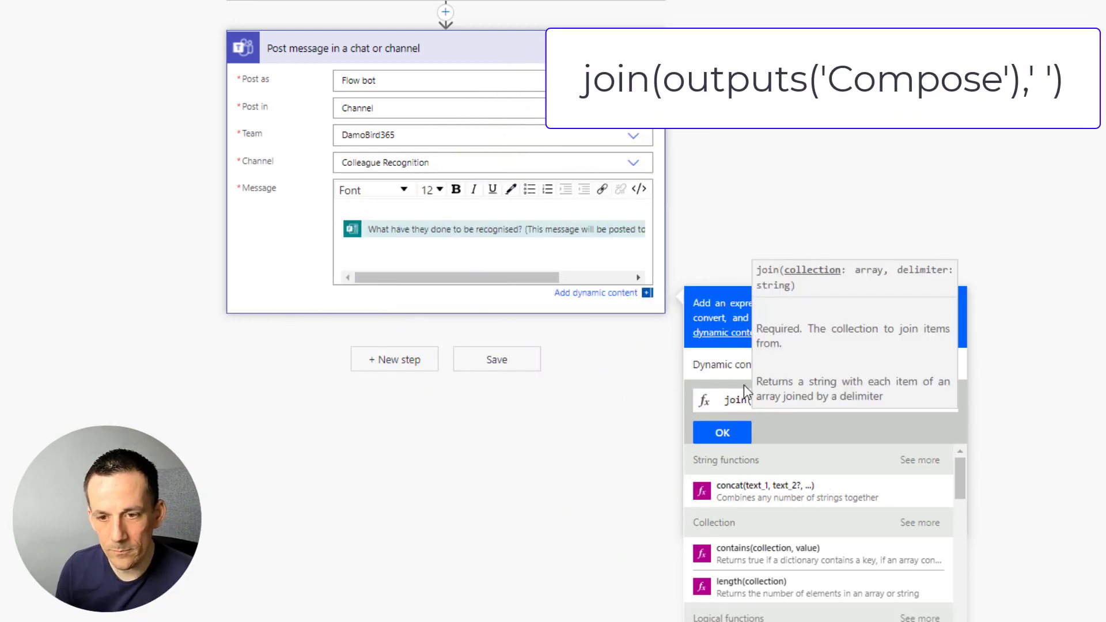
left_click(731, 365)
left_click(737, 473)
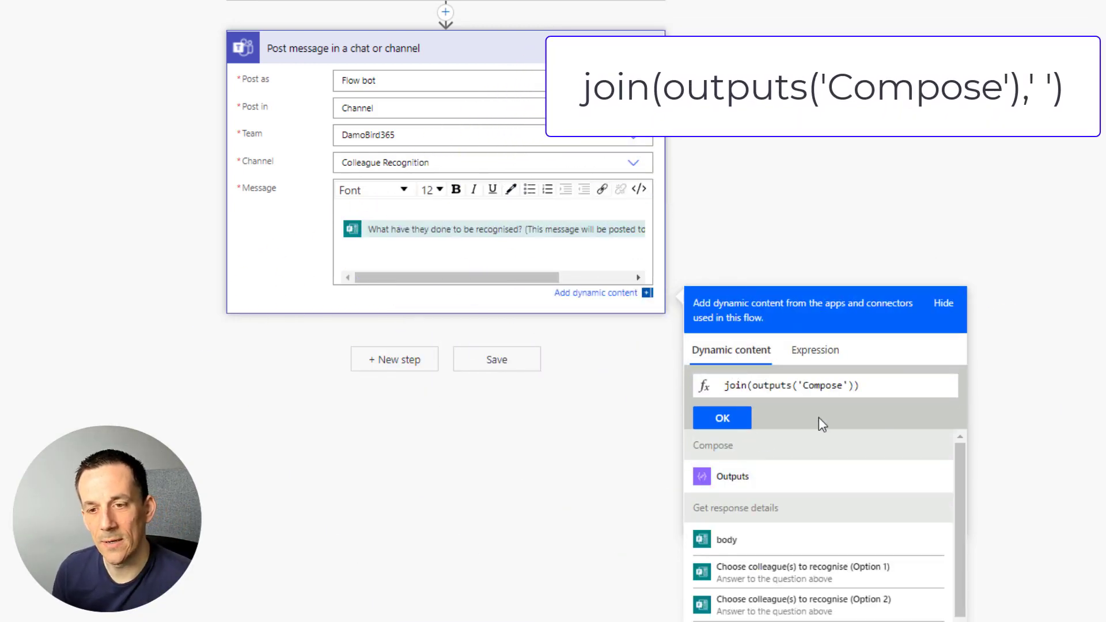
type(",'")
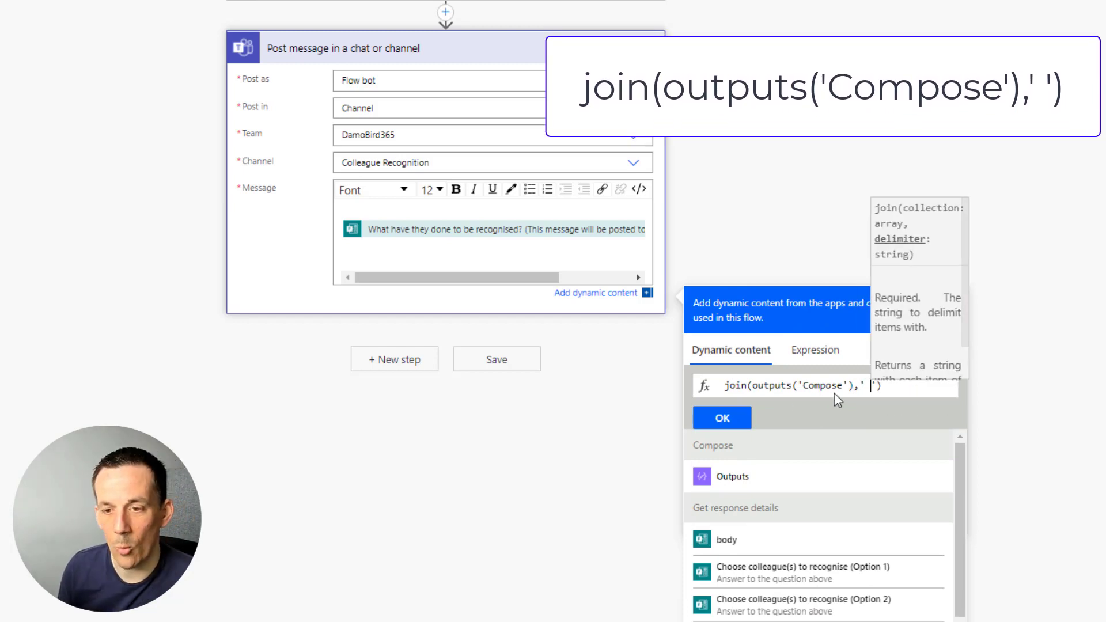
left_click(726, 419)
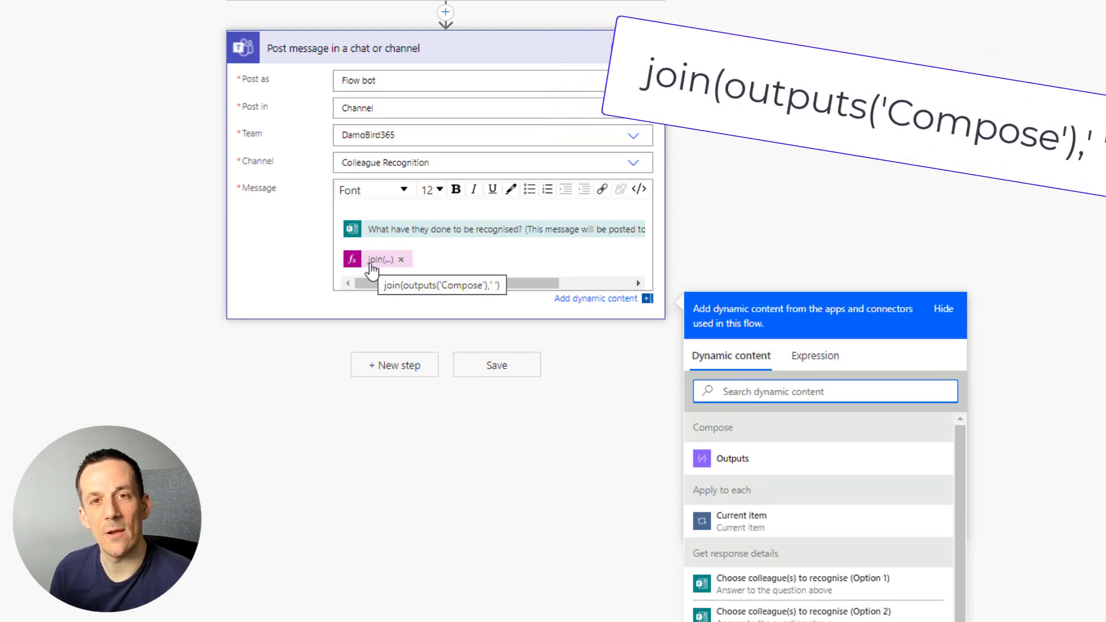
Write "Well done to" before the join expression and add the line "Your colleague" below it.
left_click(447, 260)
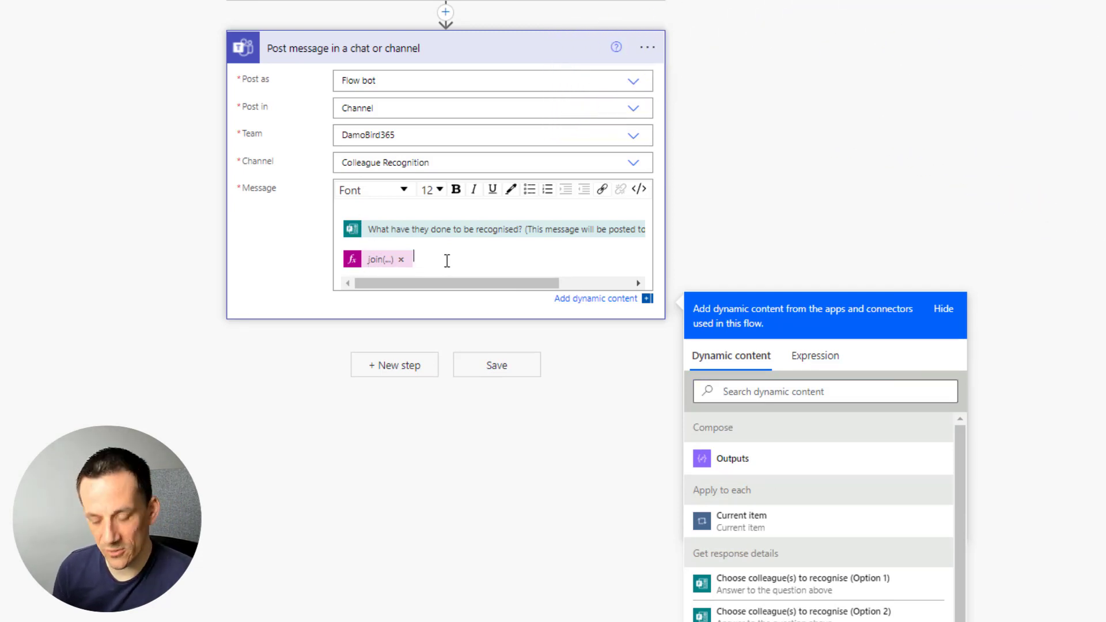
type("Well don")
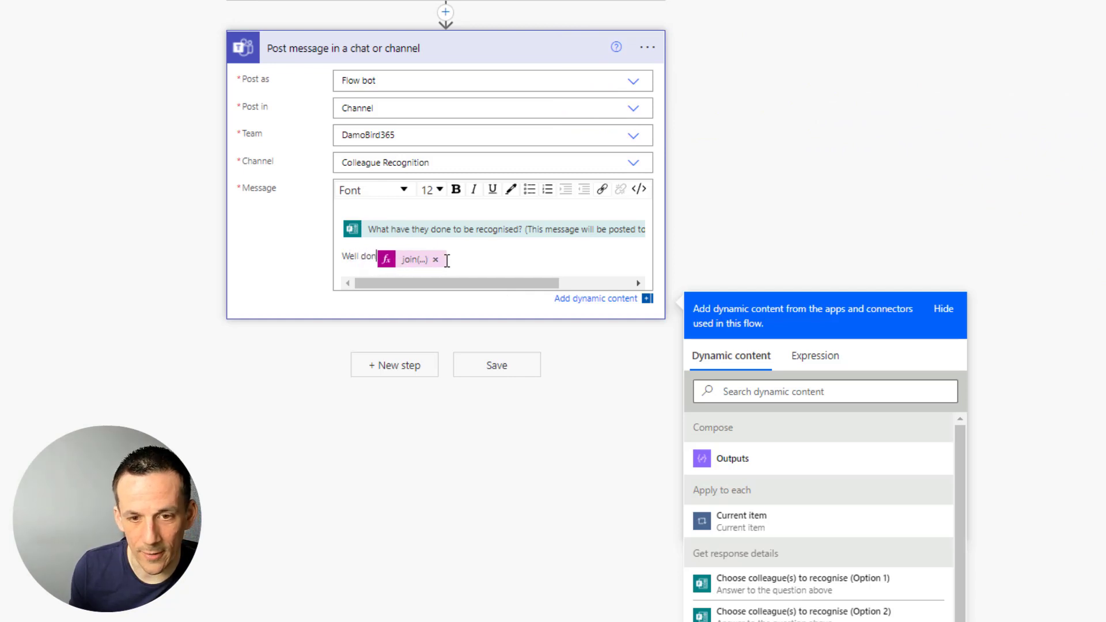
type("e to")
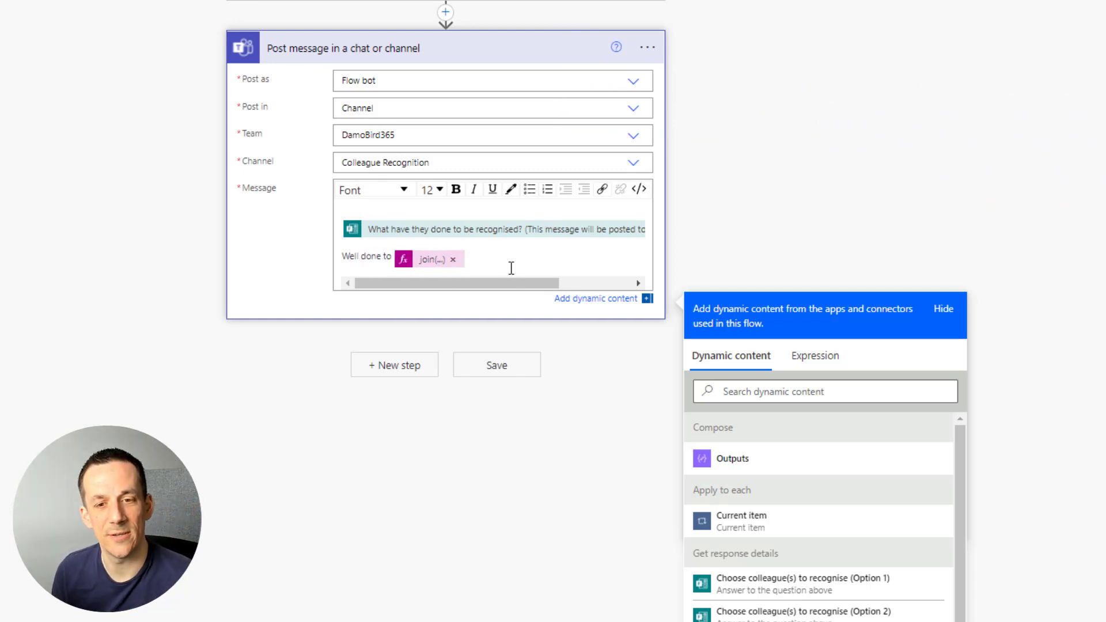
key("Return")
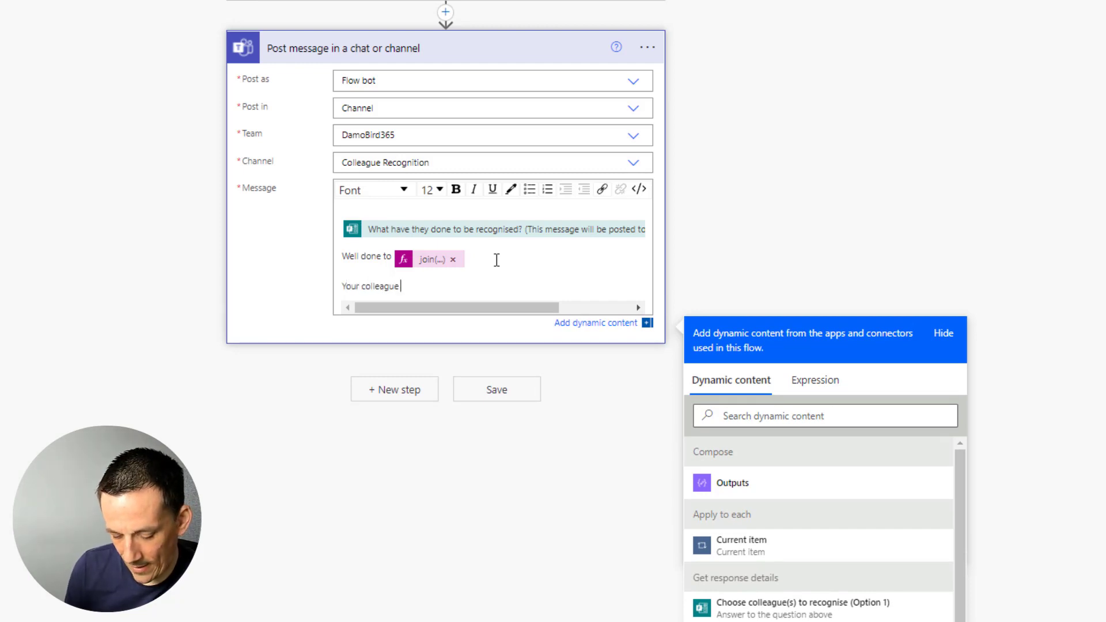
Show the message as HTML code and delete the &nbsp; entity after "Your colleague".
left_click(640, 190)
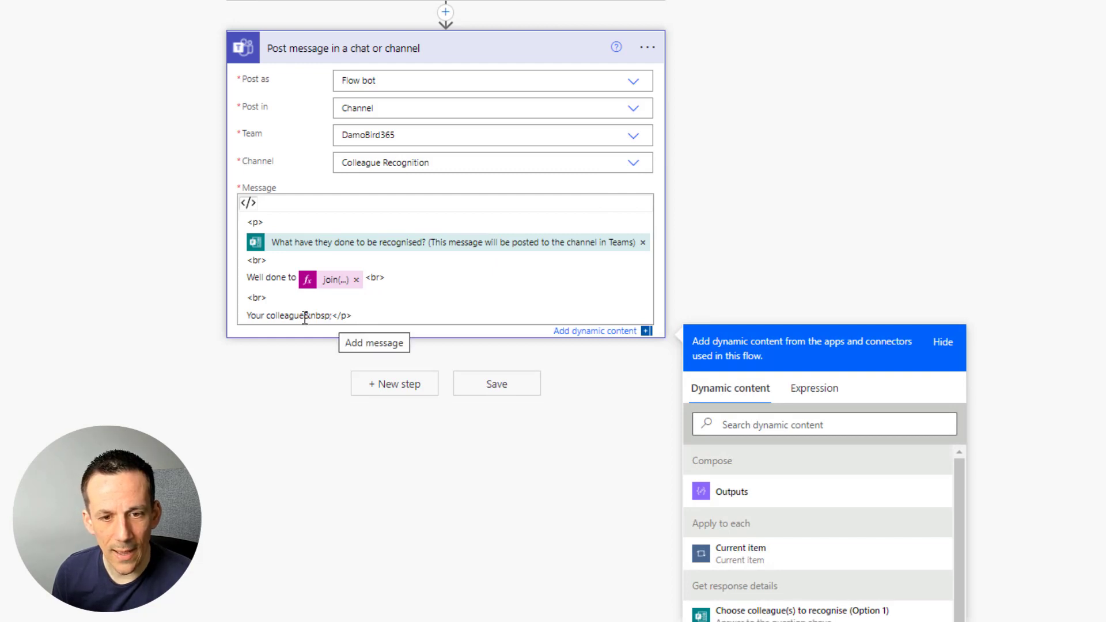
left_click_drag(304, 316, 462, 327)
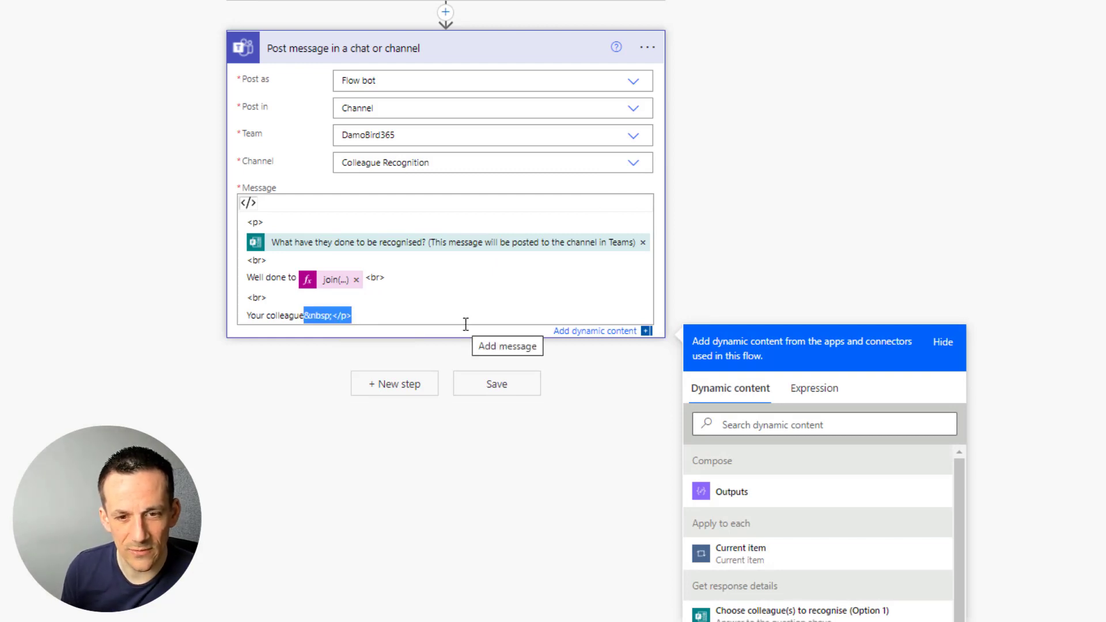
key("shift+Left")
key("shift+Left")
key("shift+Left")
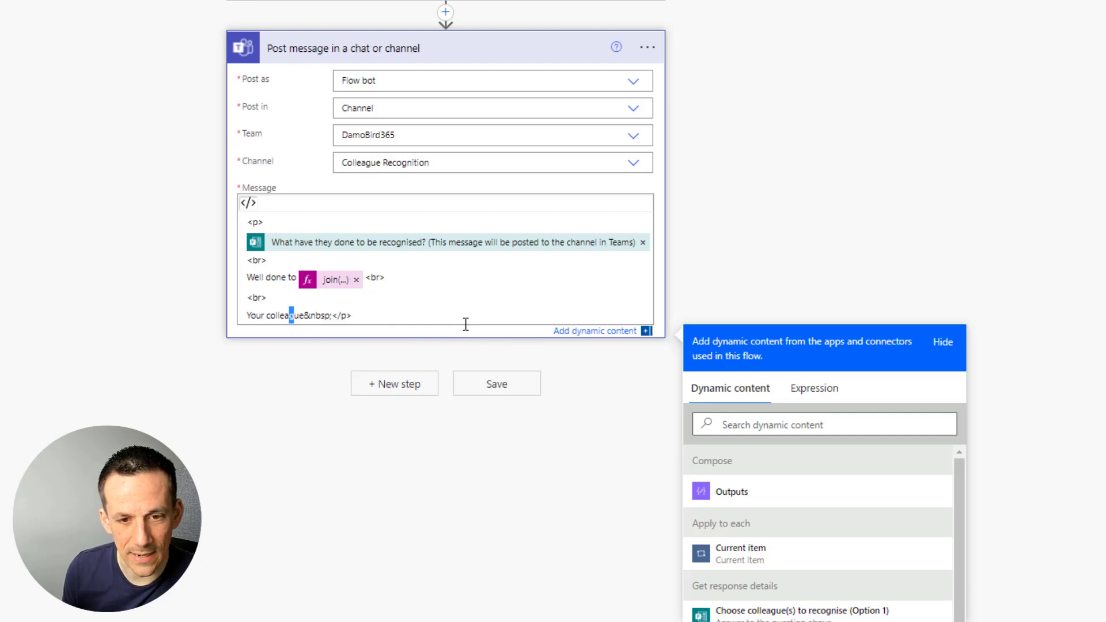
left_click(334, 314)
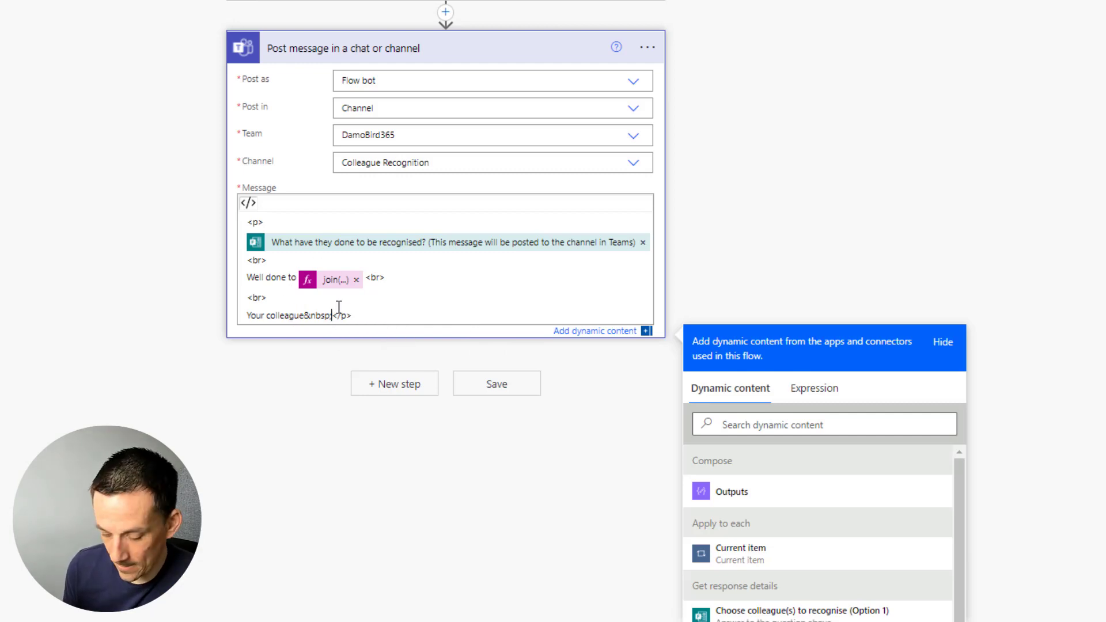
key("BackSpace")
key("BackSpace")
key("BackSpace")
key("BackSpace")
key("BackSpace")
key("BackSpace")
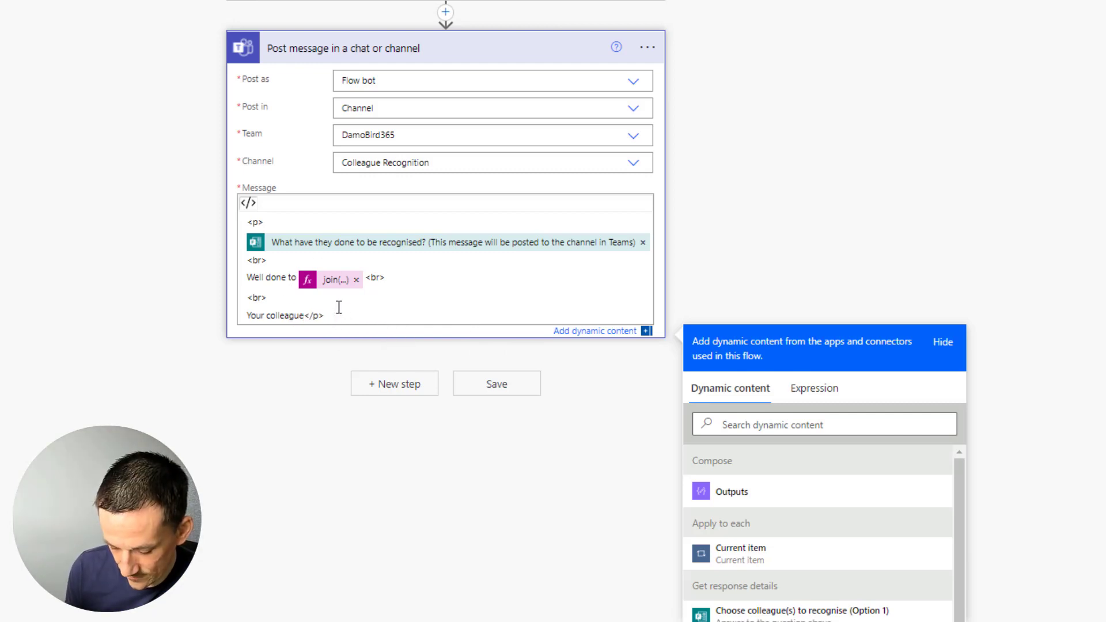
type("<at> <")
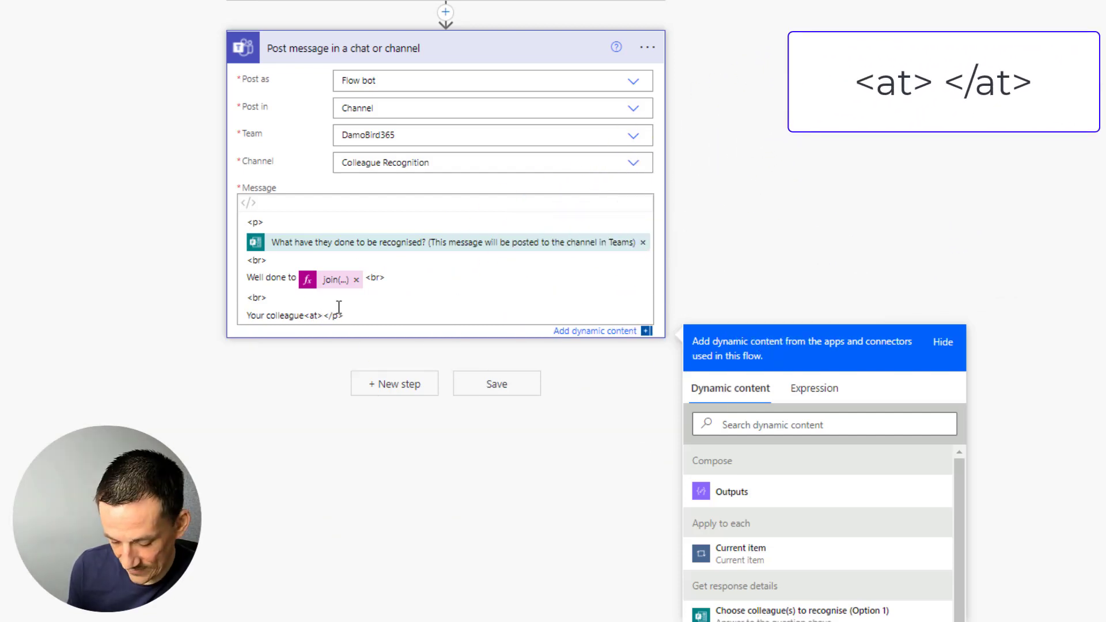
type("/at>")
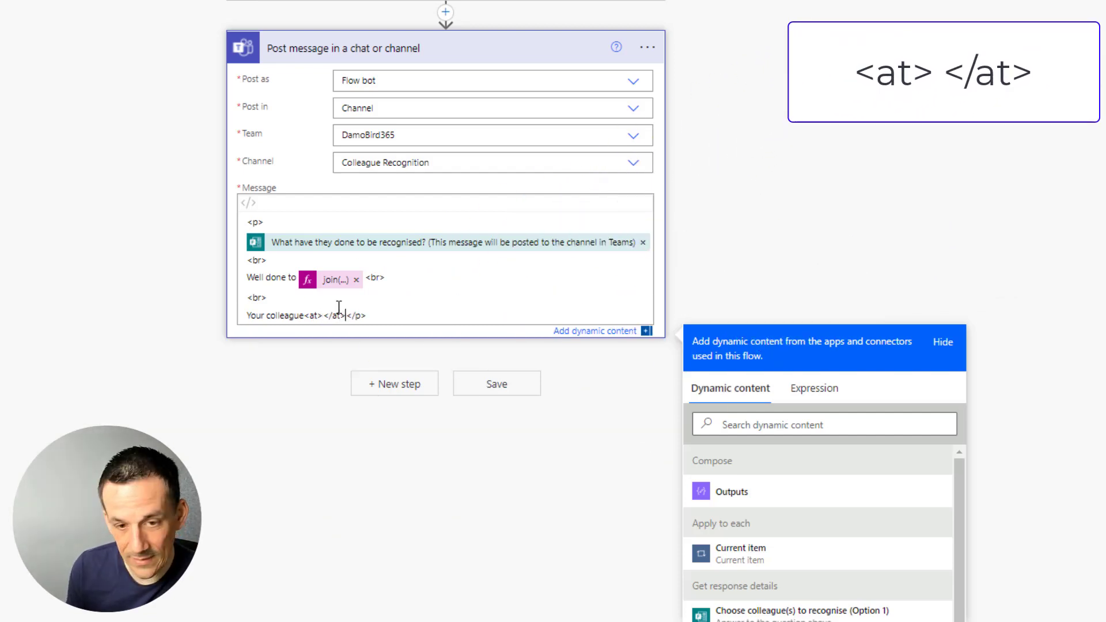
key("Left")
key("Left")
key("Left")
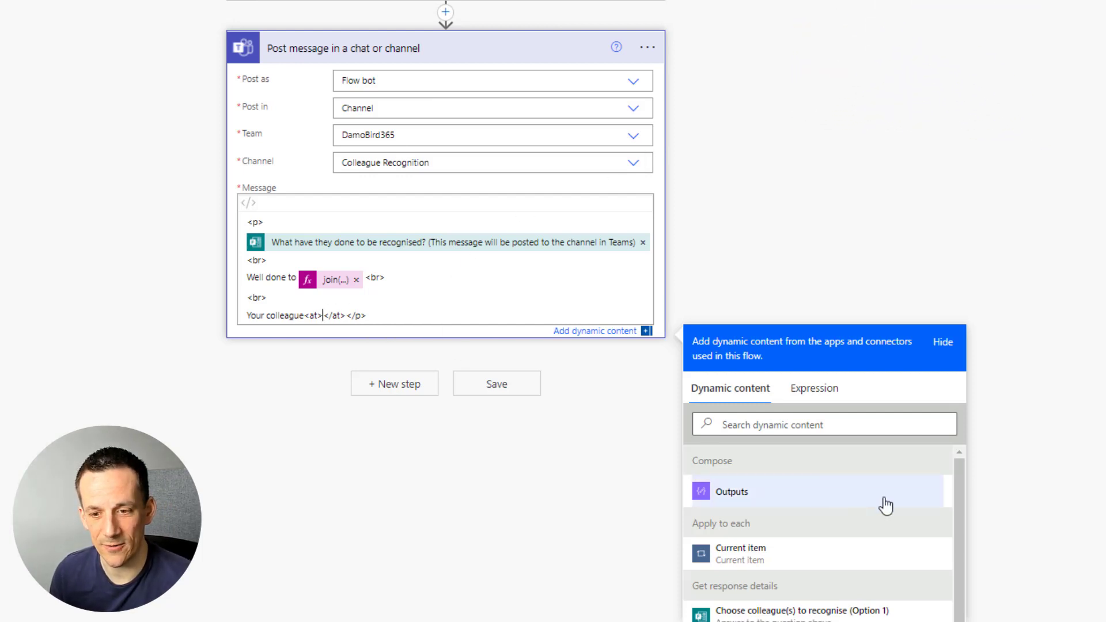
scroll(853, 526, "down", 2)
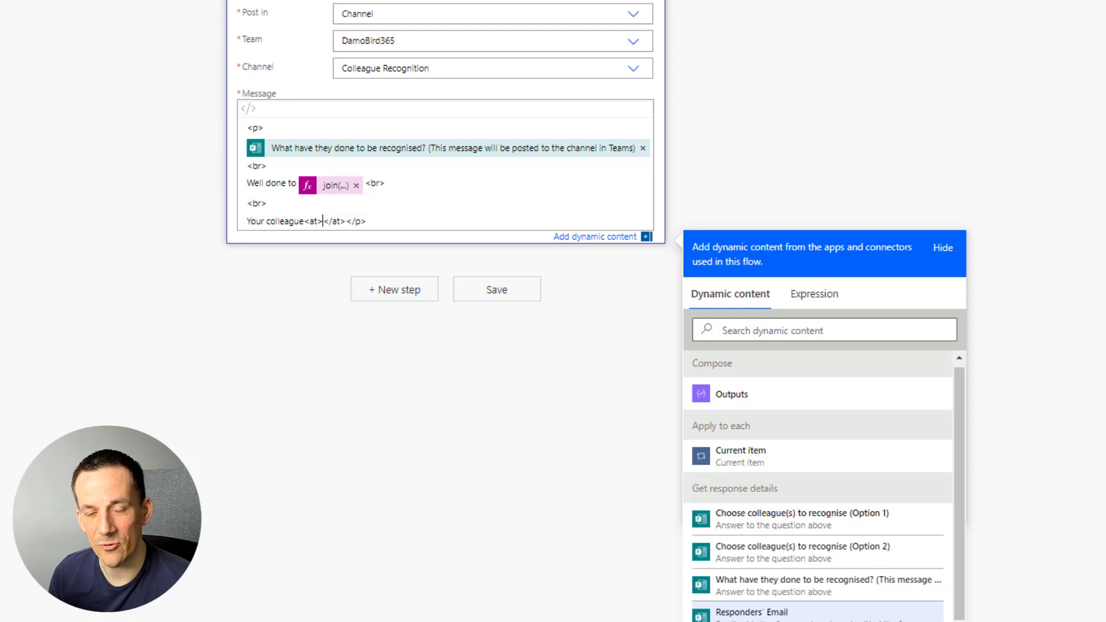
left_click(762, 614)
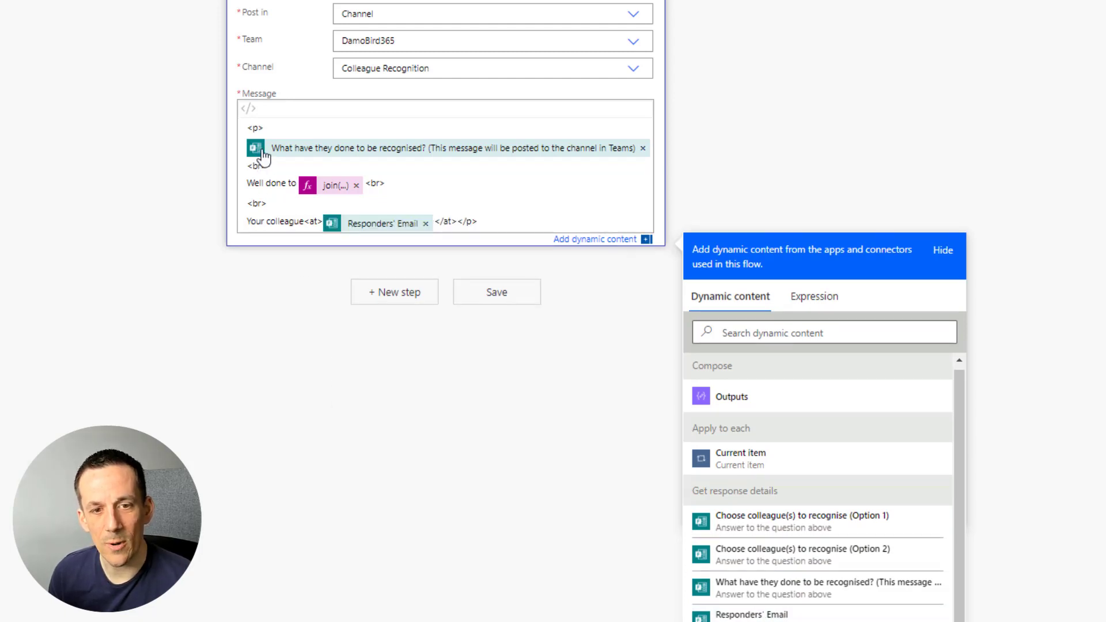
Finish the message's last line with "recognises your great effort!" after the closing </at> tag and save the flow.
mouse_move(263, 156)
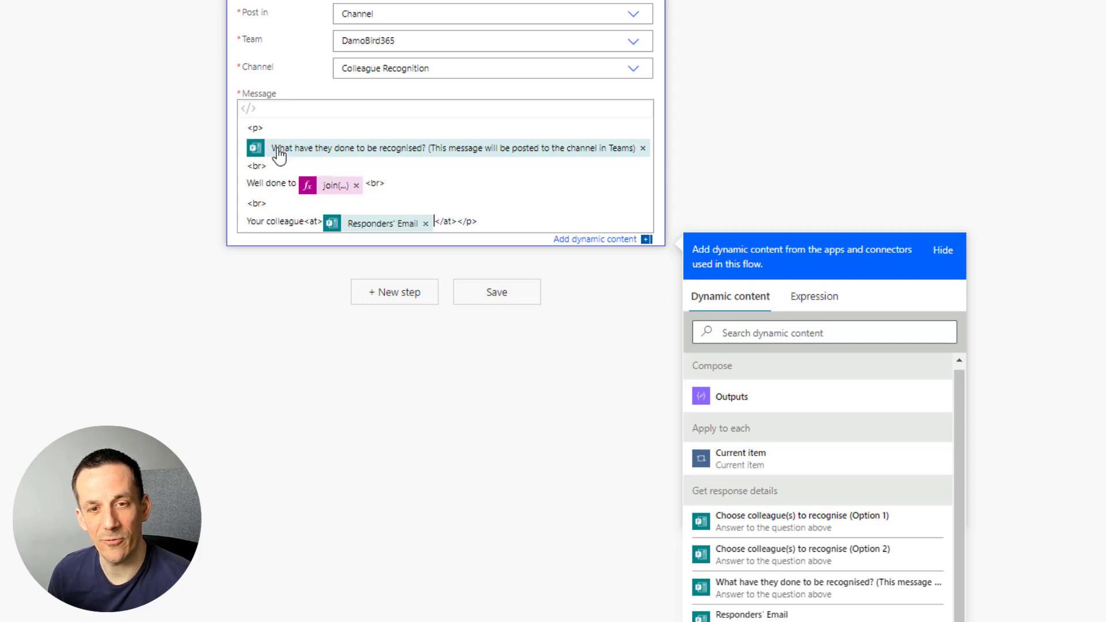
mouse_move(337, 193)
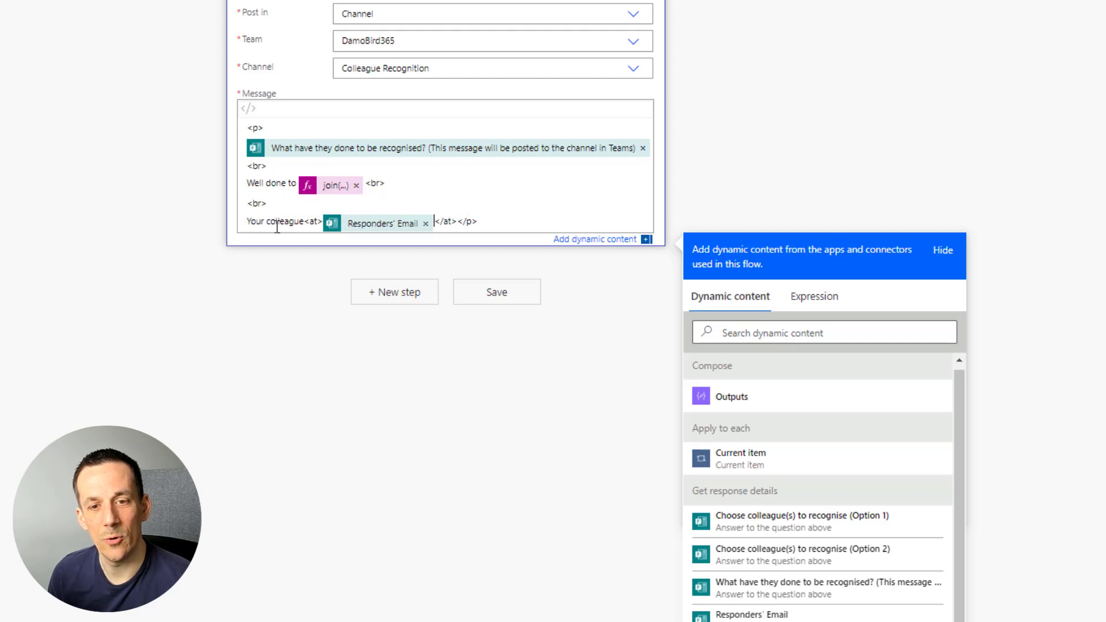
left_click(460, 222)
type("recognises ")
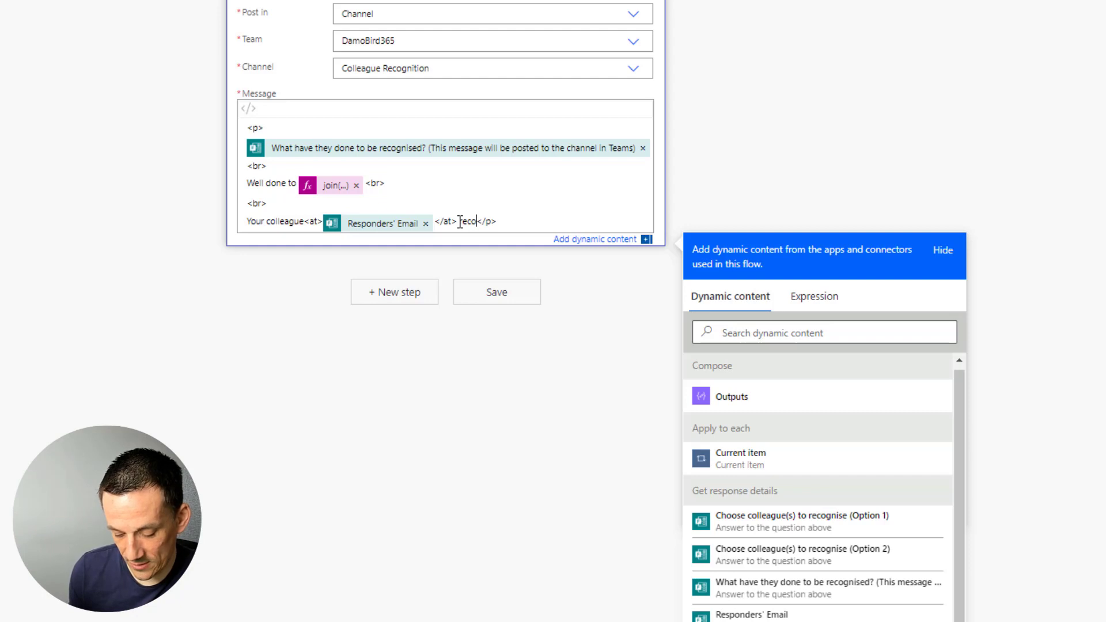
type("your great ")
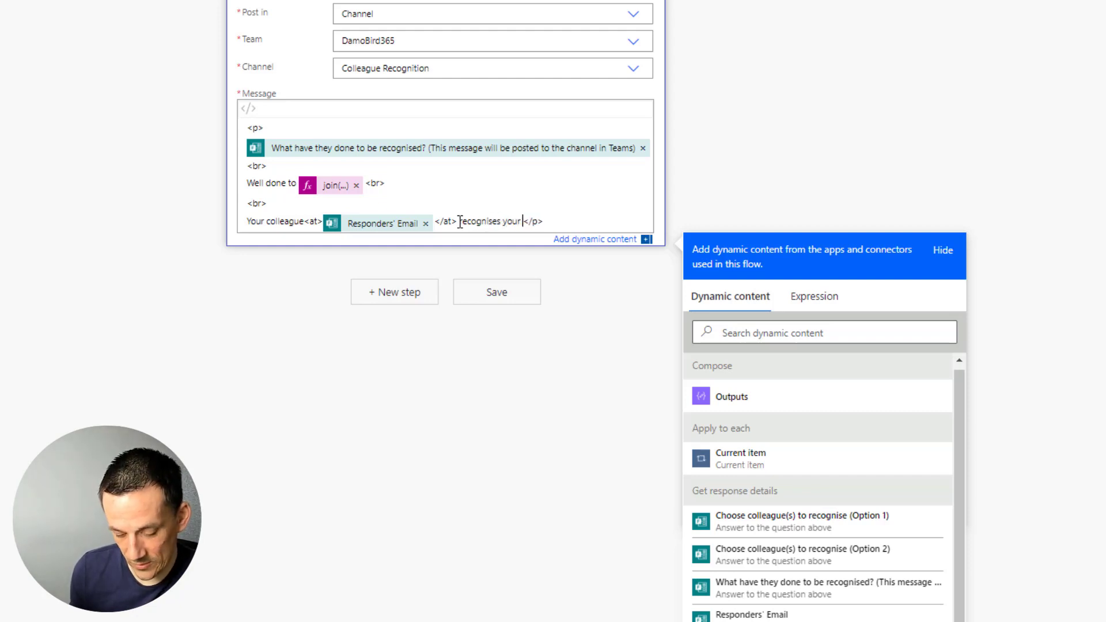
type("effor")
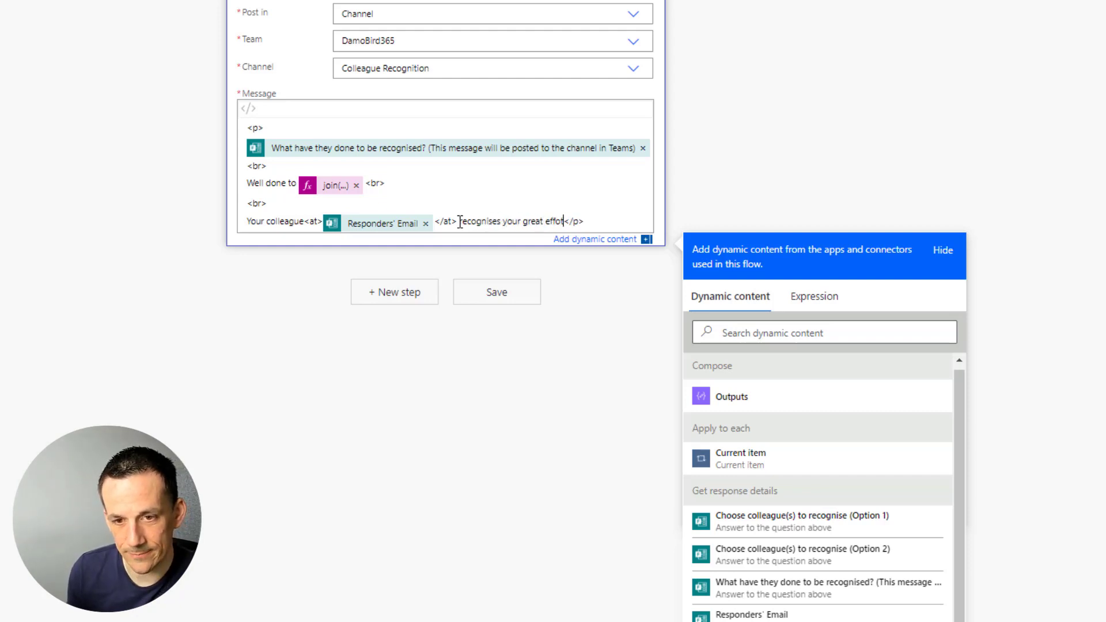
type("t!")
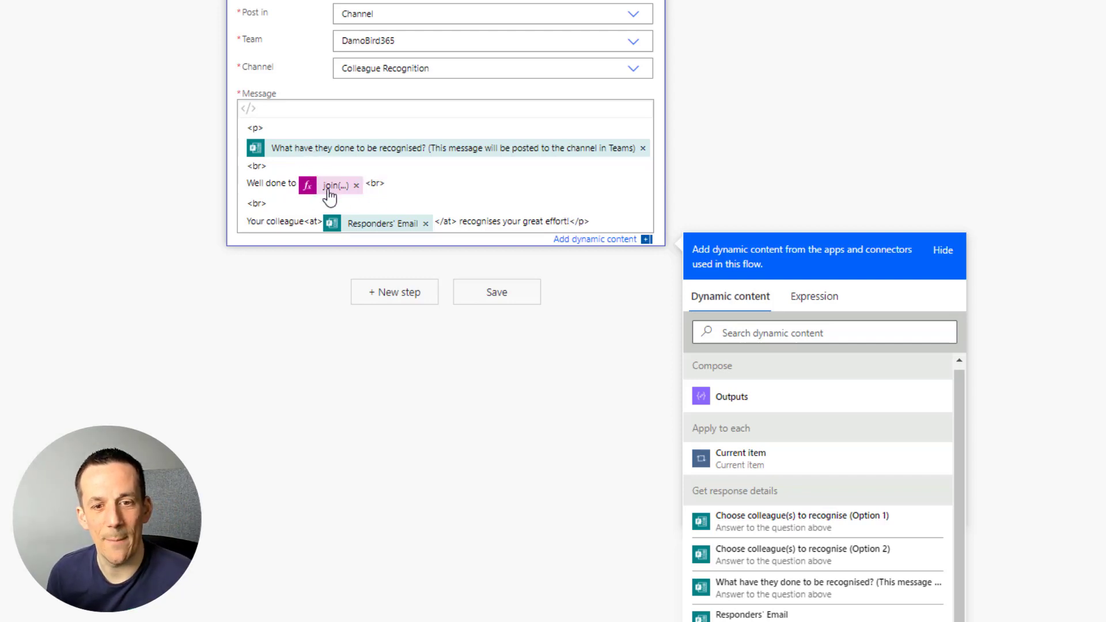
mouse_move(367, 229)
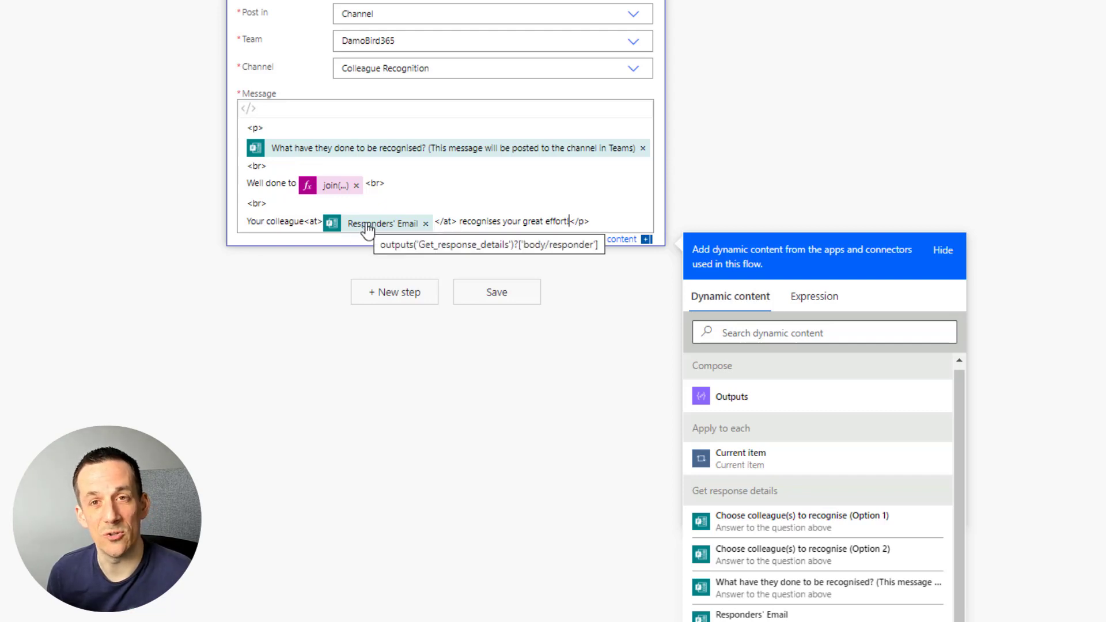
left_click(503, 300)
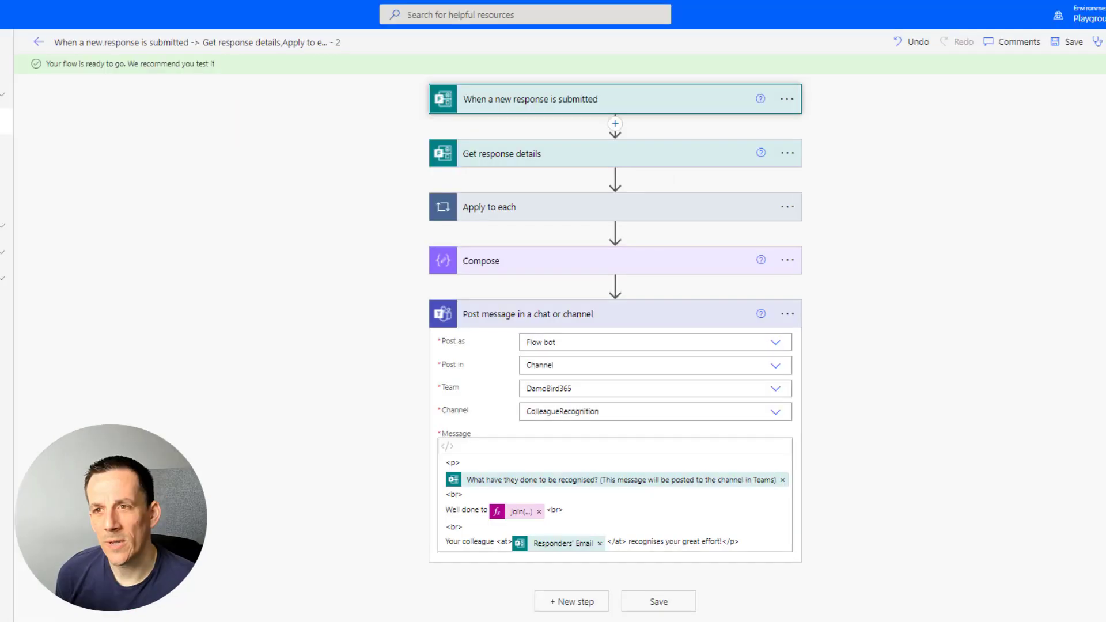
Submit the completed Colleague(s) Recognition form as a test and check the first mention in the ColleagueRecognition channel post in Teams.
left_click(1037, 74)
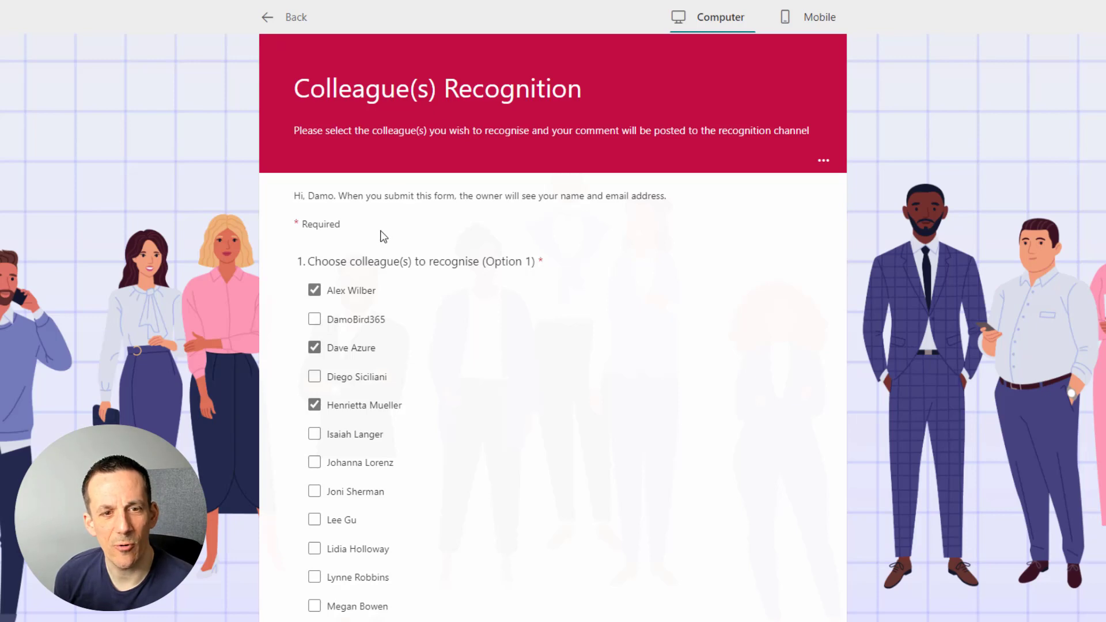
scroll(380, 231, "down", 3)
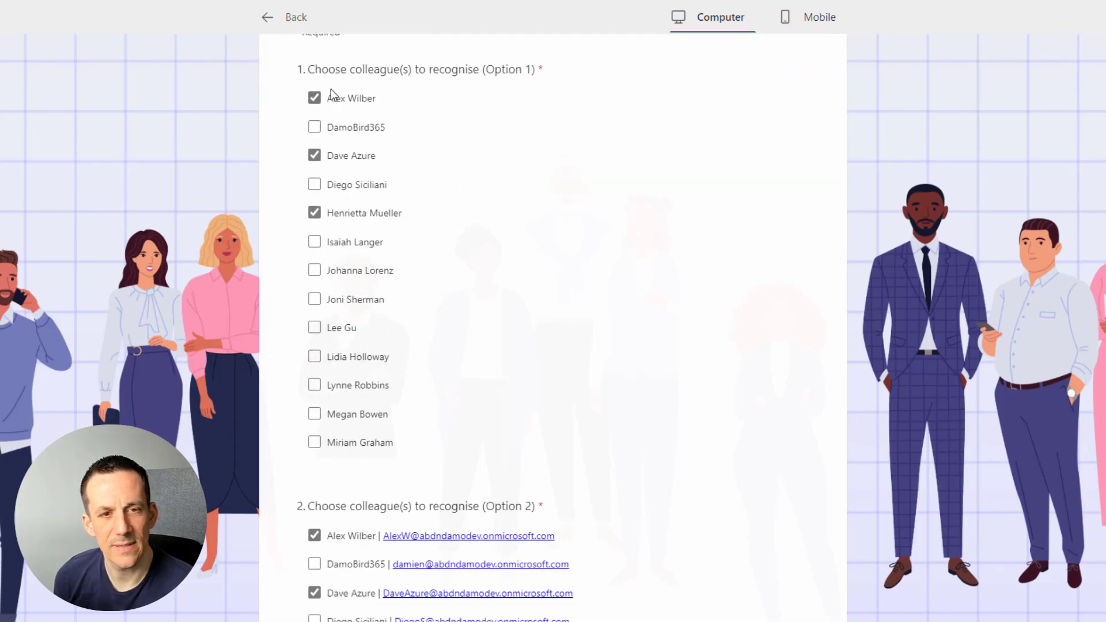
scroll(406, 236, "down", 8)
scroll(510, 222, "up", 9)
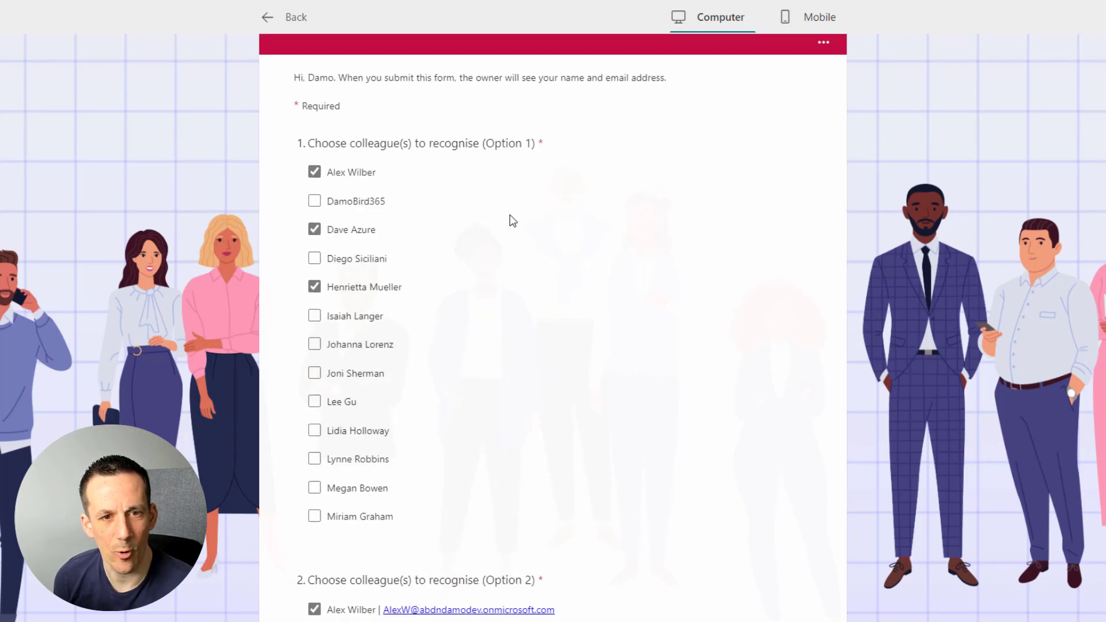
scroll(499, 213, "down", 10)
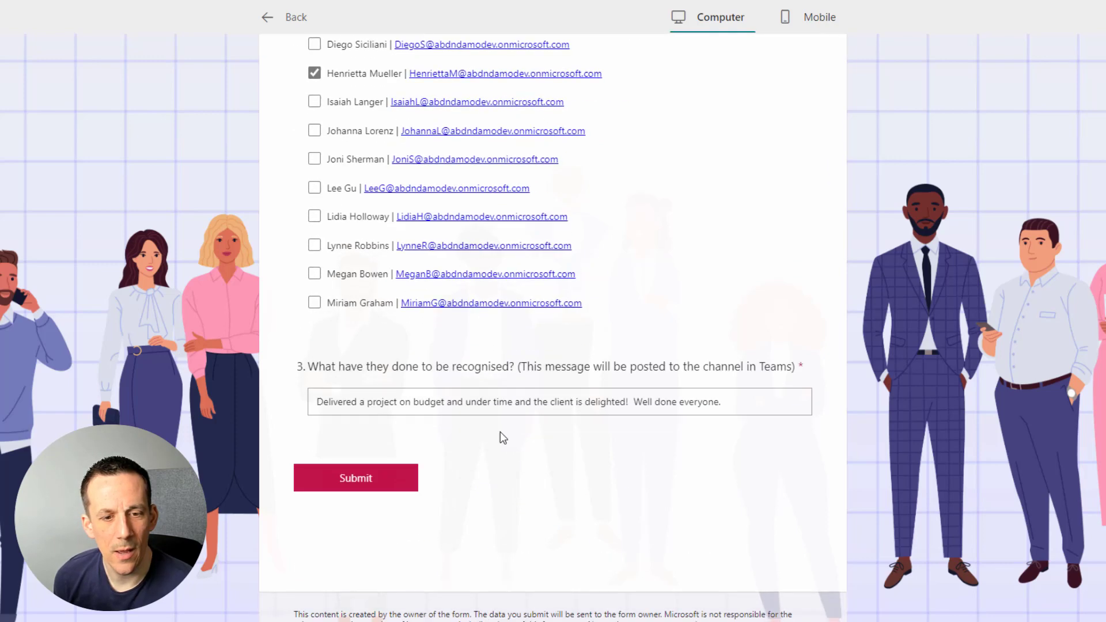
left_click(370, 479)
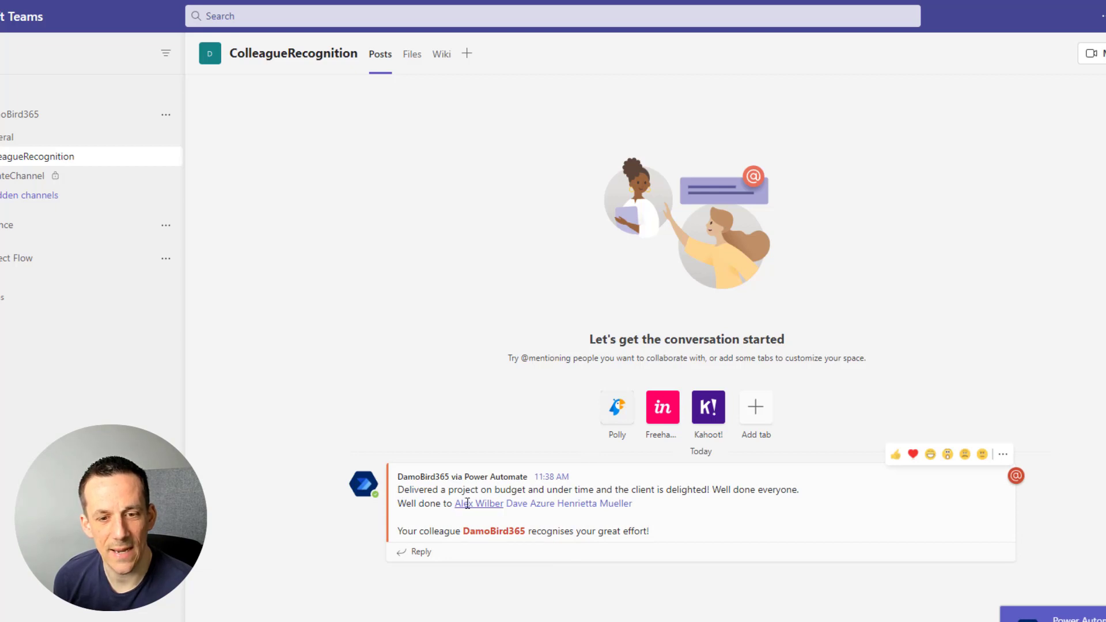
left_click(479, 504)
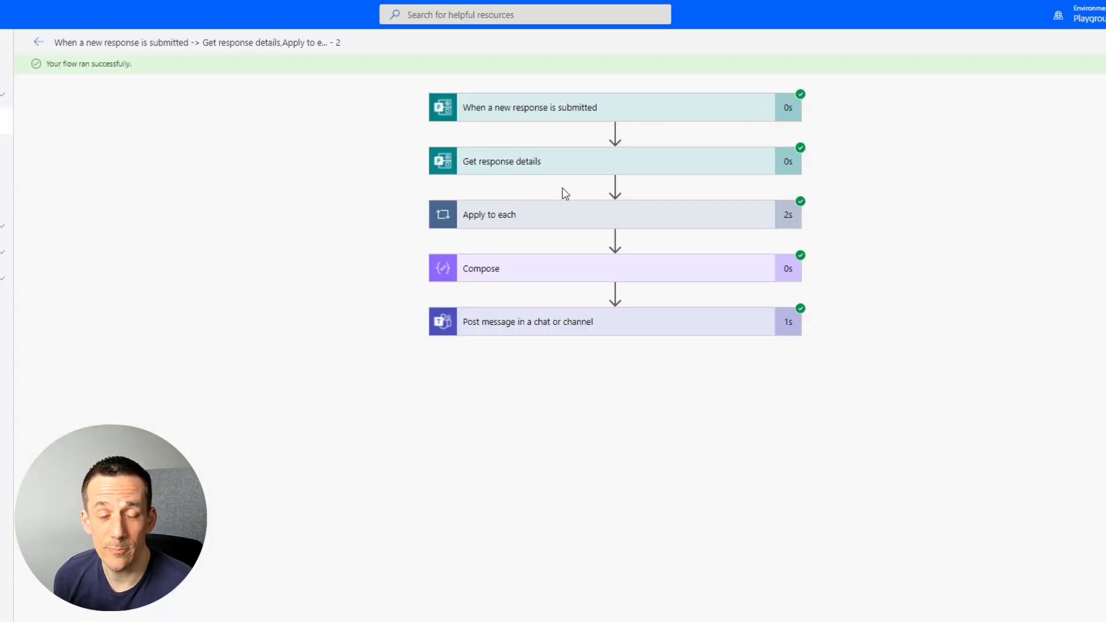
left_click(527, 225)
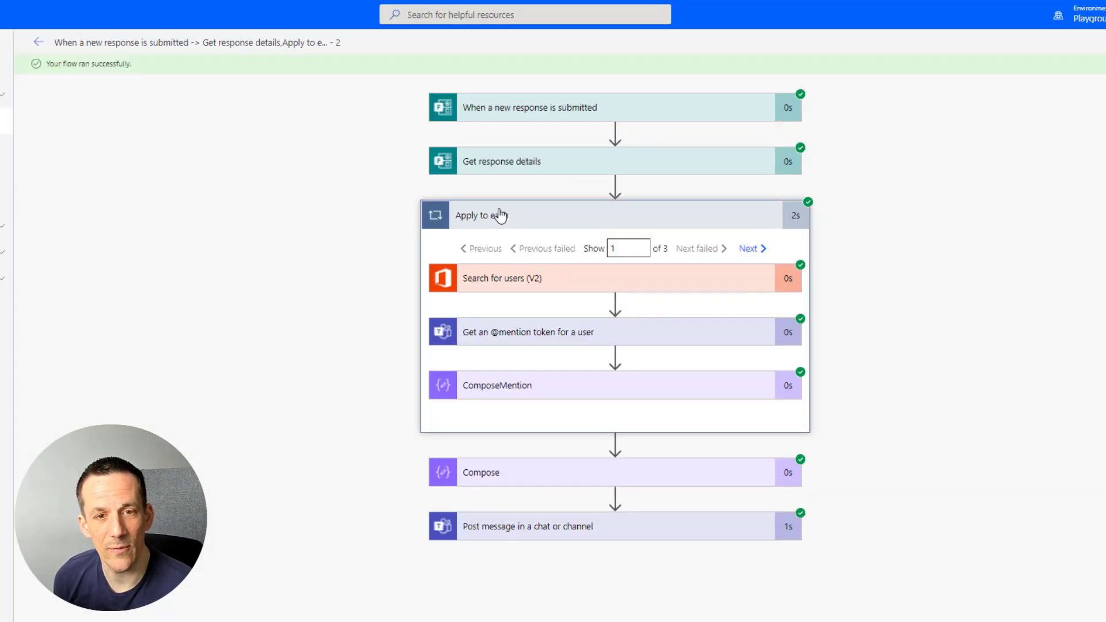
left_click(538, 280)
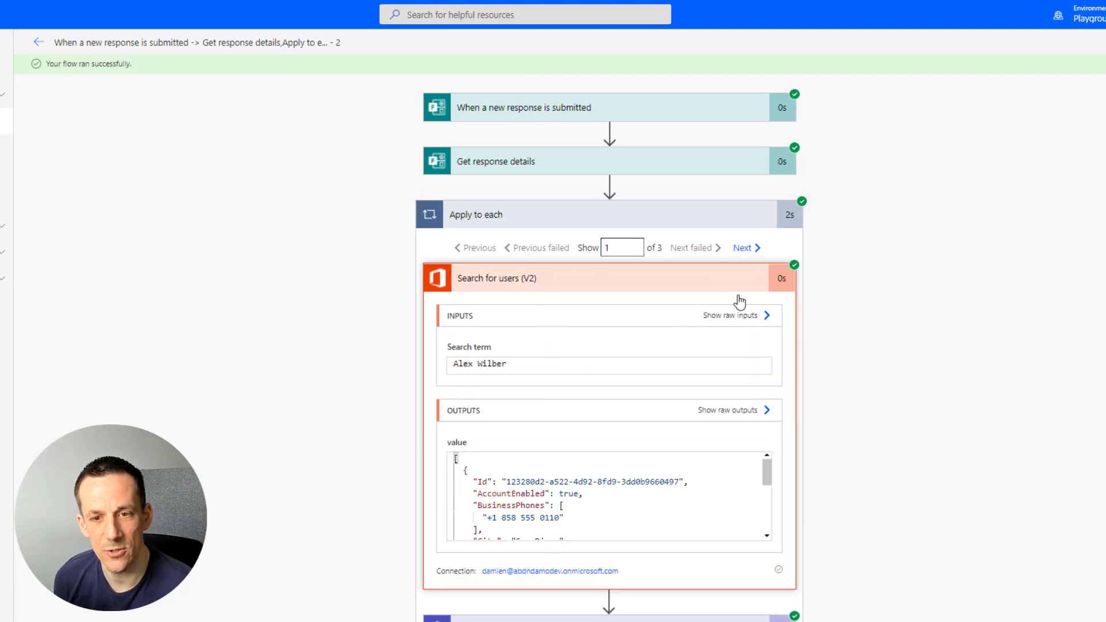
left_click(743, 248)
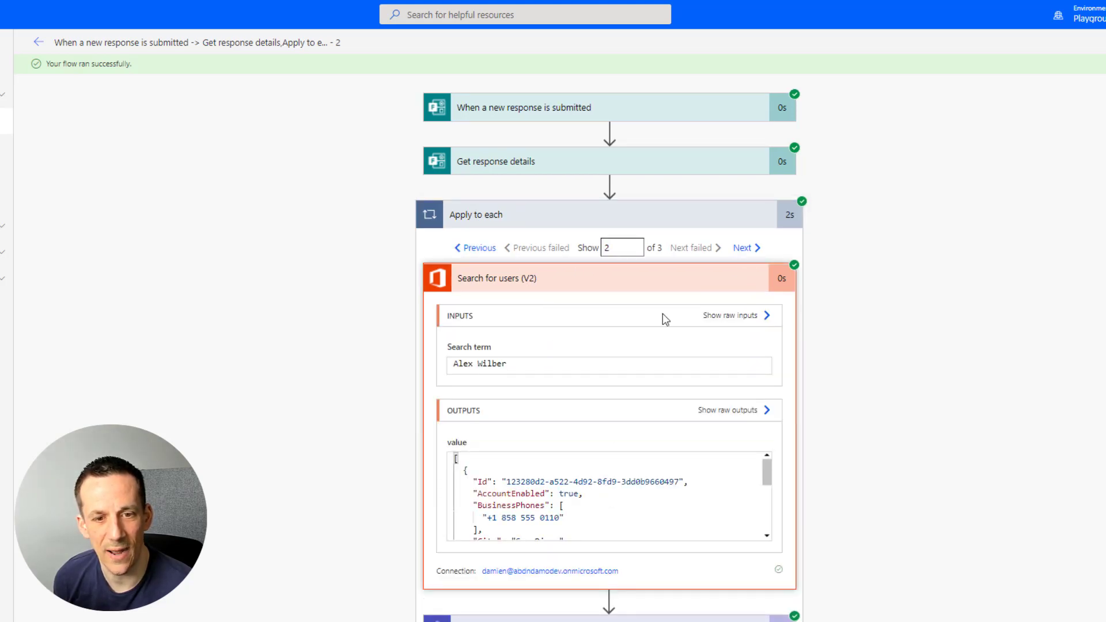
left_click(733, 252)
scroll(524, 380, "down", 3)
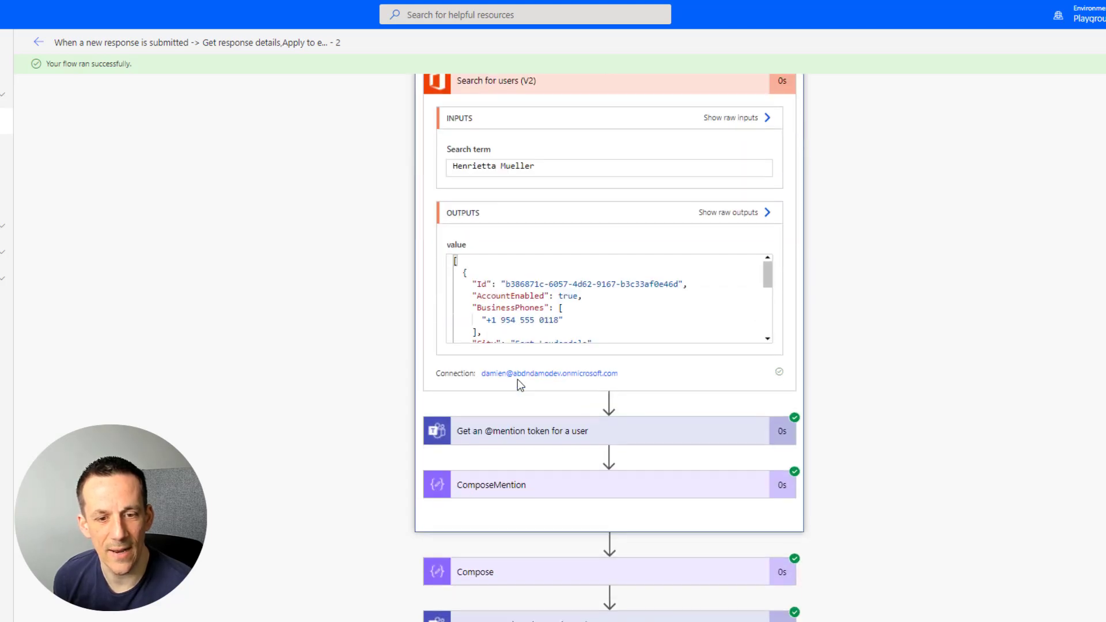
left_click(516, 426)
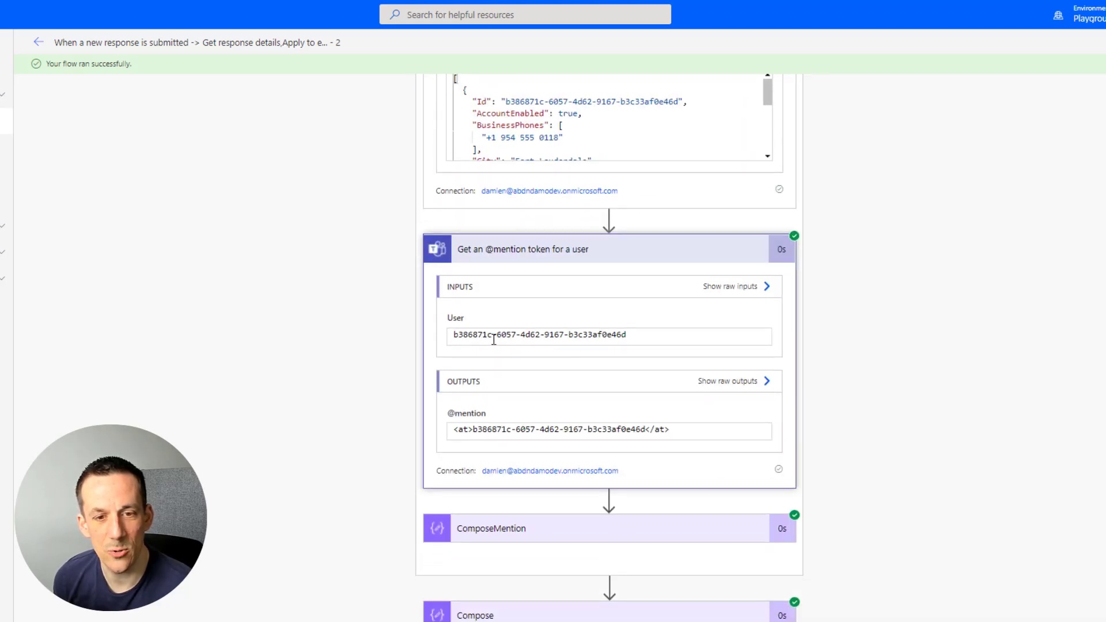
scroll(482, 365, "down", 1)
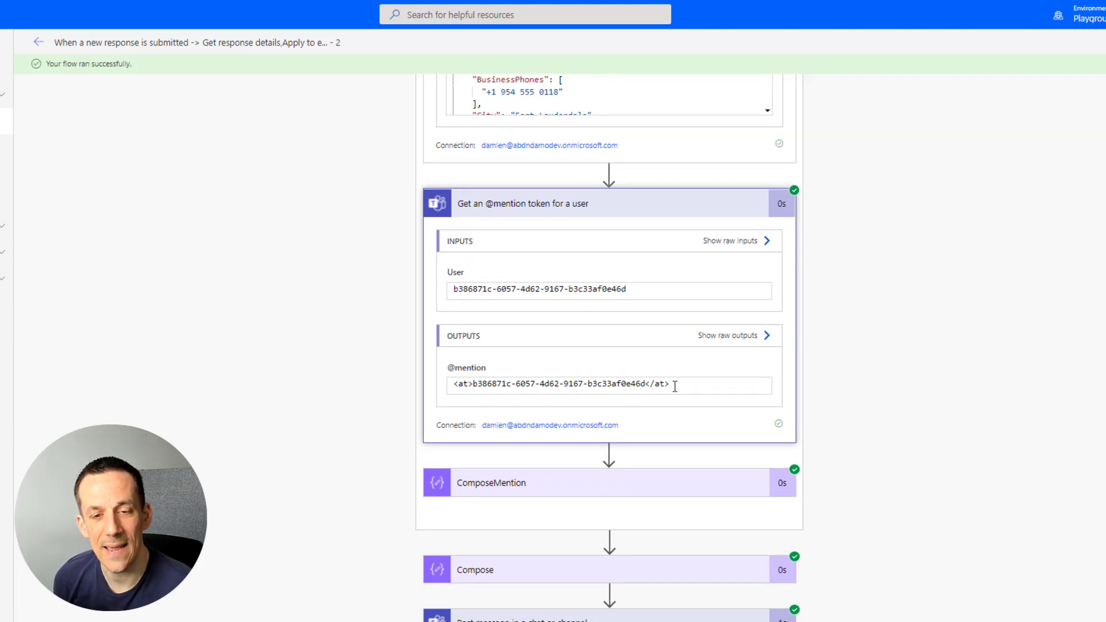
Examine the run's inputs and outputs for ComposeMention, Compose and the message posted to the channel.
left_click(521, 496)
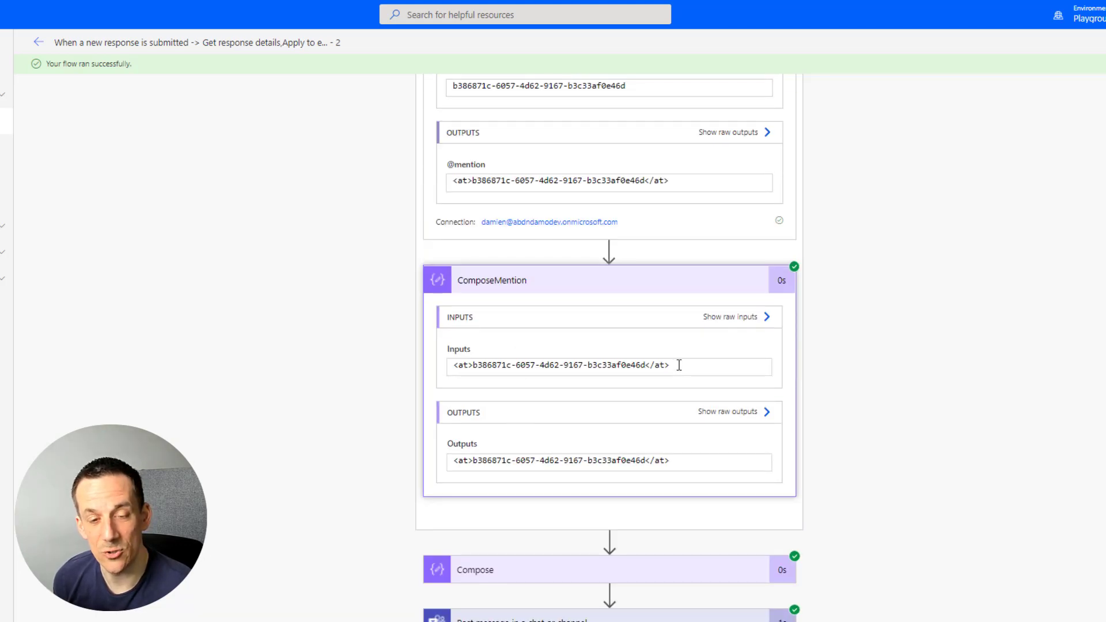
left_click(538, 563)
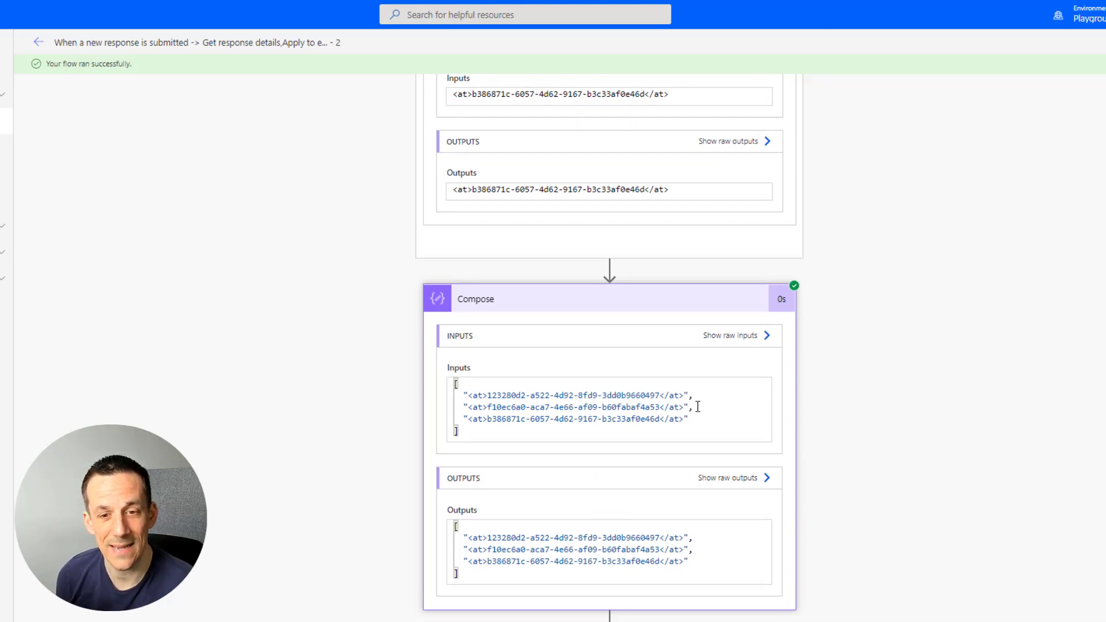
scroll(689, 449, "down", 8)
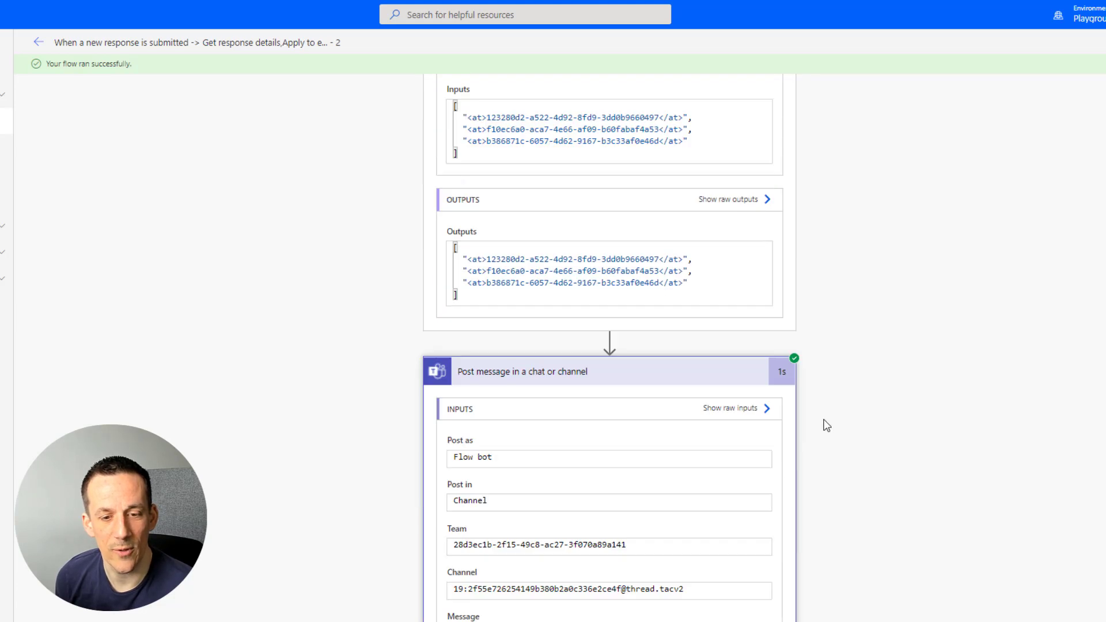
left_click_drag(766, 482, 765, 493)
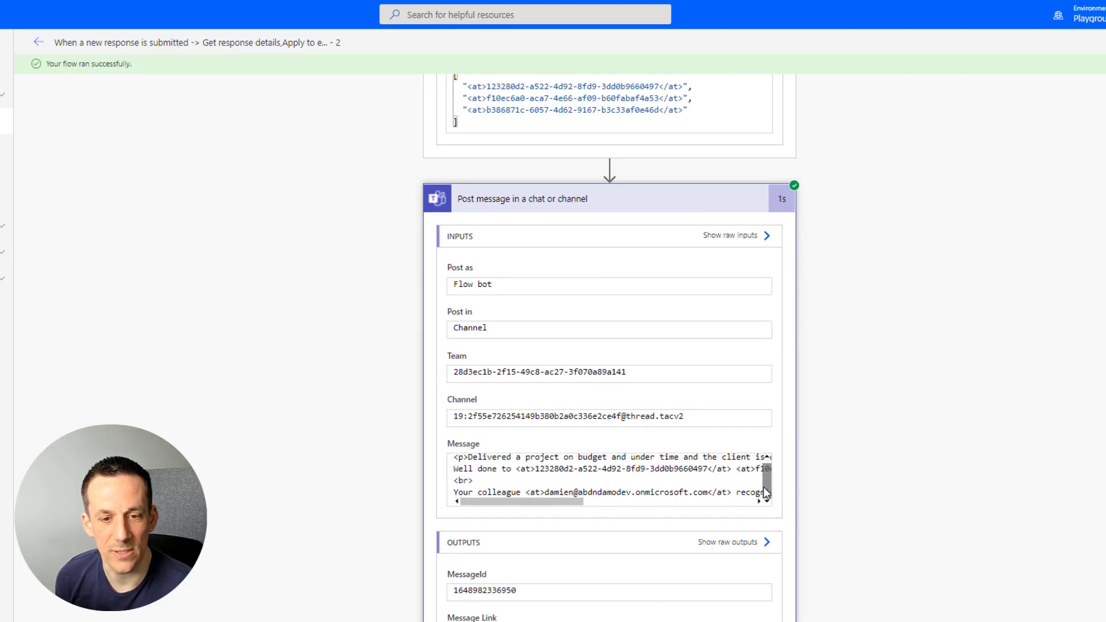
mouse_move(531, 505)
left_mouse_down()
mouse_move(610, 504)
mouse_move(518, 506)
left_mouse_up()
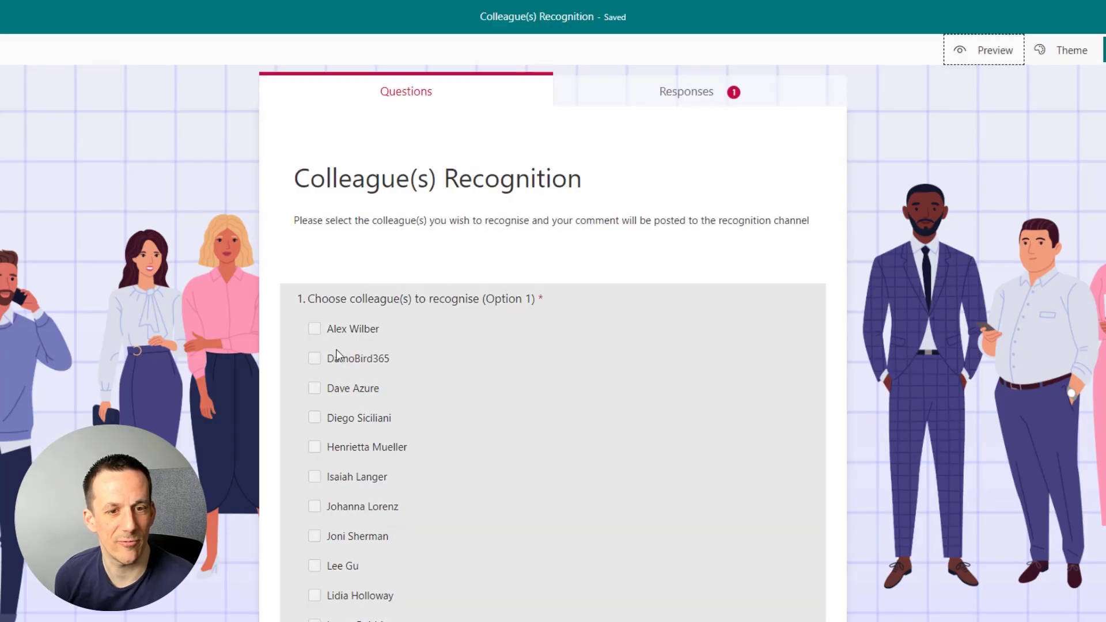
Preview the Colleague(s) Recognition form and tick the first, third and fifth colleagues in question 1 (Option 1).
left_click(986, 51)
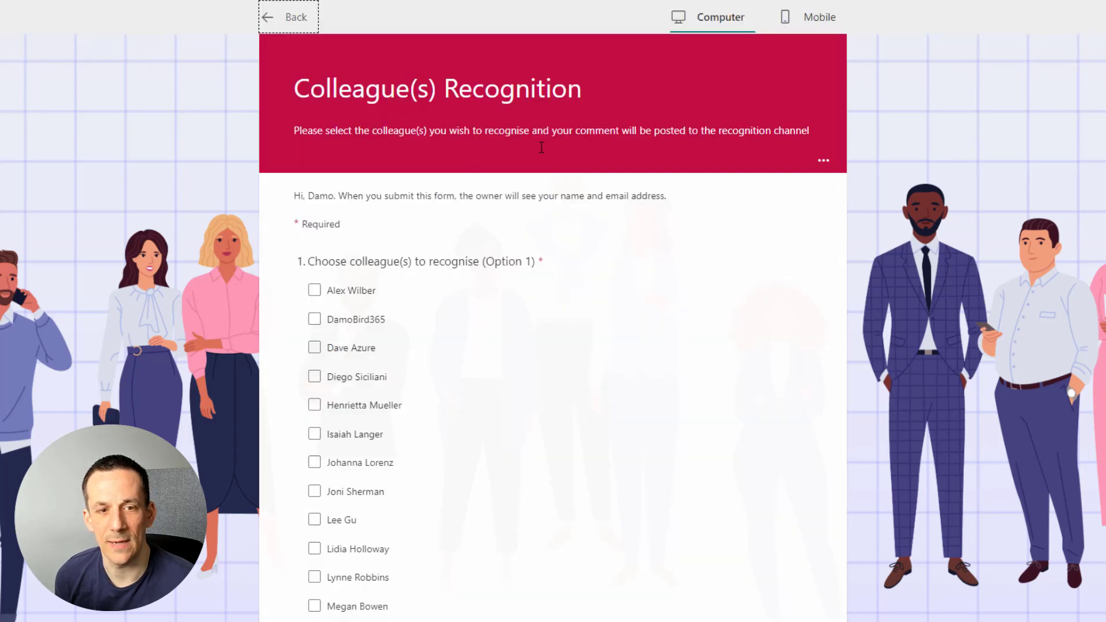
left_click(314, 290)
left_click(314, 348)
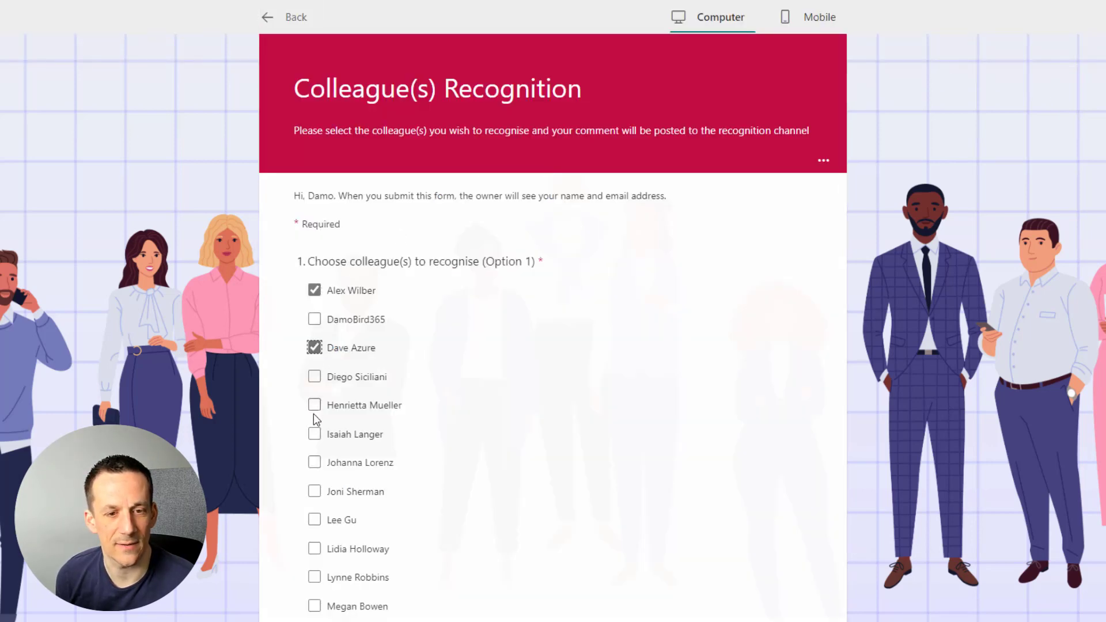
left_click(315, 405)
Tick the same three colleagues, the first, third and fifth entries, in question 2 (Option 2).
scroll(318, 416, "down", 5)
left_click(315, 344)
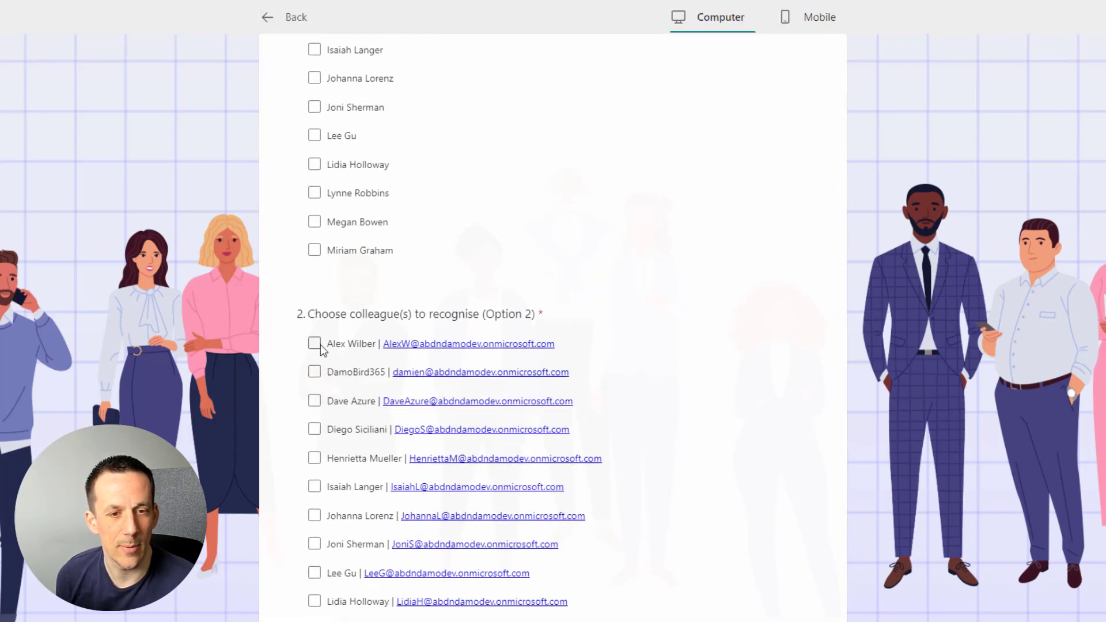
left_click(314, 400)
left_click(314, 458)
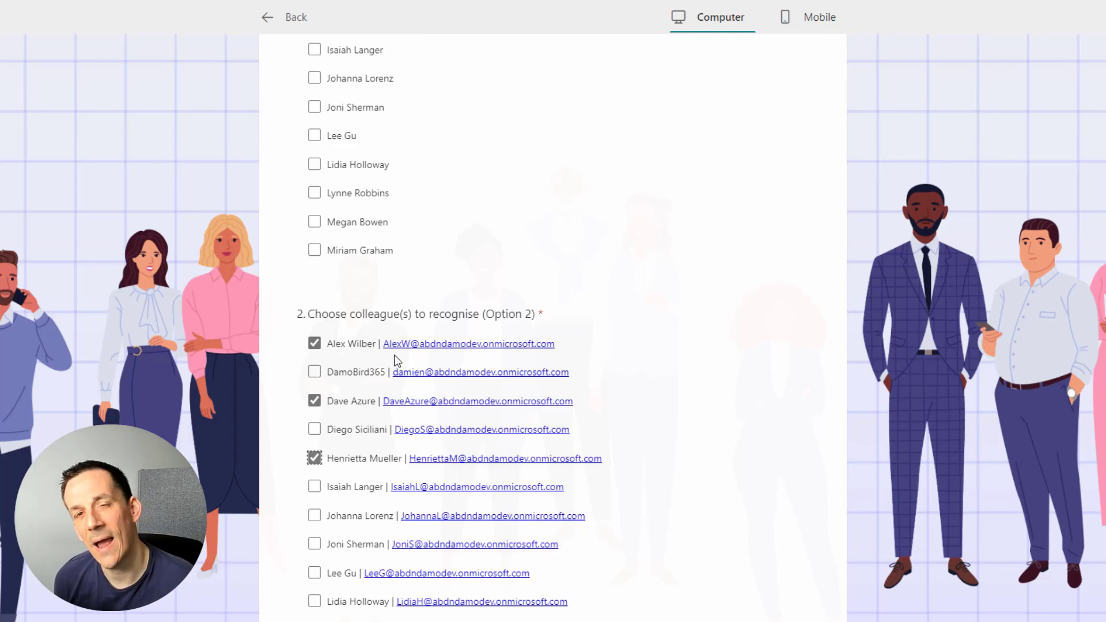
scroll(396, 364, "down", 2)
scroll(397, 364, "down", 4)
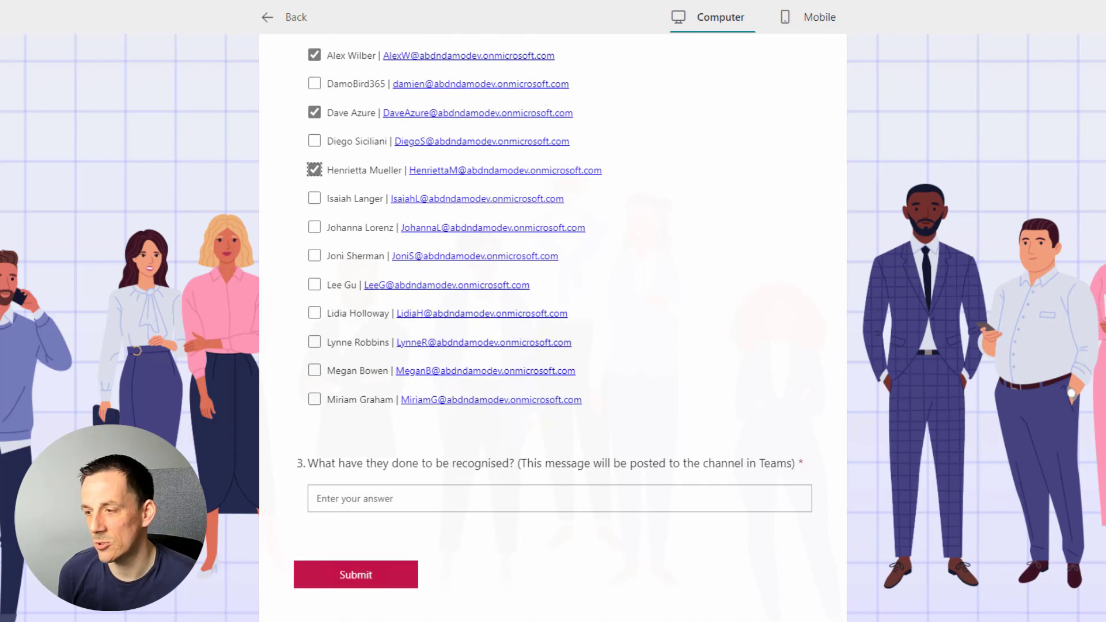
Answer question 3 with "Delivered a project on budget and under time and the client is delighted! Well done everyone.".
left_click(469, 491)
type("Delivered a project on budget and under time and the client is delighted!  Well done everyone.")
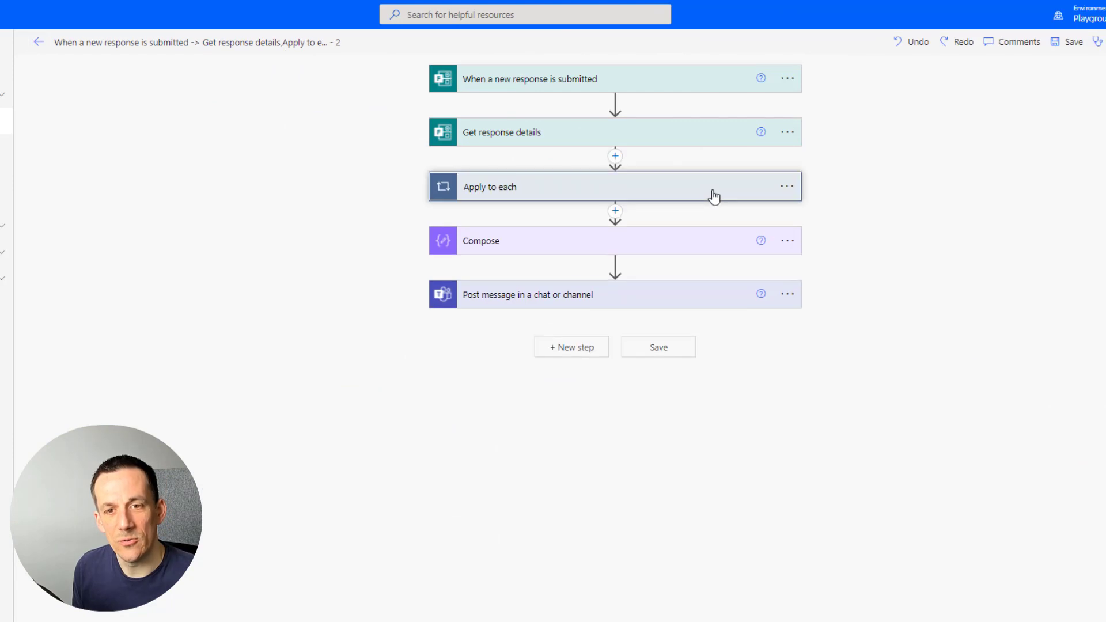
In the Power Automate flow copy, delete the Apply to each loop and the Compose action.
left_click(704, 194)
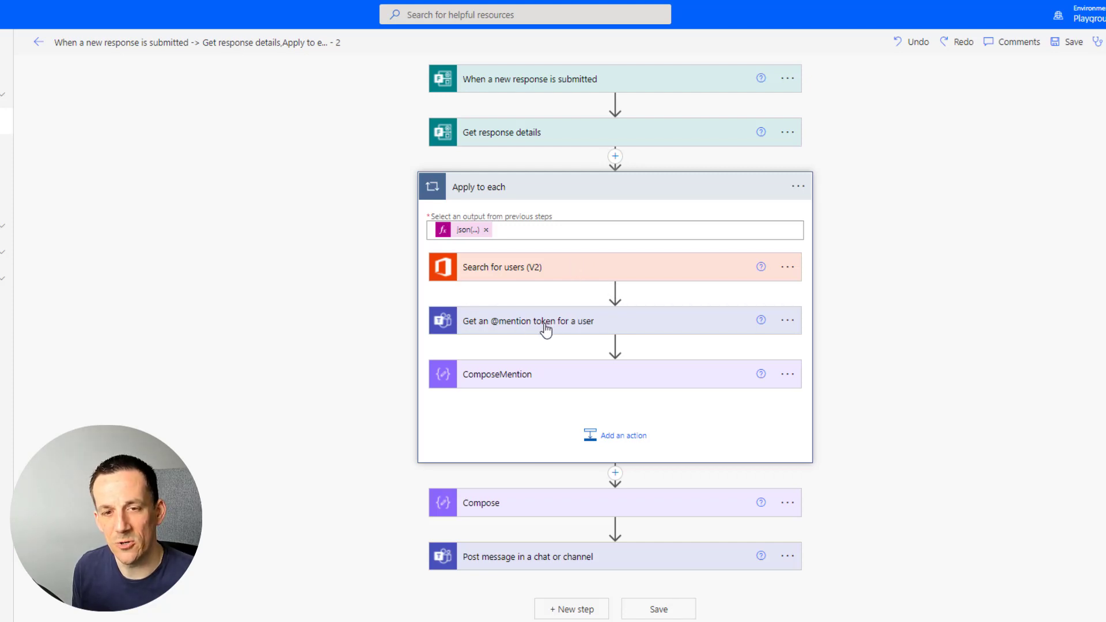
left_click(798, 186)
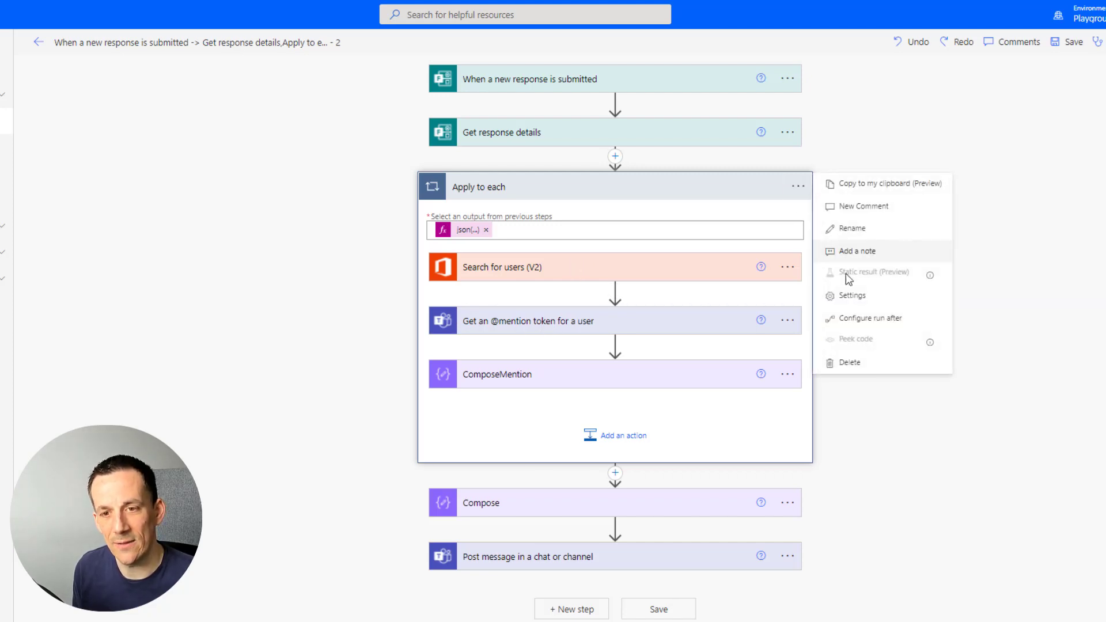
left_click(851, 365)
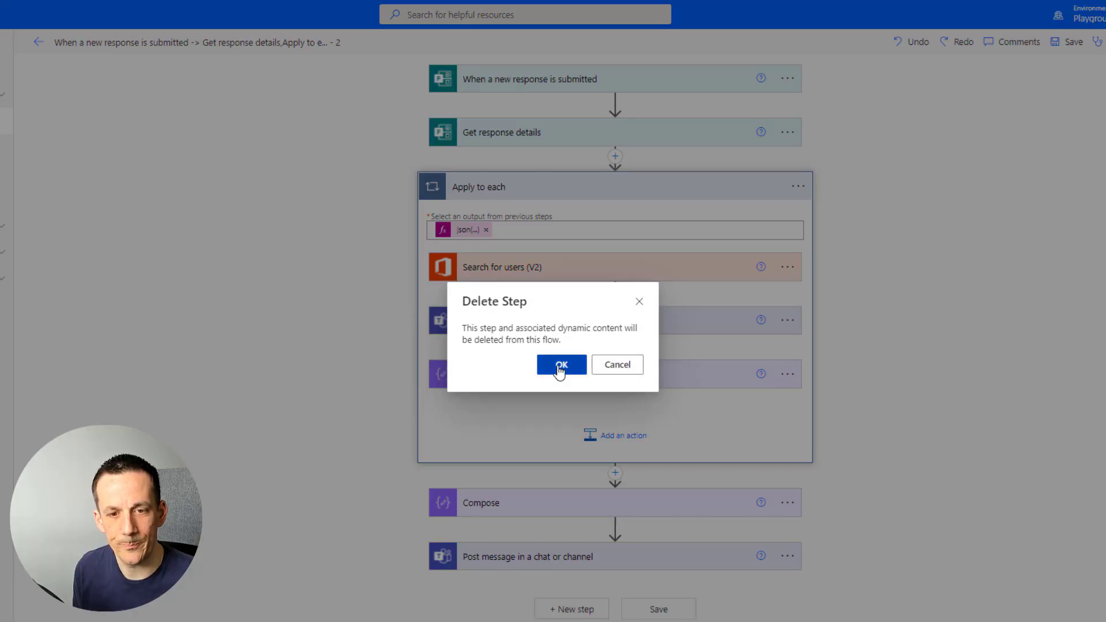
left_click(561, 368)
left_click(788, 188)
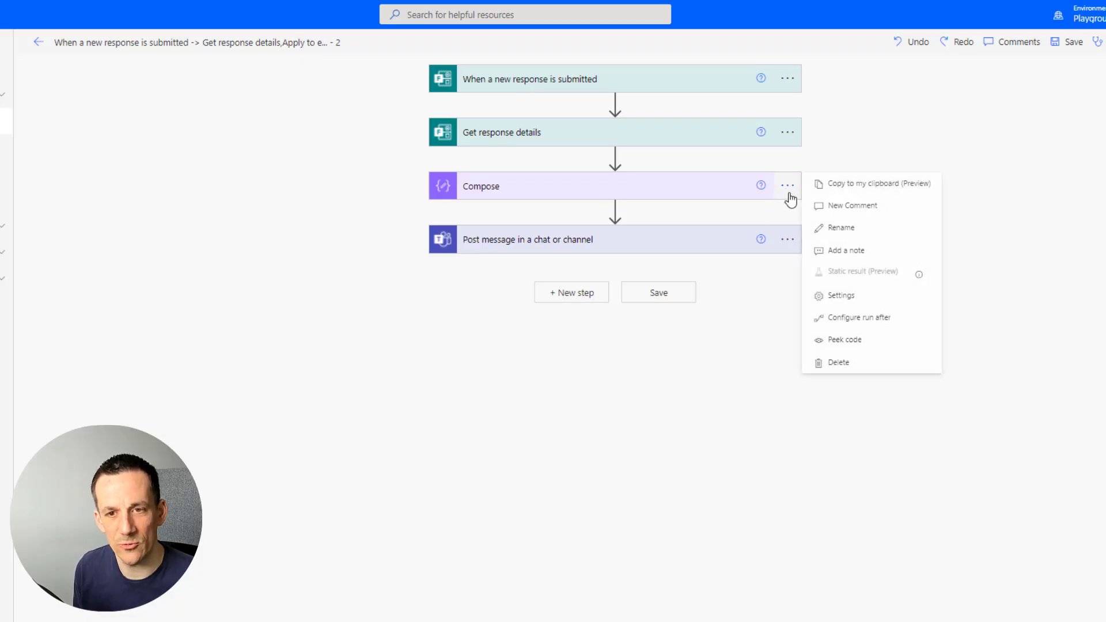
left_click(837, 367)
left_click(557, 364)
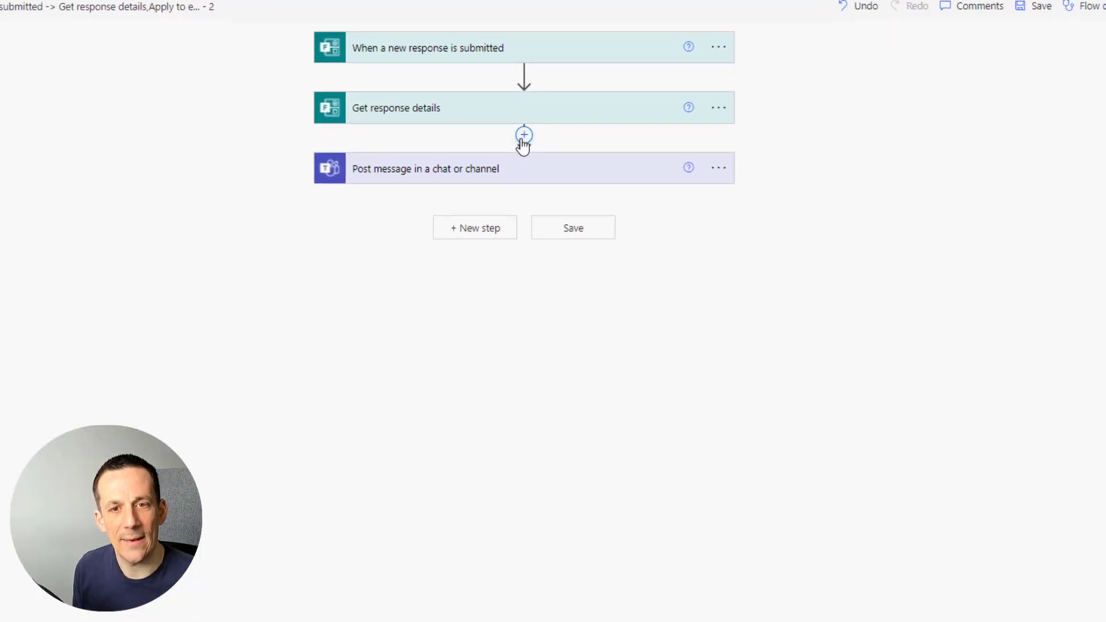
Insert a Data Operation Select action between Get response details and Post message in a chat or channel.
left_click(611, 155)
left_click(615, 174)
type("select")
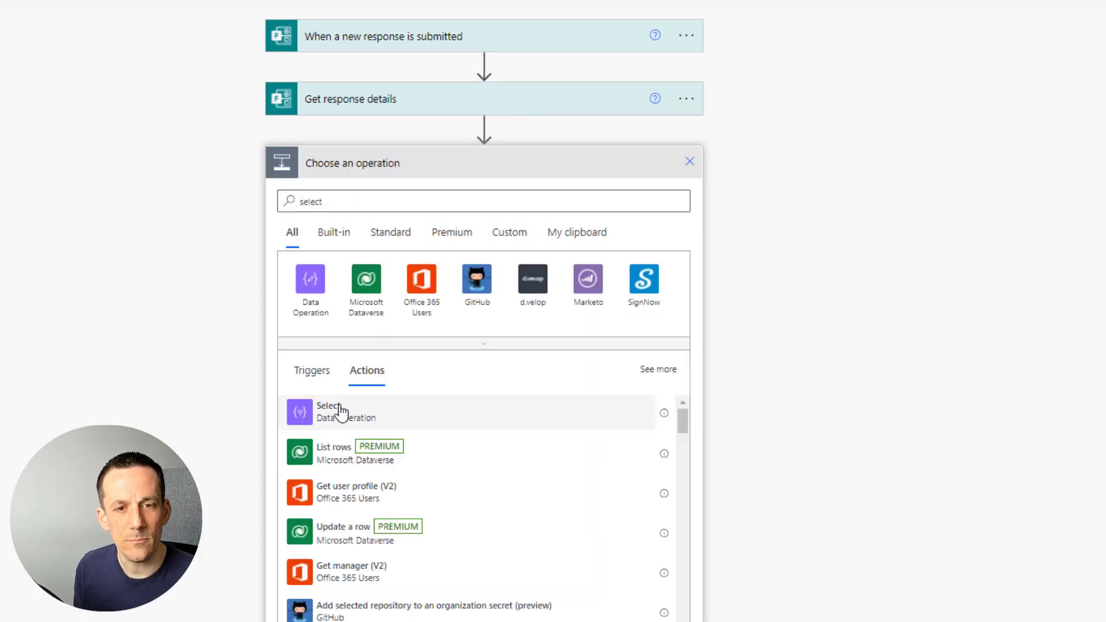
left_click(335, 410)
Set the Select's From input to a json() expression wrapping the Choose colleague(s) to recognise answer from Get response details.
left_click(400, 197)
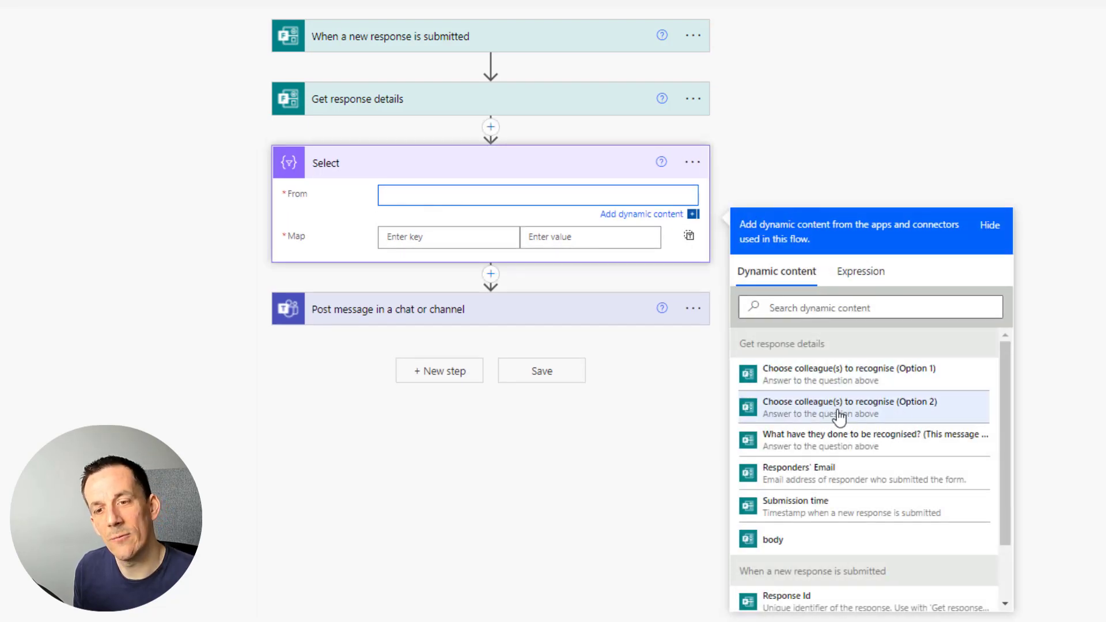
left_click(850, 288)
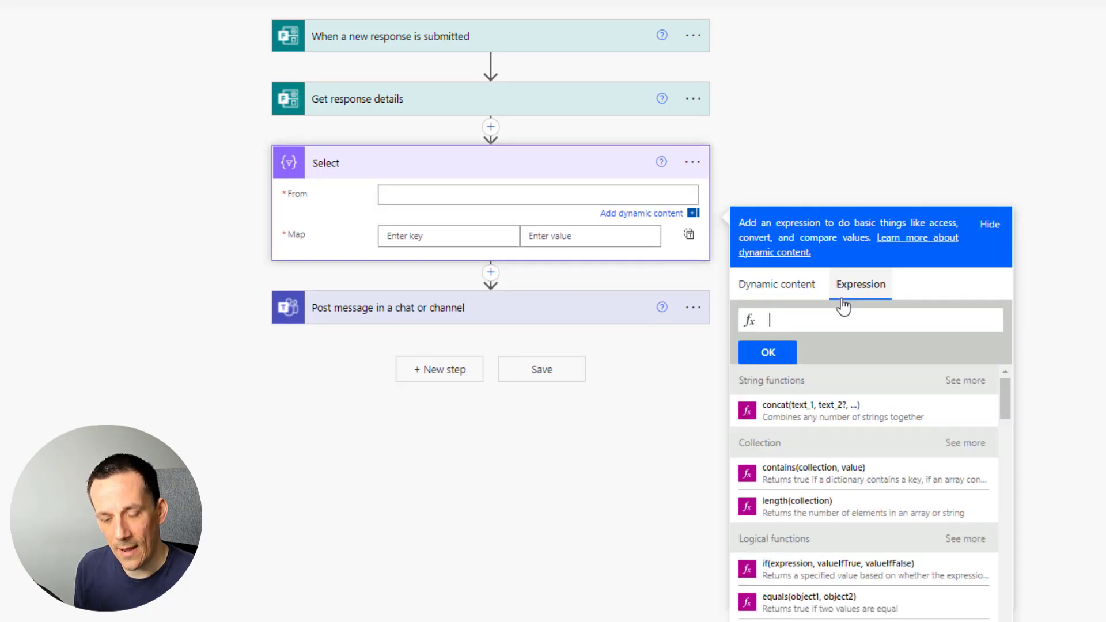
type("json(")
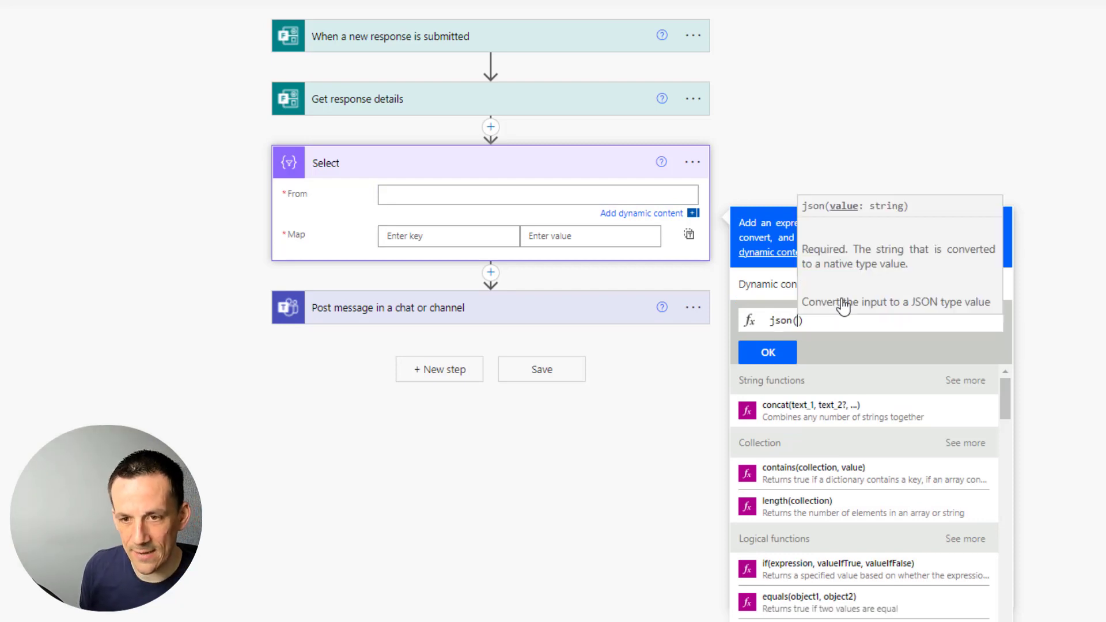
left_click(763, 285)
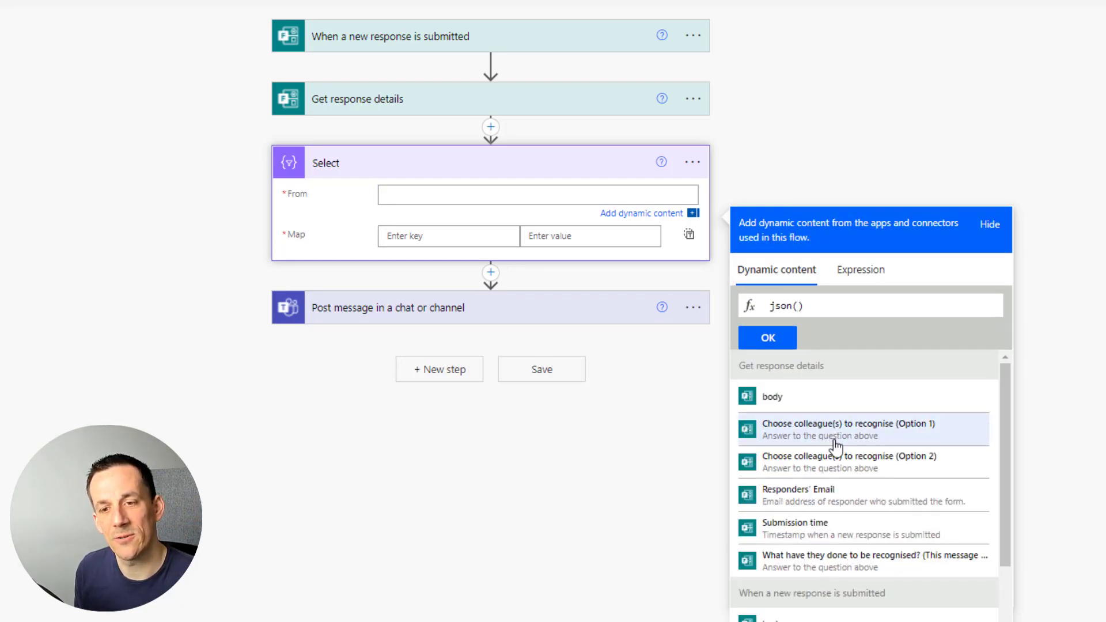
left_click(775, 396)
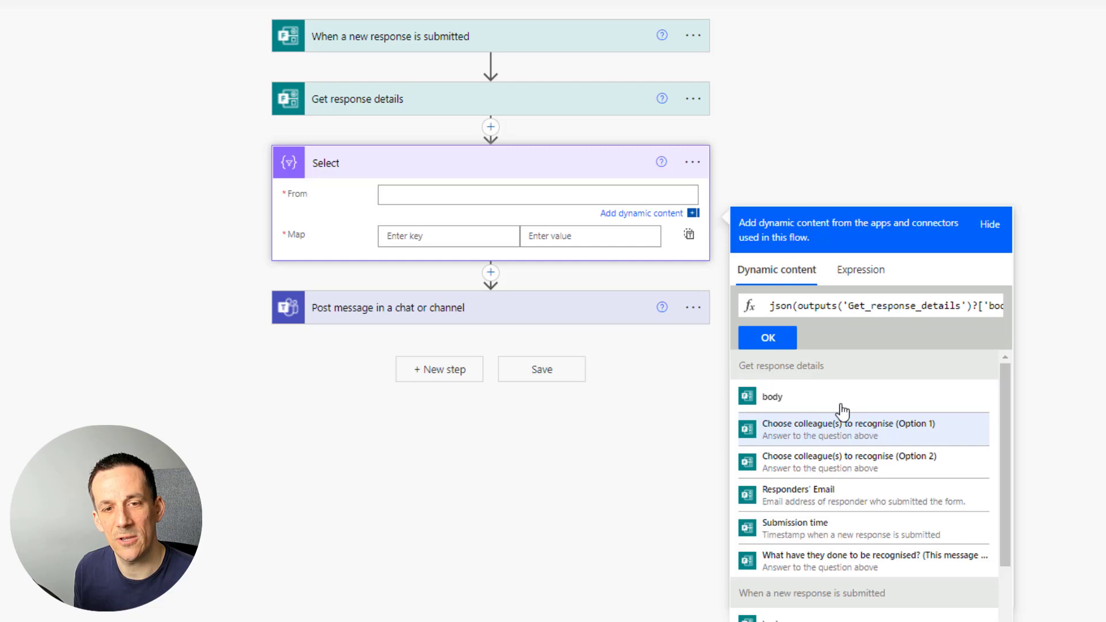
left_click(769, 337)
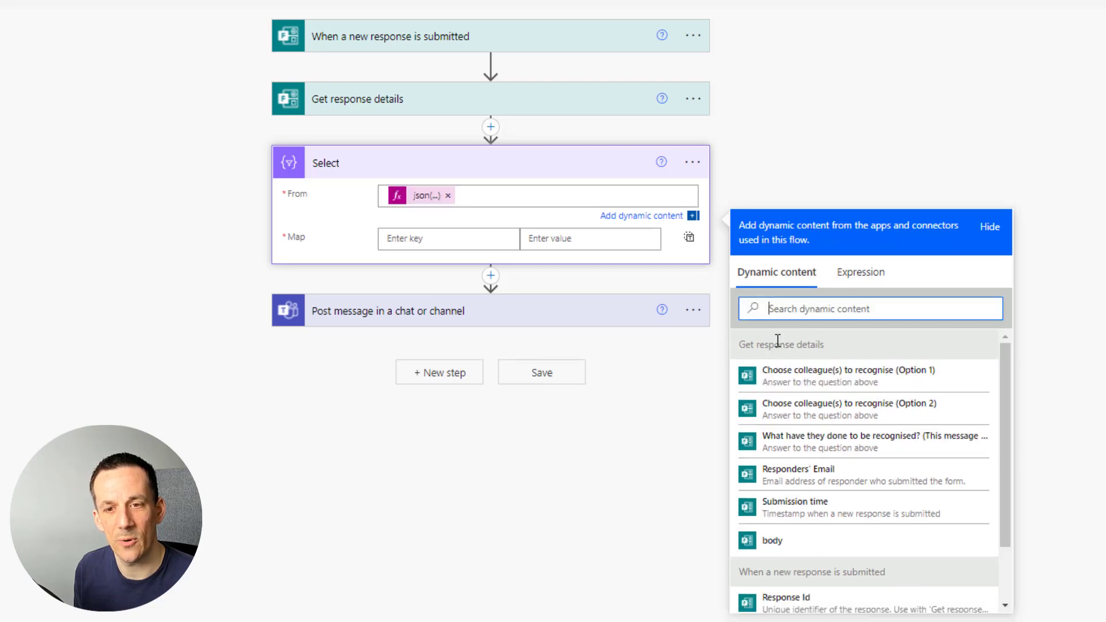
Switch the Select's Map to text mode and start its expression as concat('<at>','</at>').
left_click(689, 238)
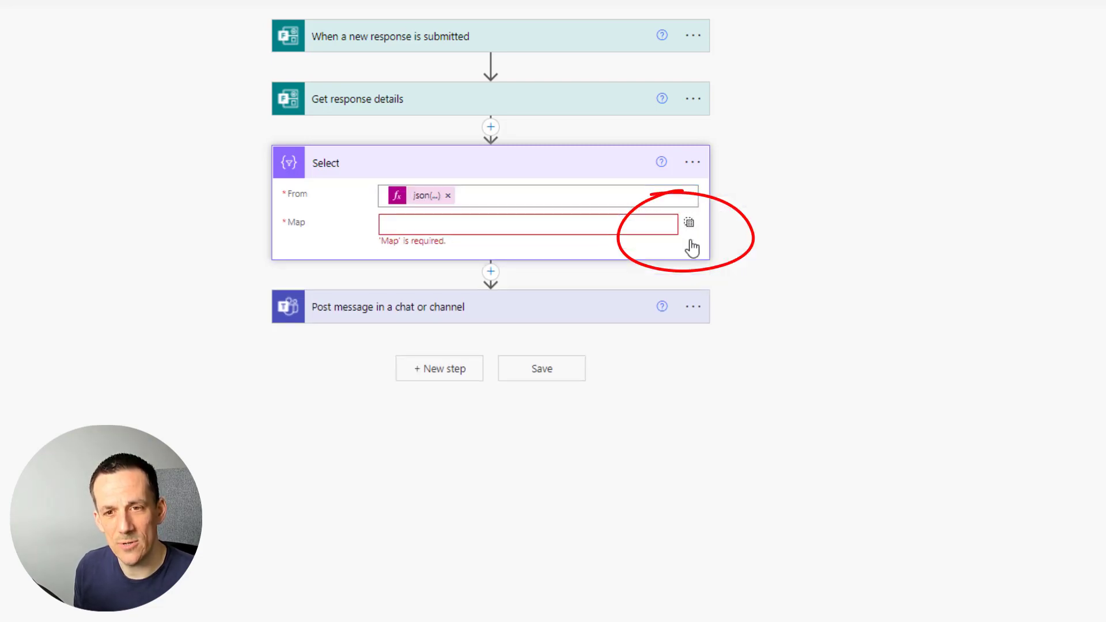
left_click(555, 224)
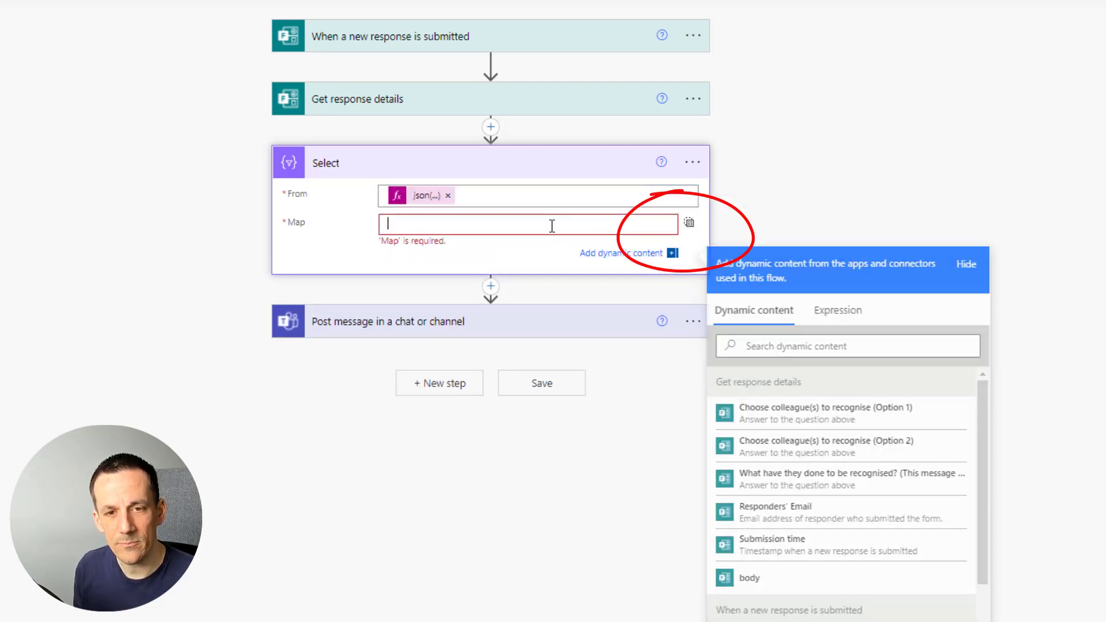
left_click(846, 317)
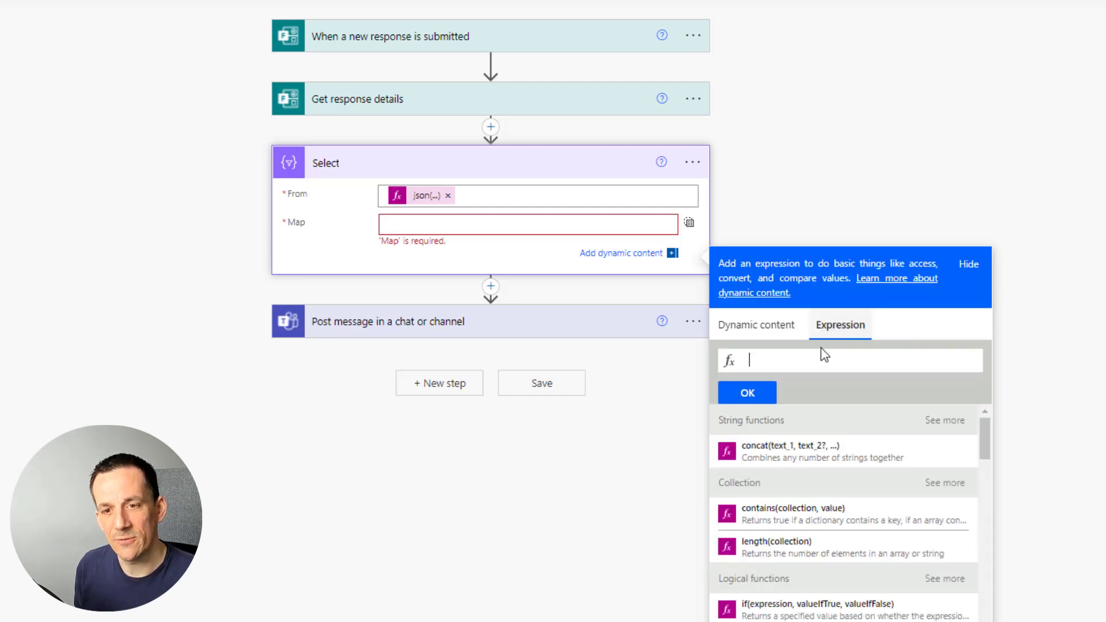
type("concat(")
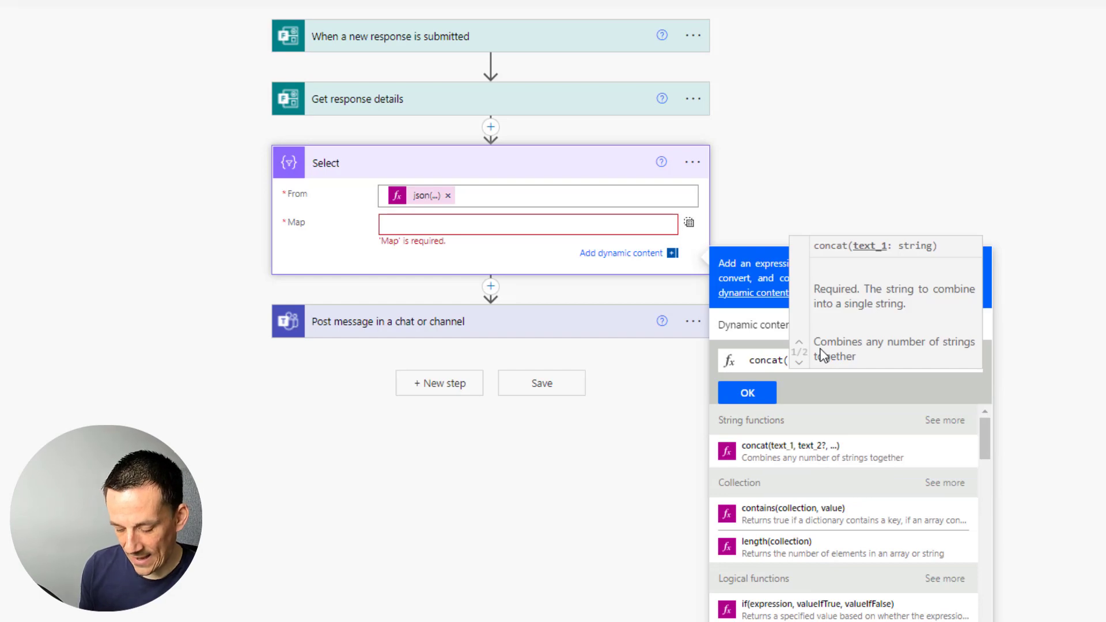
type("''")
type("<a")
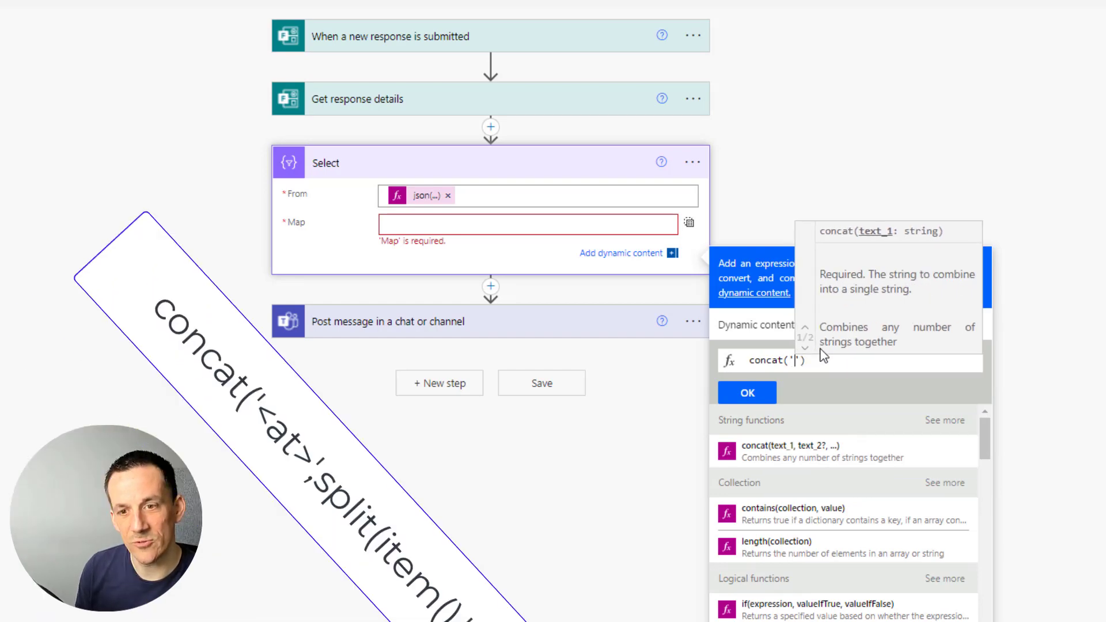
type("t>")
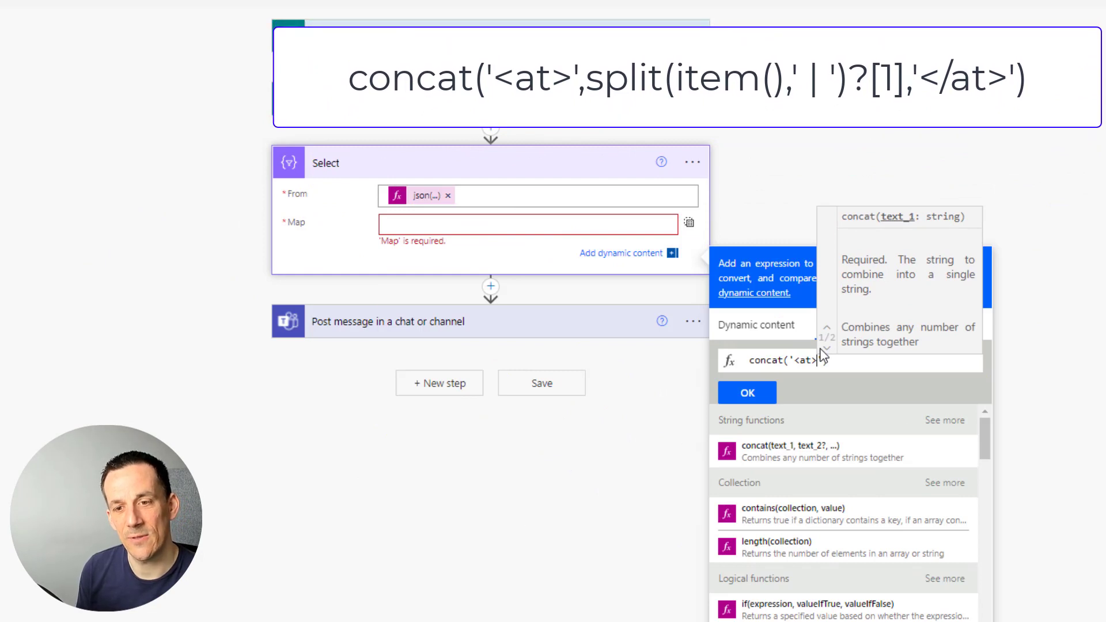
type("'")
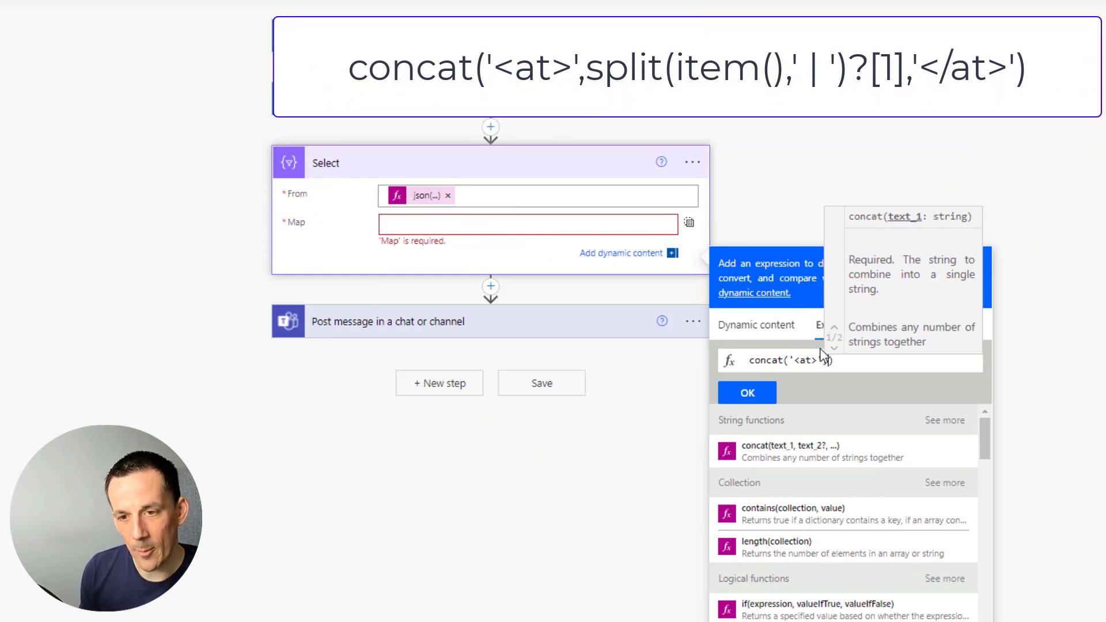
type(",''")
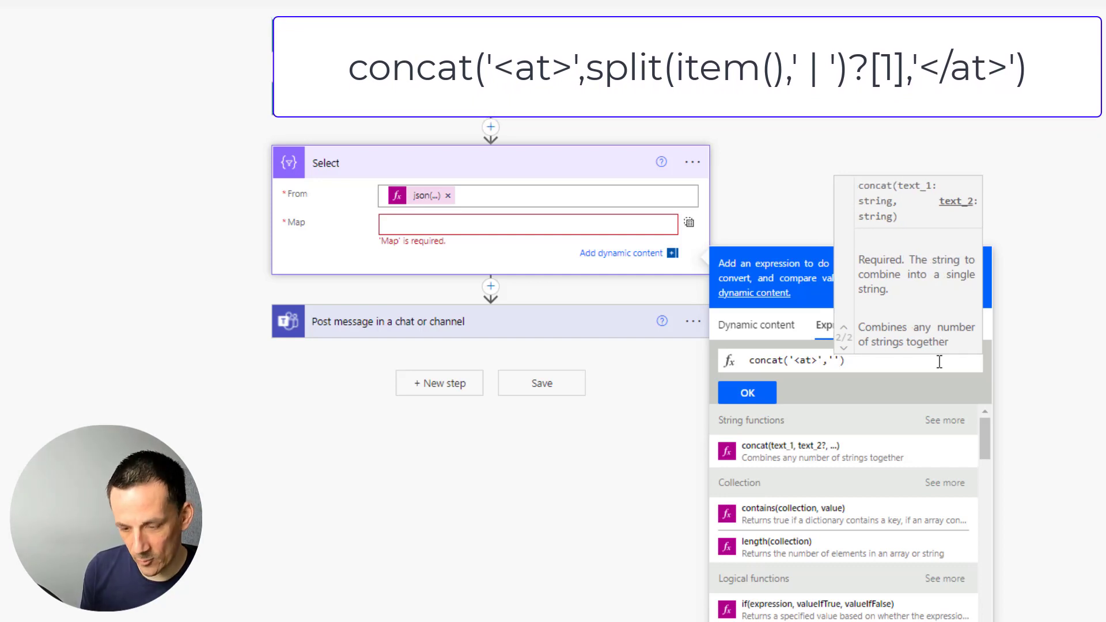
type("</at>")
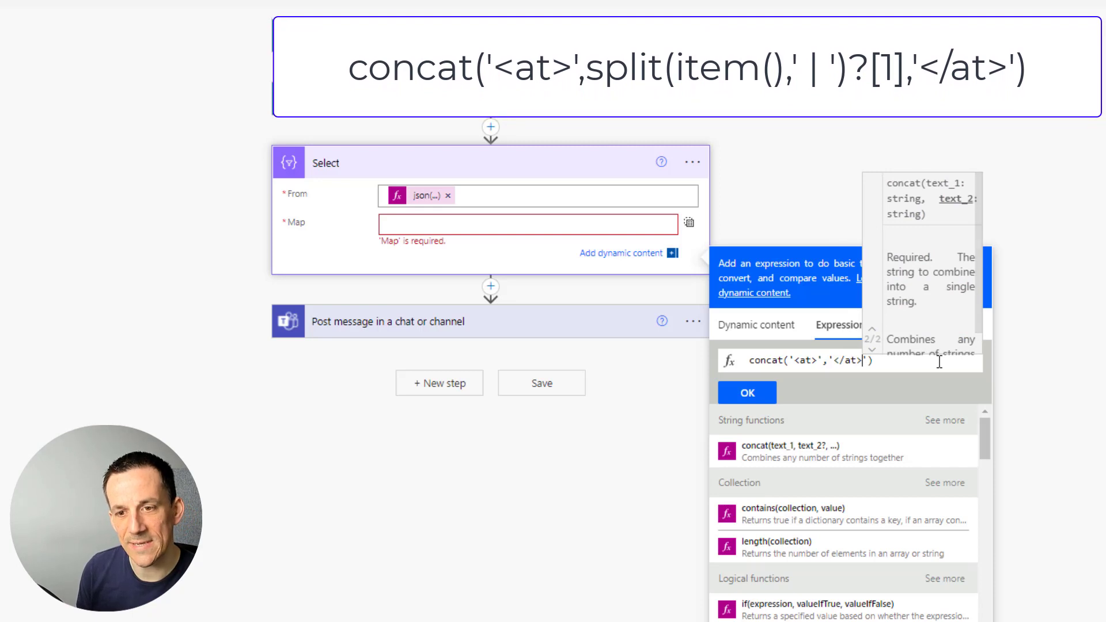
Insert split(item(),' | ') as the middle argument of the concat expression, between the opening and closing at tags.
key("Left")
key("Left")
key("Left")
key("Left")
key("Left")
key("Left")
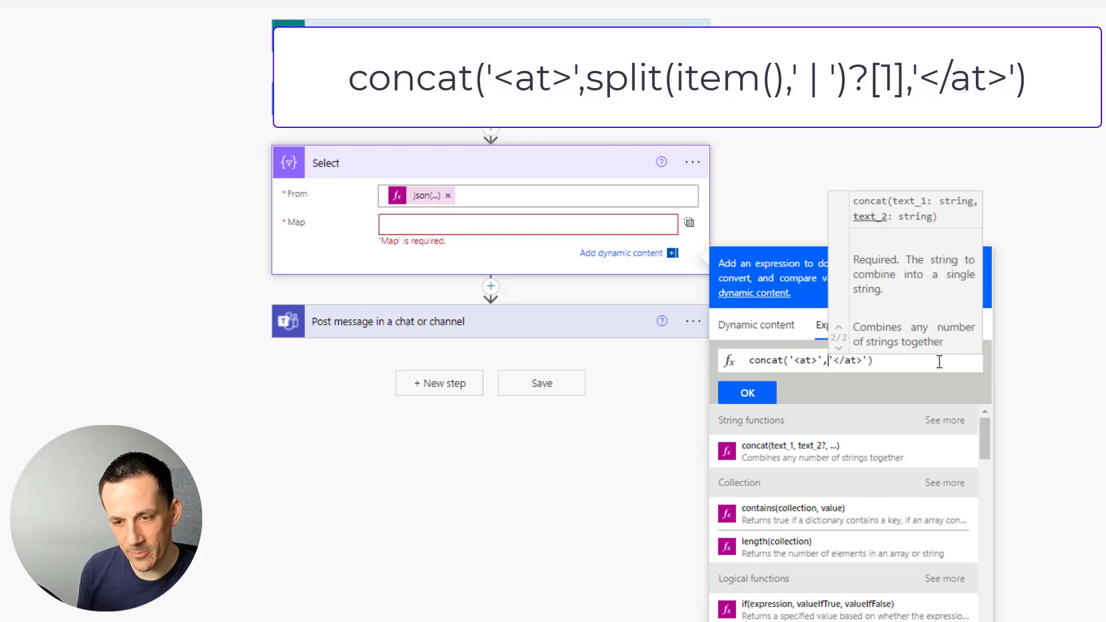
type(",")
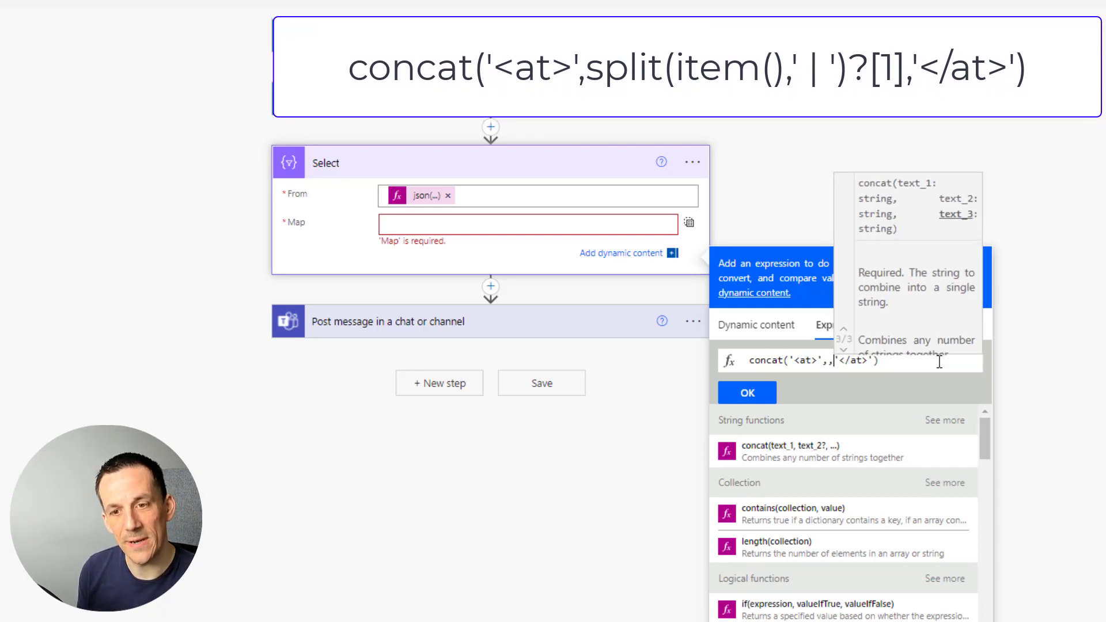
key("Left")
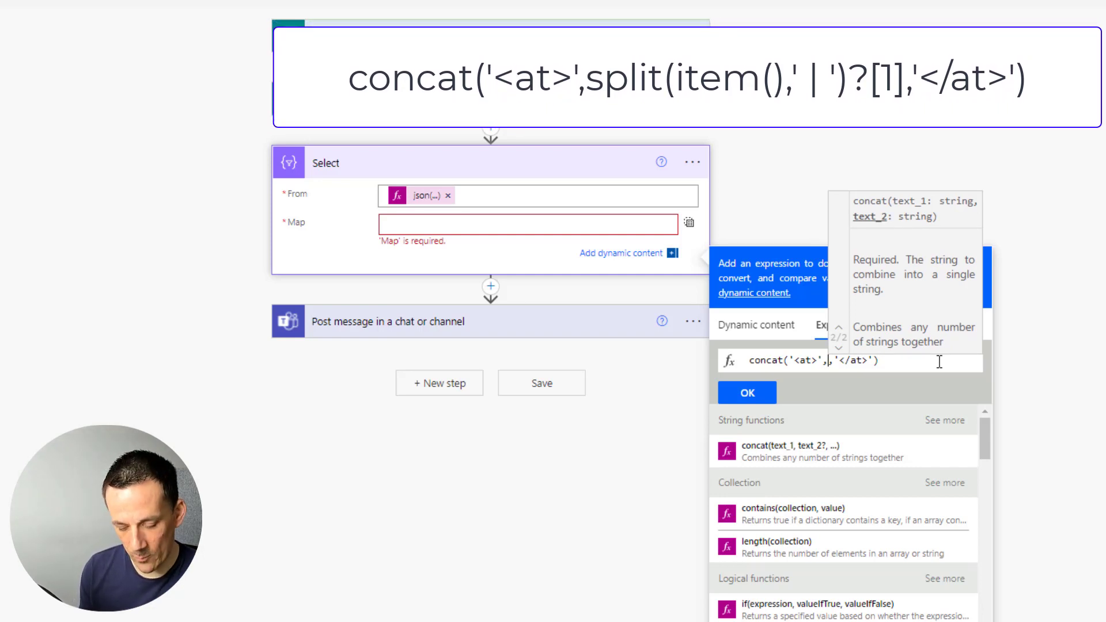
type("split")
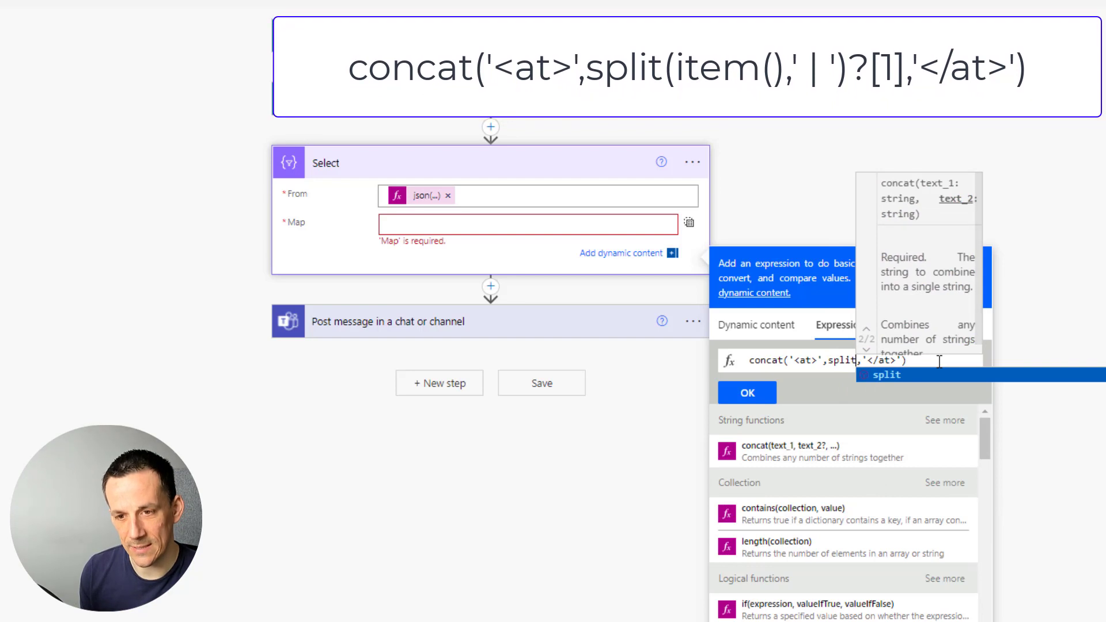
type("(")
type("(")
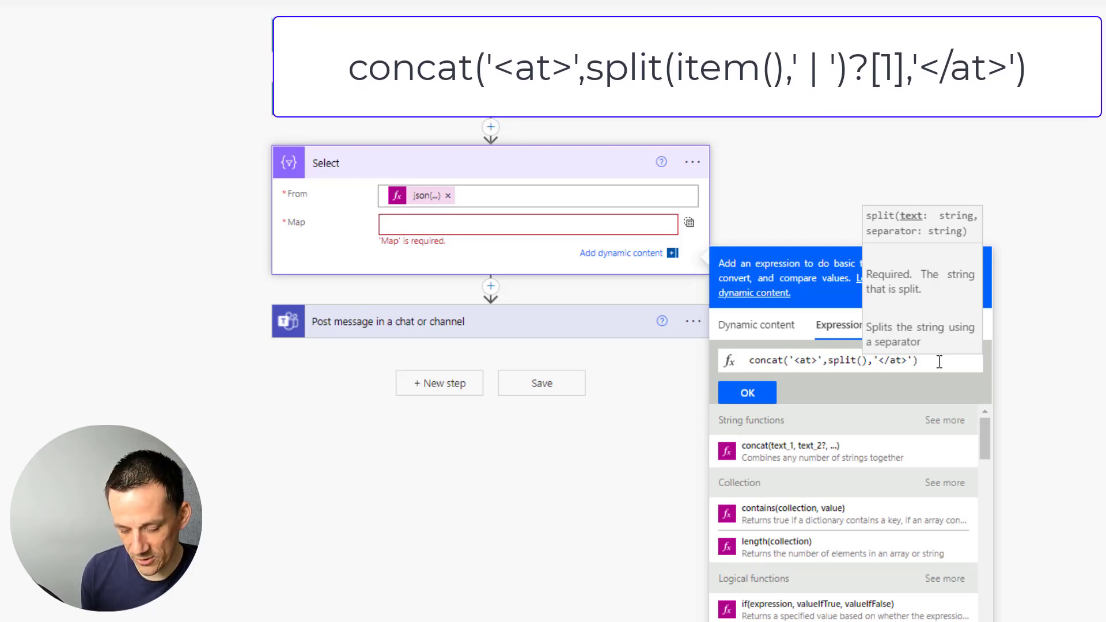
type("item")
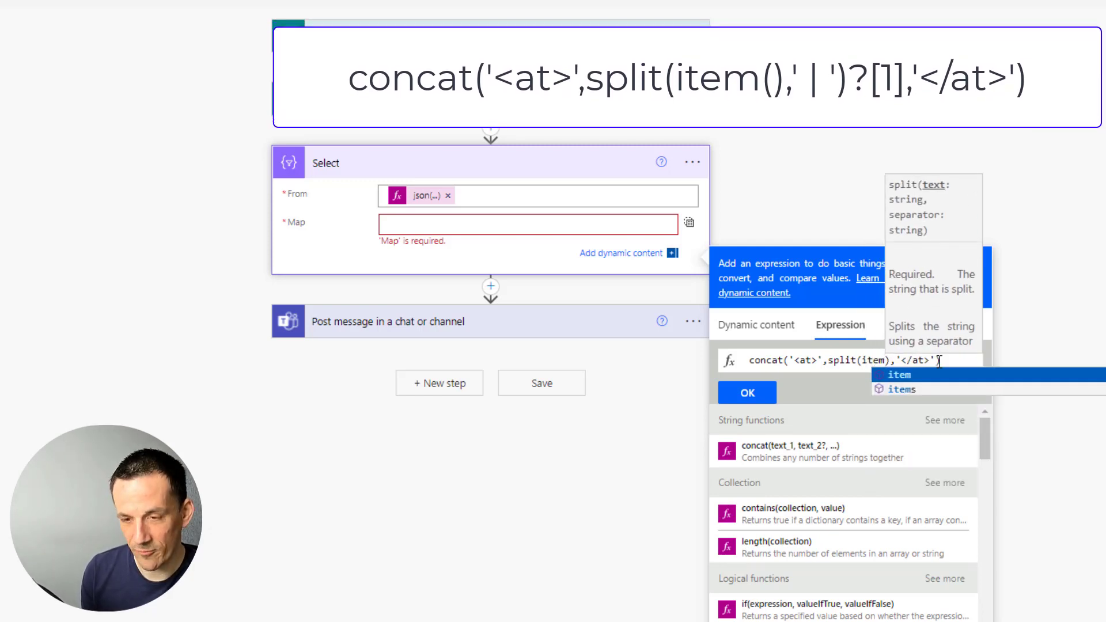
type("(")
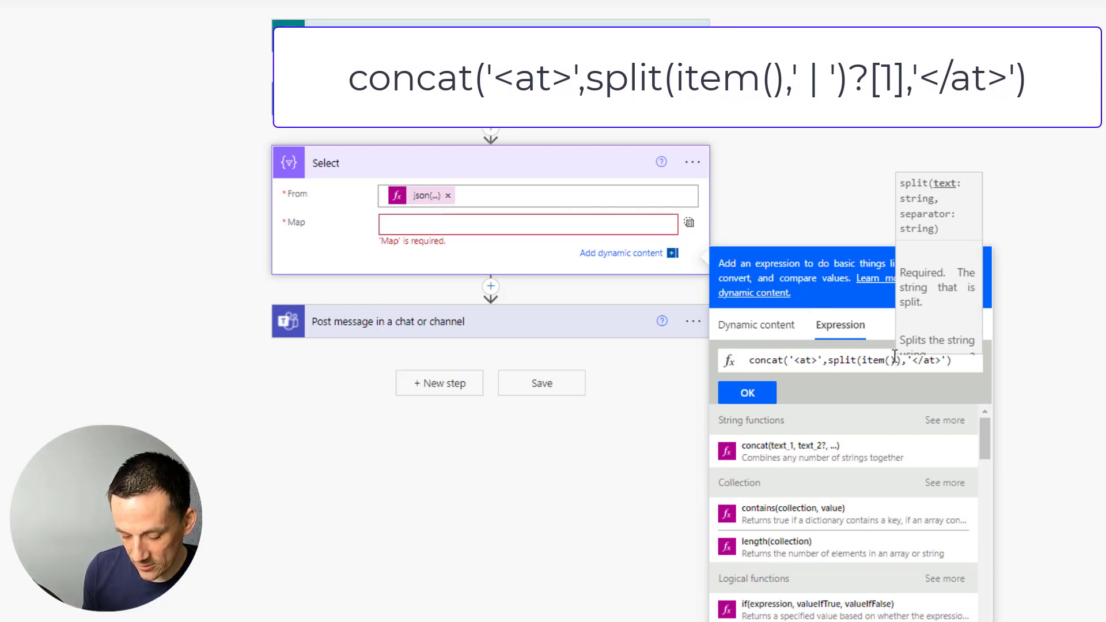
type(",''")
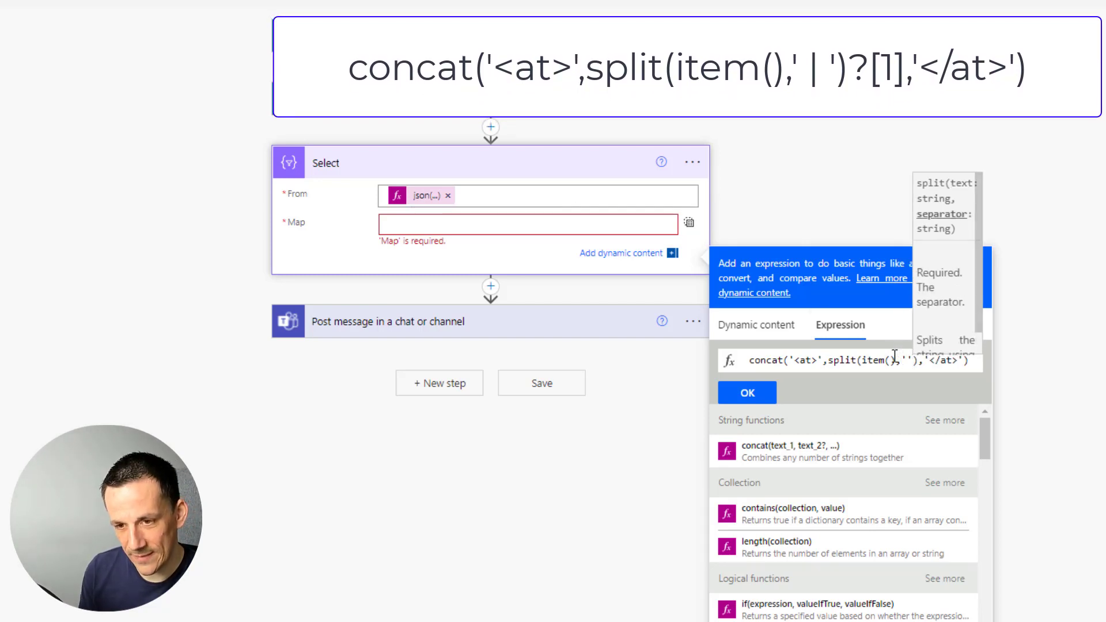
key("Left")
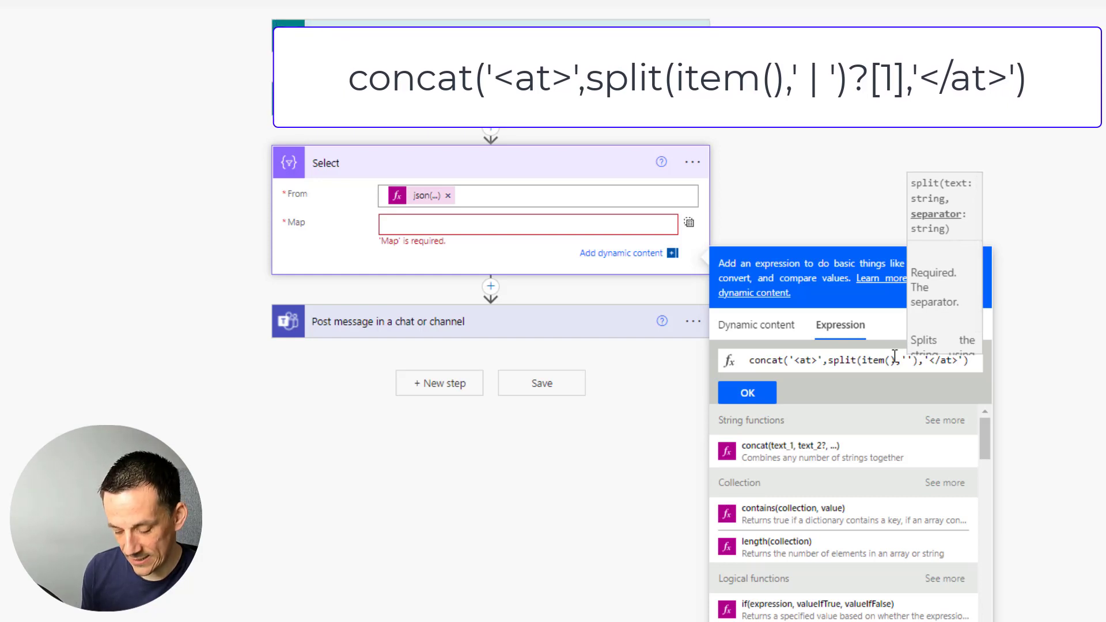
type("|")
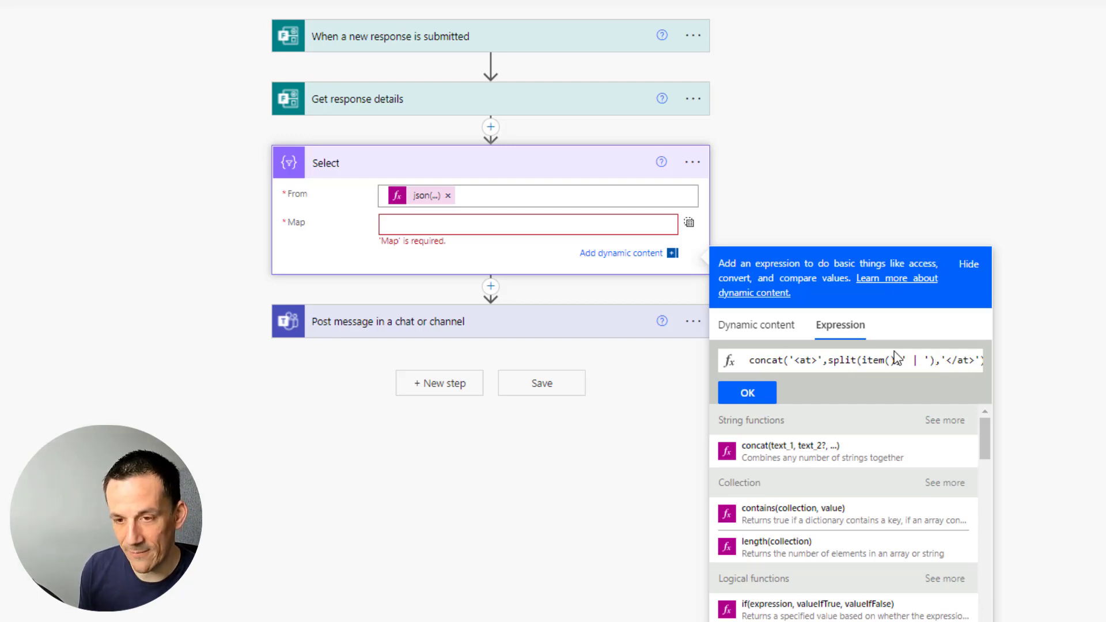
Add the index ?[1] after the split function and apply the expression to the Select's Map.
type("?")
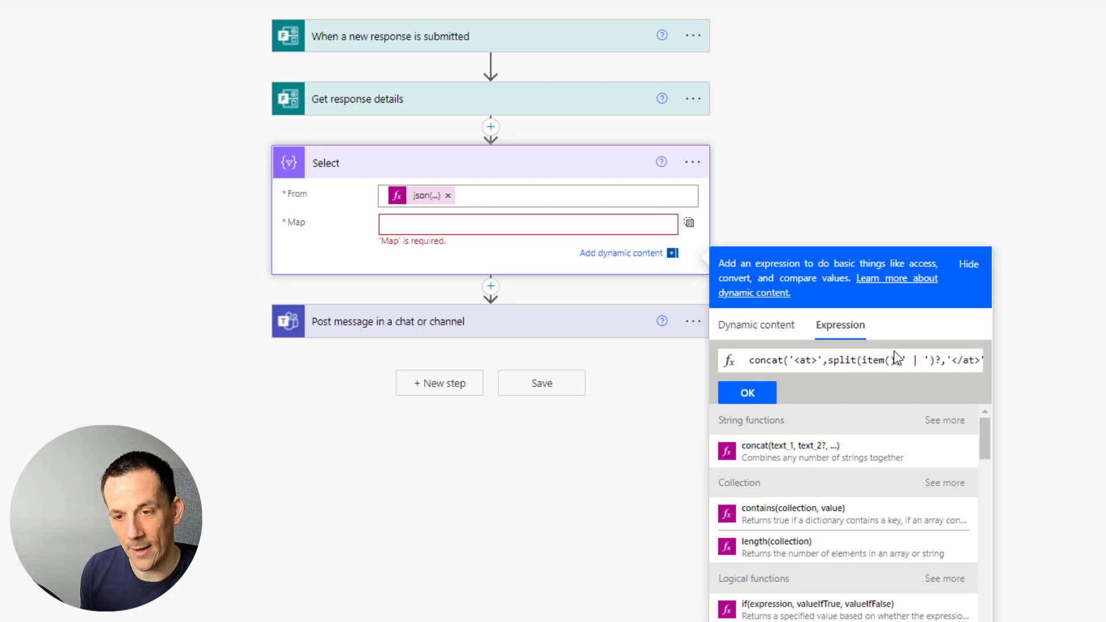
type("[]")
type("1")
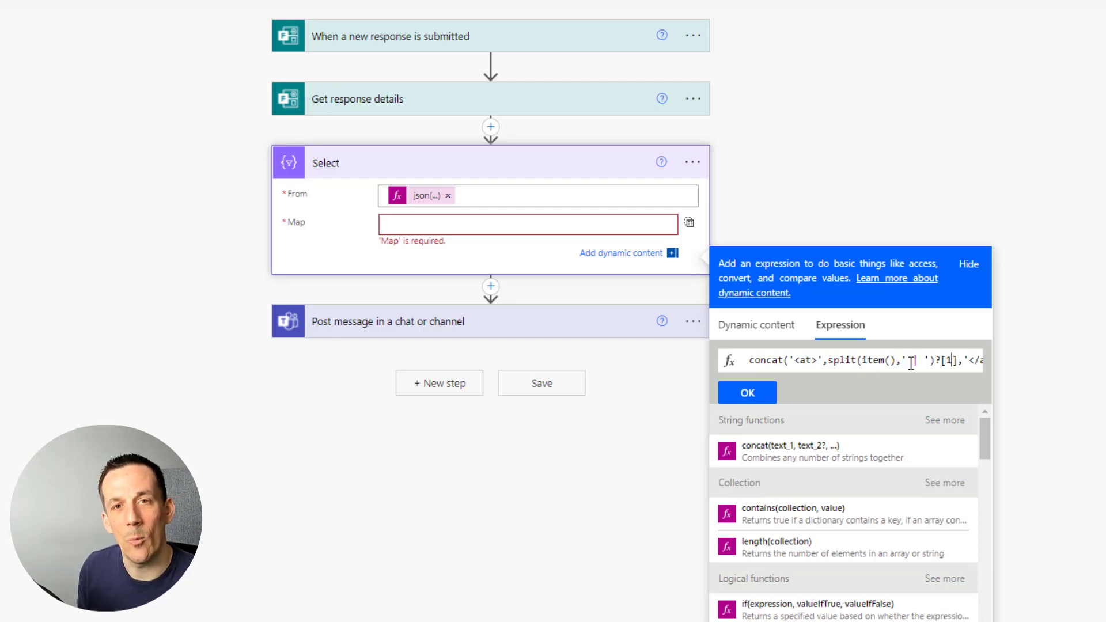
left_click(744, 392)
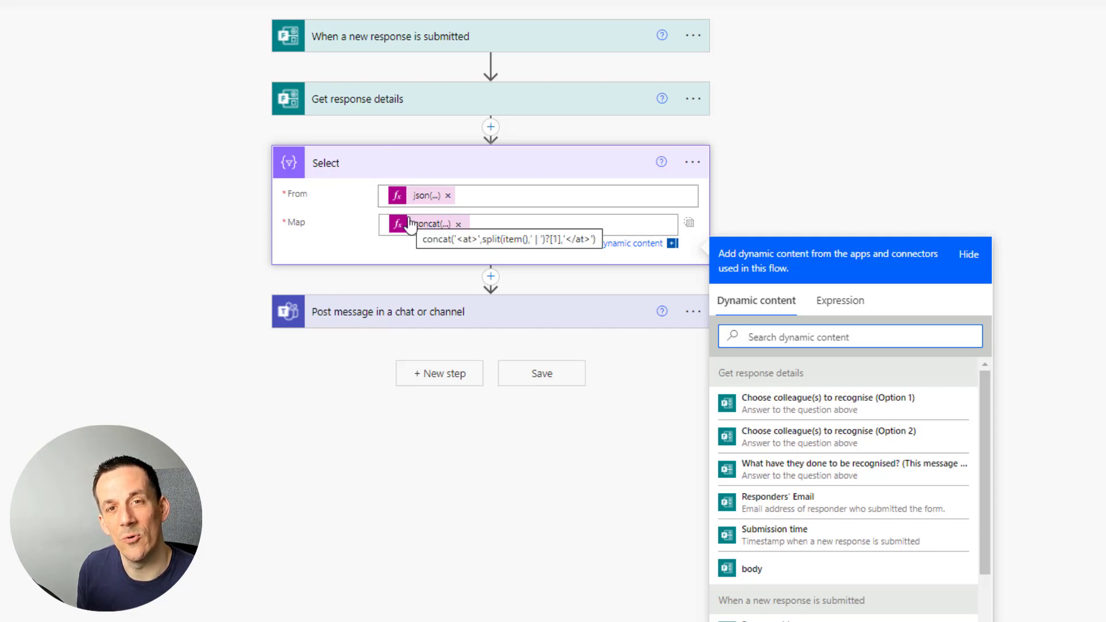
In the Teams post action's message, replace outputs('Compose') in the join expression with the Select action's Output and update the expression.
left_click(374, 314)
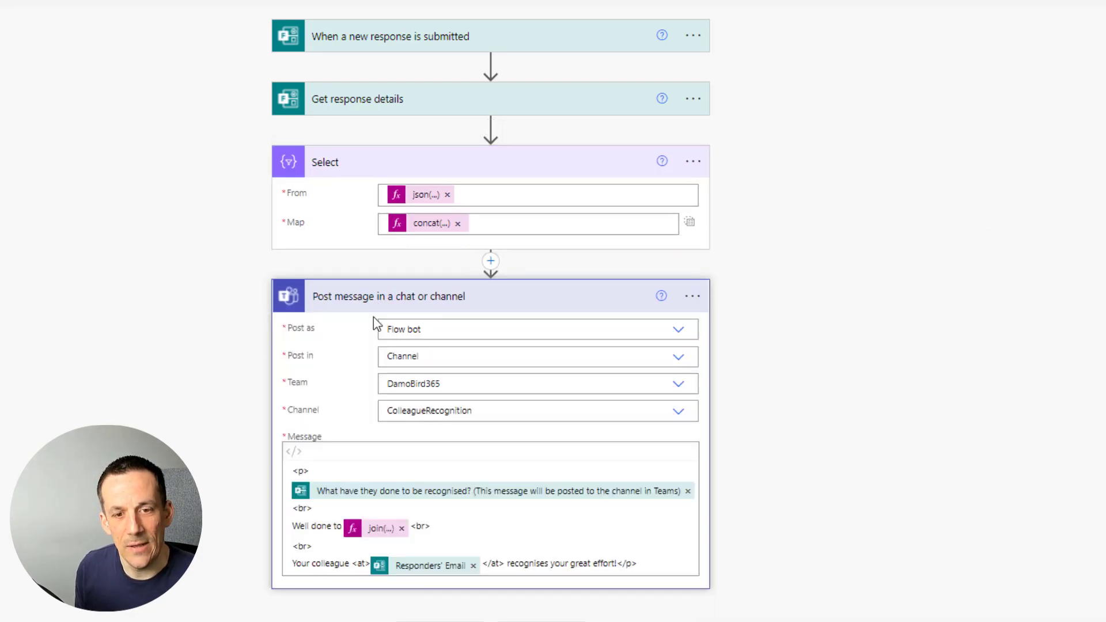
left_click(374, 531)
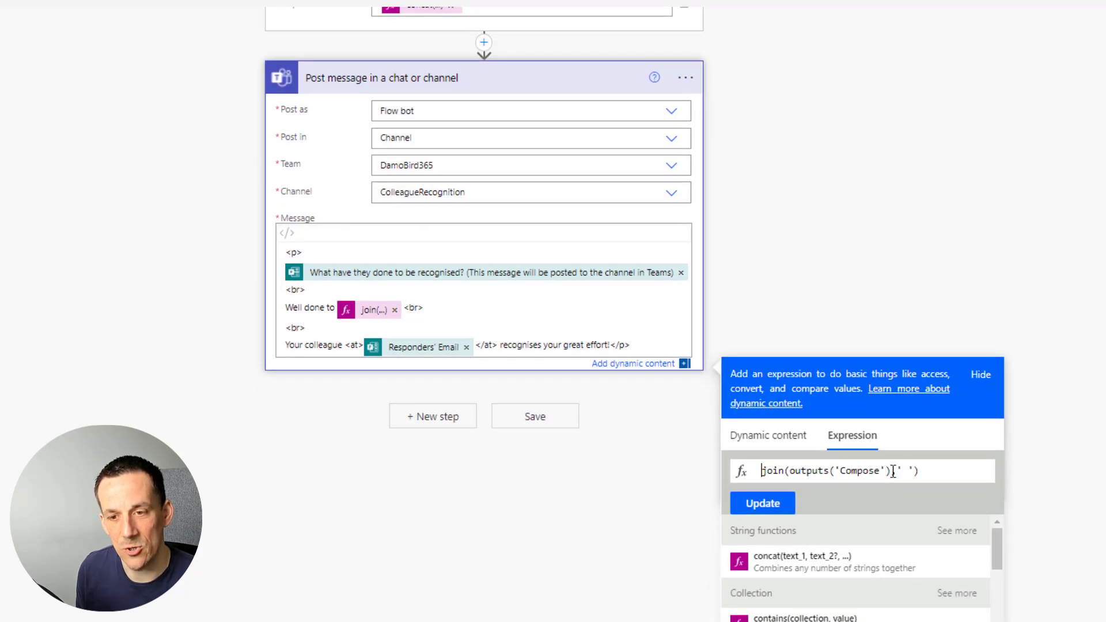
left_click_drag(893, 471, 791, 470)
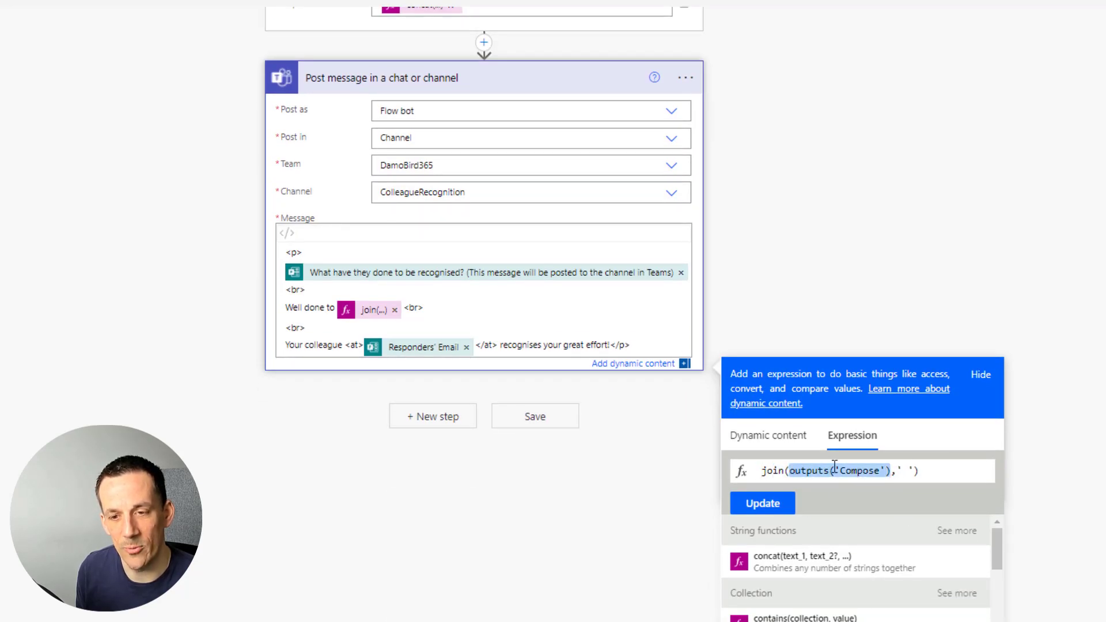
left_click(772, 438)
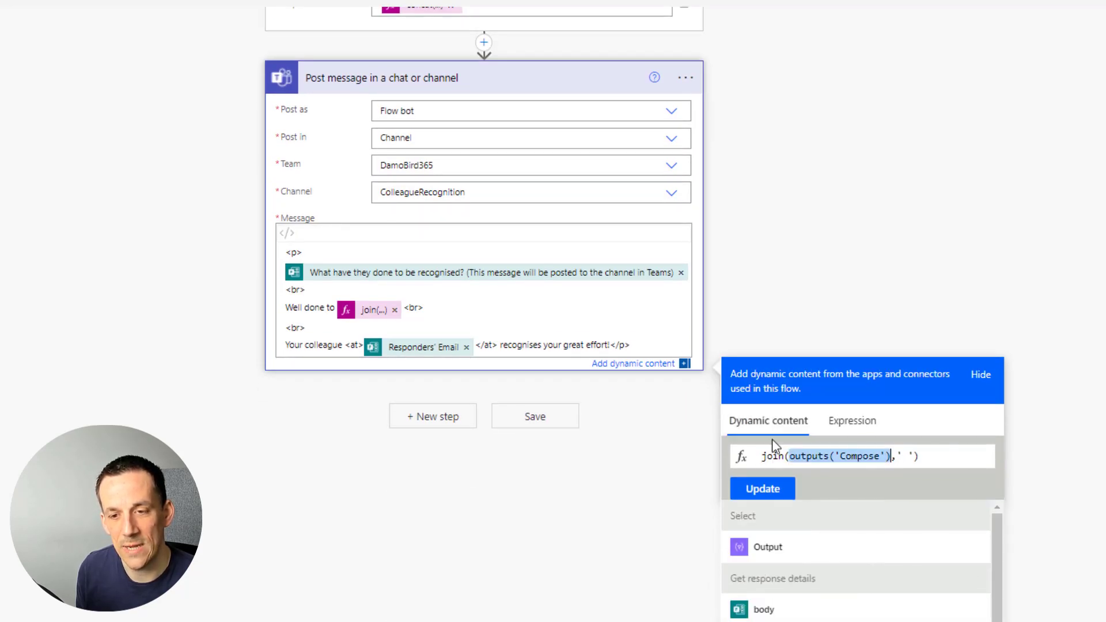
left_click(780, 553)
left_click(772, 491)
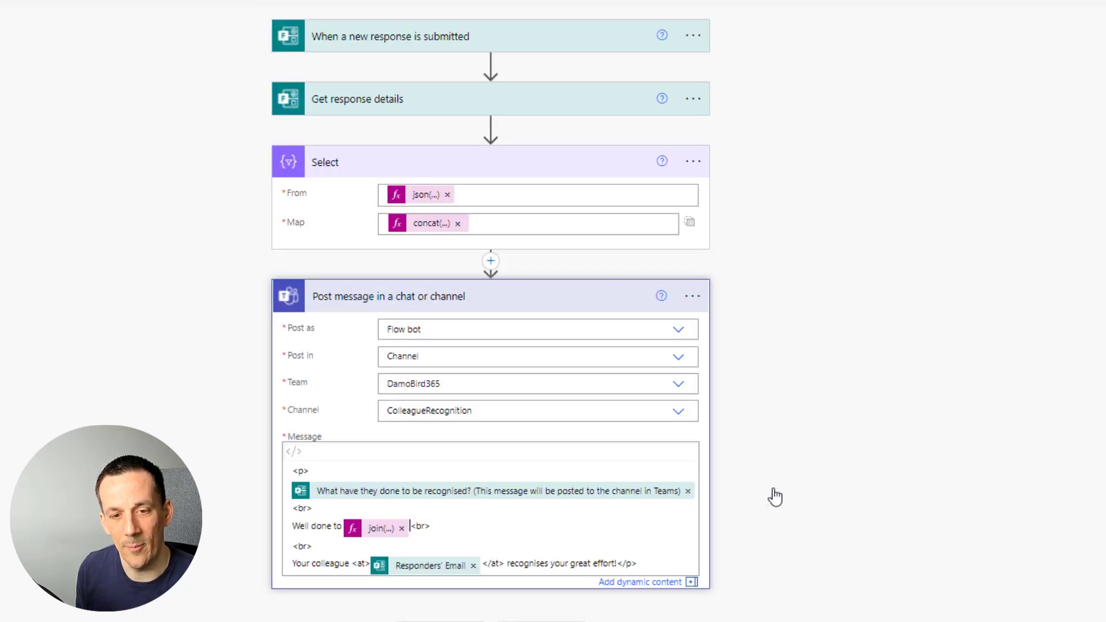
Save the flow and test it by submitting the completed colleague recognition form.
left_click(1020, 2)
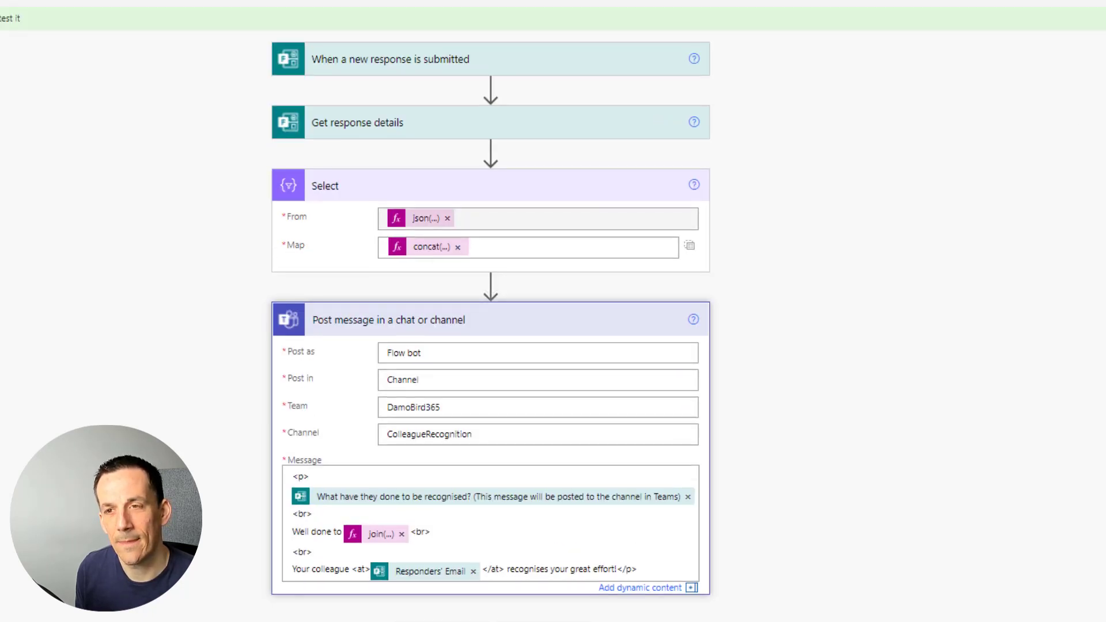
left_click(1103, 1)
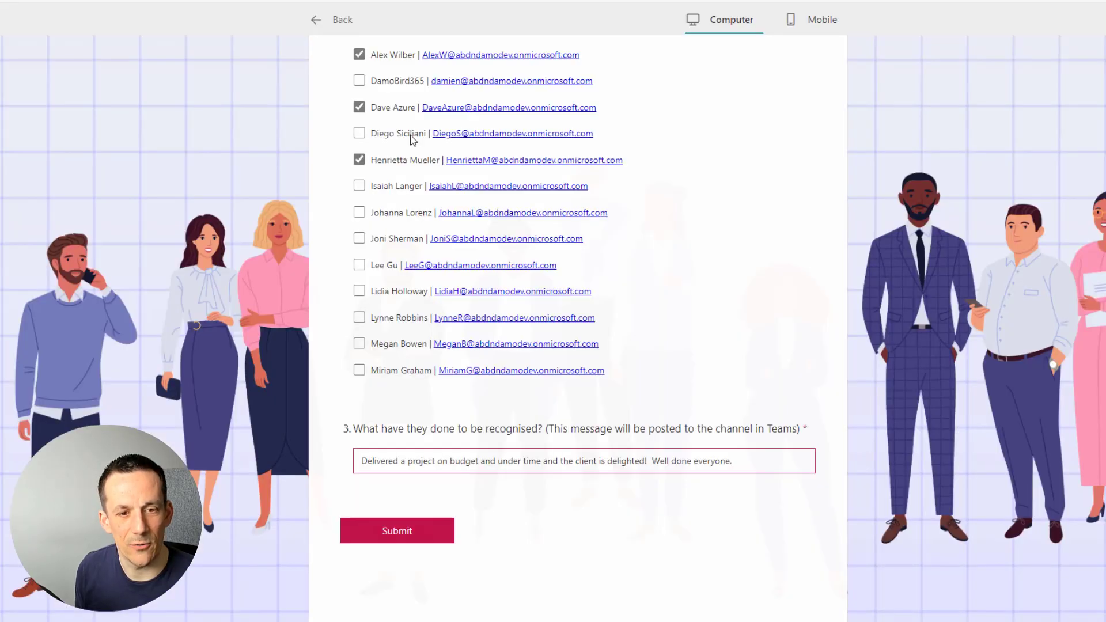
left_click(403, 537)
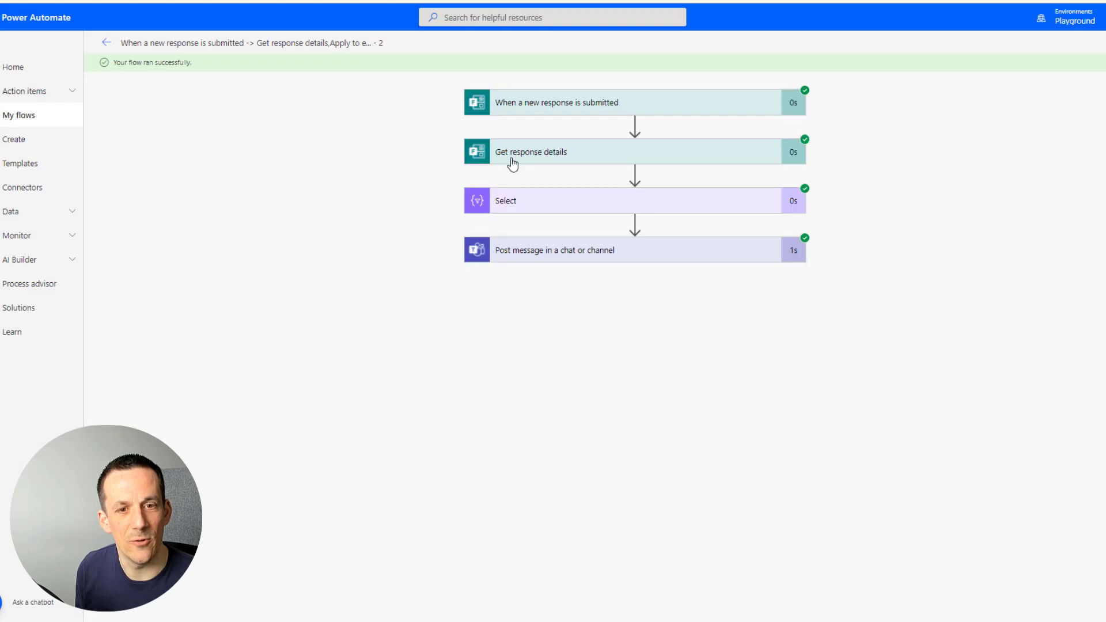
Examine the run's Select inputs and outputs and the full message text of the Teams post action.
left_click(514, 208)
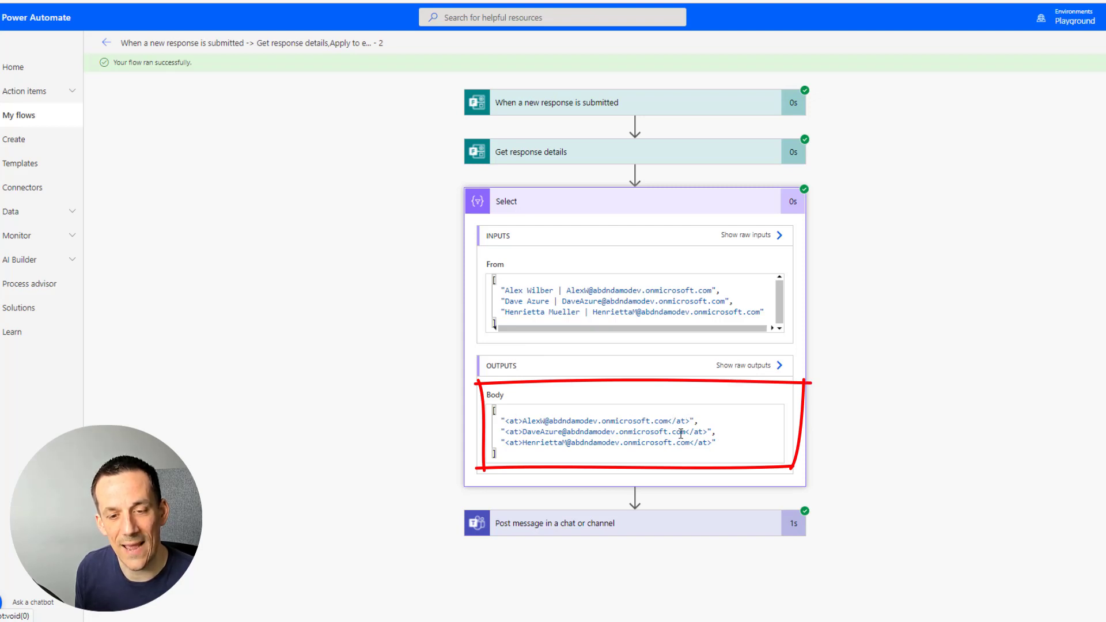
left_click(541, 527)
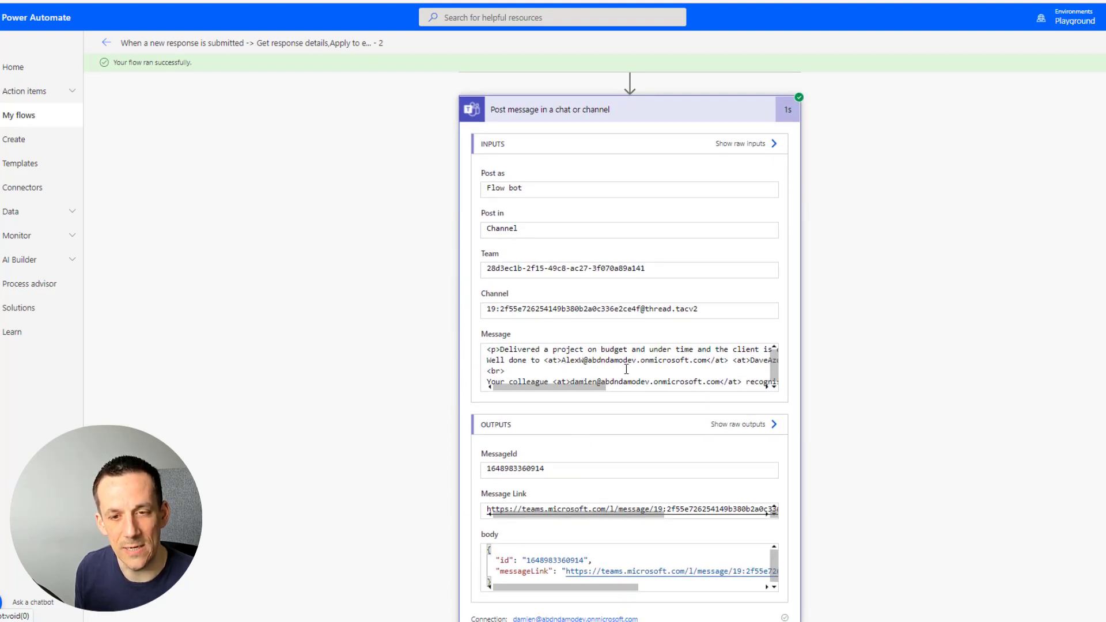
left_click_drag(604, 391, 747, 390)
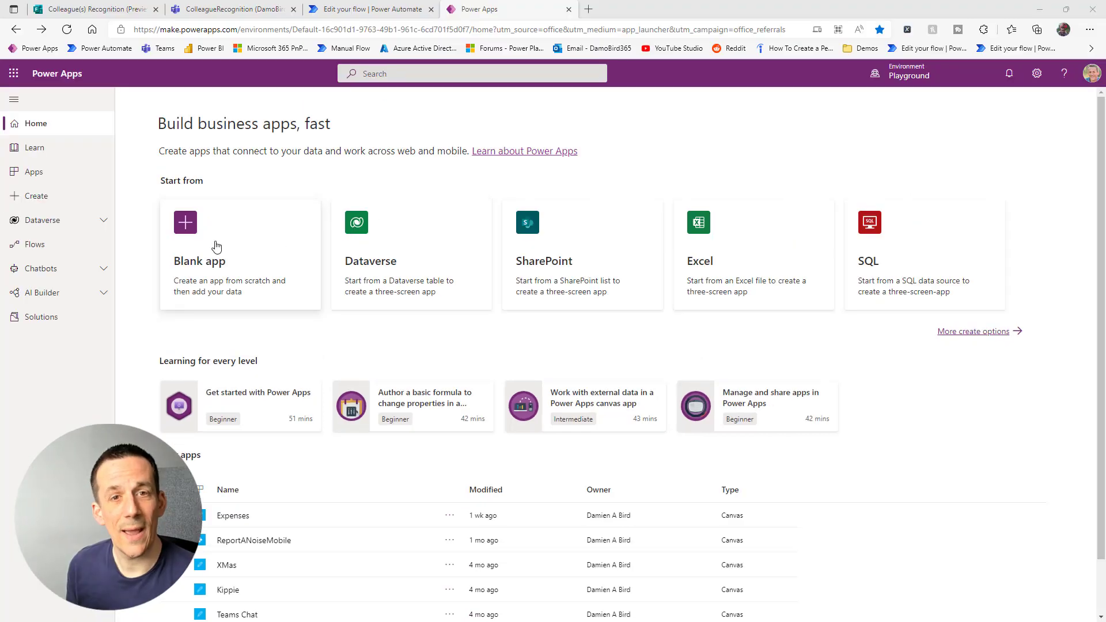
Switch to Power Apps and create a blank canvas app named employee recognition in Tablet format.
left_click(216, 246)
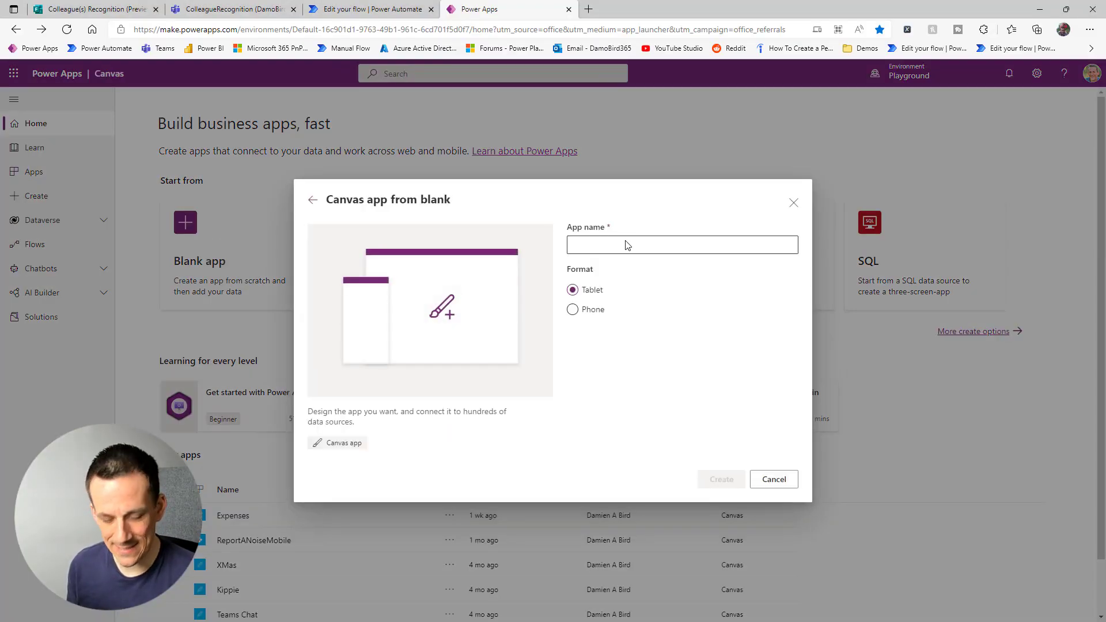
left_click(625, 248)
type("employee recognition")
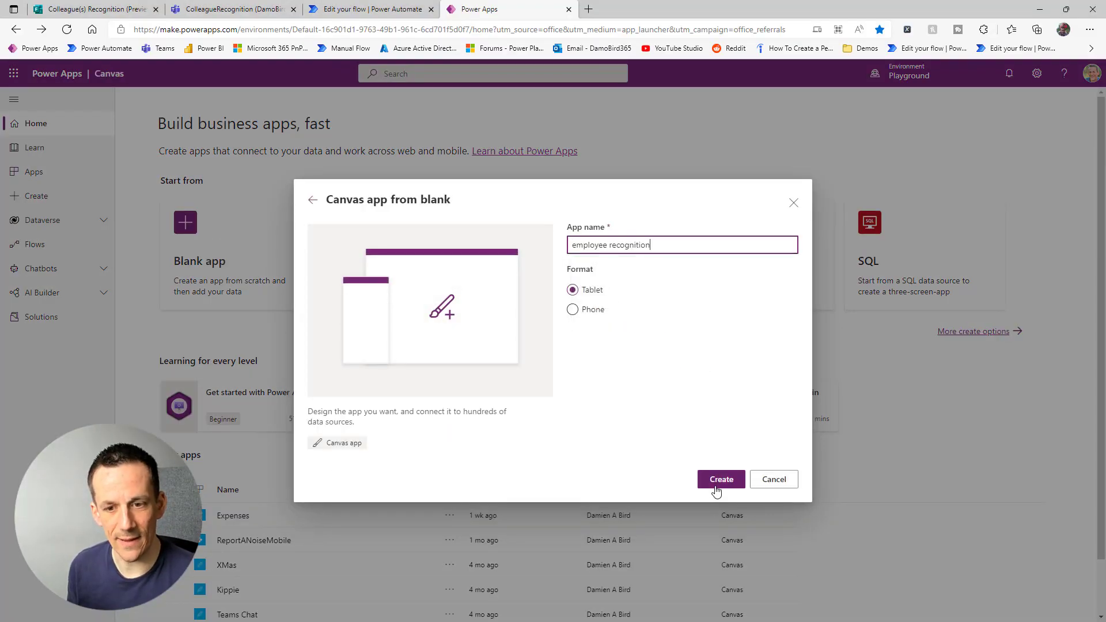
left_click(720, 481)
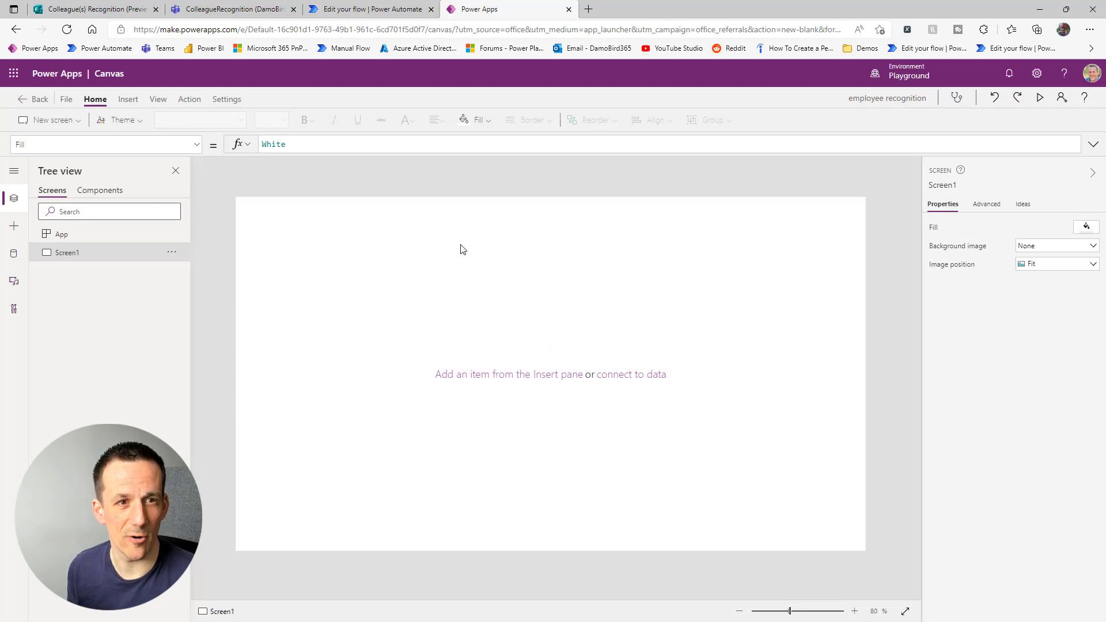
Insert a combo box on the app's blank screen.
left_click(128, 99)
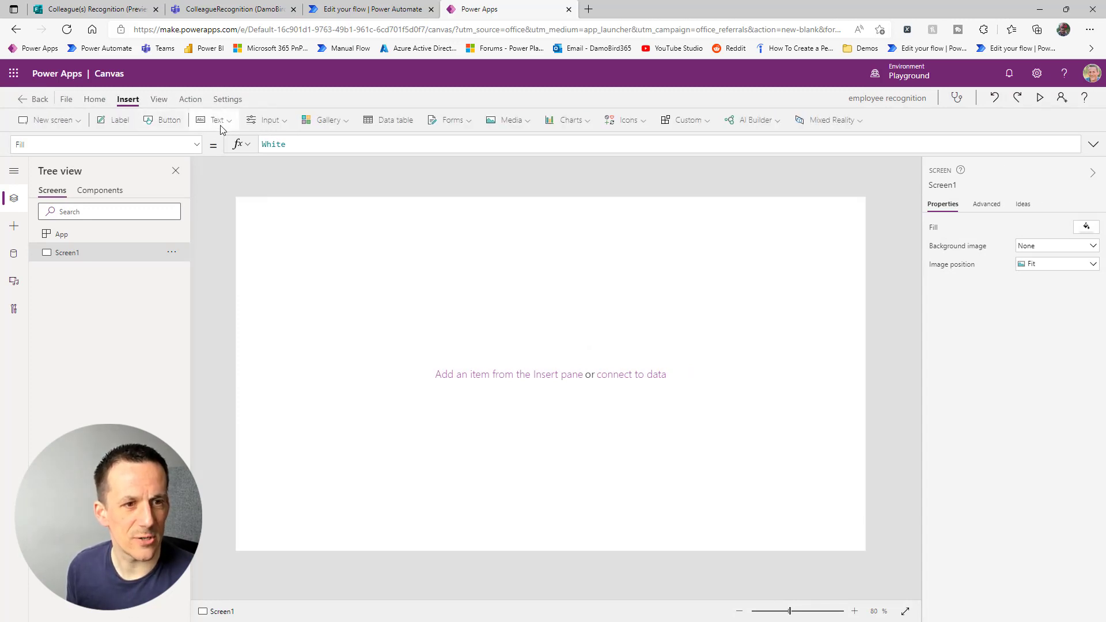
left_click(266, 120)
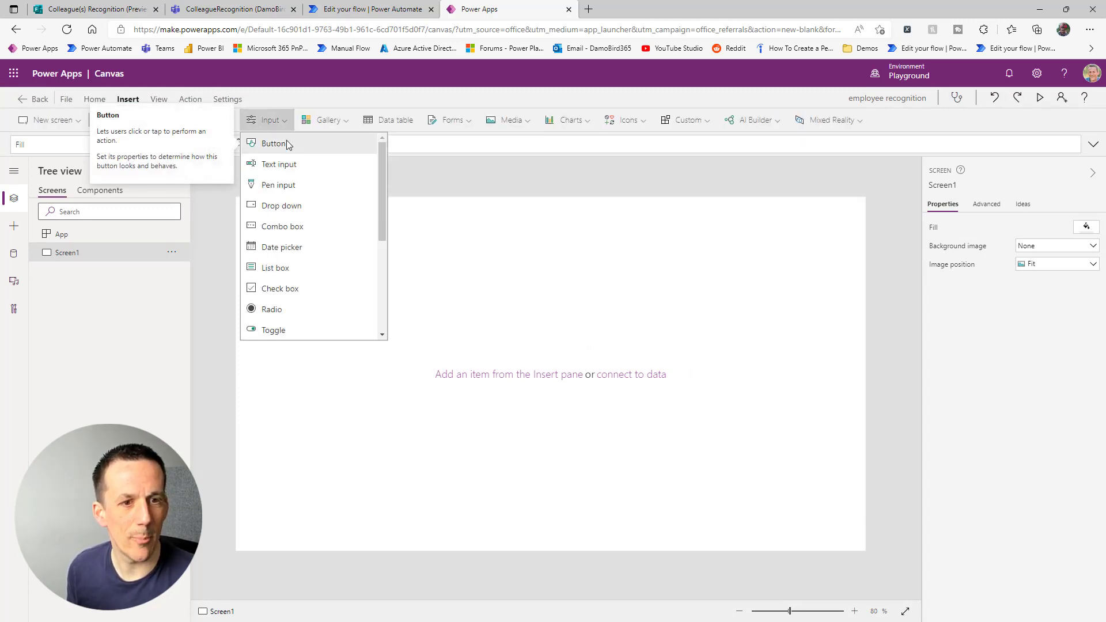
left_click(300, 233)
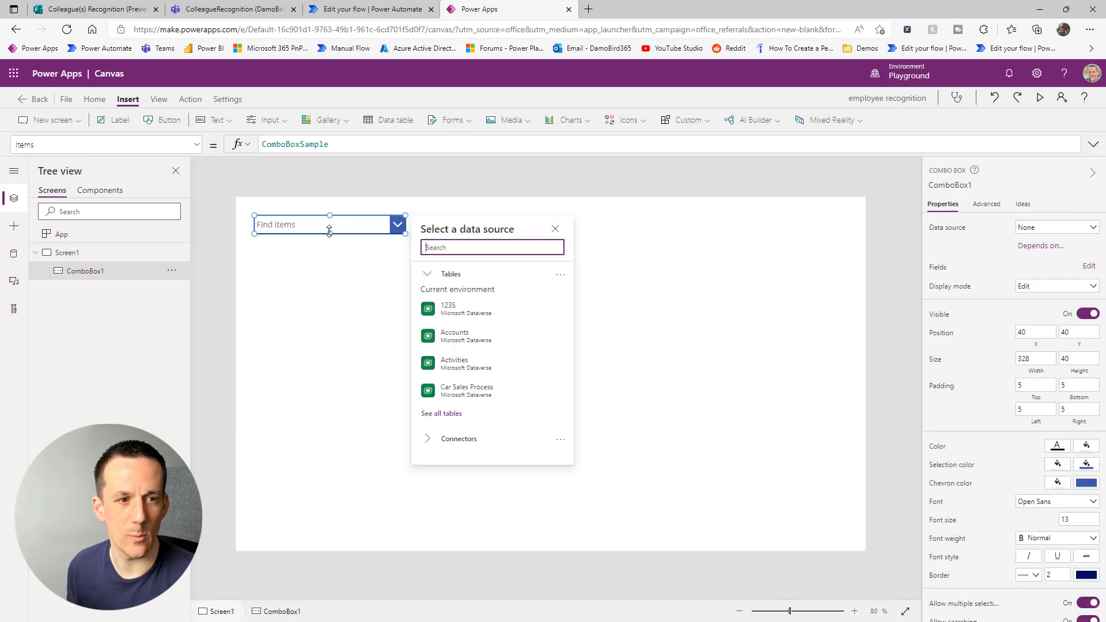
Add the Office 365 Users connector to the app as a data source, using the first existing connection.
left_click(14, 257)
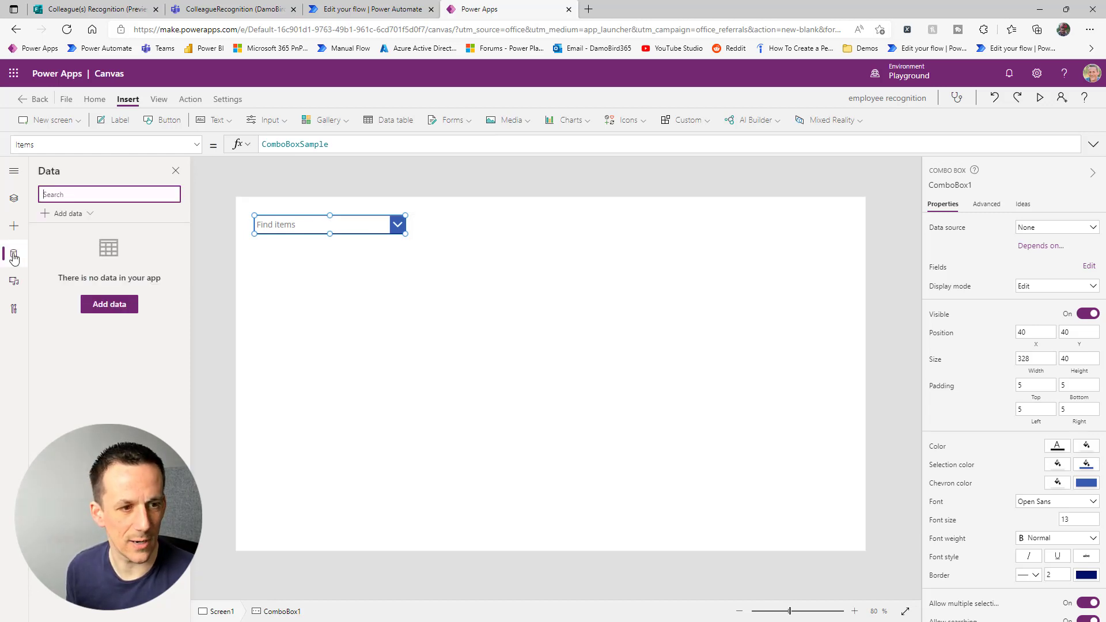
left_click(79, 218)
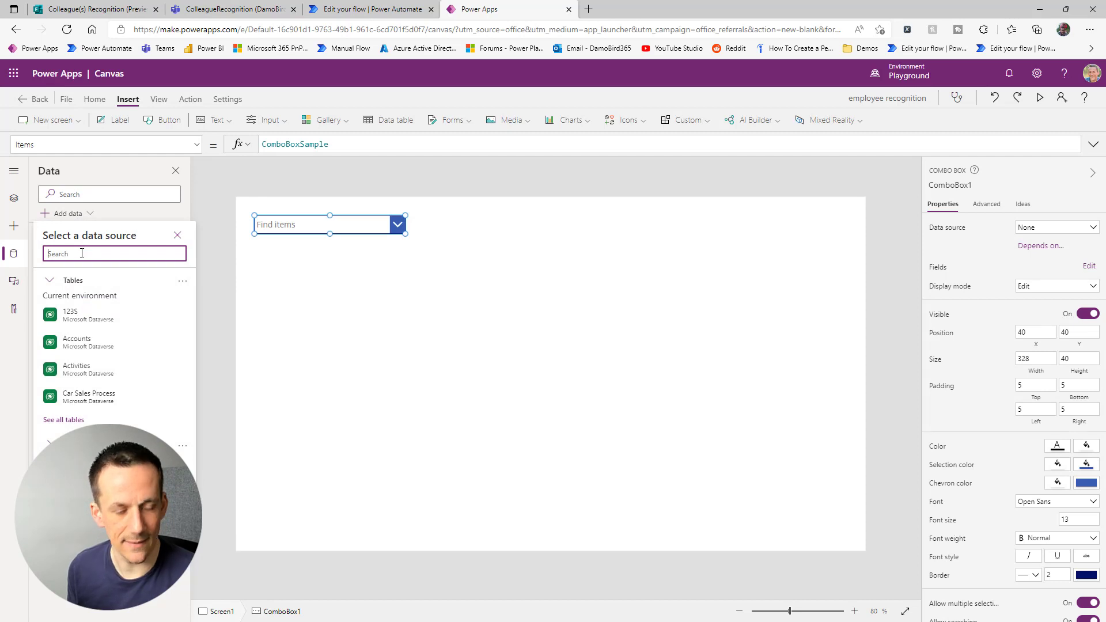
type("offic")
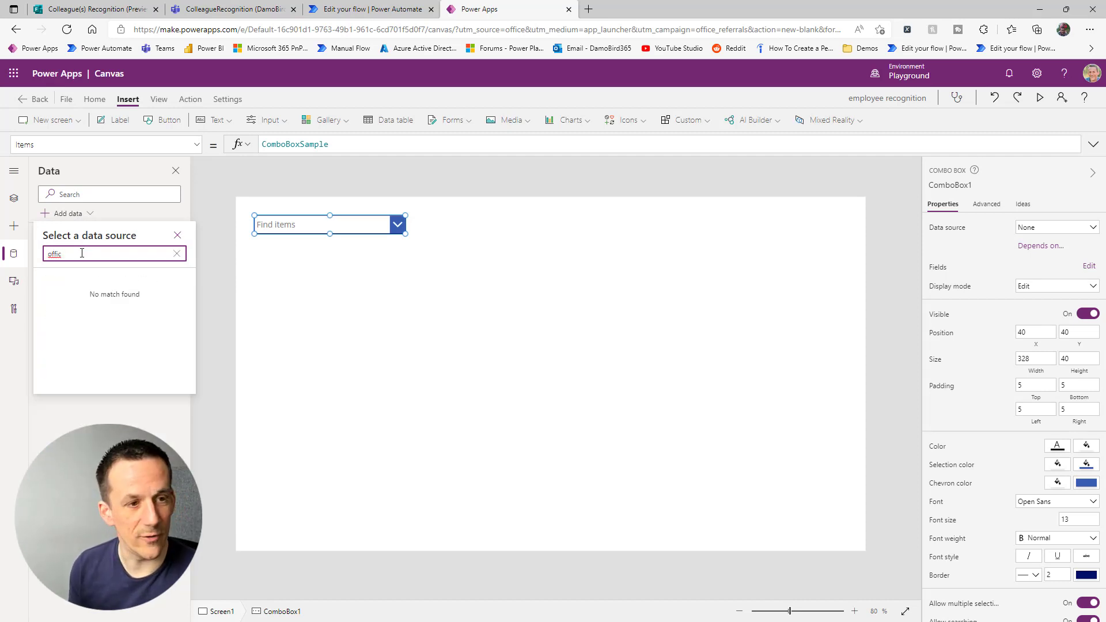
type("e 365")
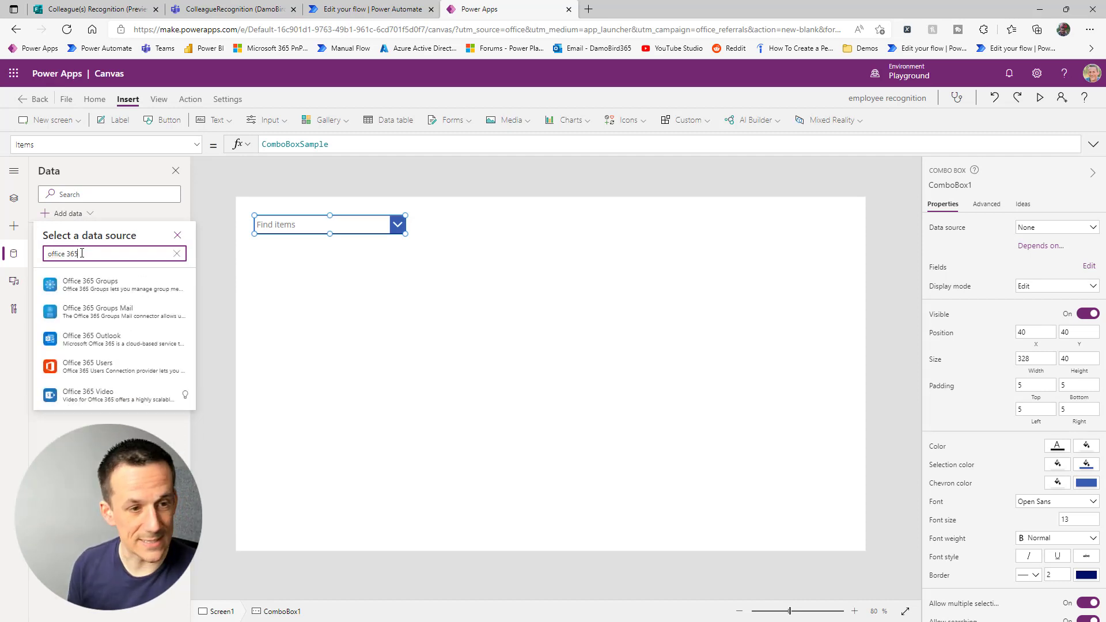
left_click(120, 364)
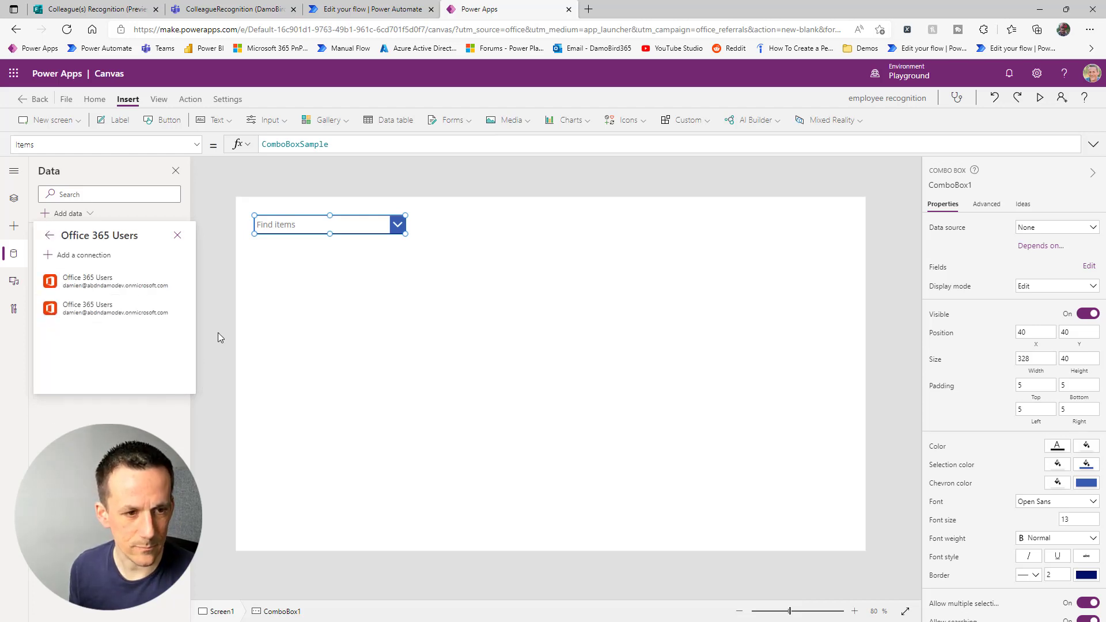
left_click(121, 288)
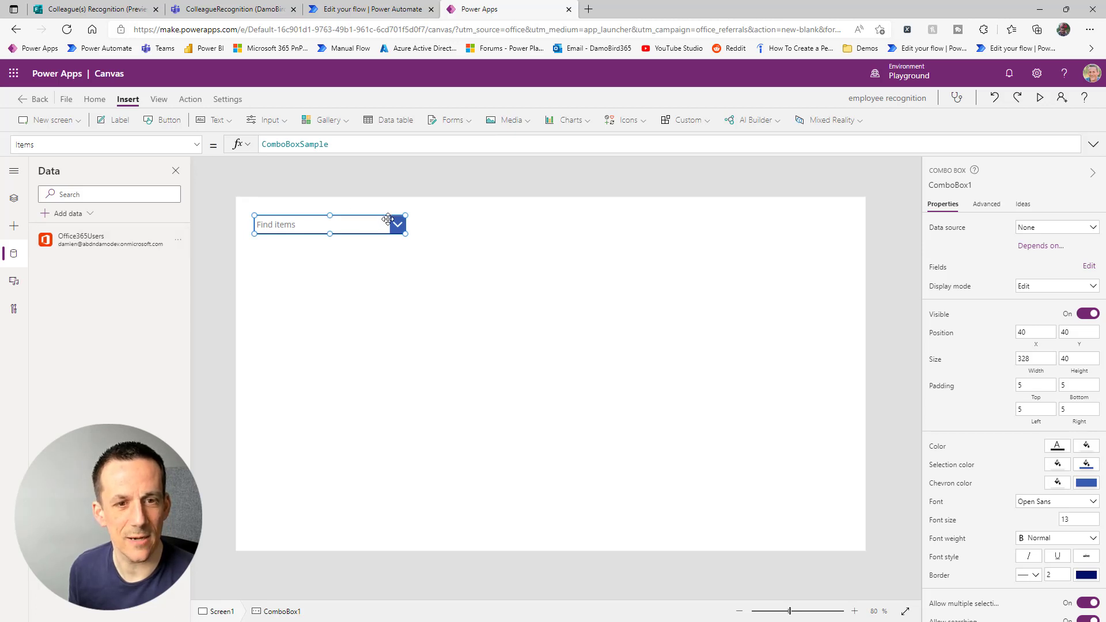
Replace the combo box's Items formula with the start of a user search, Office365Users.SearchUserV2({.
double_click(351, 142)
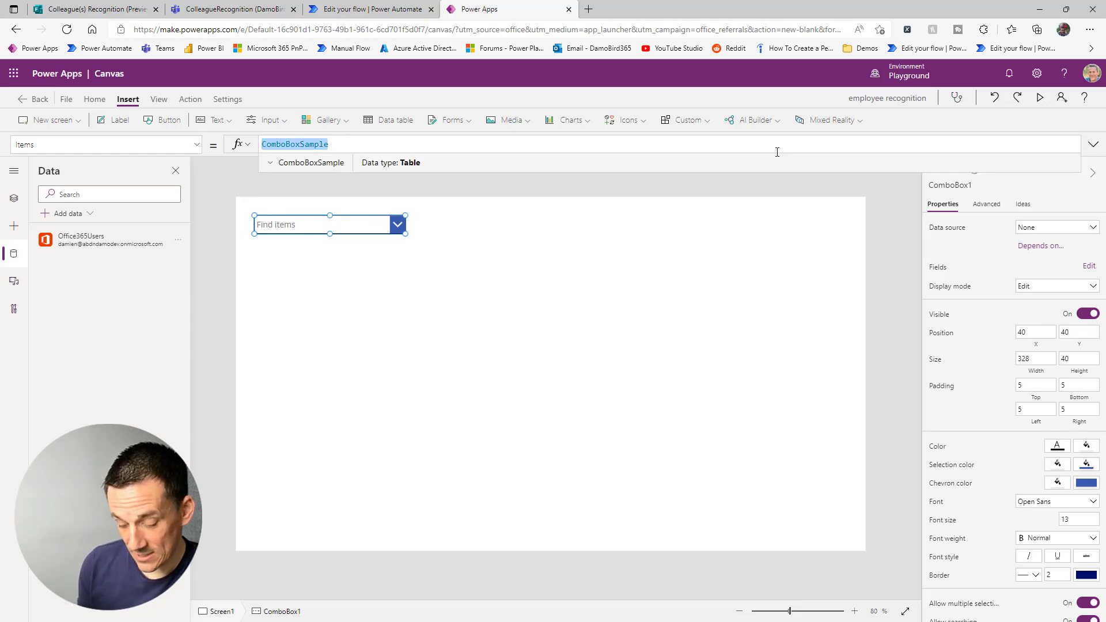
type("Office365")
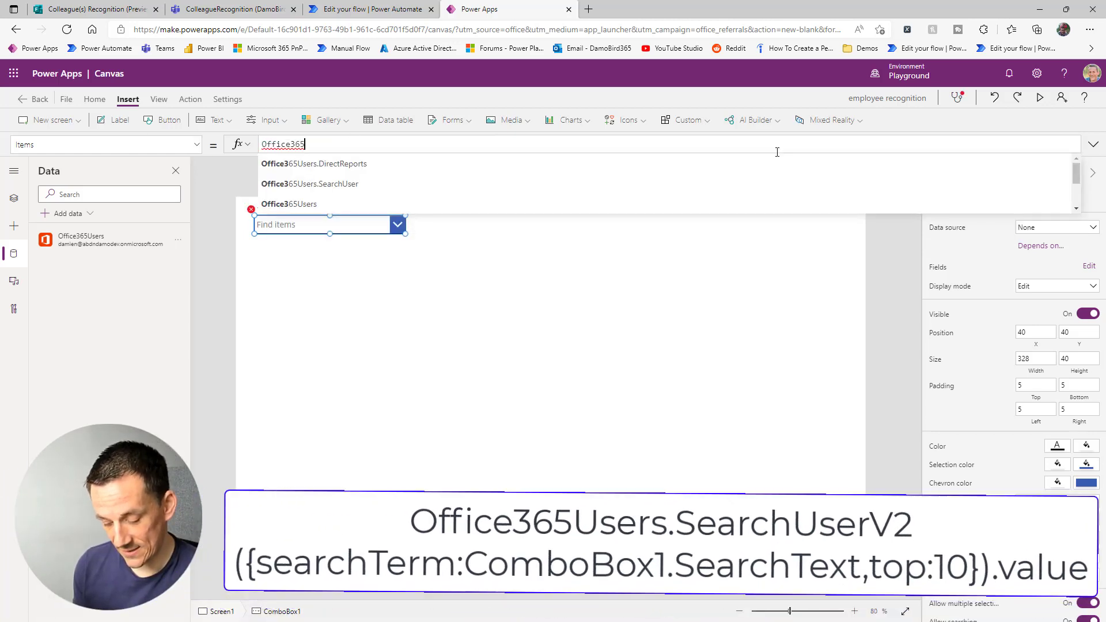
type("Users")
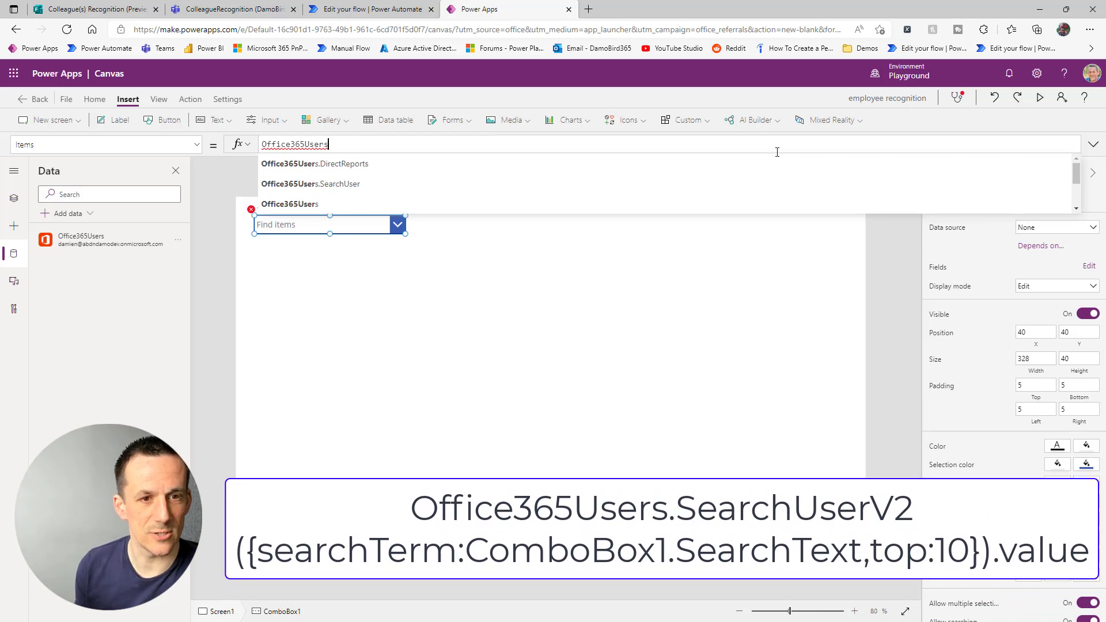
type(".S")
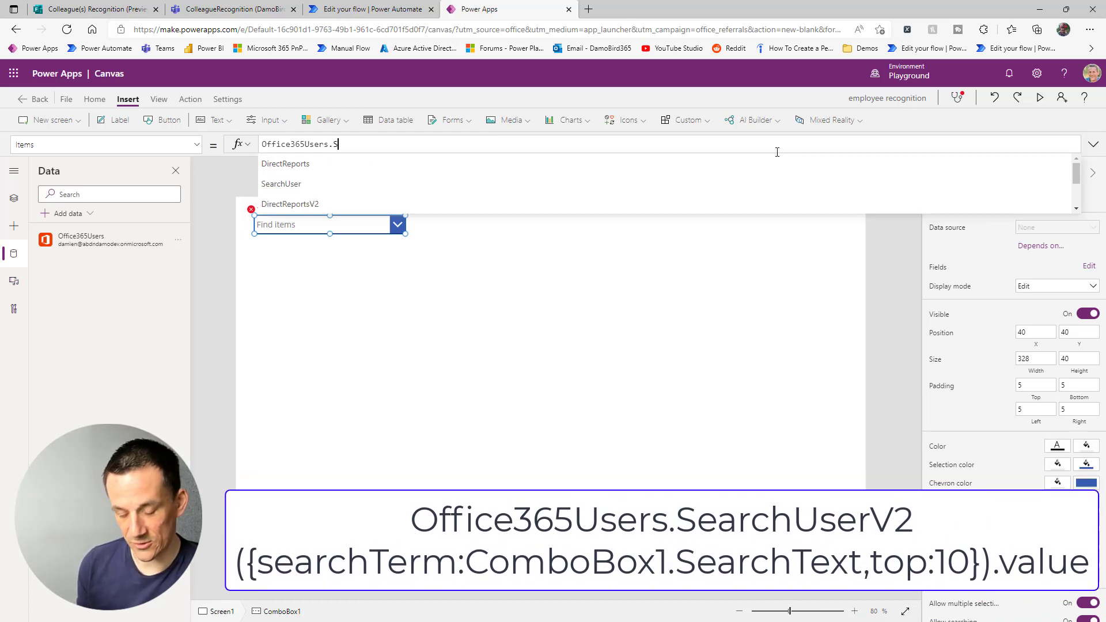
type("earchUserV2({")
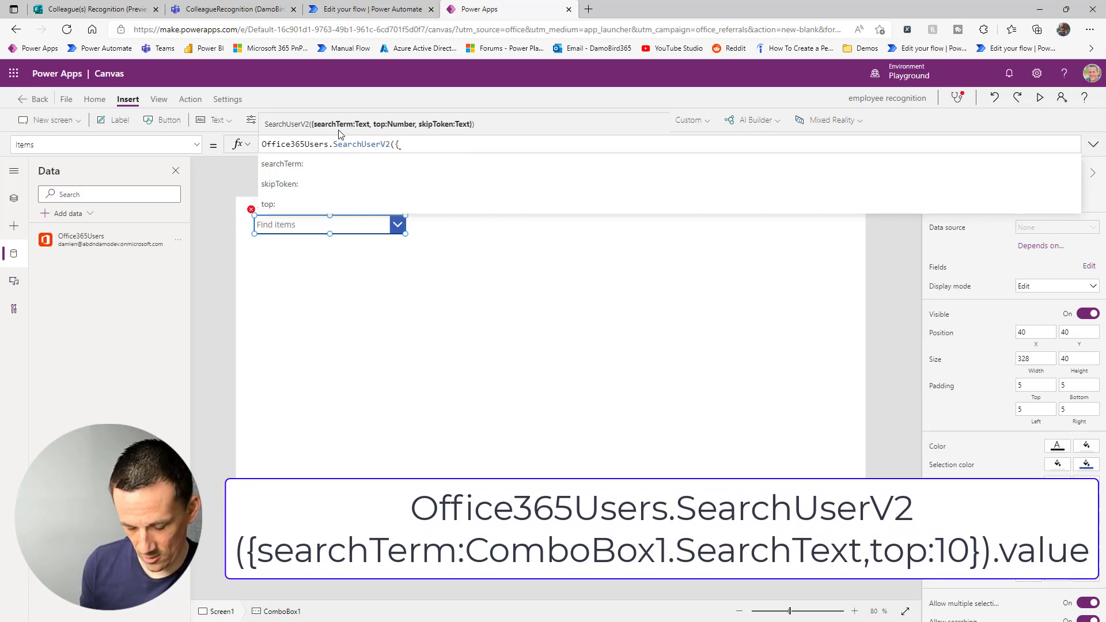
Supply searchTerm:ComboBox1.SearchText and top:10 as the arguments of the SearchUserV2 call in the combo box's Items formula.
type("earchTerm:")
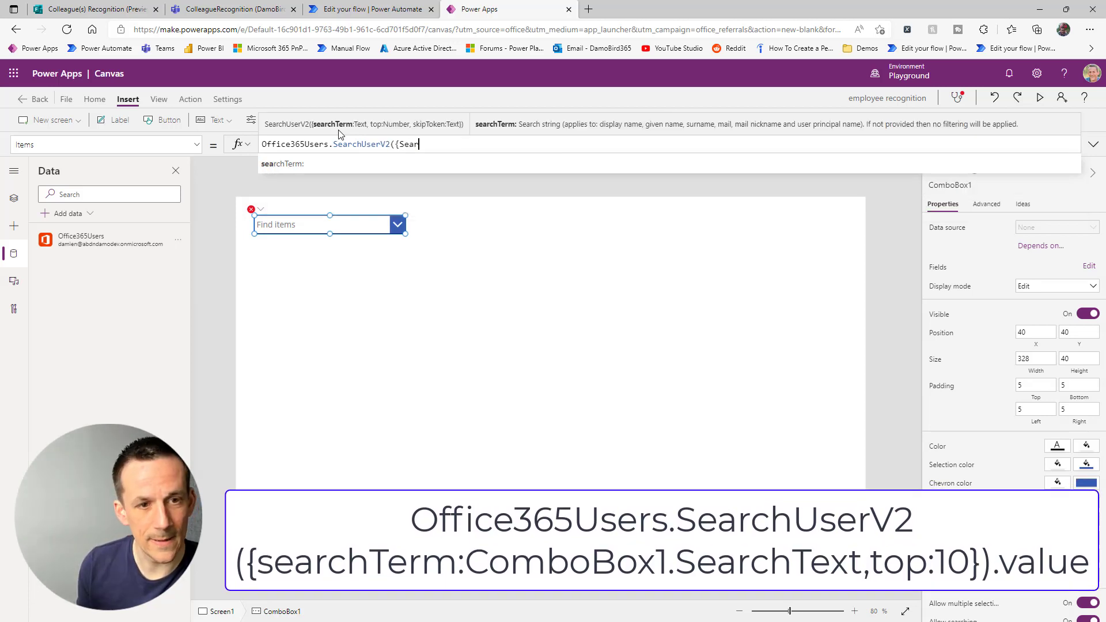
key("Tab")
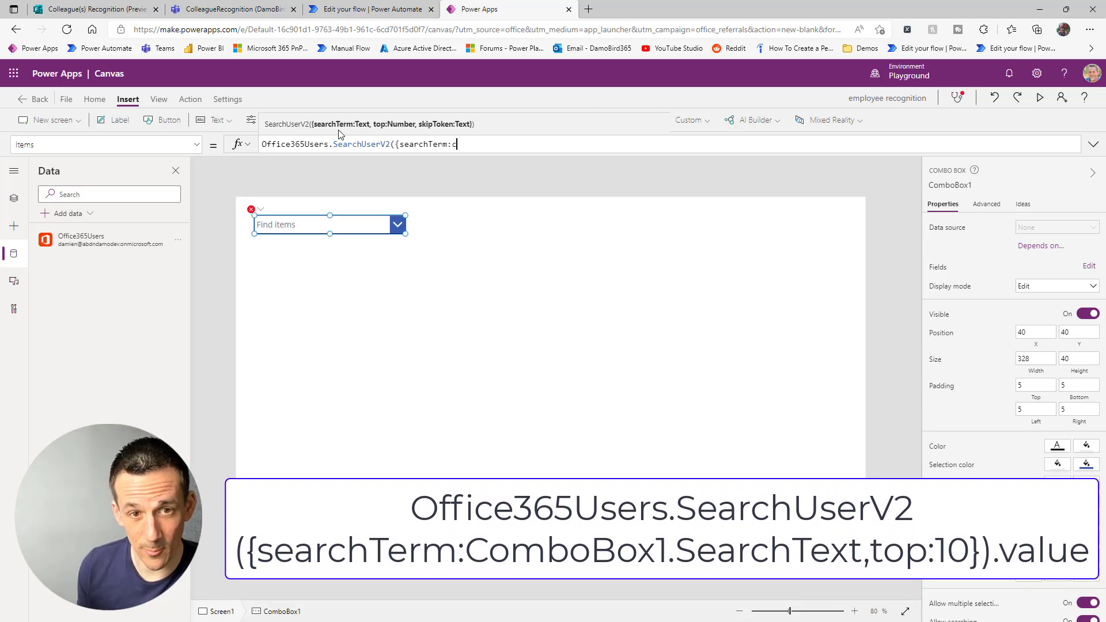
type("ombo")
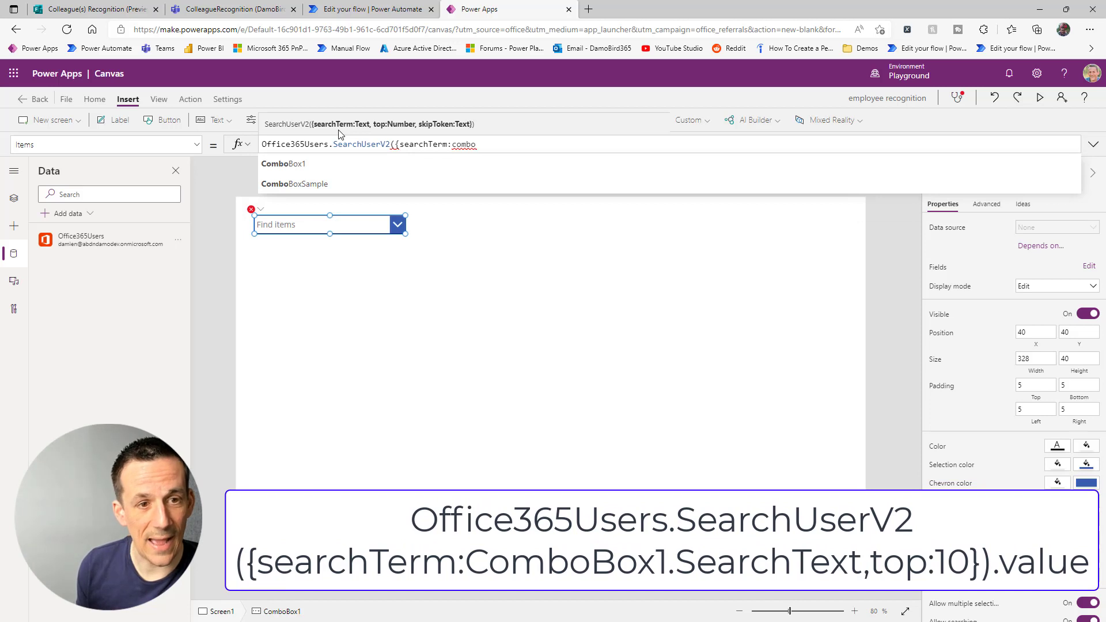
key("Tab")
type(".")
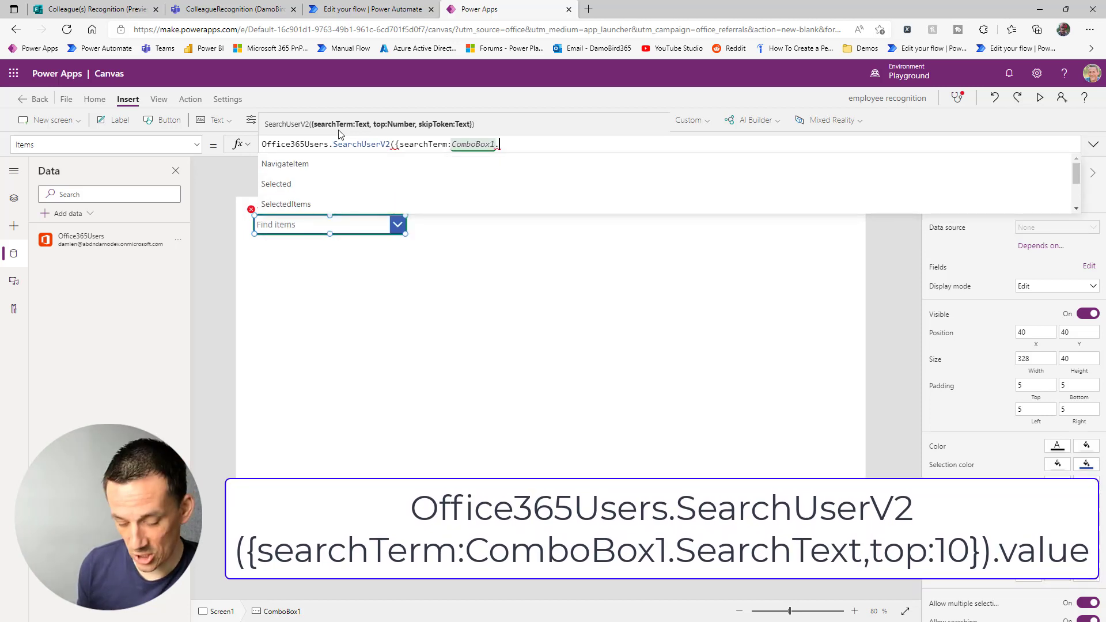
type("SearchText")
key("Tab")
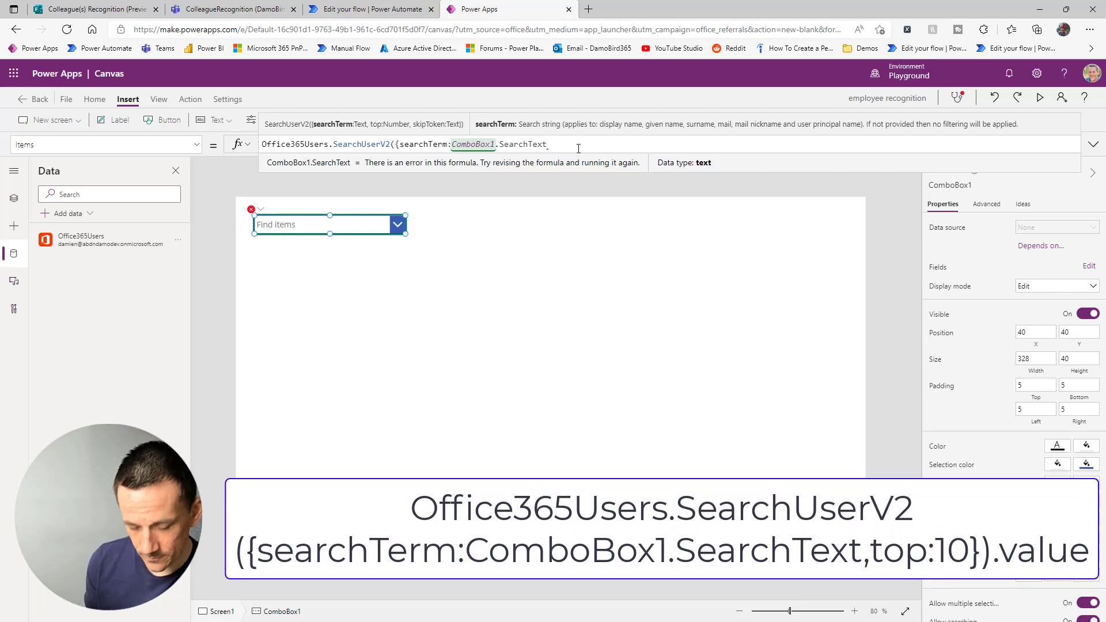
type(",to")
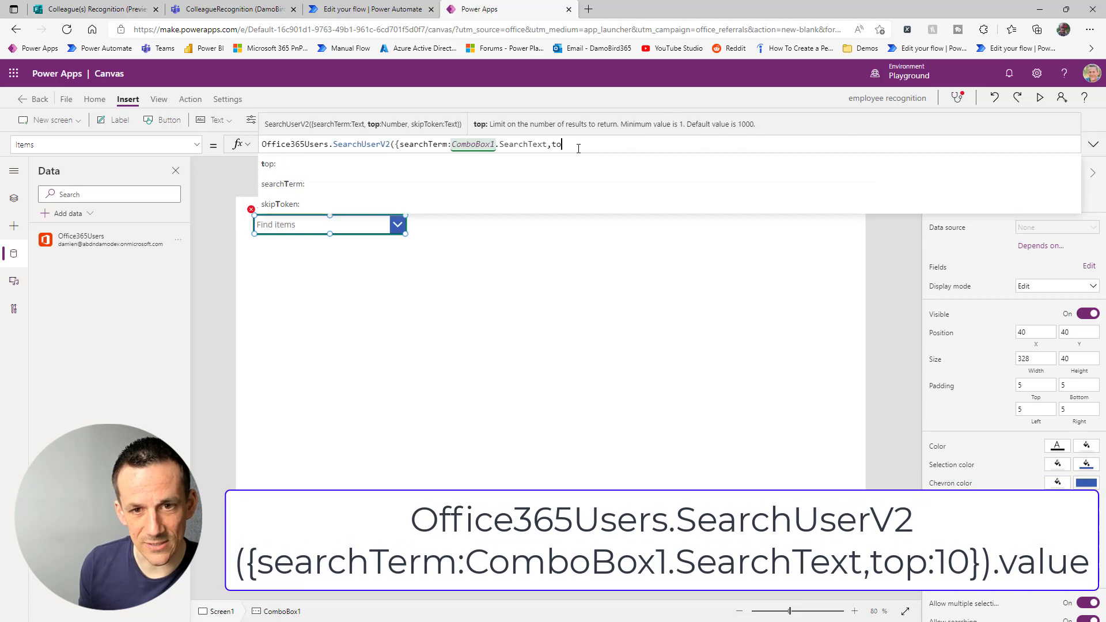
type("p:10")
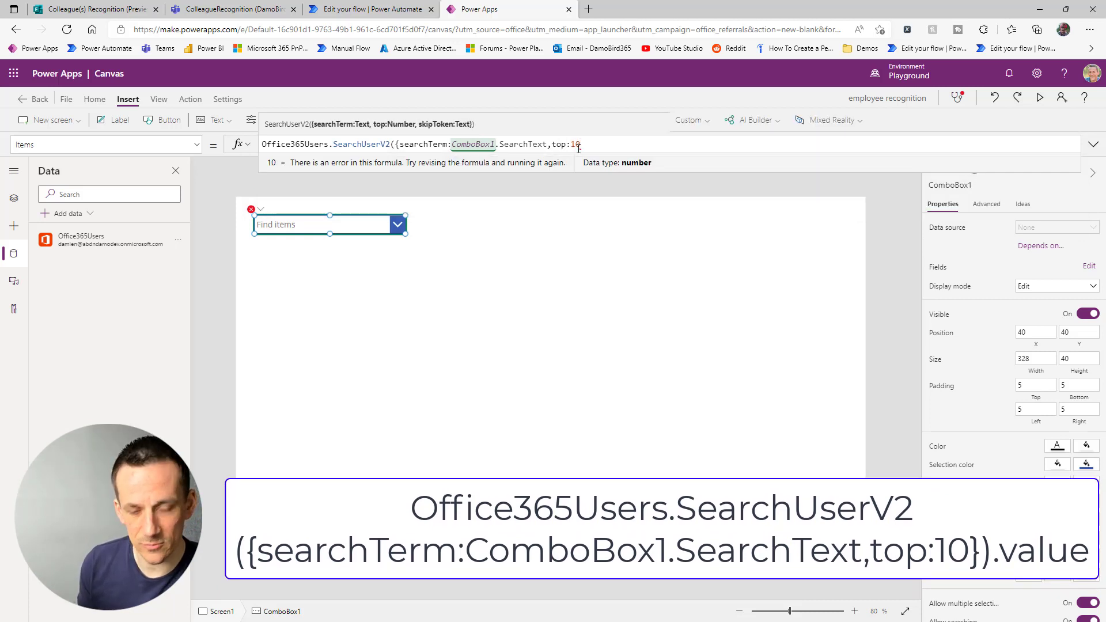
Close the SearchUserV2 call in the combo box's Items formula and append .value to return the user table.
type("}")
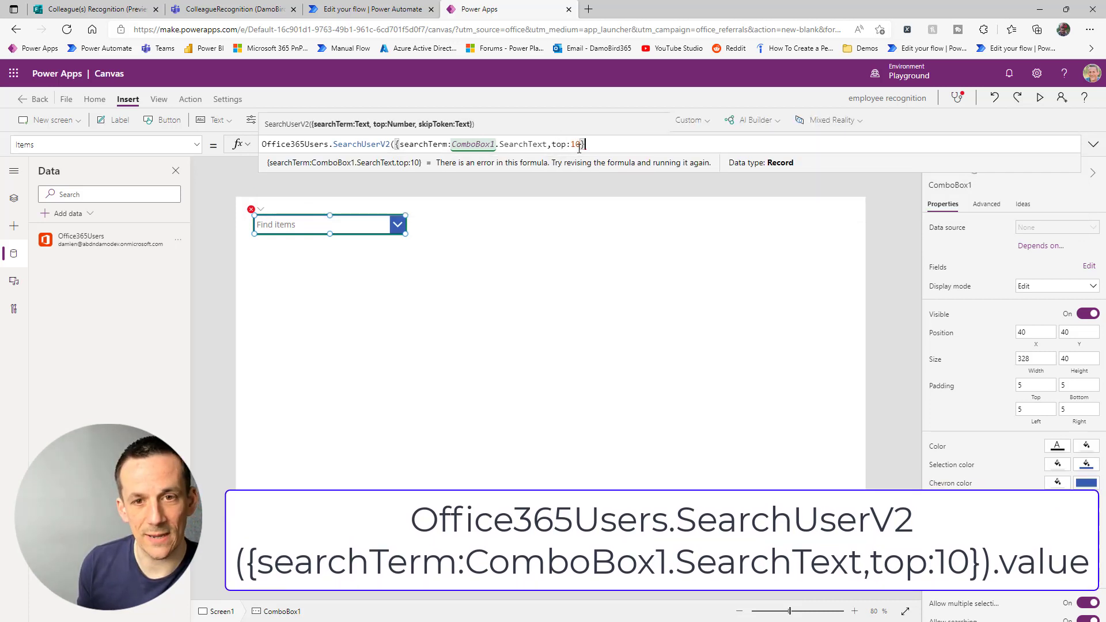
type(")")
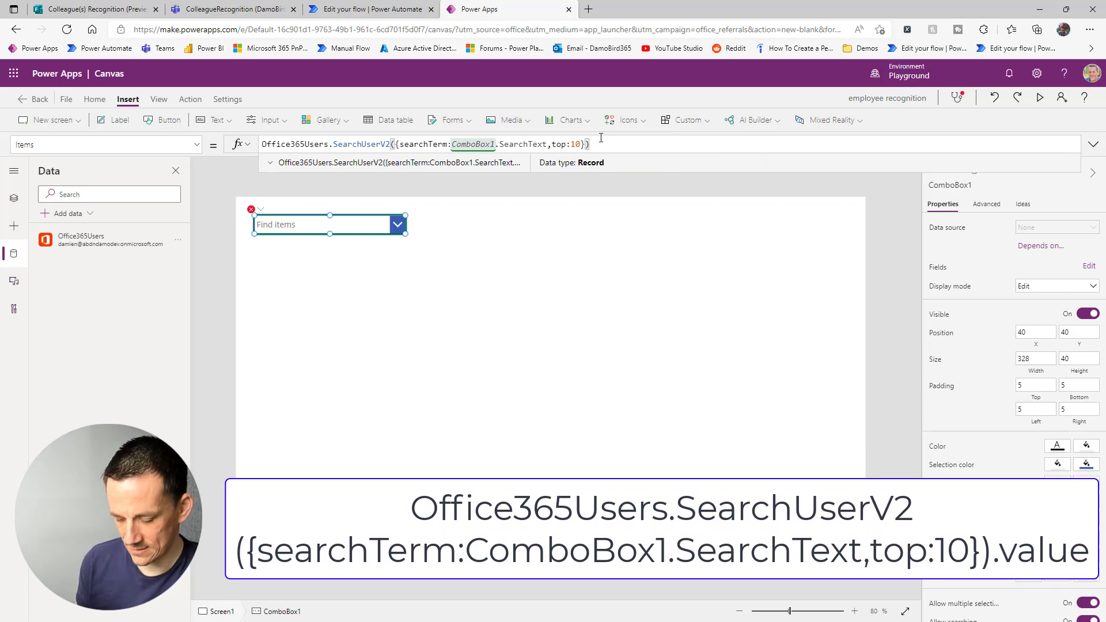
type(".")
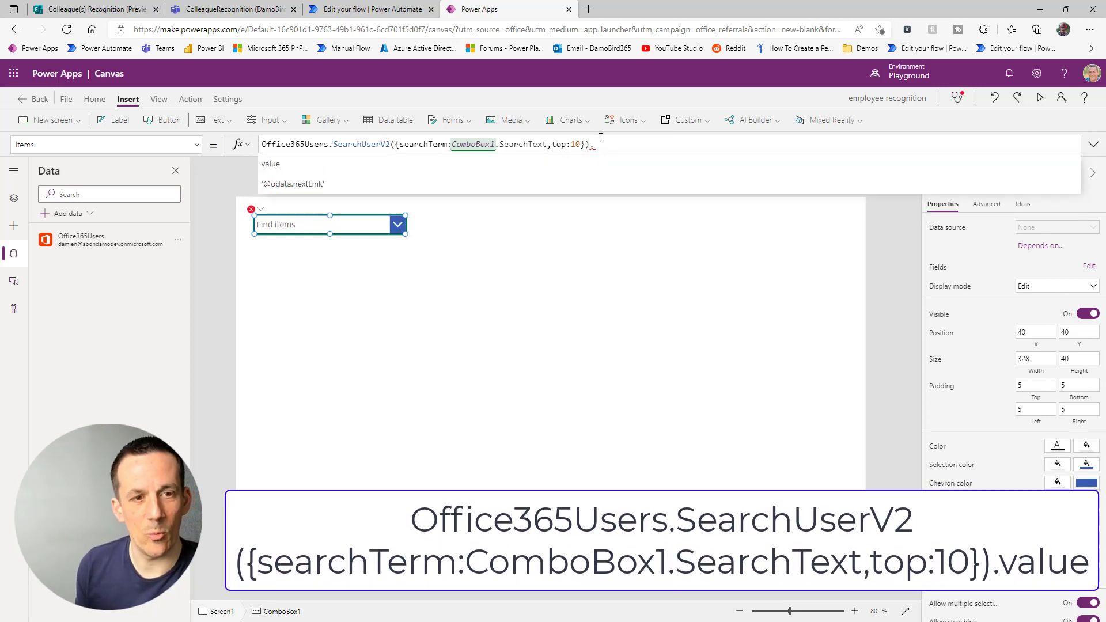
left_click(645, 164)
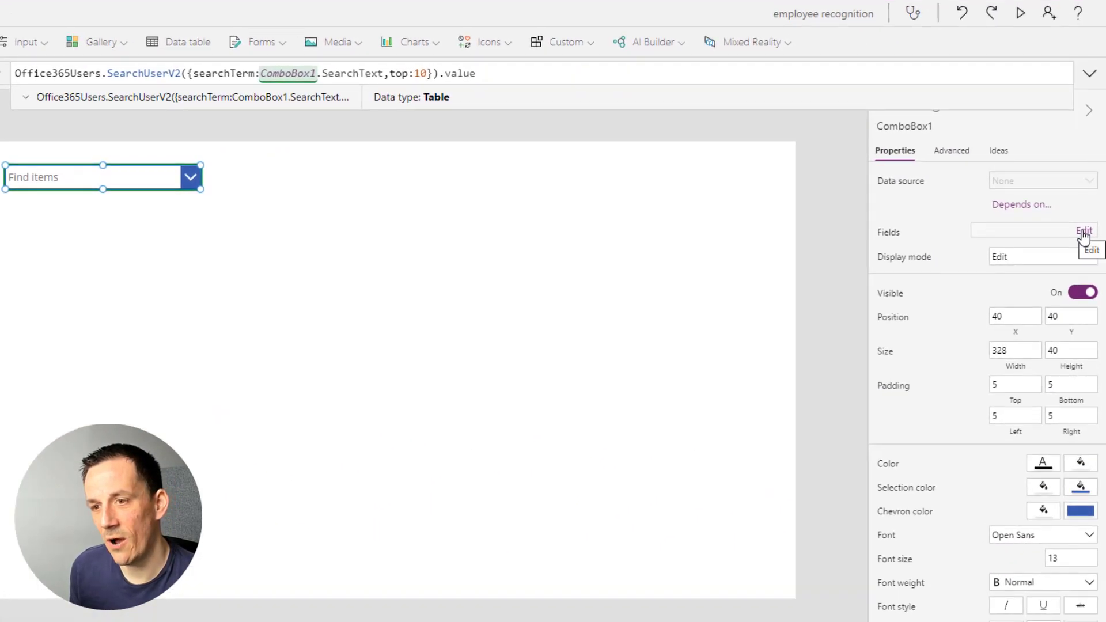
Set both the primary text and the SearchField of the combo box to DisplayName.
left_click(1089, 265)
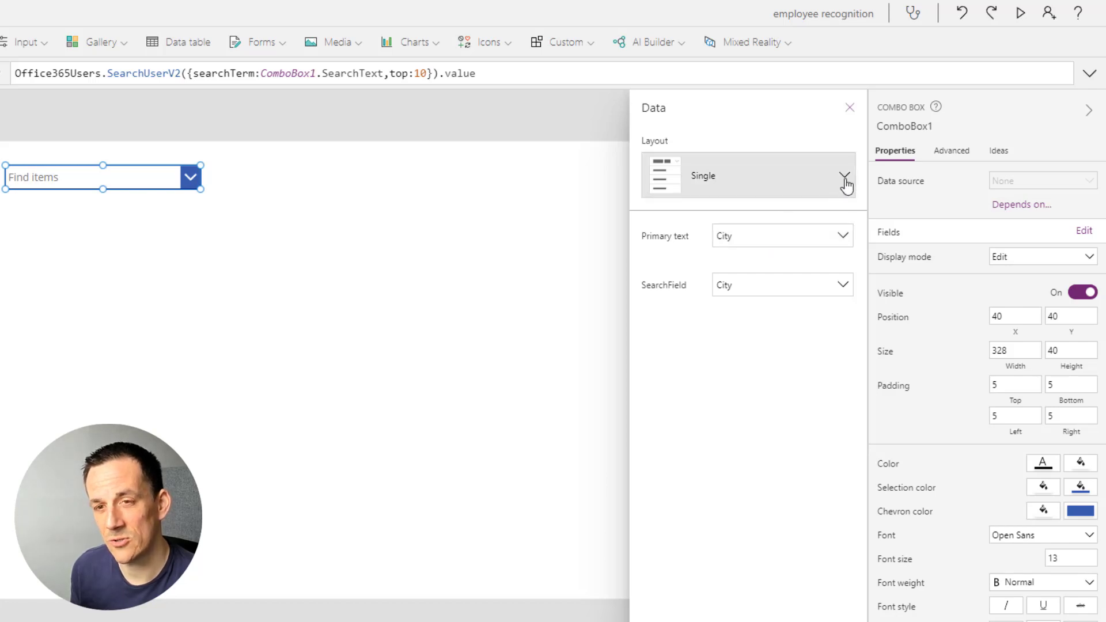
left_click(843, 239)
left_click(767, 334)
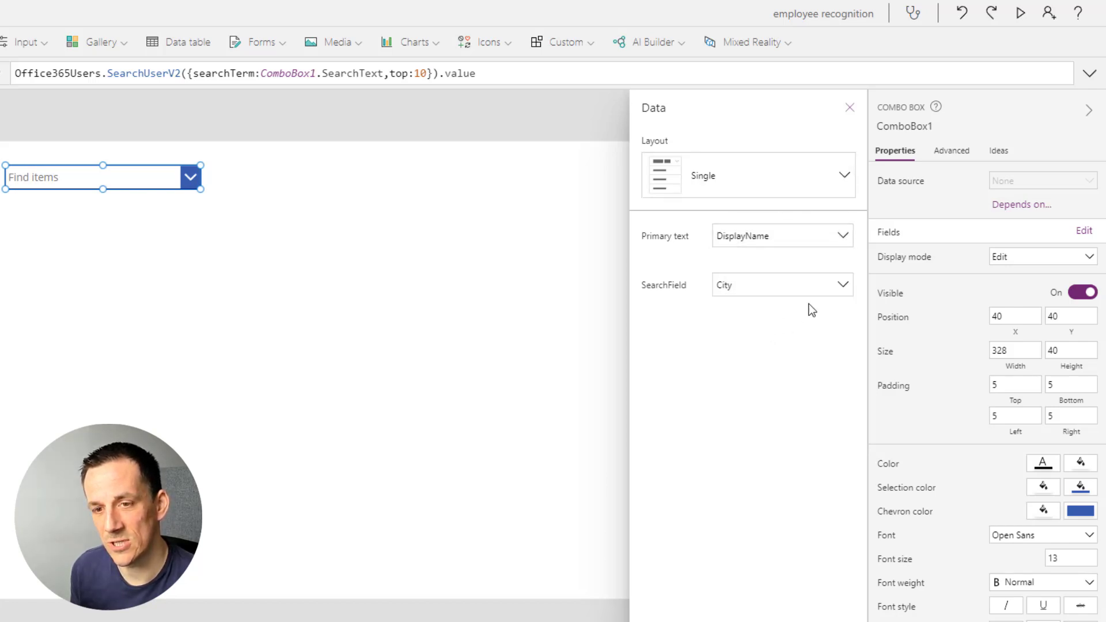
left_click(838, 287)
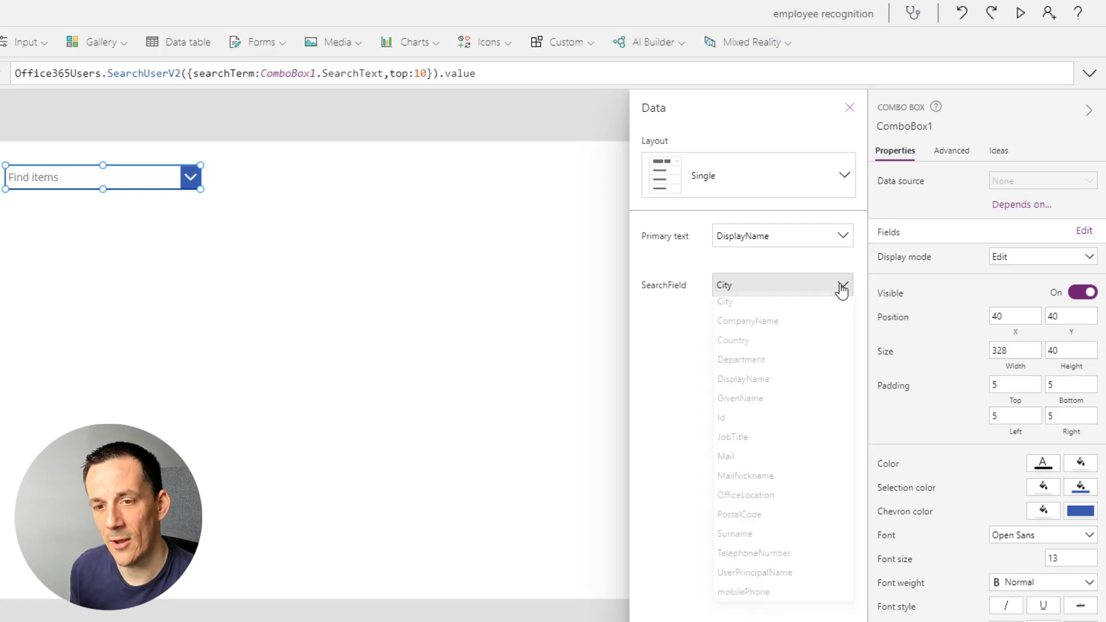
left_click(759, 389)
left_click(849, 107)
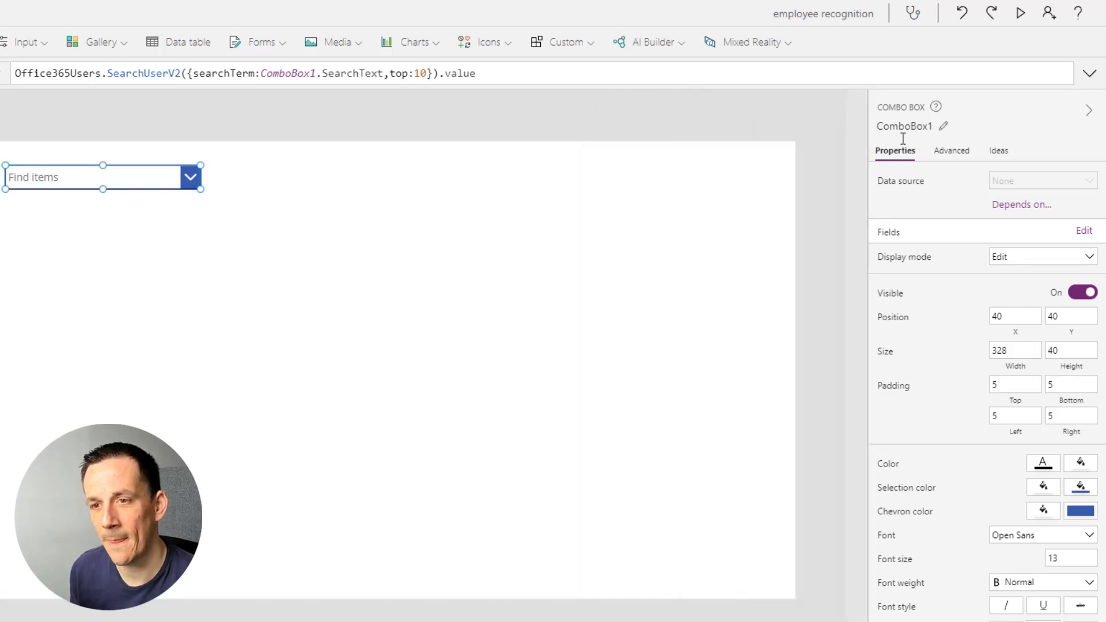
Review the combo box's advanced data properties, from DisplayFields and SearchFields to SelectMultiple and IsSearchable.
left_click(950, 151)
scroll(957, 357, "down", 2)
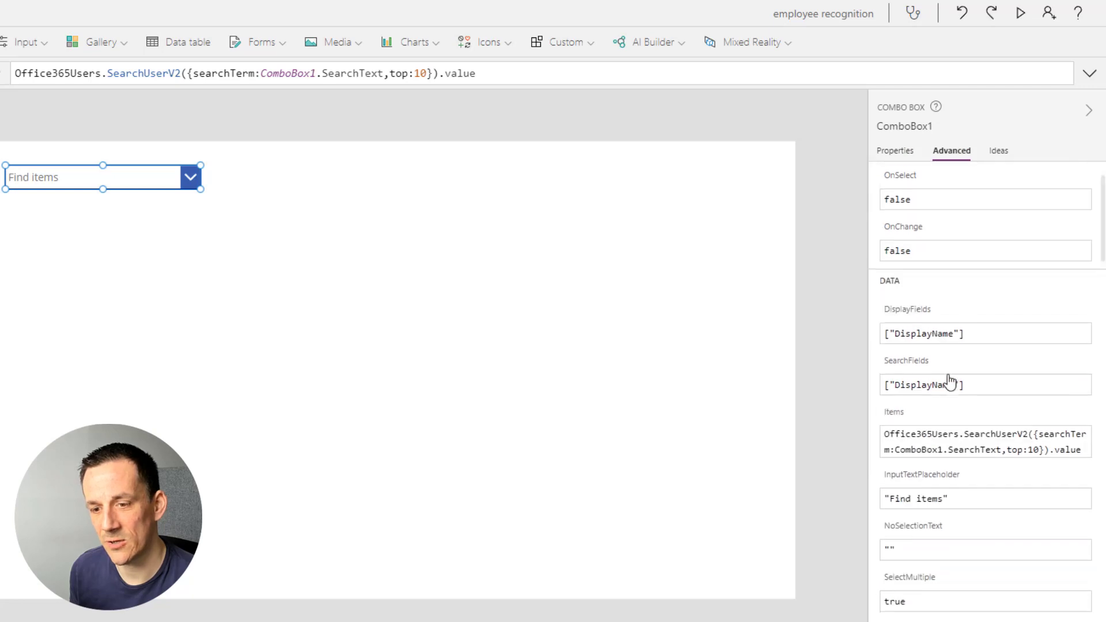
scroll(949, 382, "down", 3)
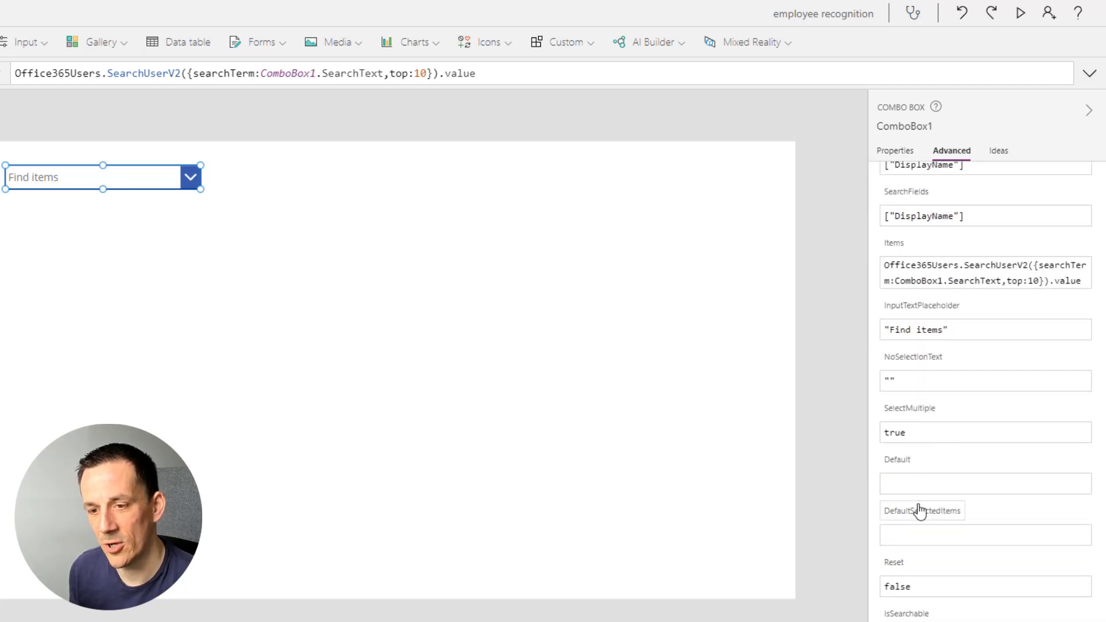
scroll(920, 511, "down", 2)
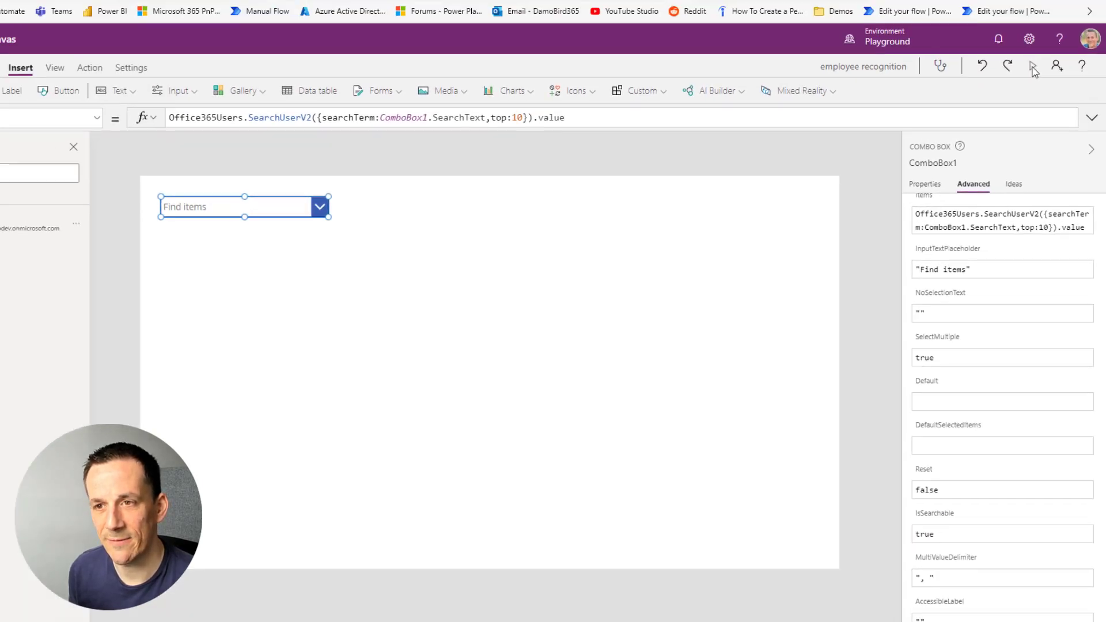
Test the combo box in the app preview by searching for a colleague by partial first name and selecting the match.
left_click(1021, 13)
left_click(323, 132)
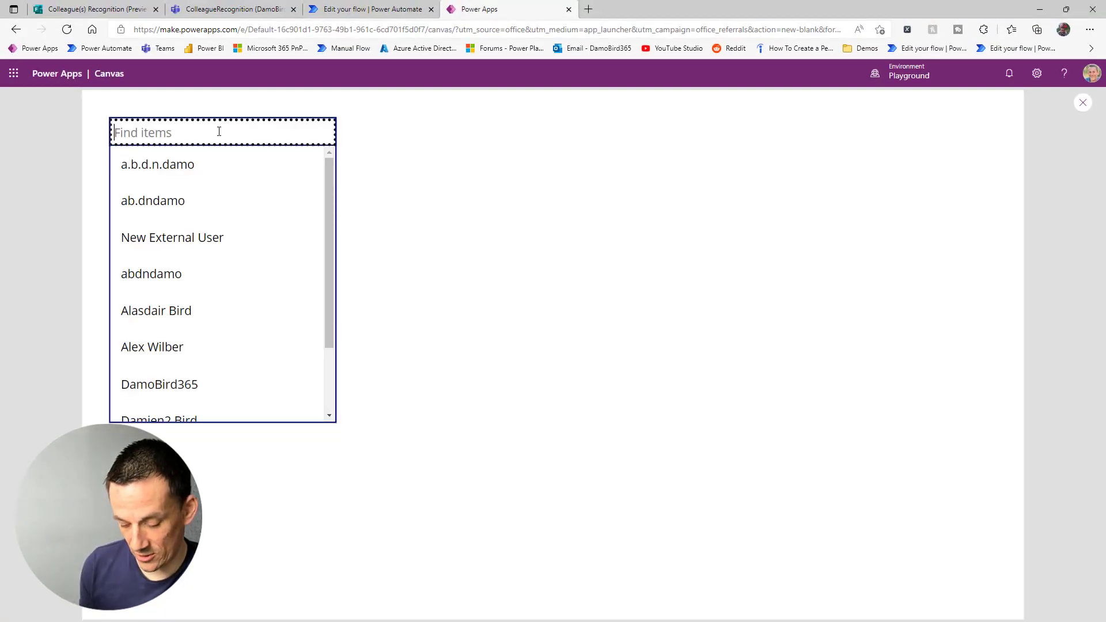
type("henr")
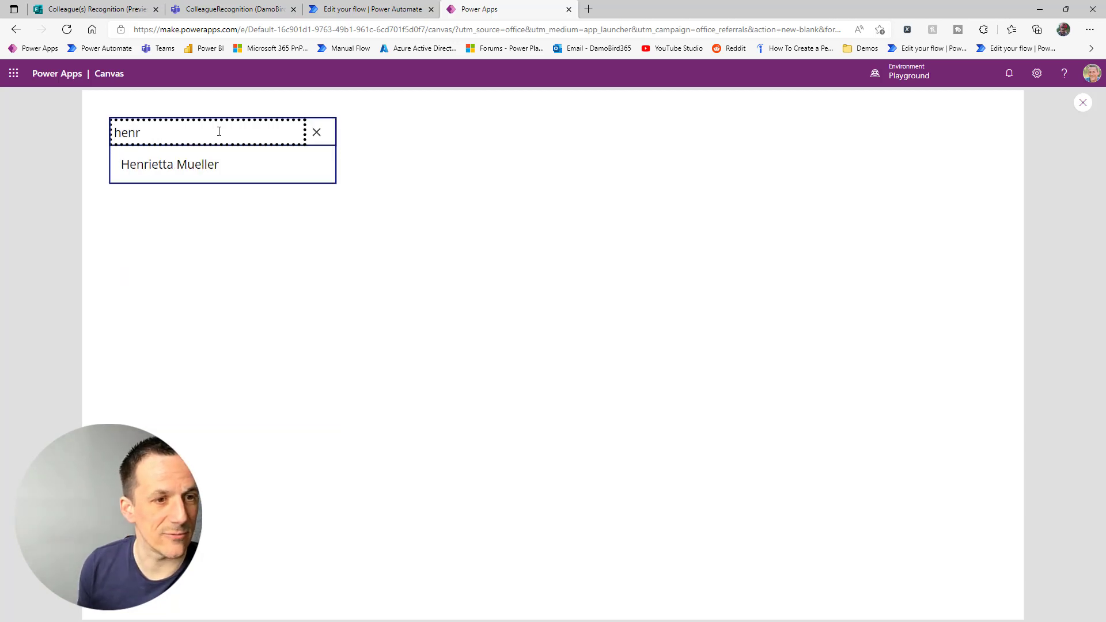
left_click(208, 163)
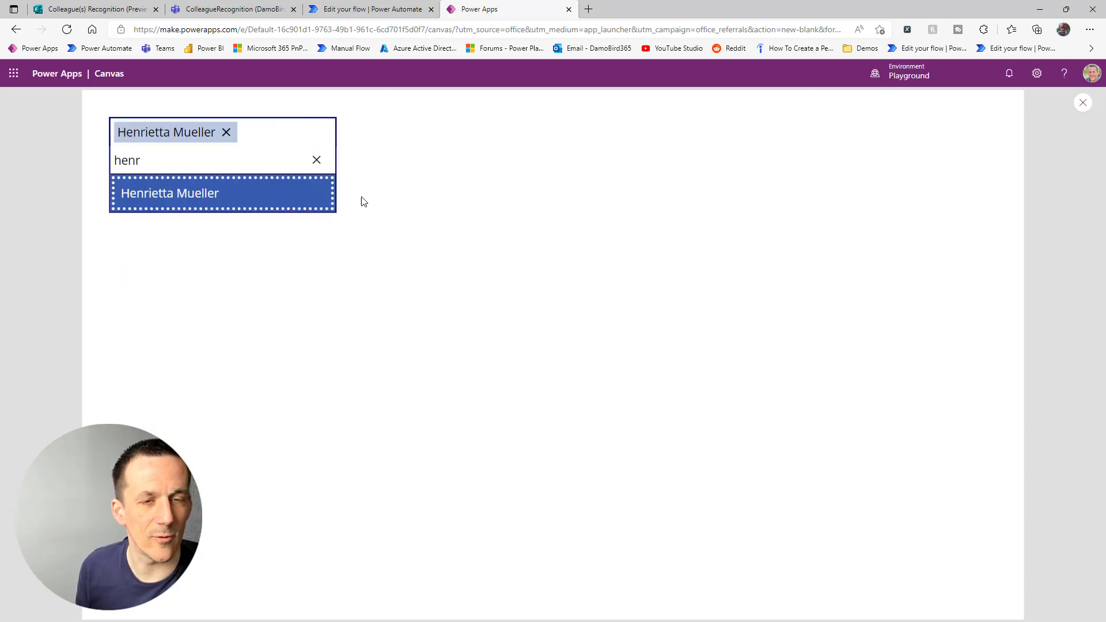
left_click(1083, 103)
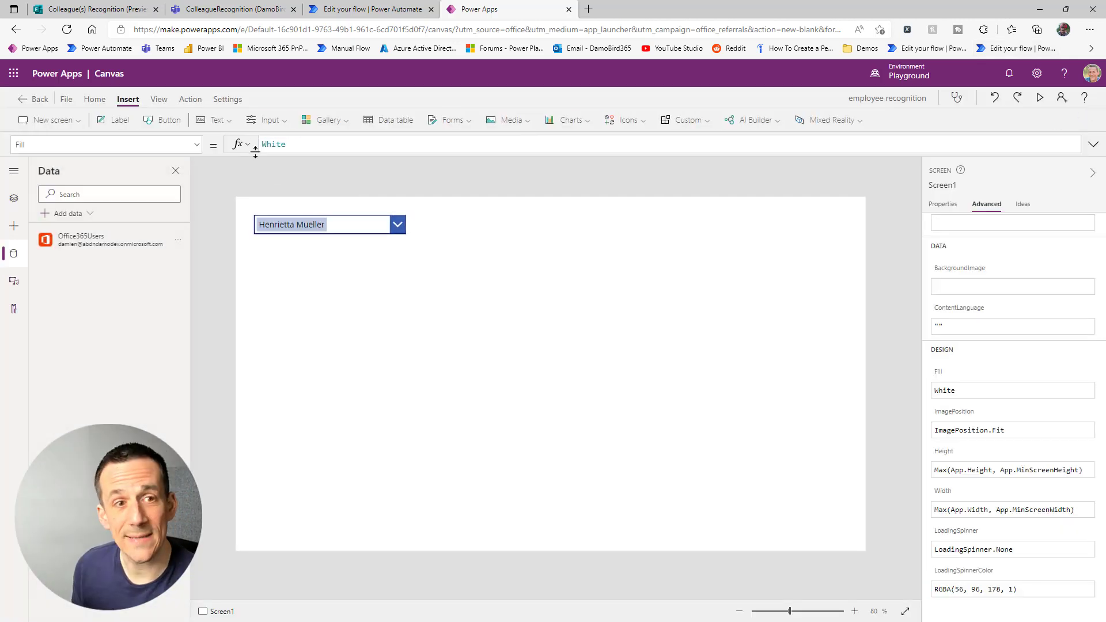
Insert a large text input beside the combo box and a button just below the text input's lower right corner.
left_click(217, 120)
left_click(224, 163)
left_click_drag(365, 230, 681, 324)
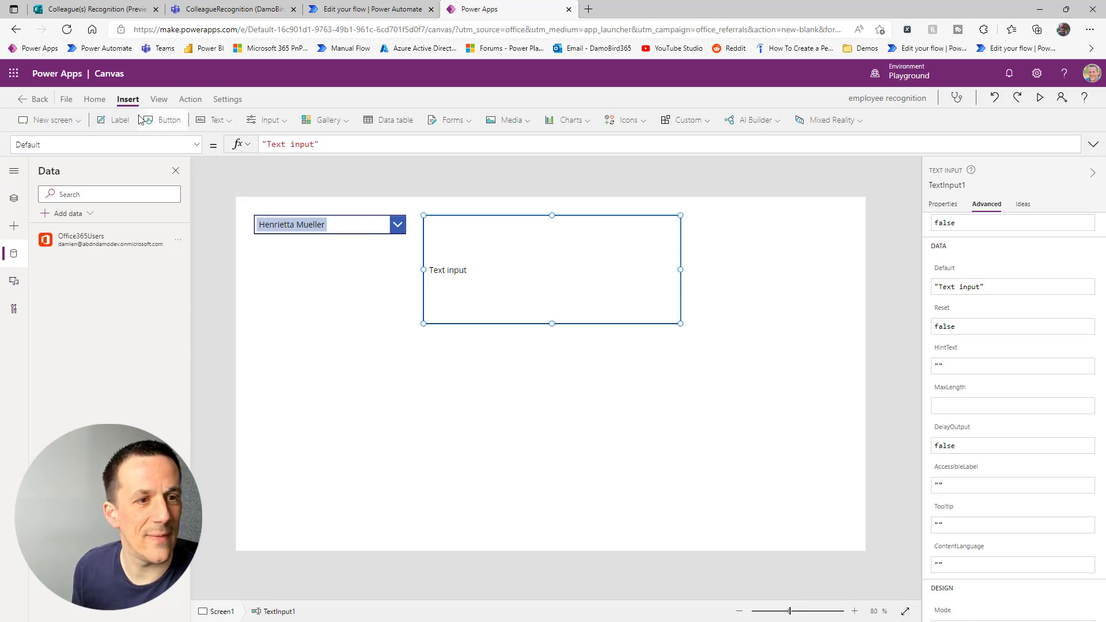
left_click(173, 120)
left_click_drag(305, 237, 654, 354)
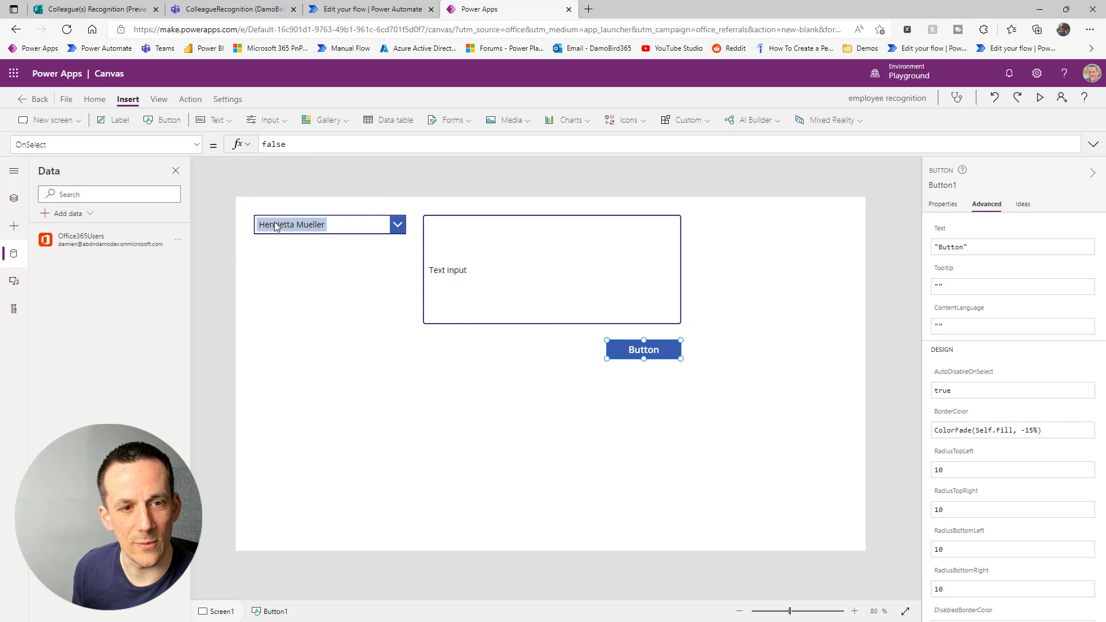
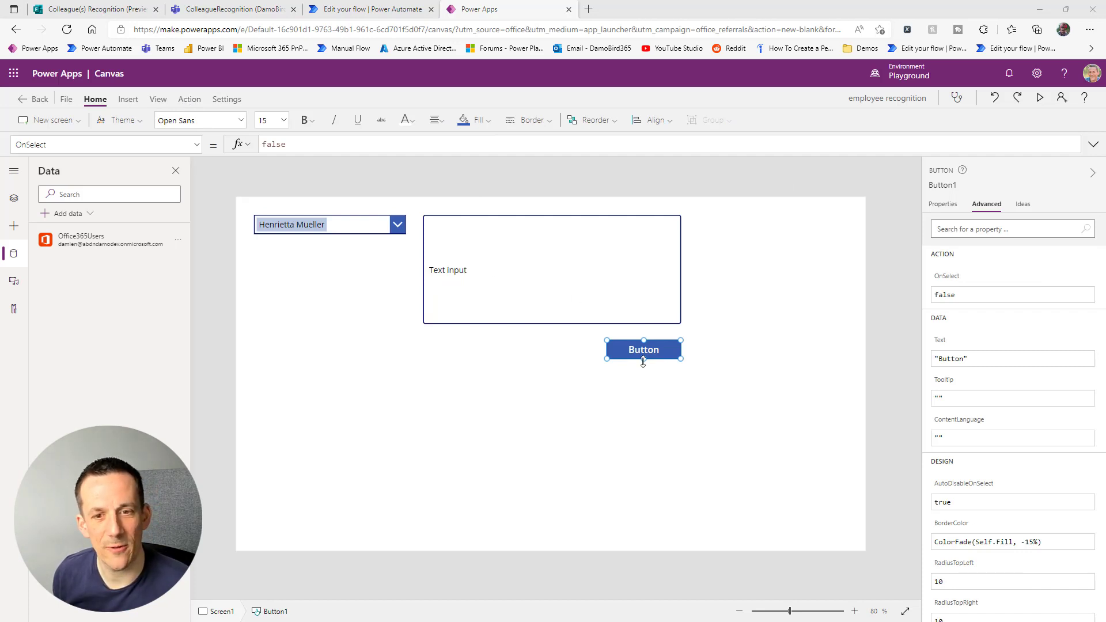
Create a new Power Automate flow for the button from the Power Apps button template.
left_click(189, 100)
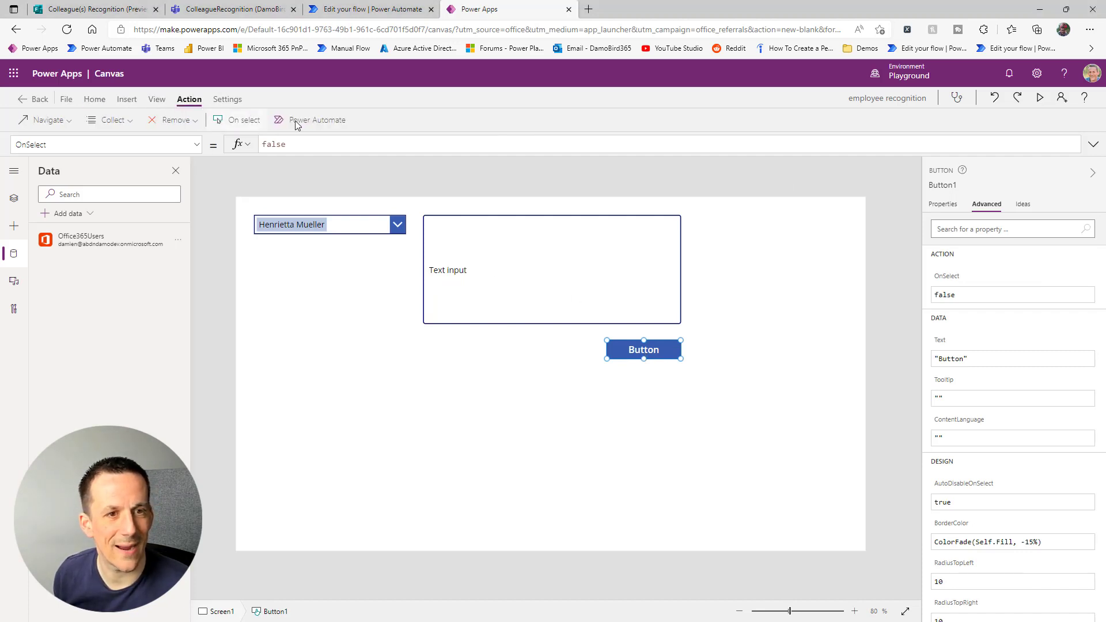
left_click(311, 121)
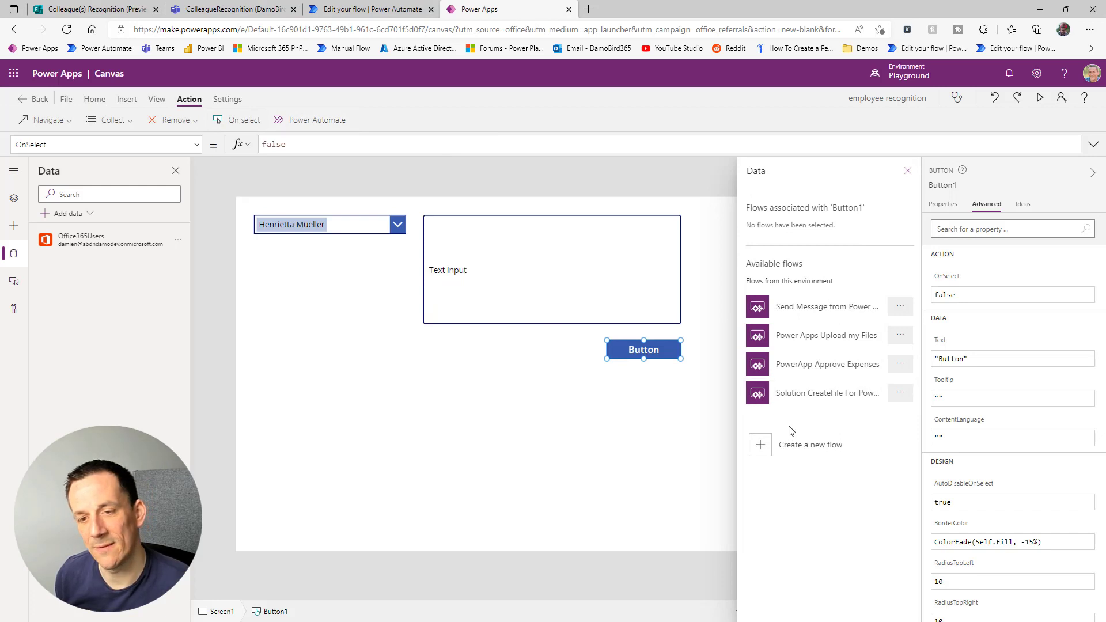
left_click(818, 449)
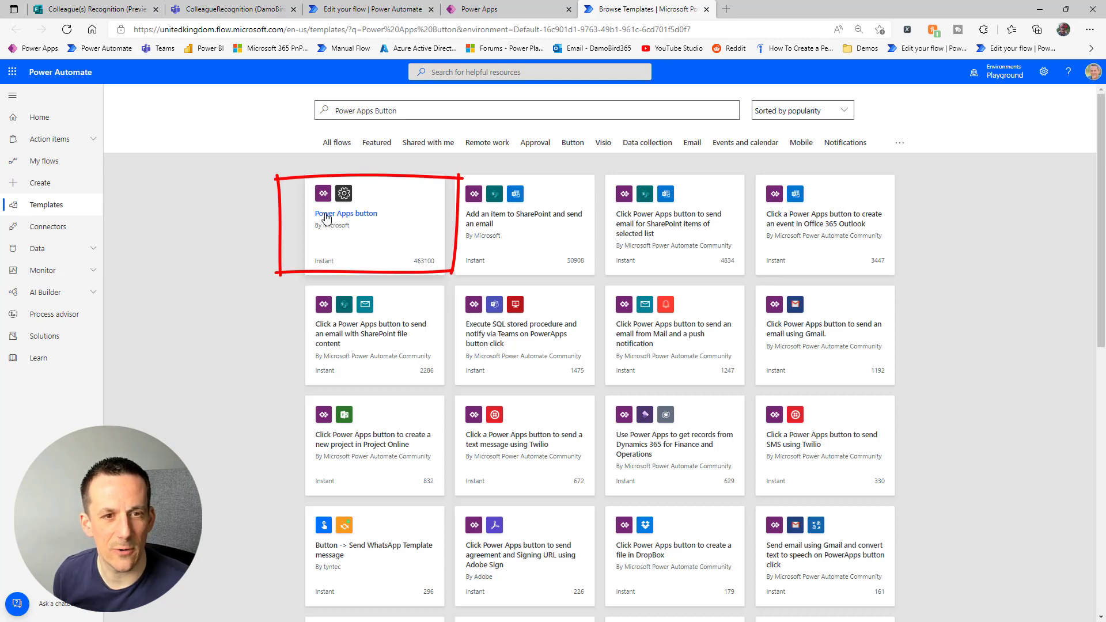
left_click(344, 219)
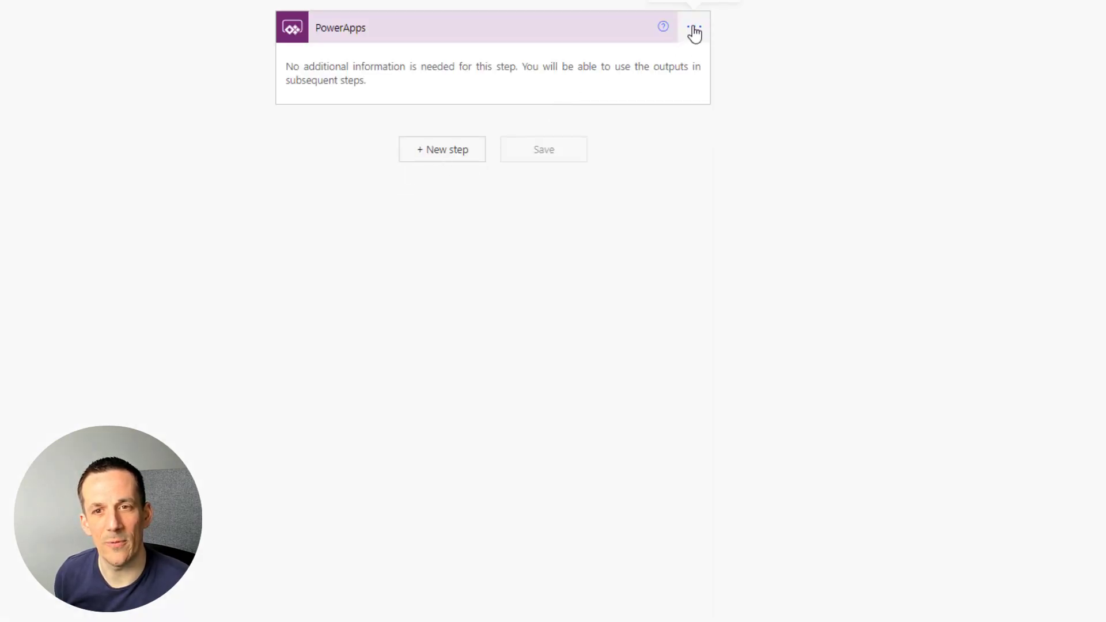
Replace the flow's PowerApps trigger with the PowerApps (V2) trigger.
left_click(695, 28)
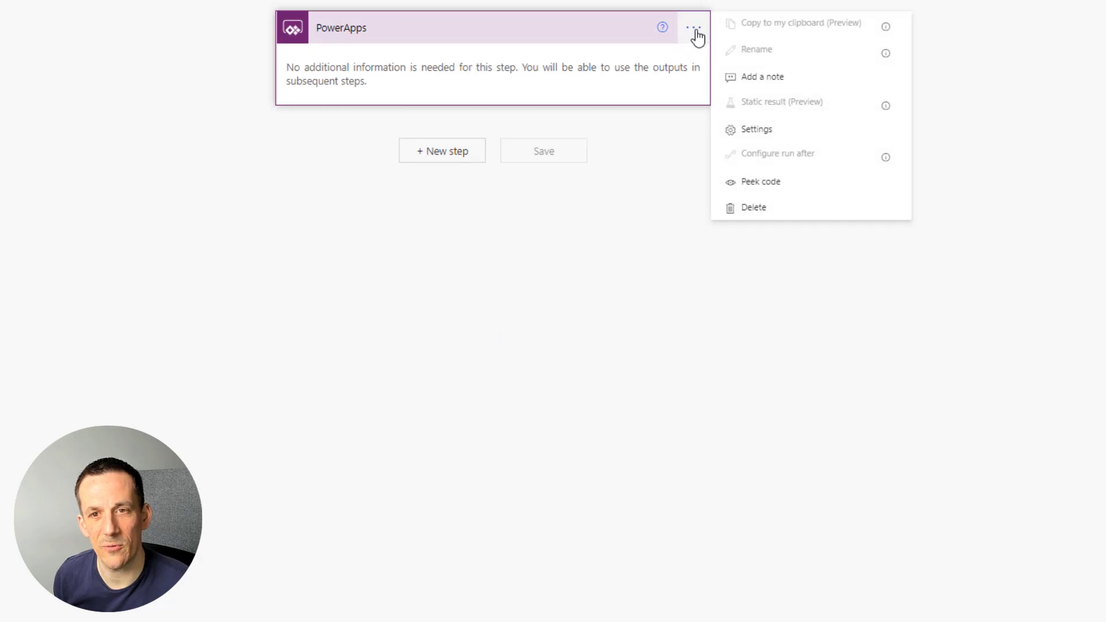
left_click(751, 210)
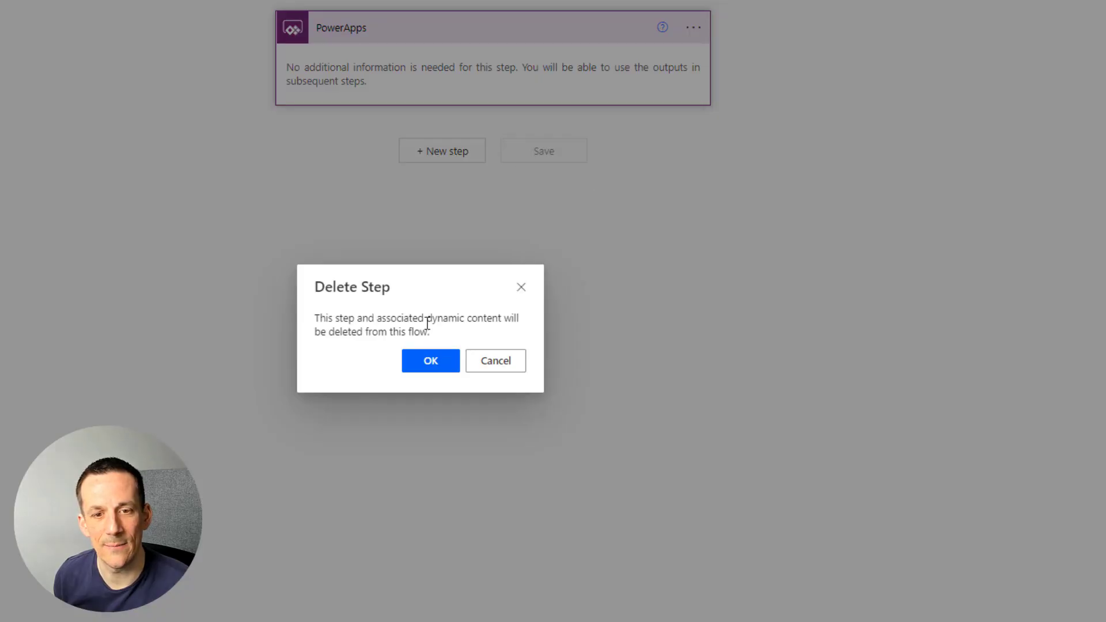
left_click(428, 370)
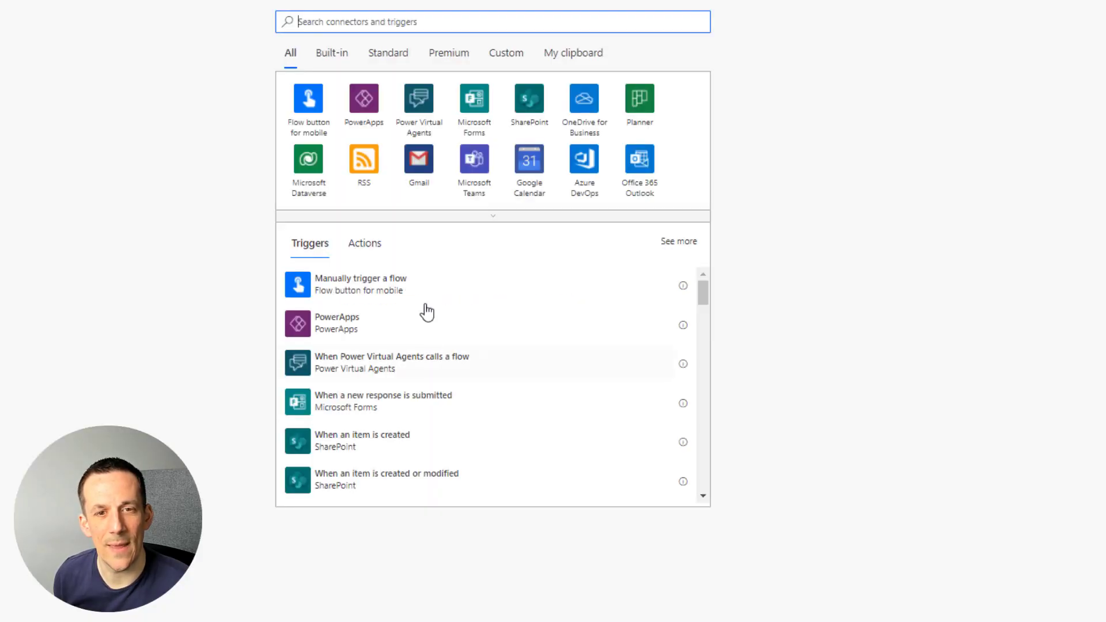
left_click(369, 102)
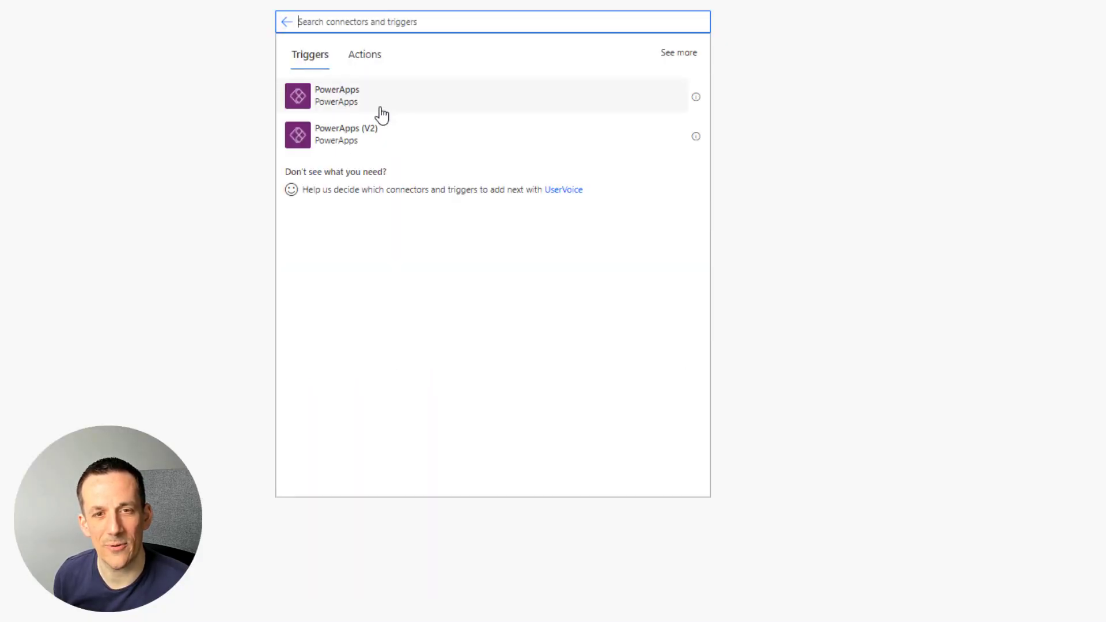
left_click(358, 146)
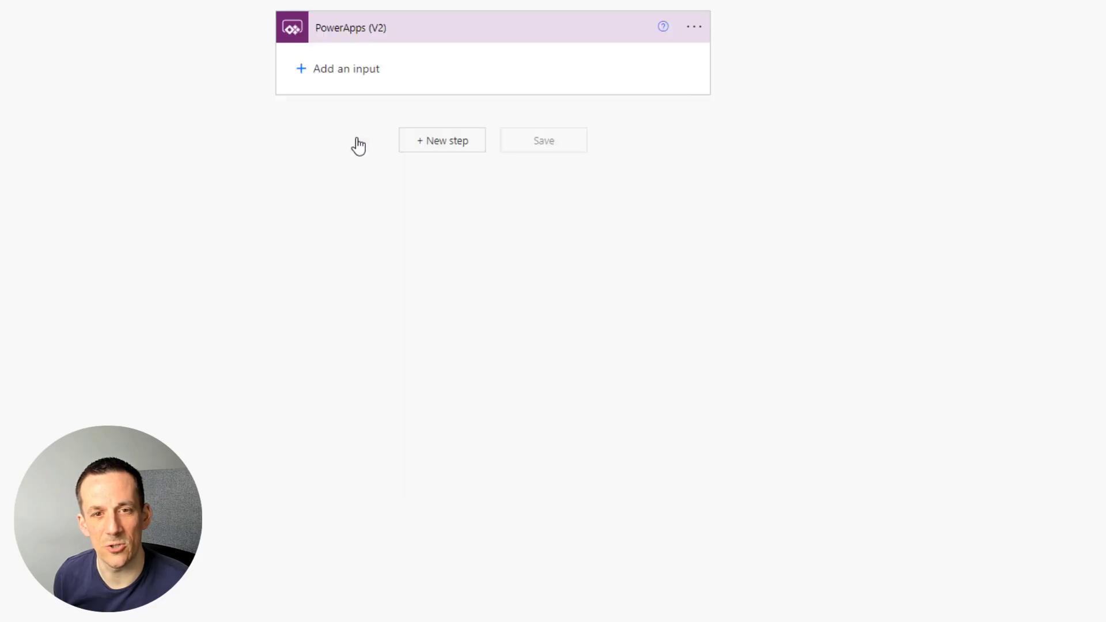
Add two text inputs named Colleagues and Feedback to the PowerApps (V2) trigger.
left_click(360, 69)
left_click(325, 95)
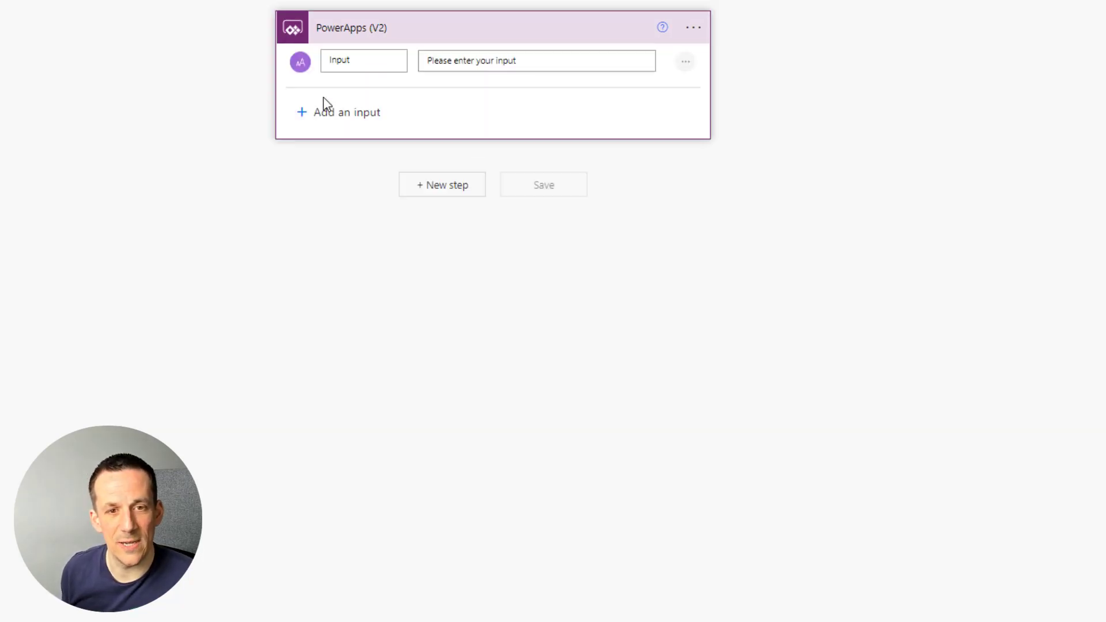
double_click(365, 62)
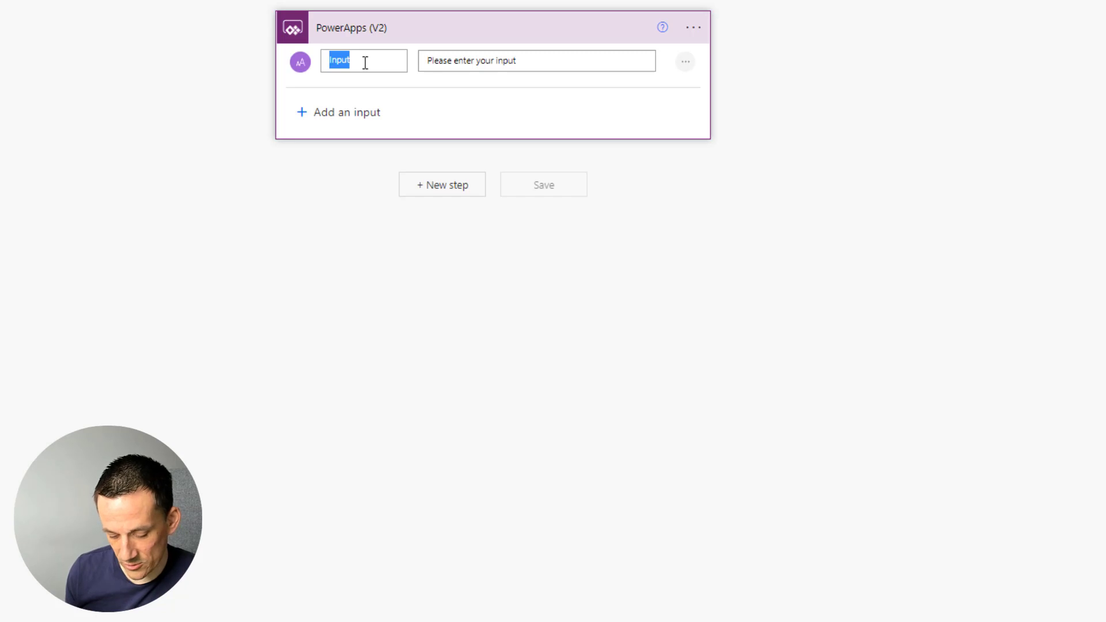
type("Colleagues")
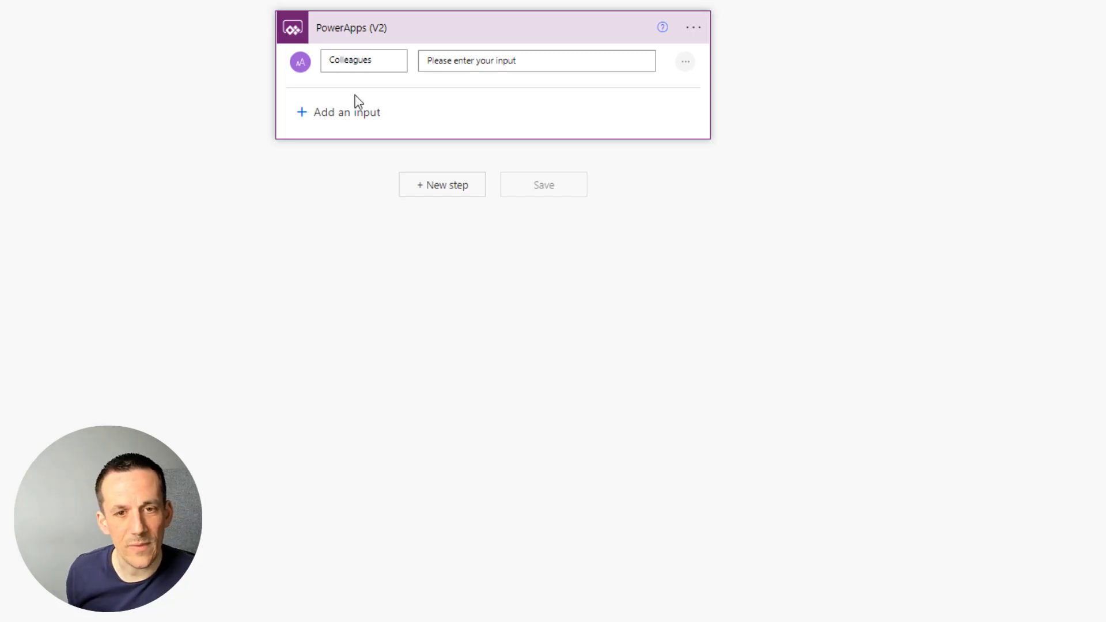
left_click(357, 104)
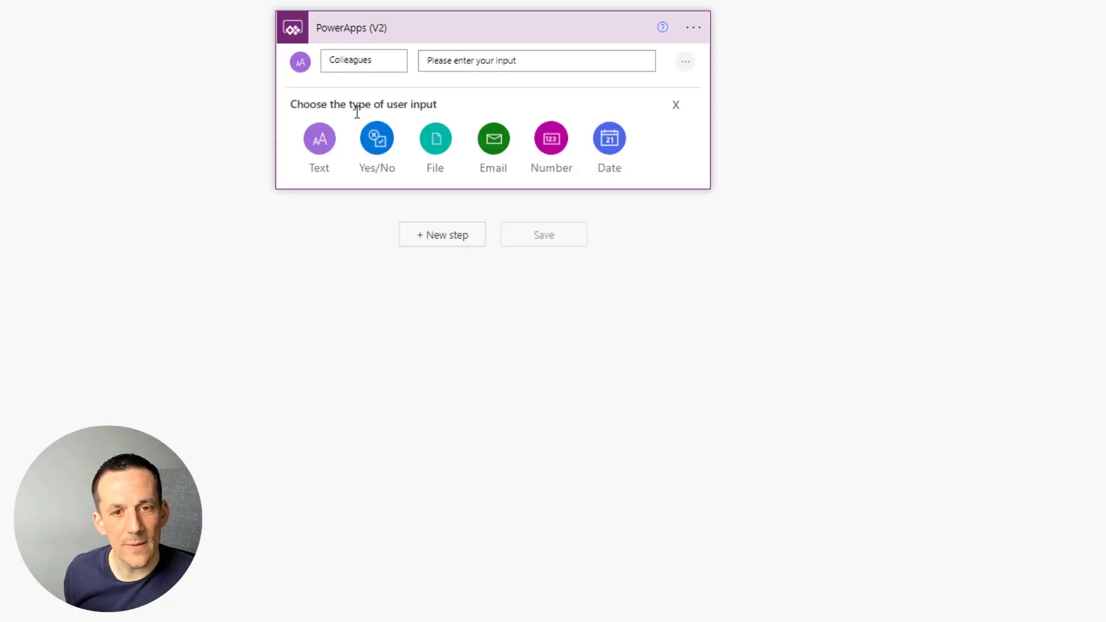
left_click(326, 138)
triple_click(365, 113)
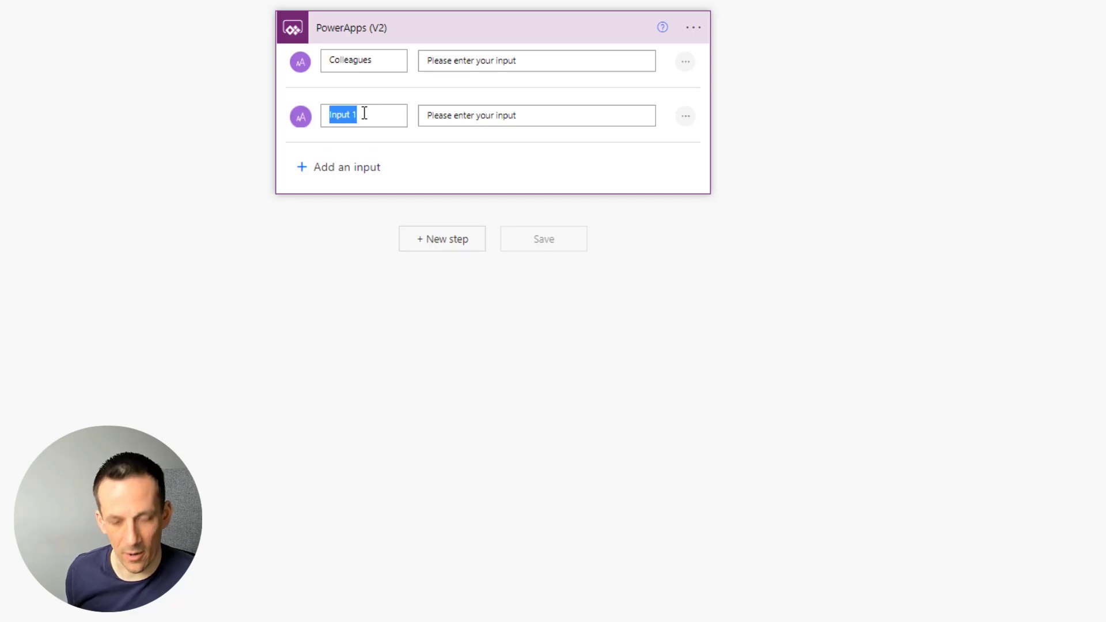
type("Feedback")
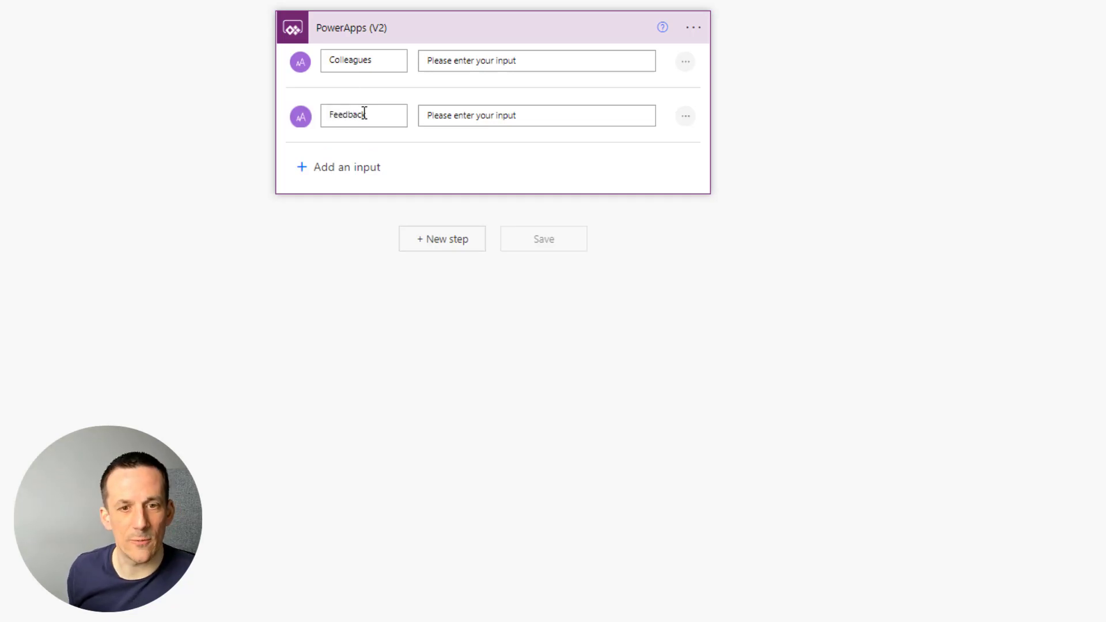
Add a third text input named User to the PowerApps (V2) trigger.
left_click(342, 171)
left_click(320, 195)
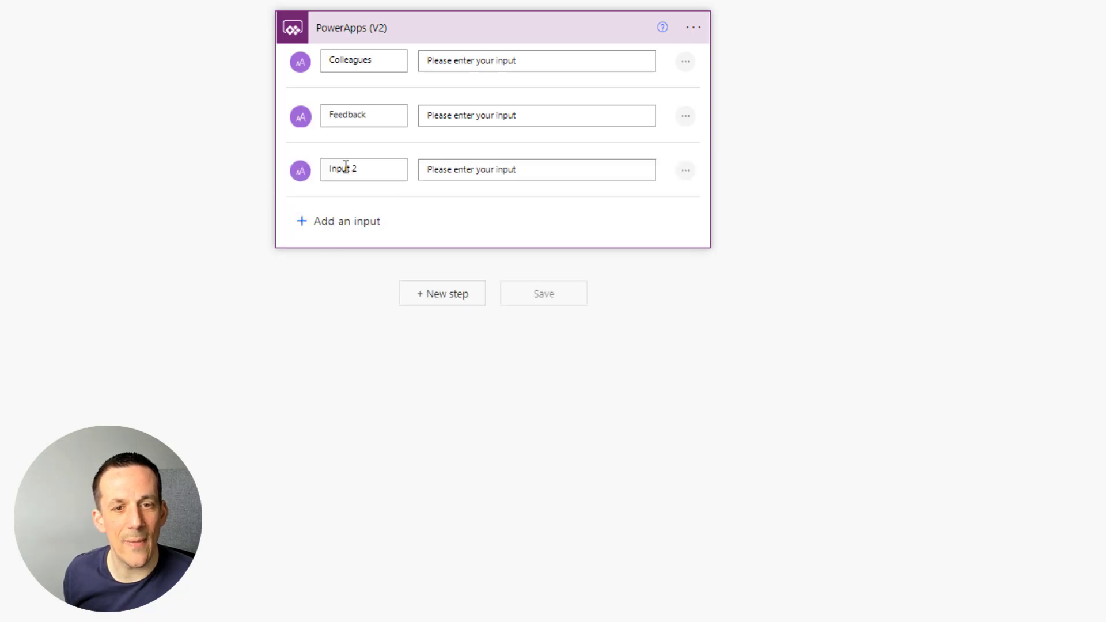
triple_click(354, 172)
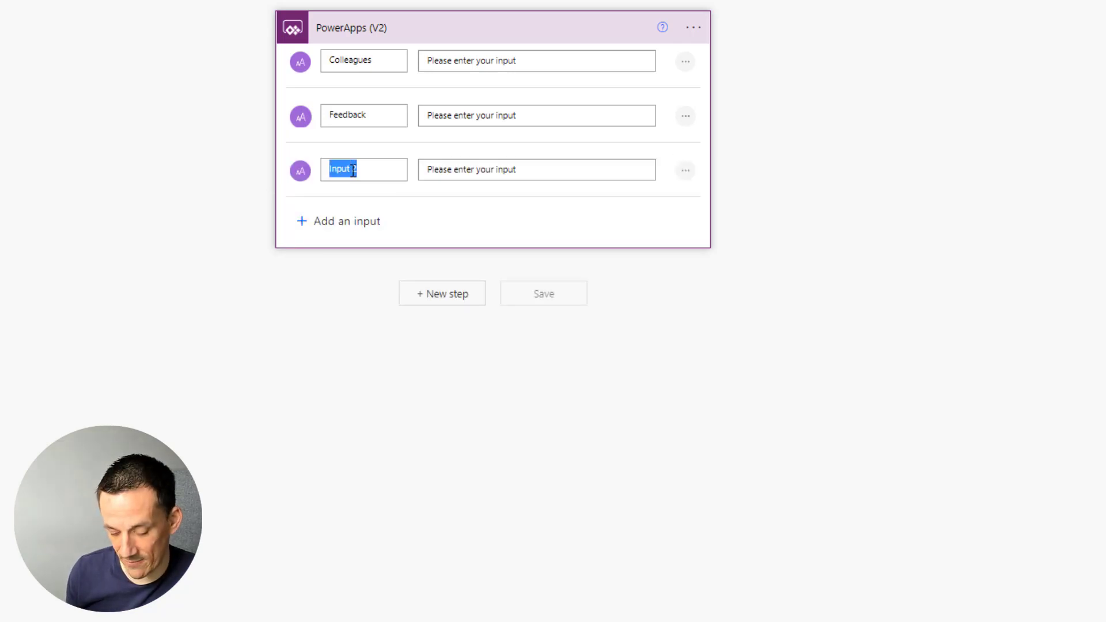
type("User")
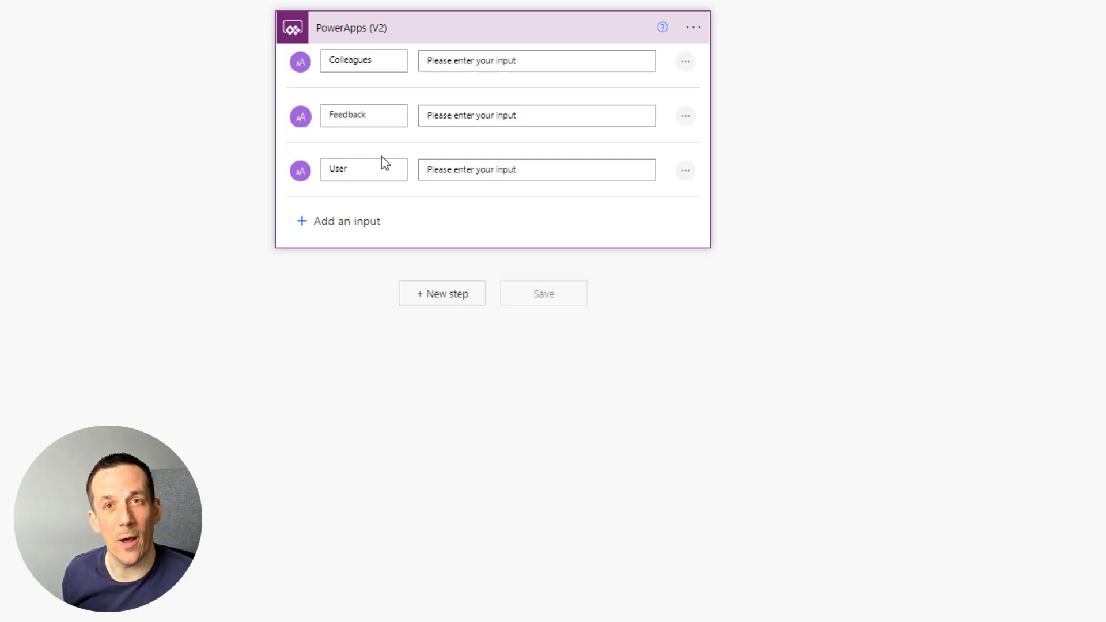
Add a Select data operation as a new action after the trigger.
left_click(453, 296)
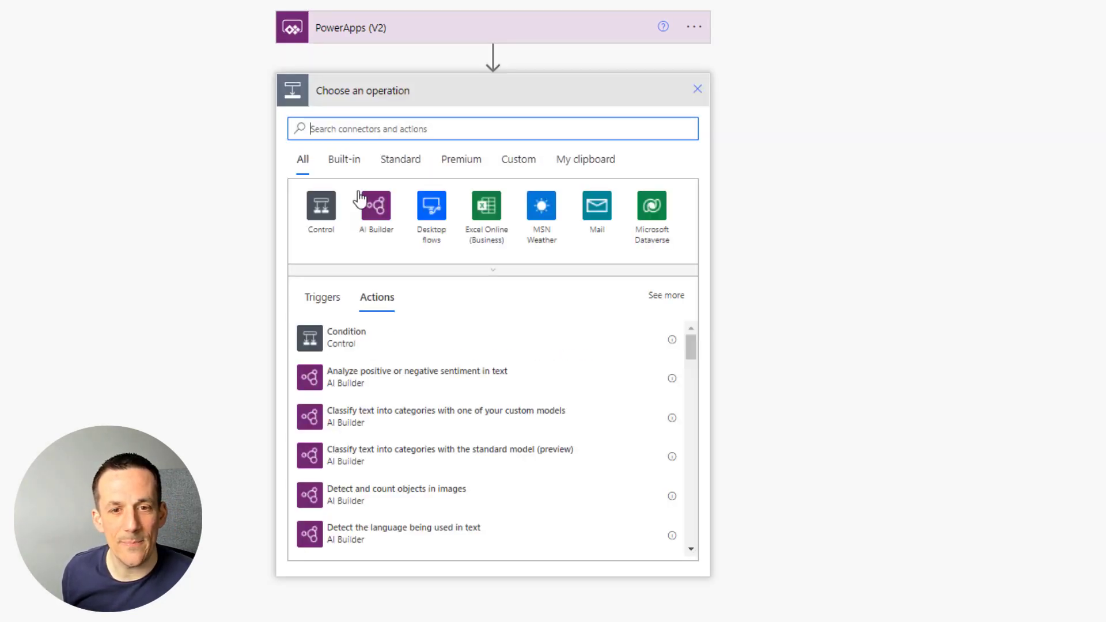
type("Select")
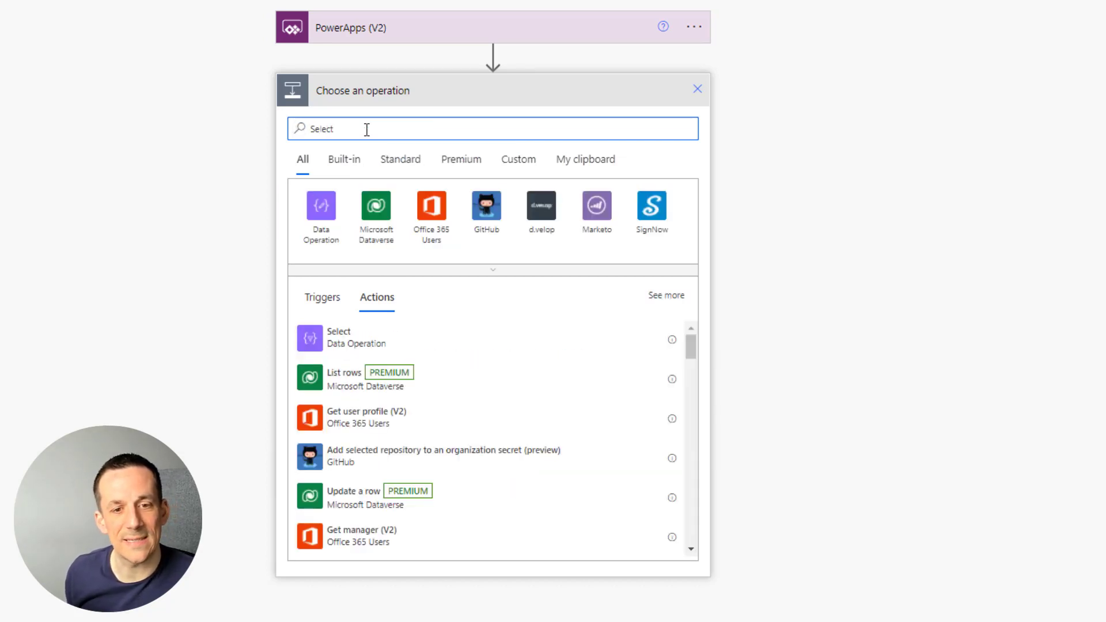
left_click(344, 340)
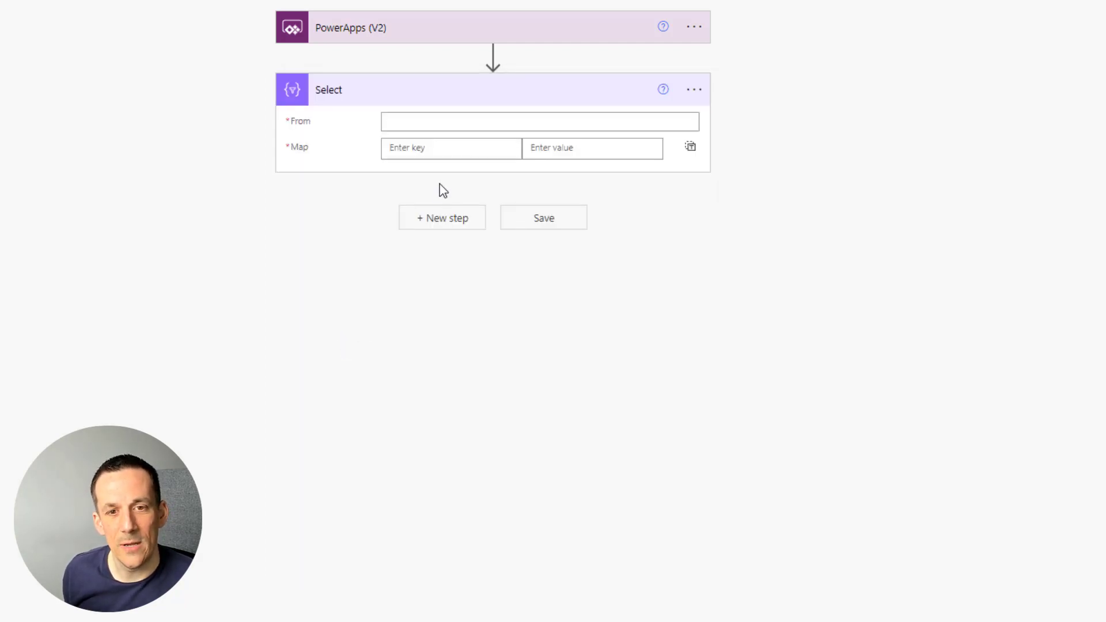
Set the Select action's From value to a json() expression wrapping the trigger's Colleagues input.
left_click(454, 120)
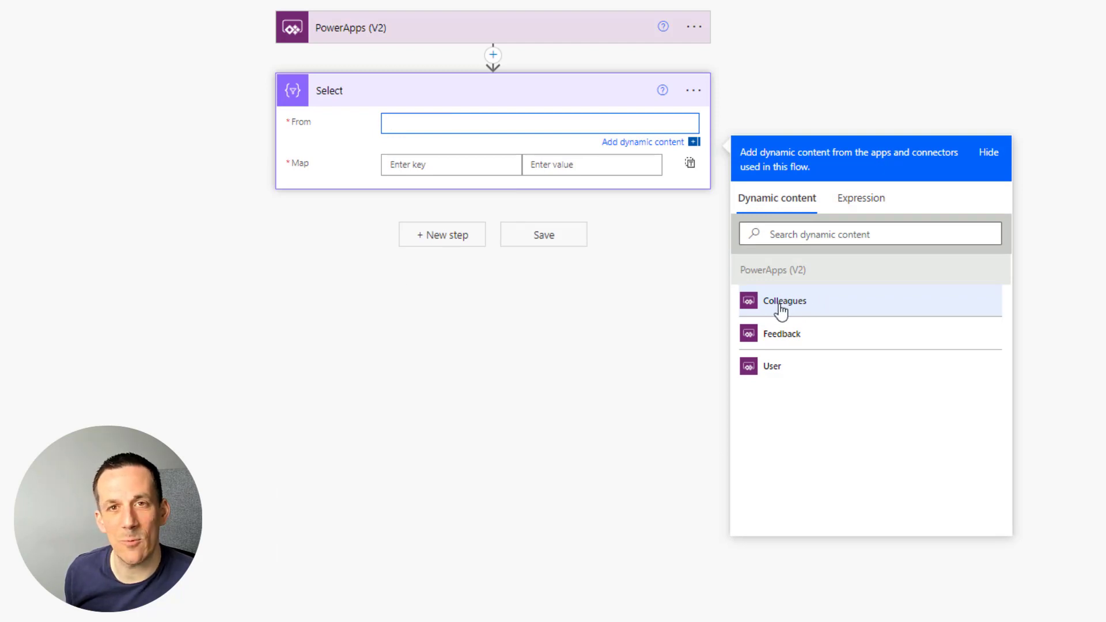
left_click(862, 203)
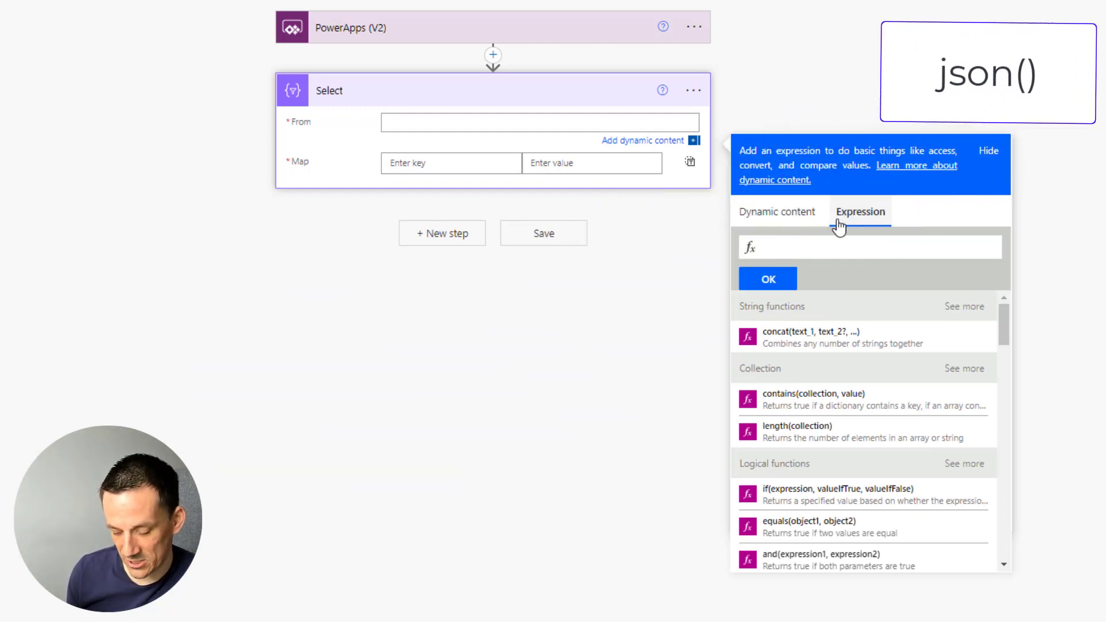
type("json(")
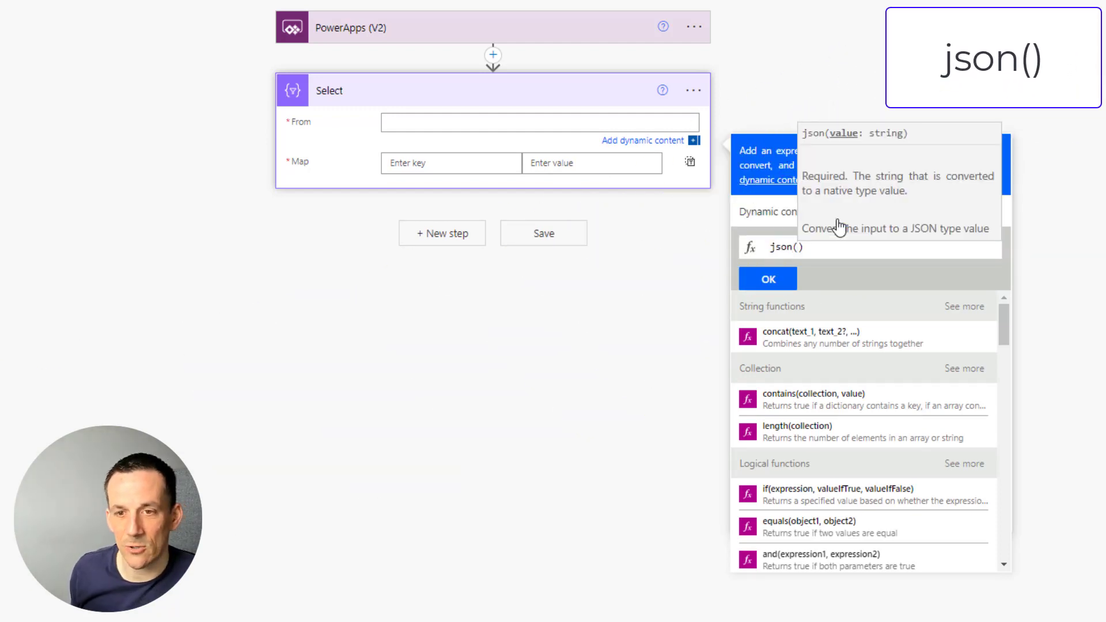
left_click(775, 222)
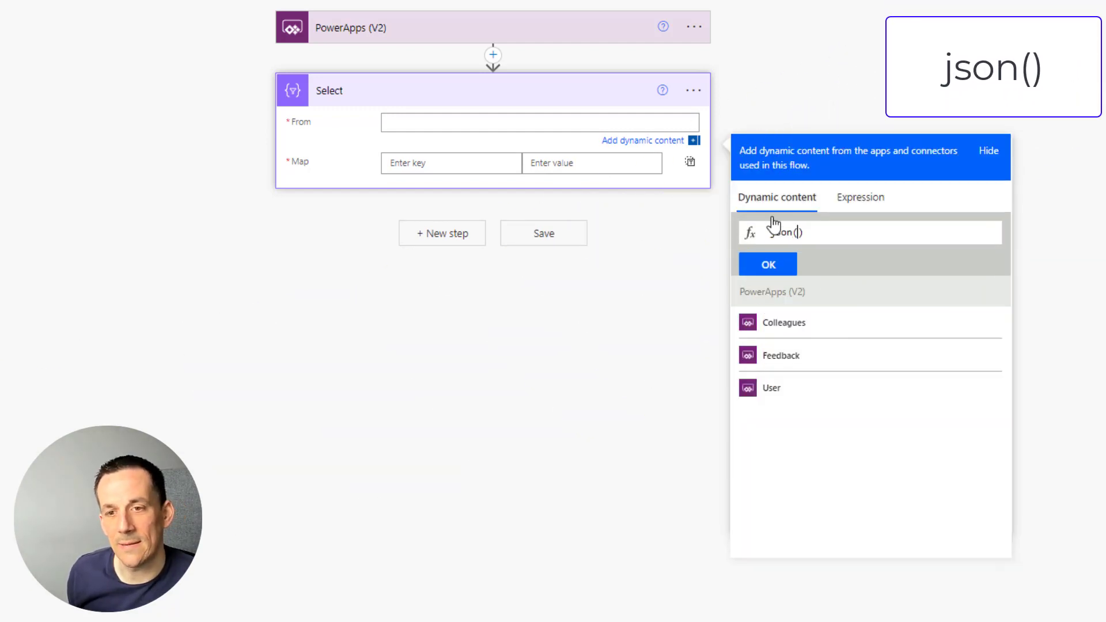
left_click(783, 326)
left_click(772, 265)
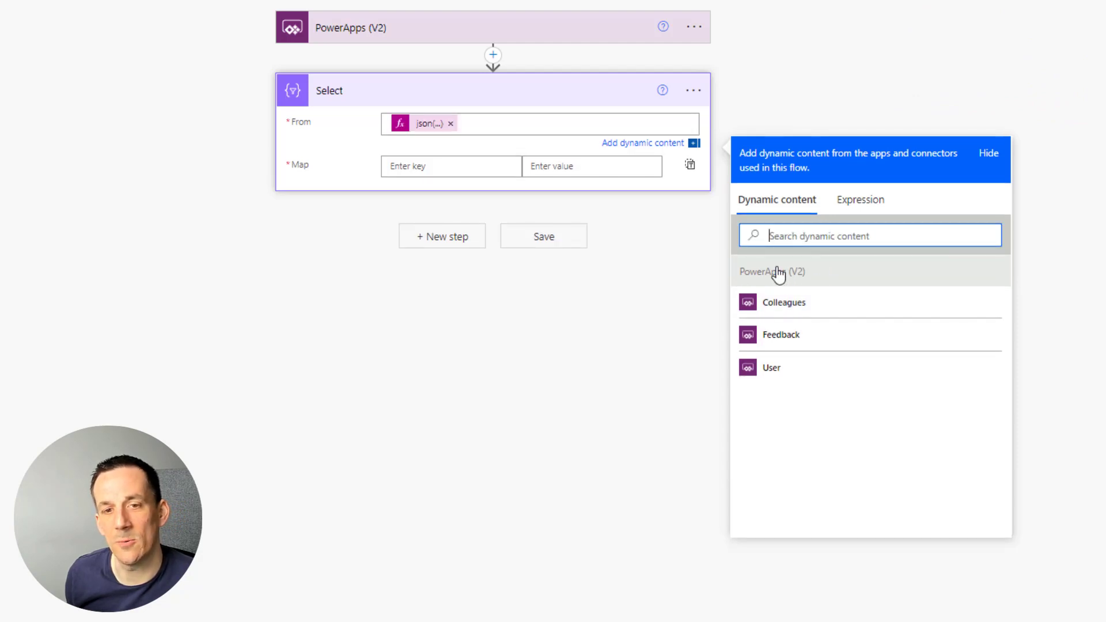
Switch the Select action's Map to text mode and enter the expression concat('<at>','</at>') for it.
left_click(694, 176)
left_click(691, 151)
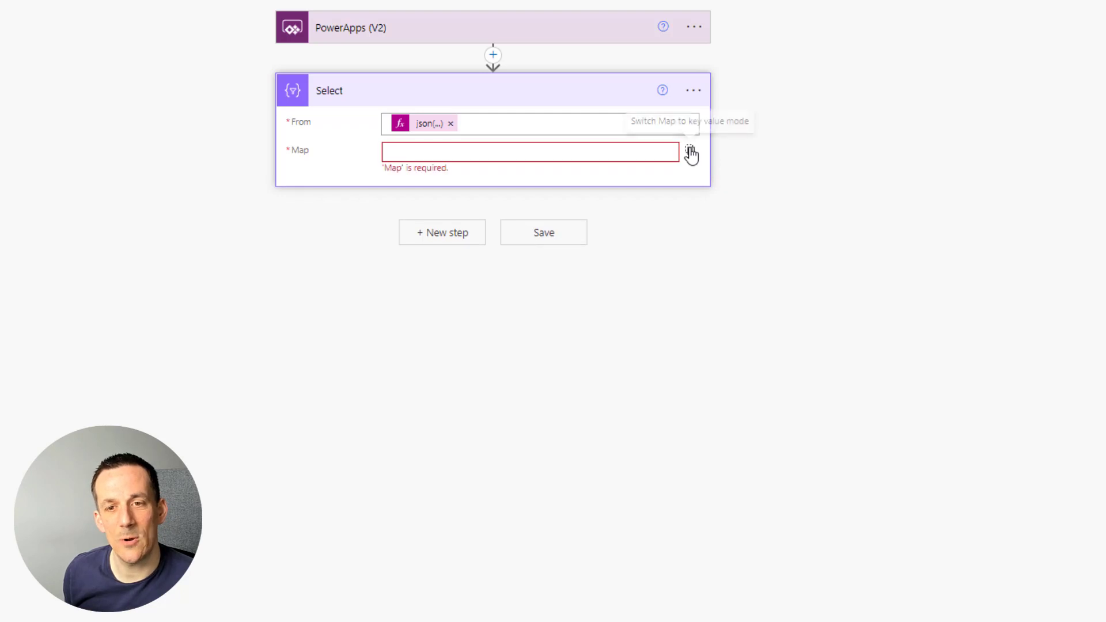
left_click(452, 149)
left_click(835, 248)
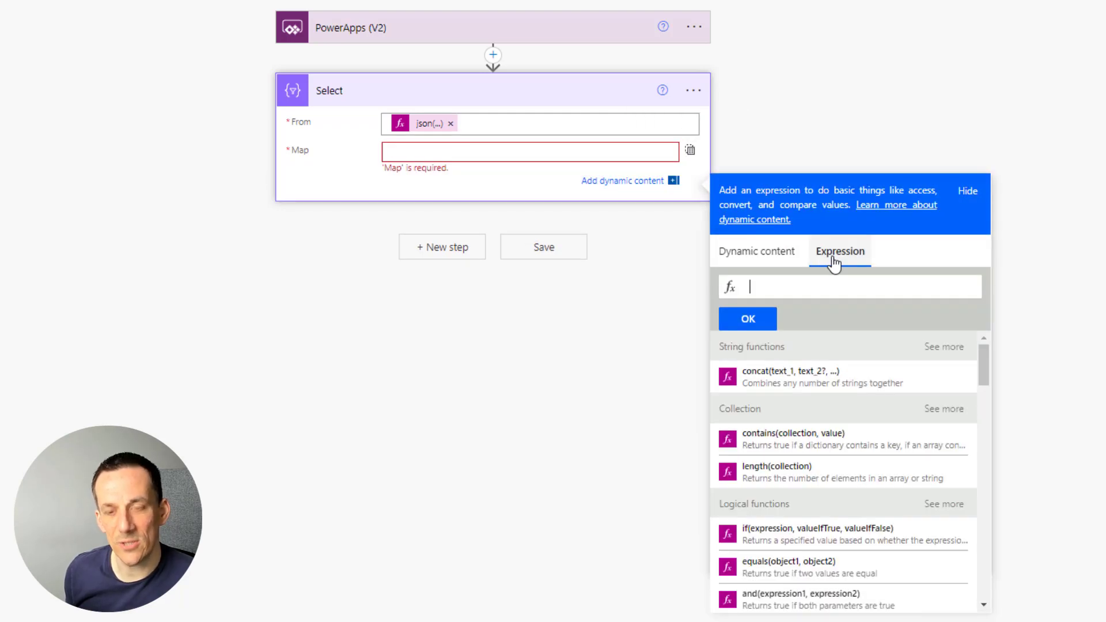
type("concat")
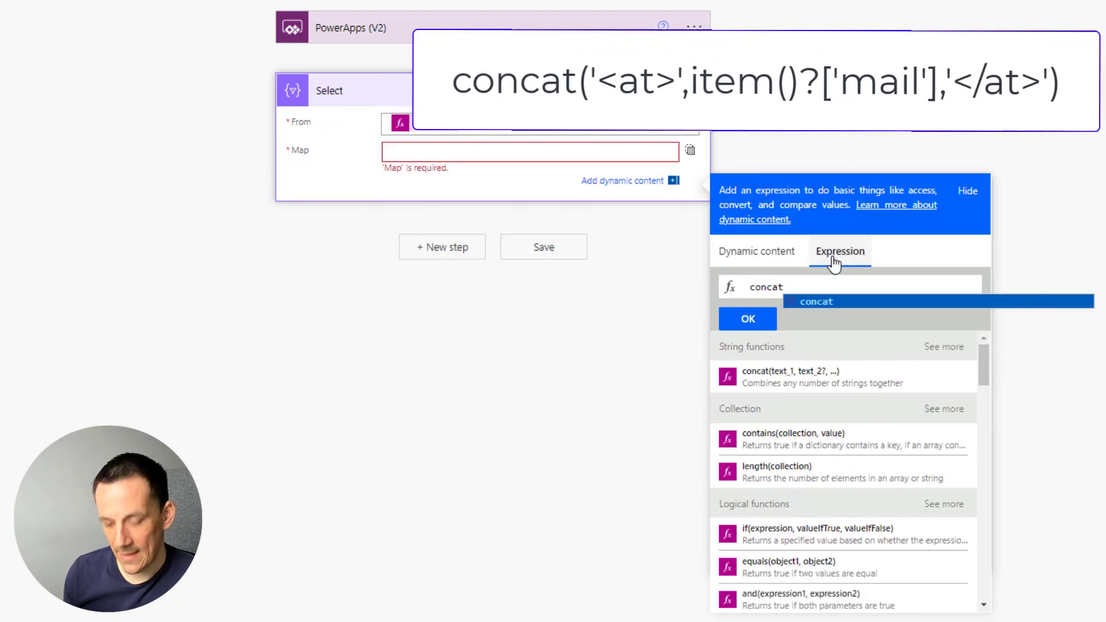
type("('<")
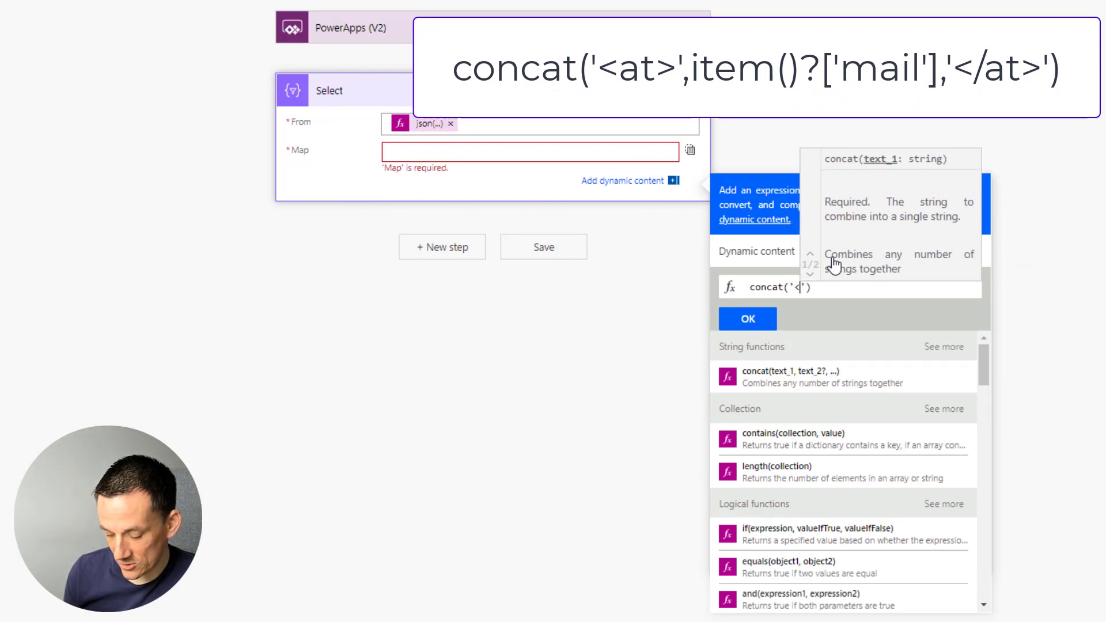
type("at>")
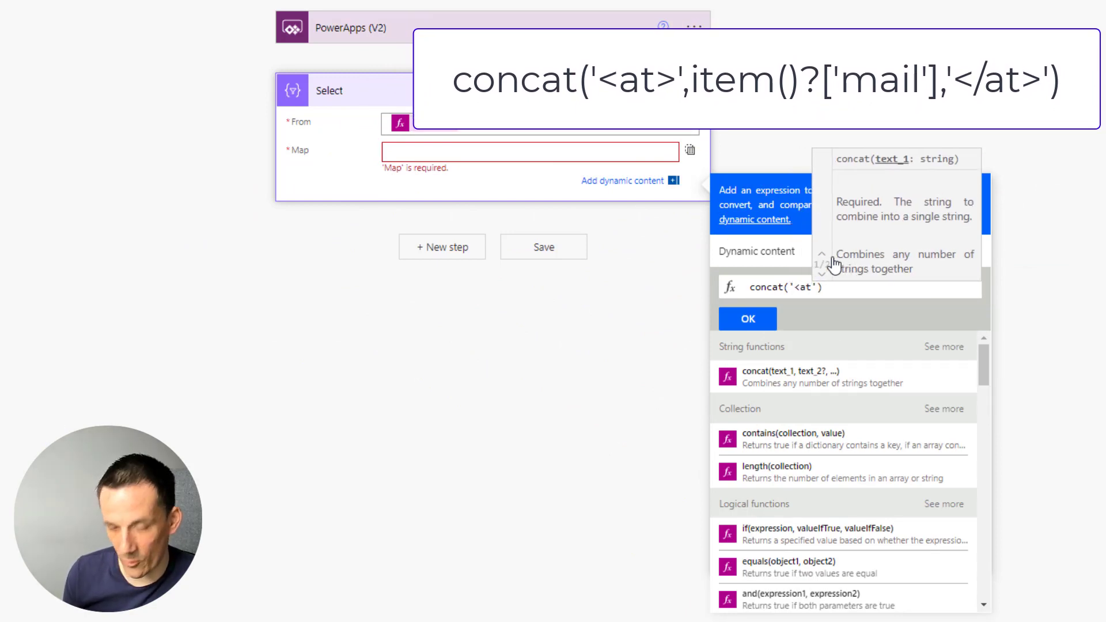
type("',")
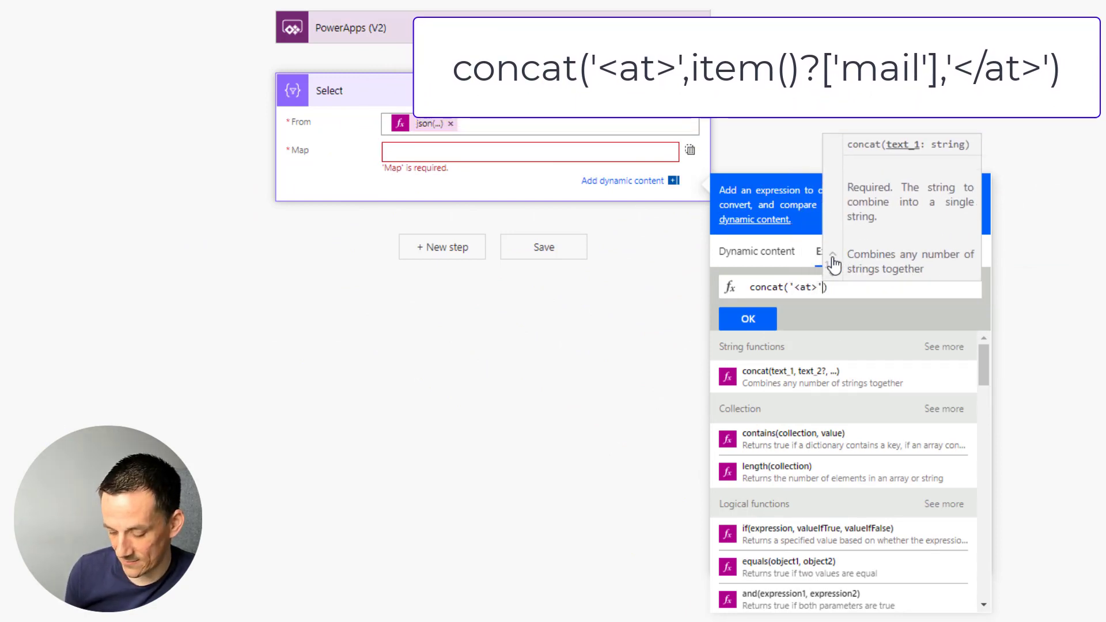
type("'</")
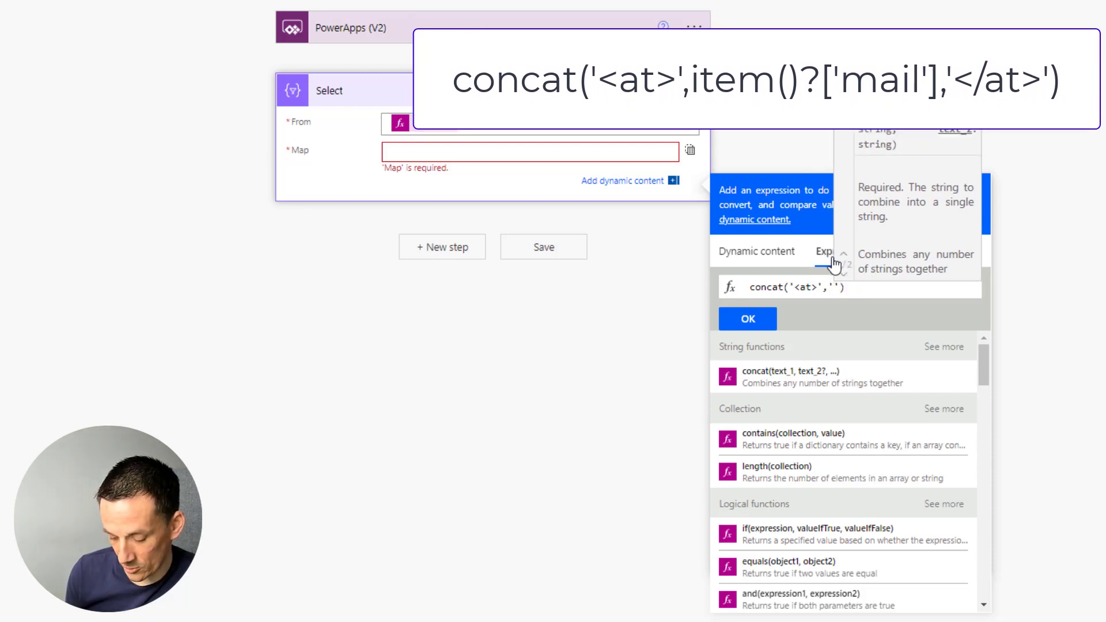
type("at>")
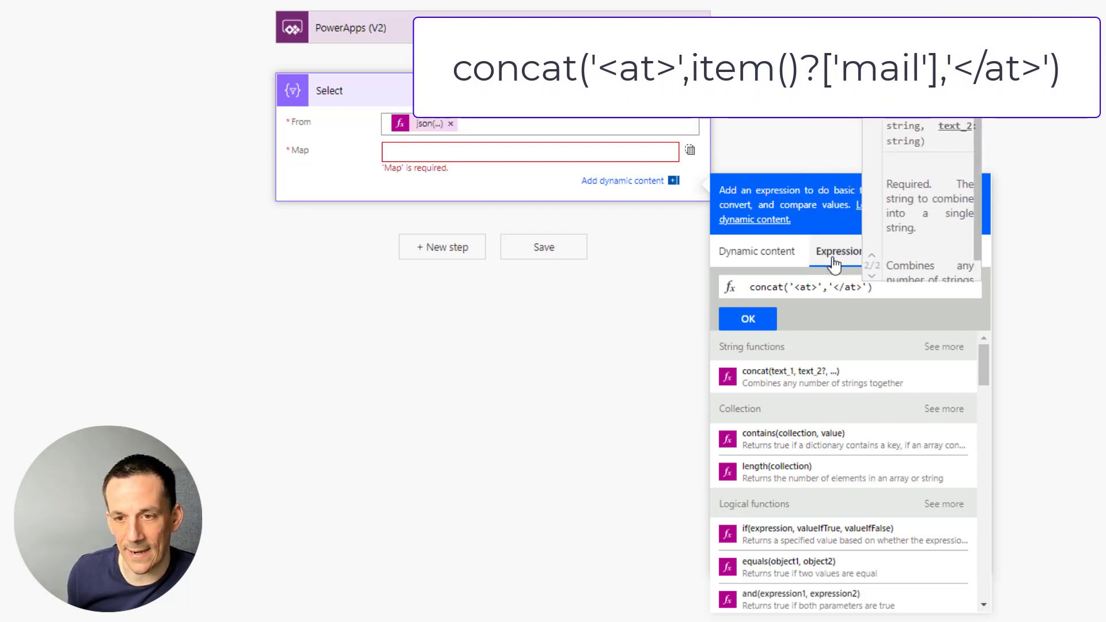
Insert item()?['mail'] between the two at tags in the concat expression and apply it to Map.
left_click(828, 289)
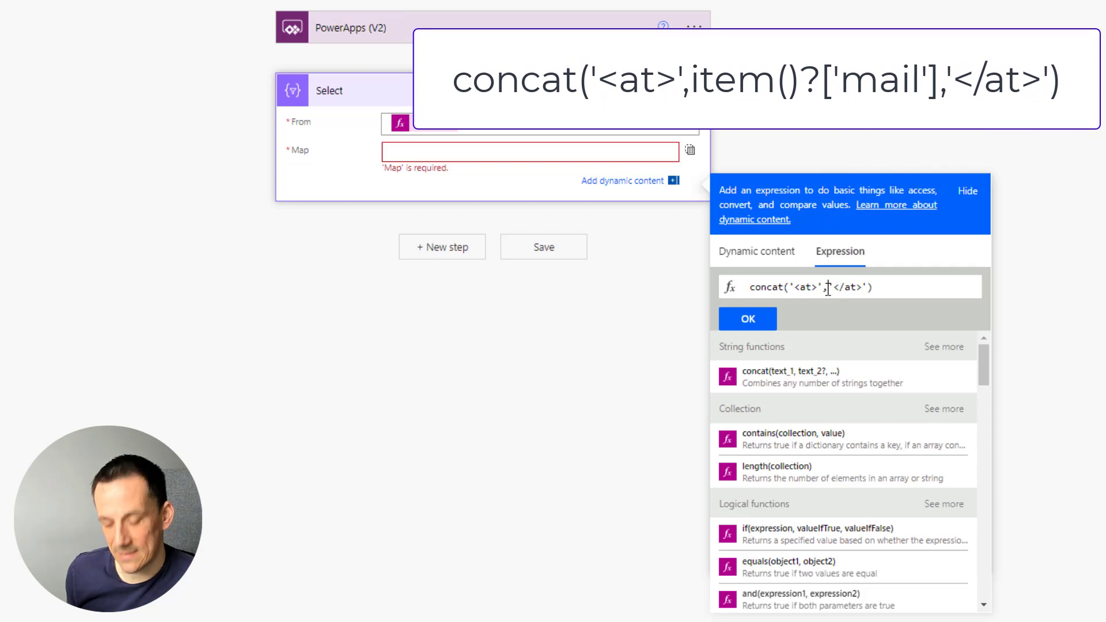
type(",")
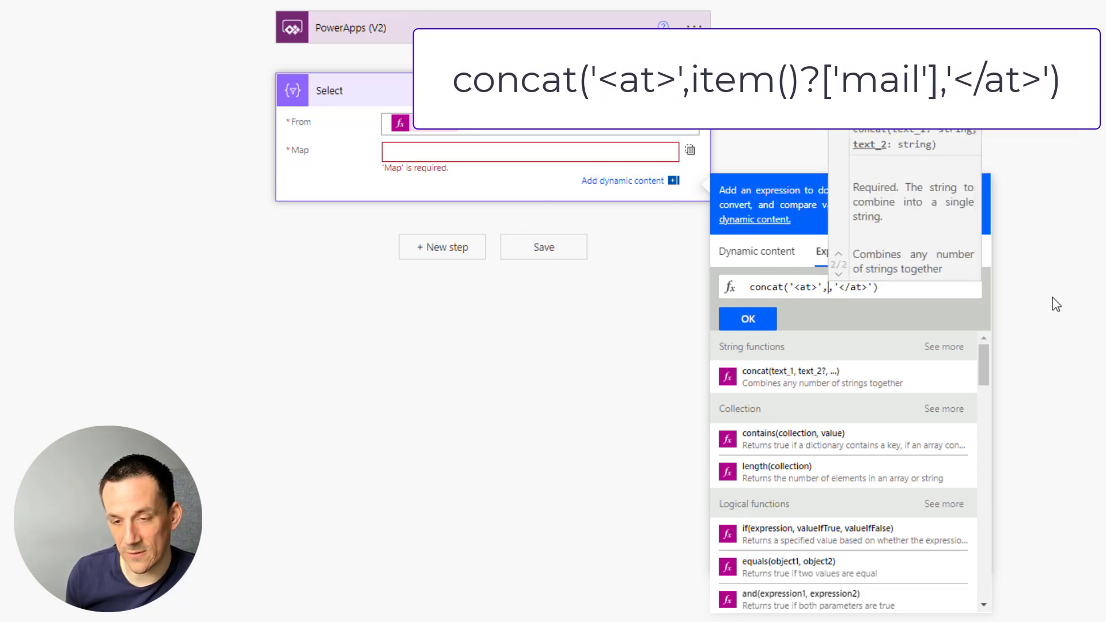
type("item()")
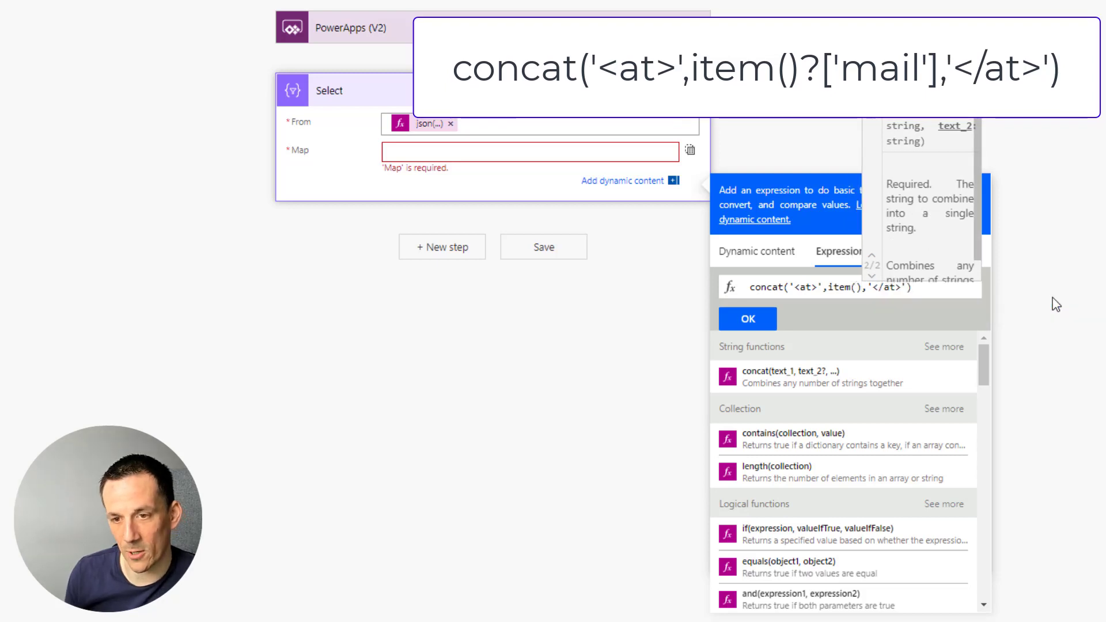
type("?")
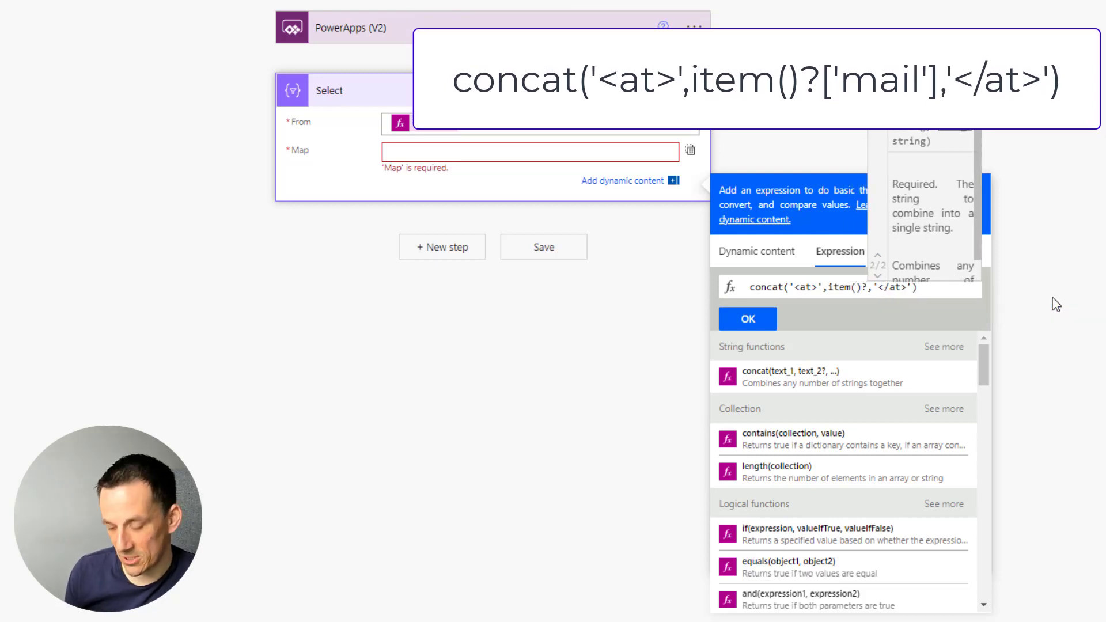
type("['")
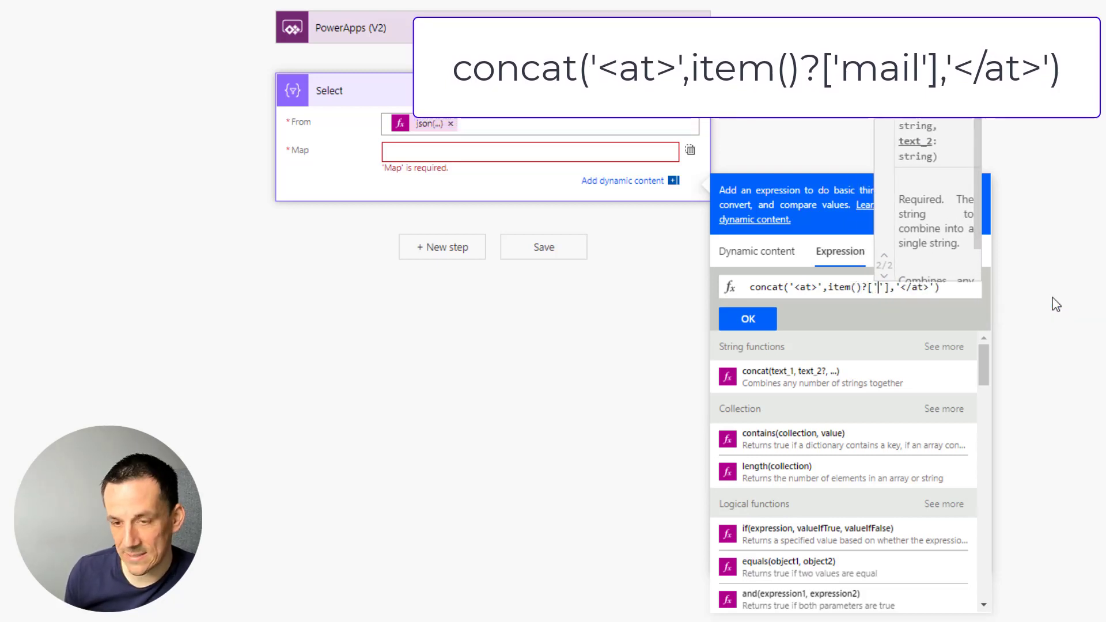
type("mail")
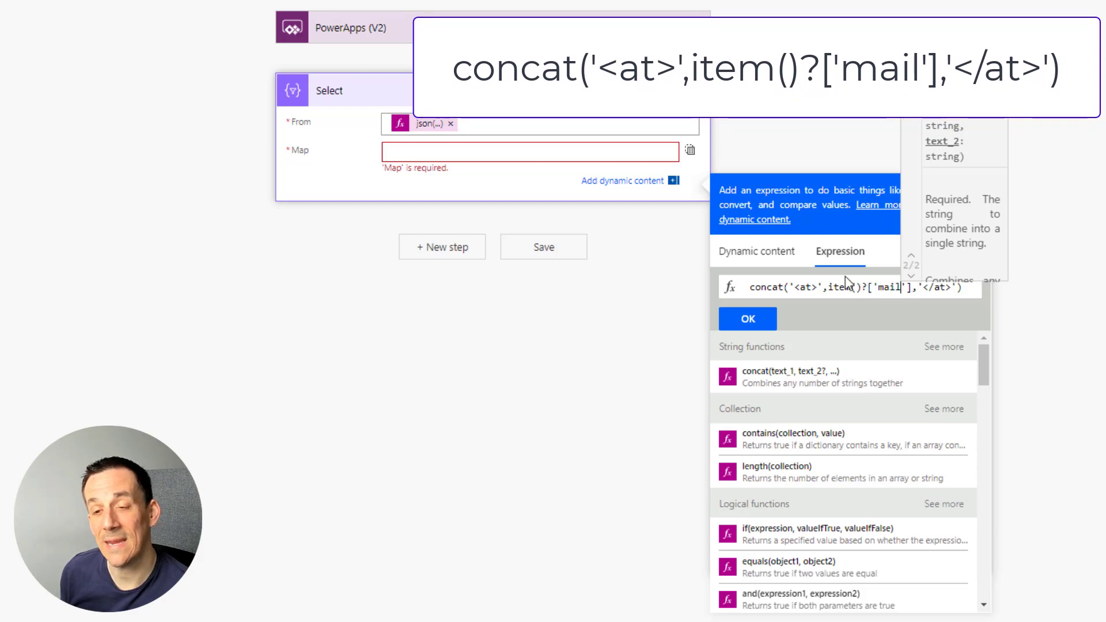
left_click(760, 320)
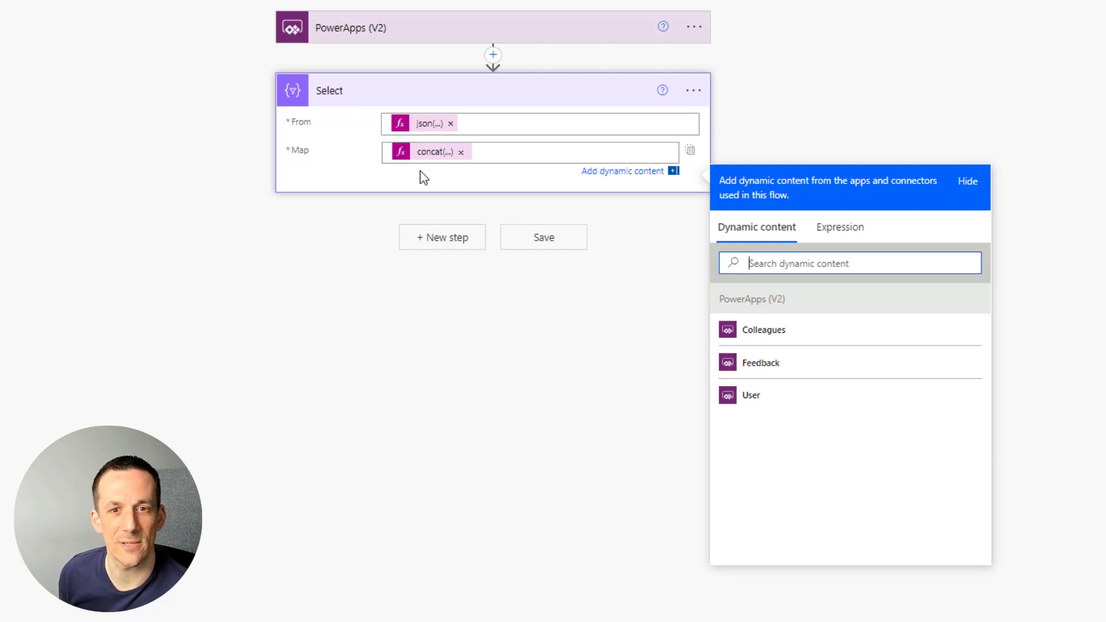
Add the Microsoft Teams action Post message in a chat or channel after the Select action.
left_click(447, 239)
type("send")
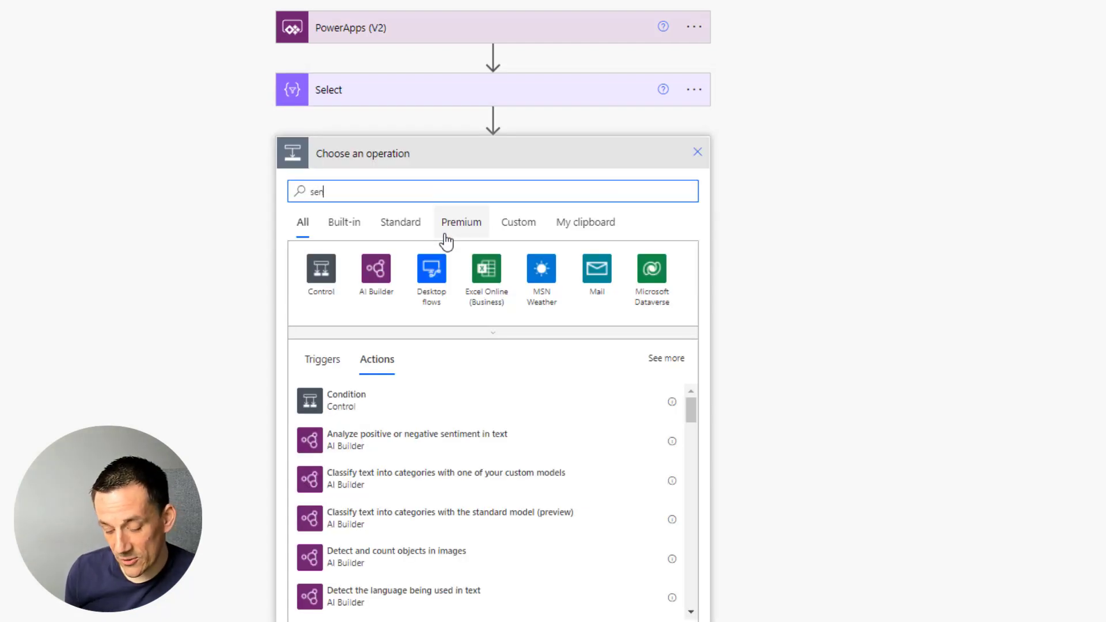
type(" message")
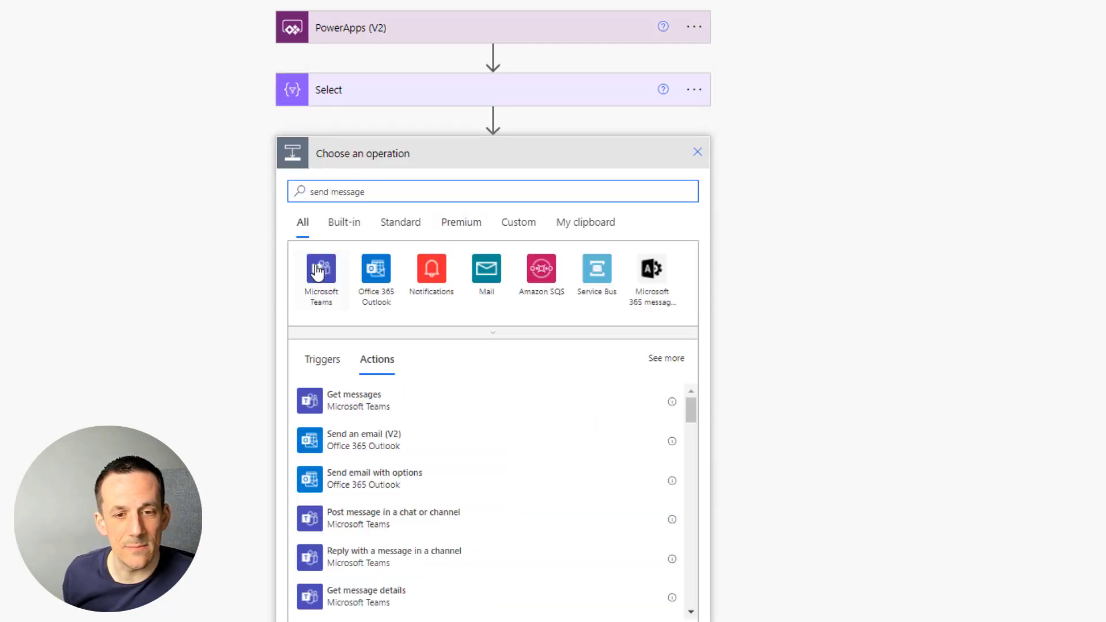
left_click(383, 518)
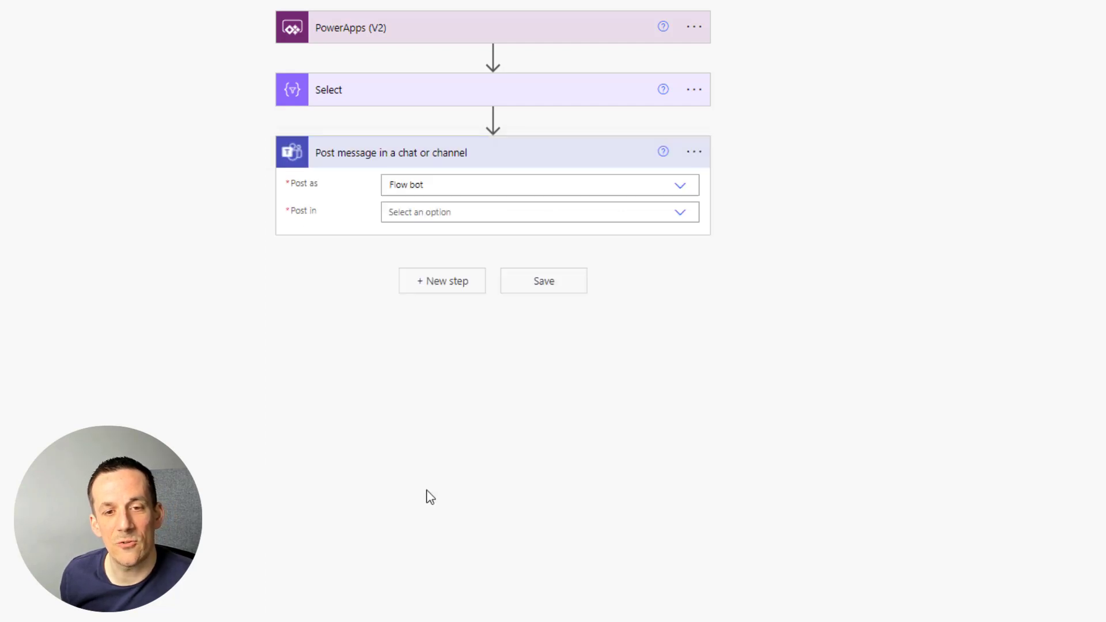
Set the Teams message to post in a Channel, using team DamoBird365 and channel ColleagueRecognition.
left_click(680, 212)
left_click(451, 240)
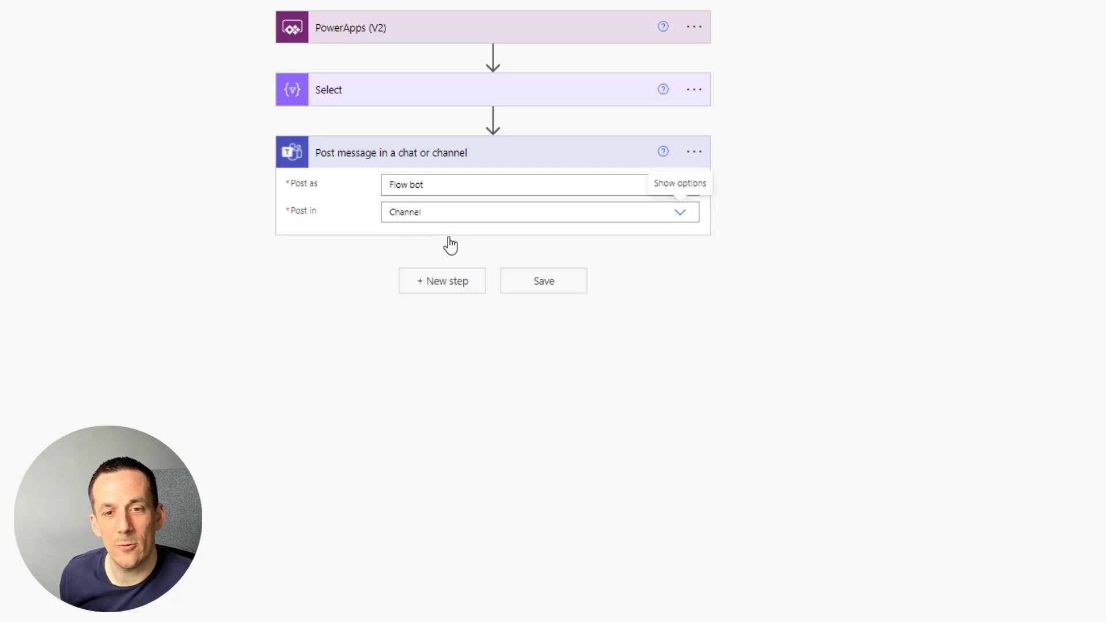
left_click(680, 240)
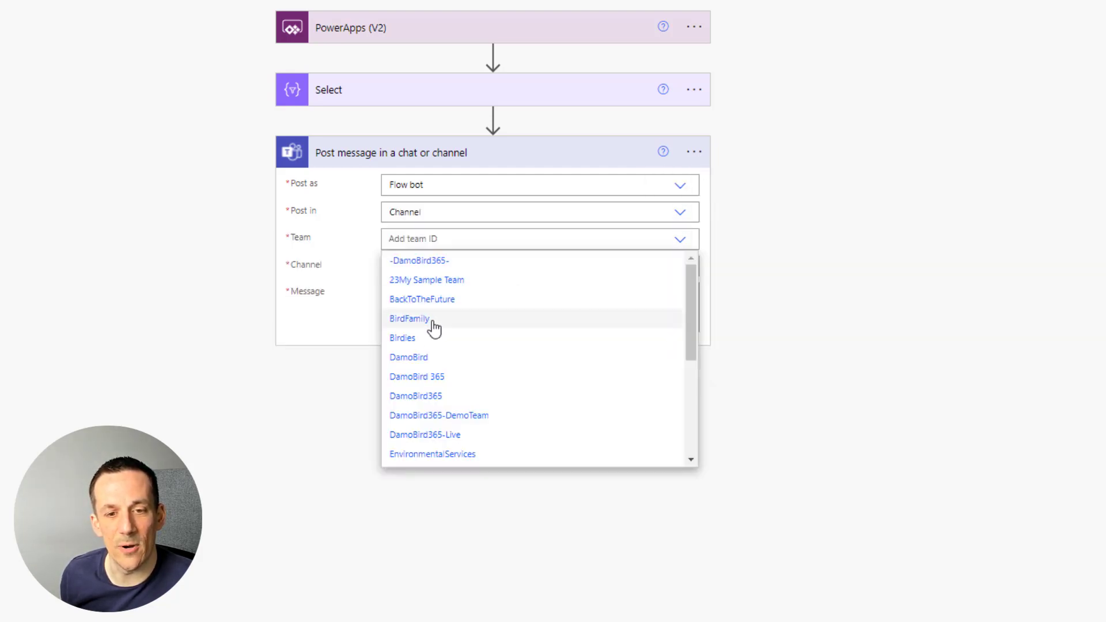
left_click(432, 396)
left_click(682, 267)
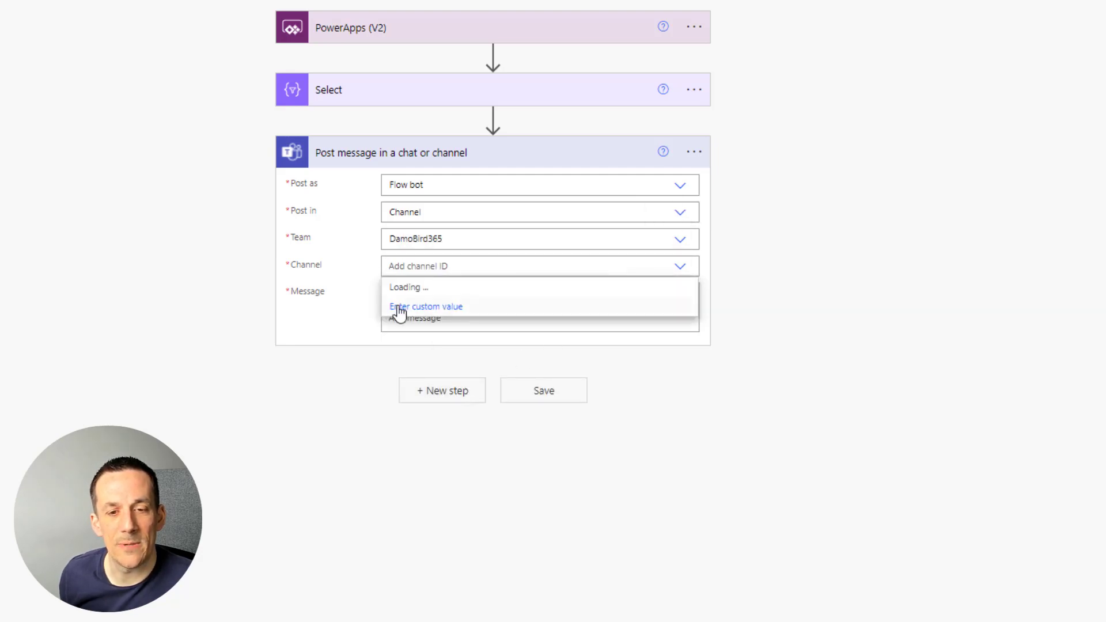
left_click(449, 309)
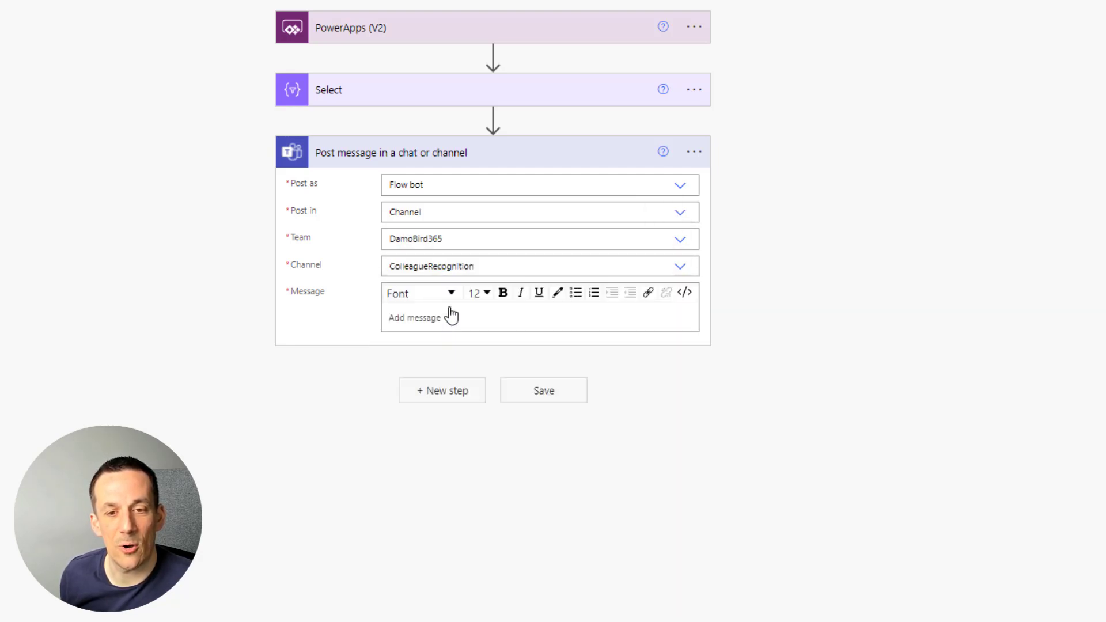
Insert the Feedback dynamic content into the Teams message and start a second line reading "Well done to".
left_click(394, 317)
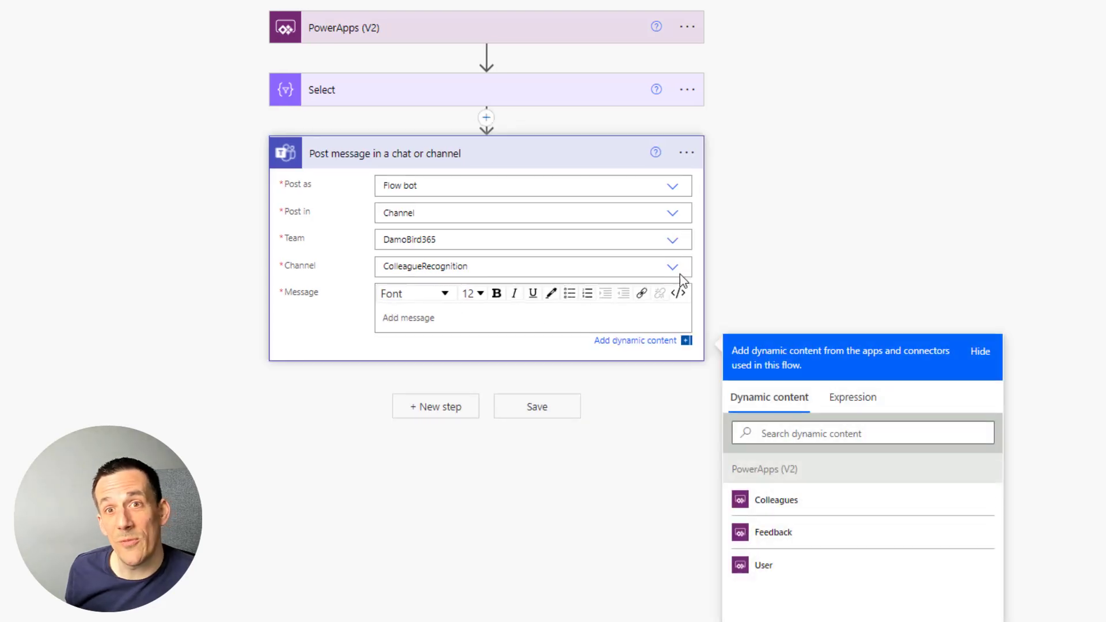
left_click(772, 533)
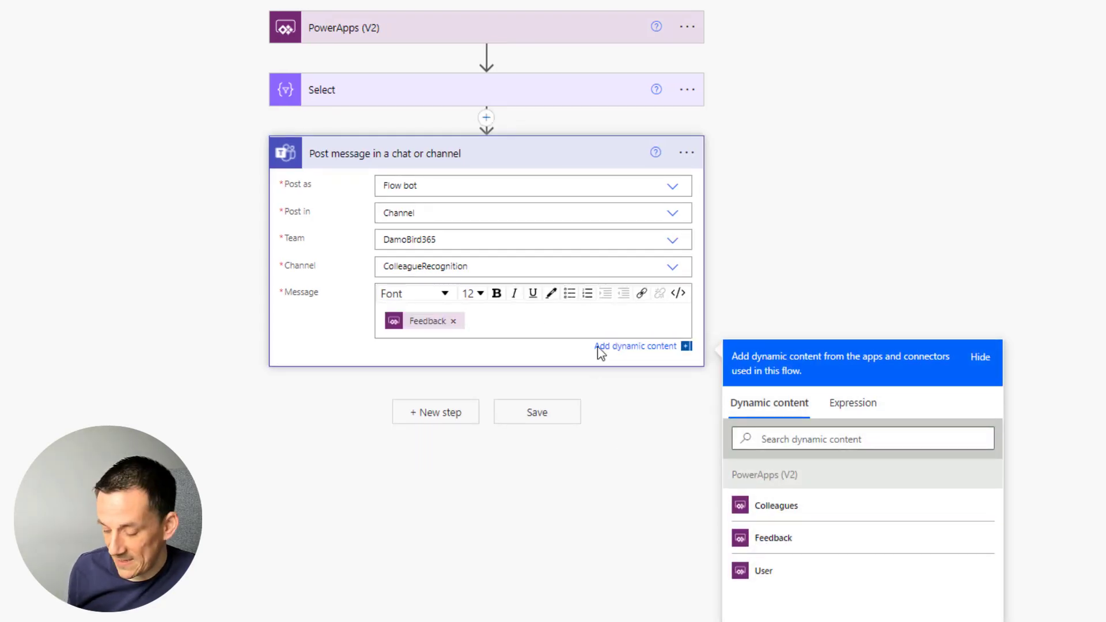
key("Return")
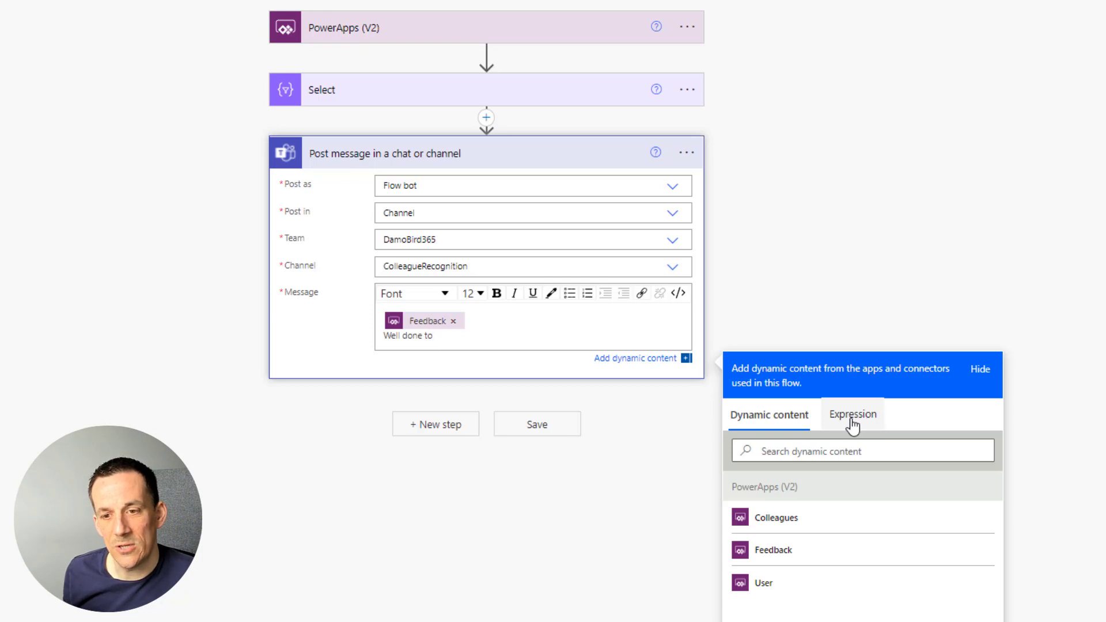
Insert the expression join(body('Select'),' ') after "Well done to" and add the line "Your colleague recognises your great effort!" below.
left_click(851, 423)
type("join(")
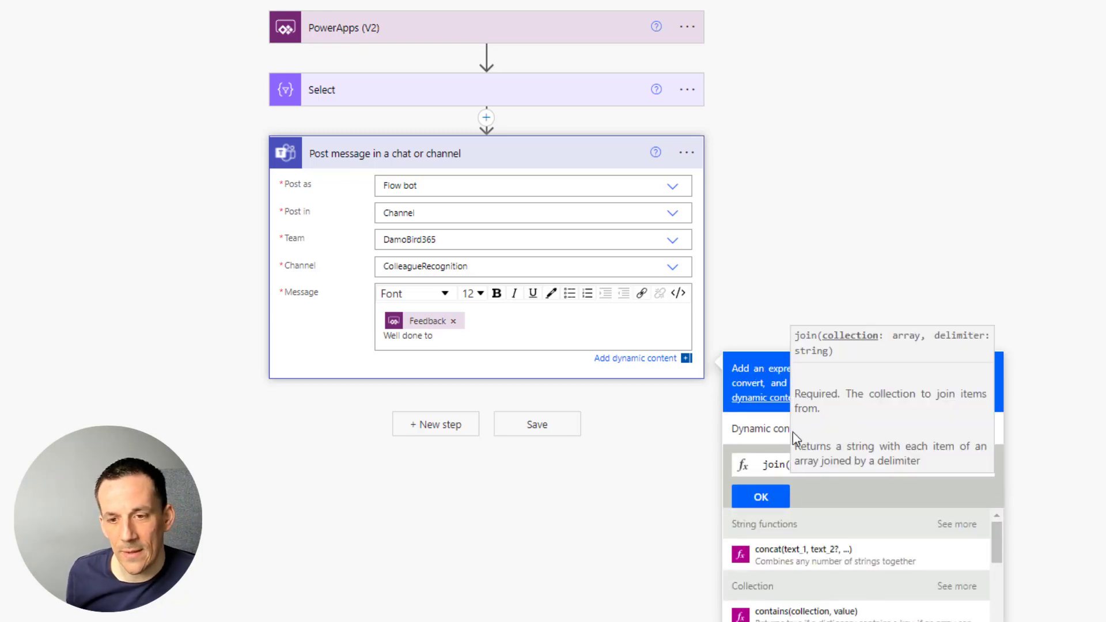
left_click(793, 433)
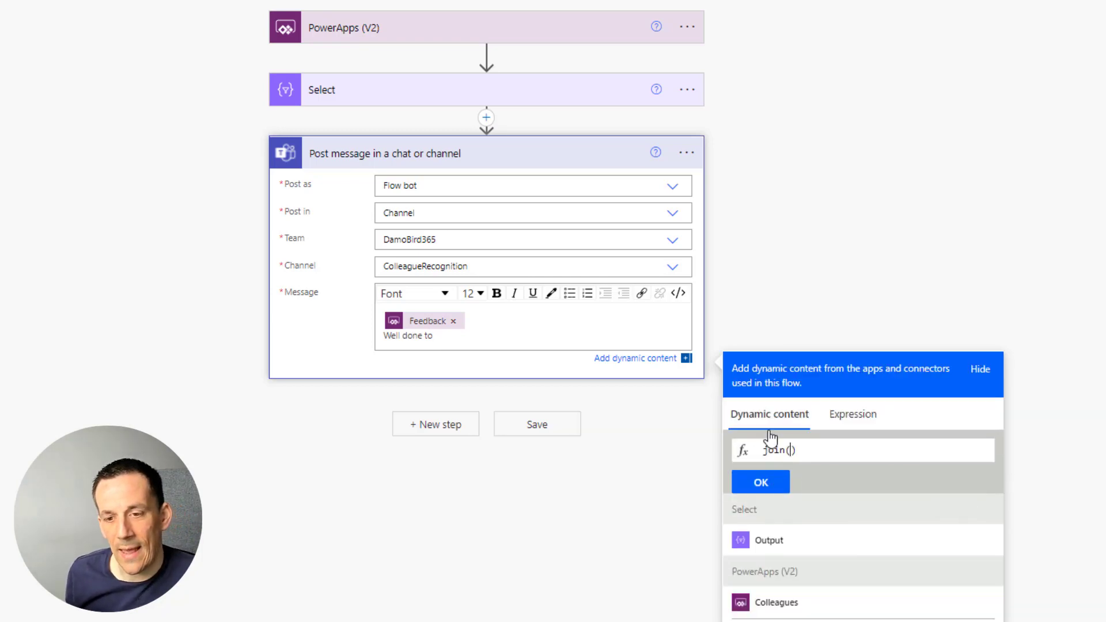
left_click(799, 551)
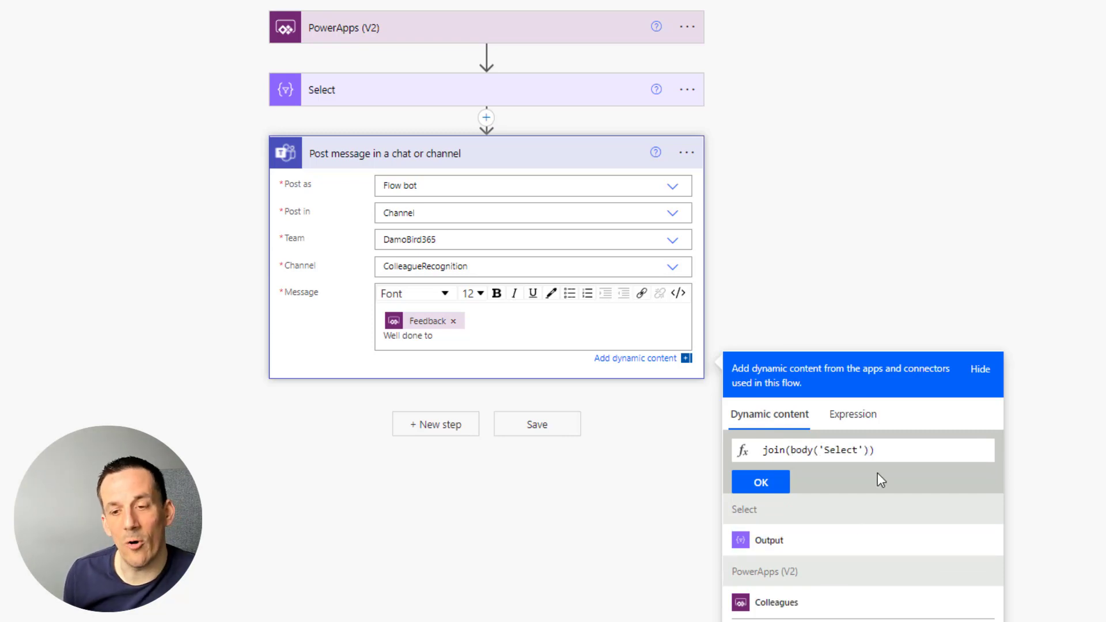
type(",")
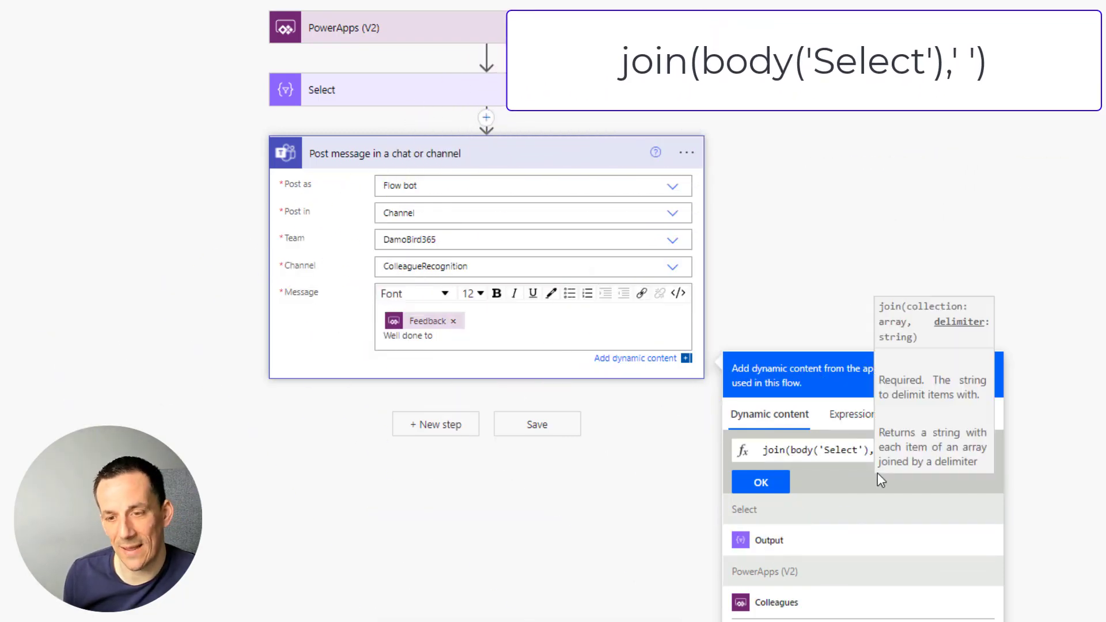
type("'")
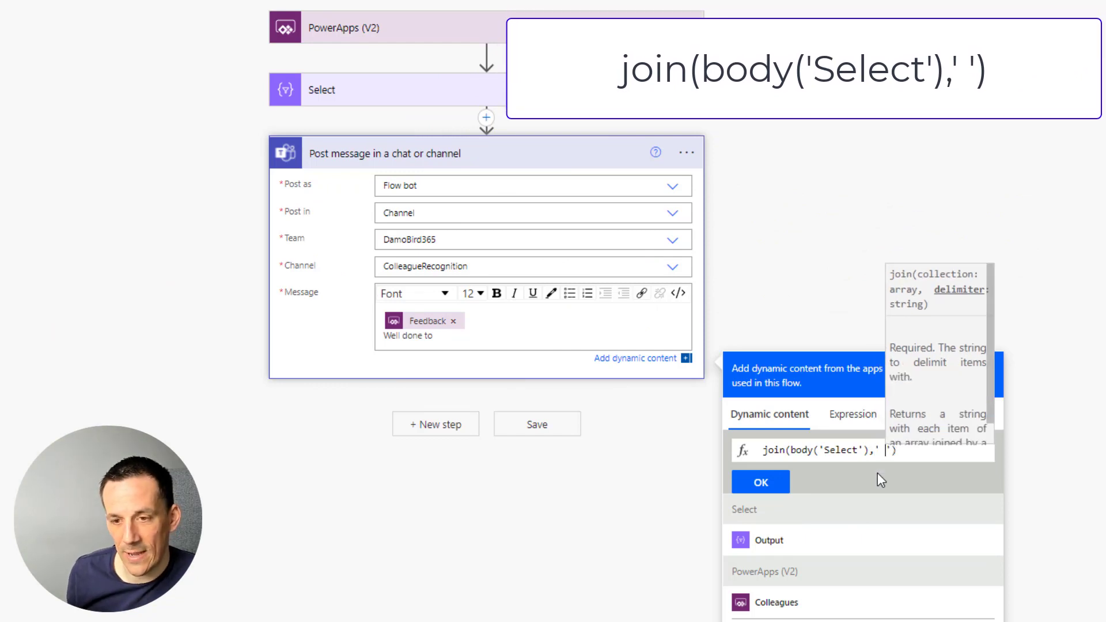
left_click(758, 485)
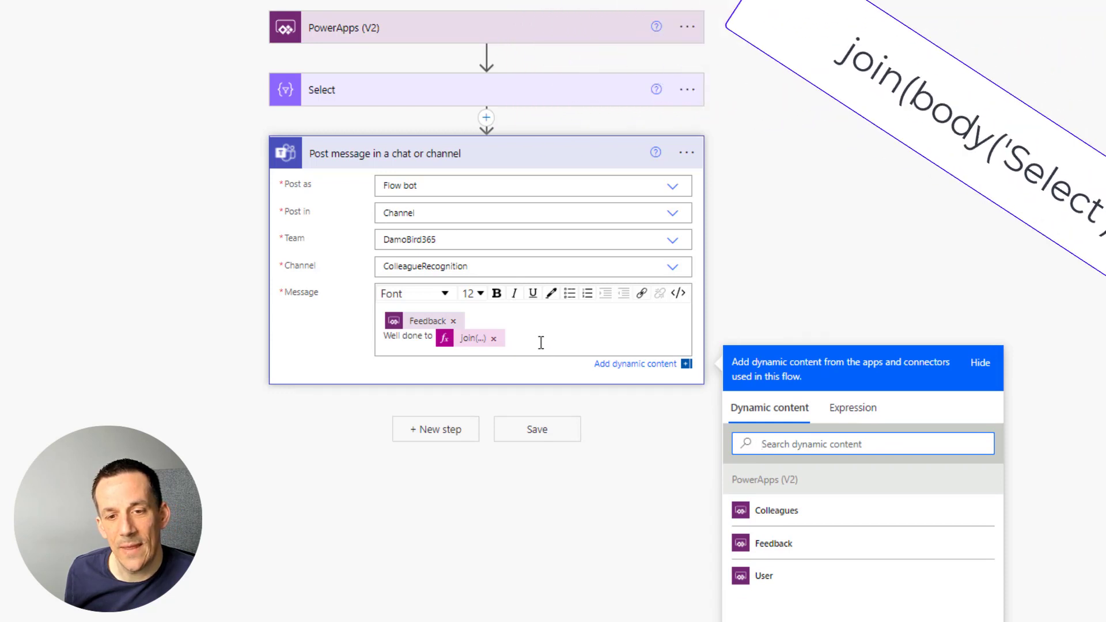
key("Return")
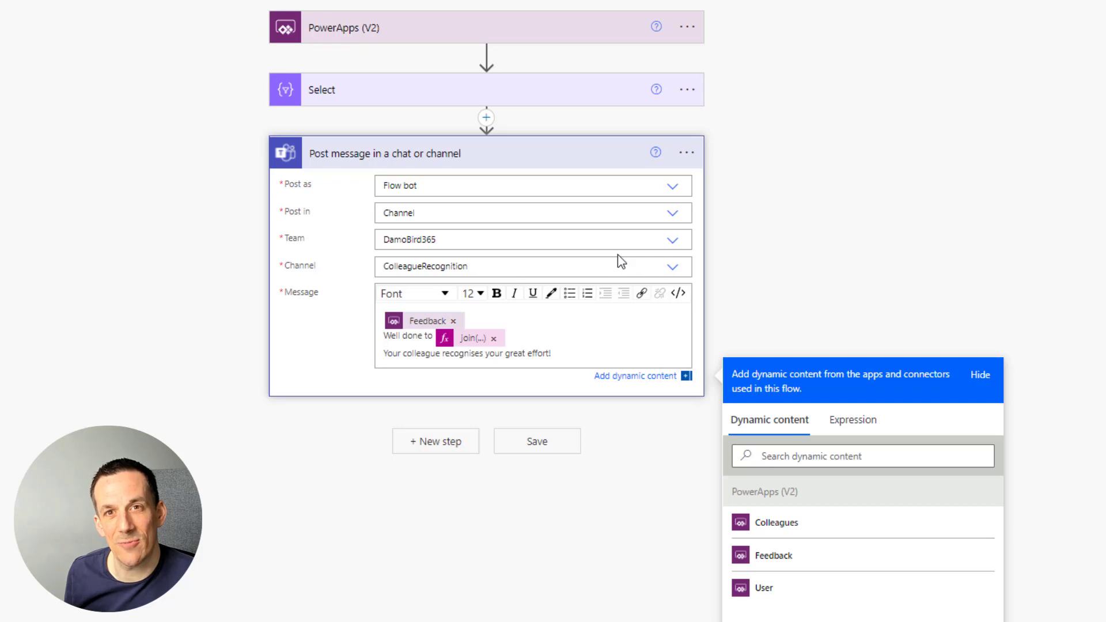
In the message's HTML code, insert the User dynamic content between <at> and </at> tags after "Your colleague" and save the flow.
left_click(679, 294)
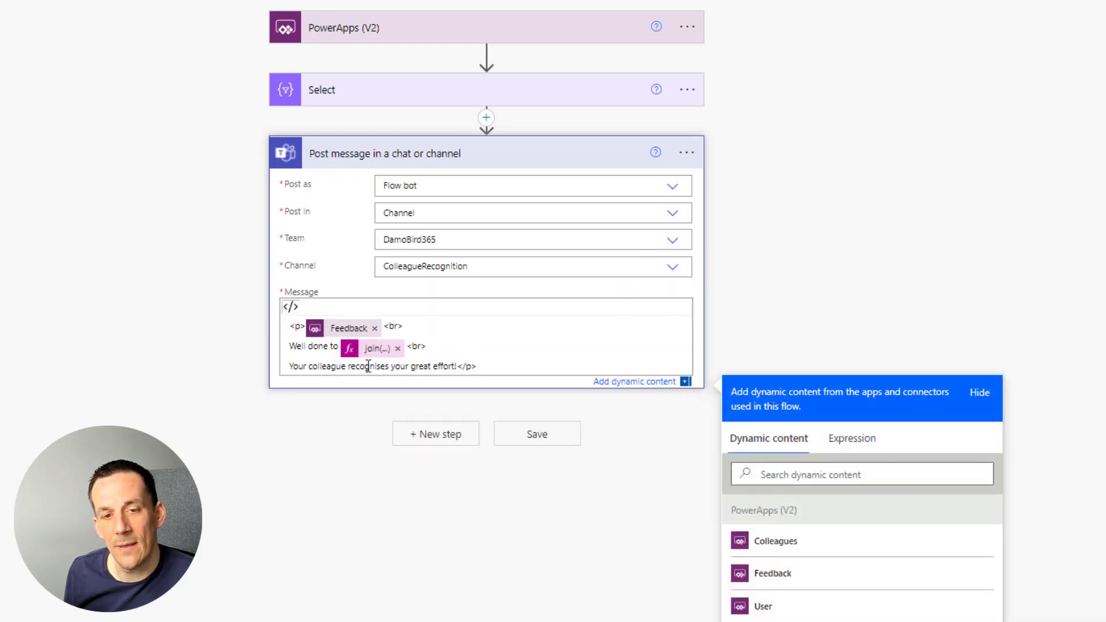
left_click(344, 368)
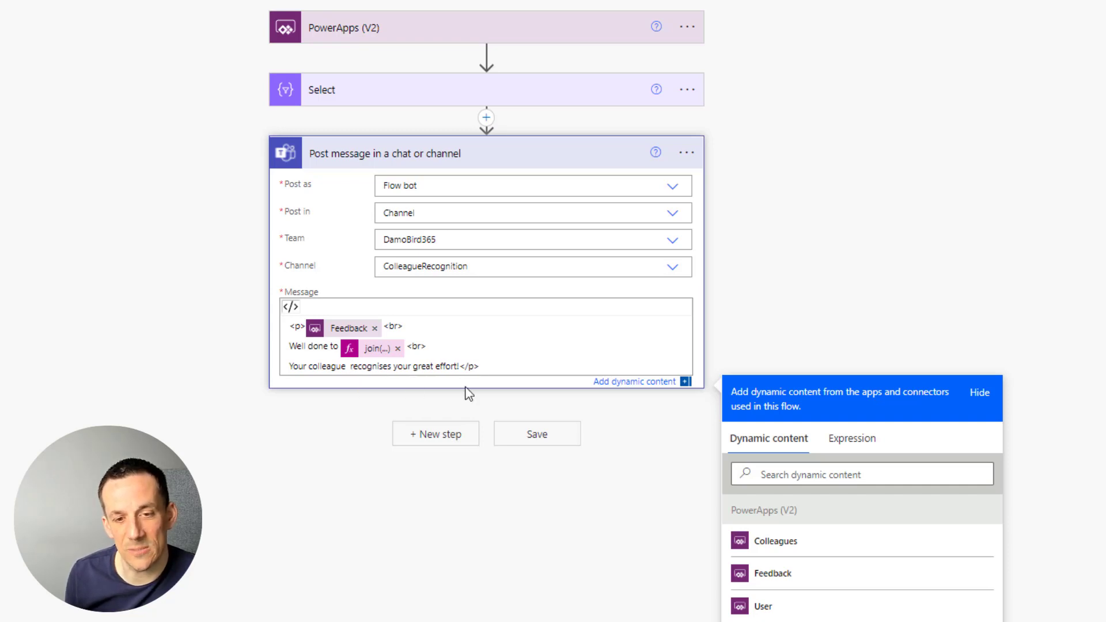
type("<at>")
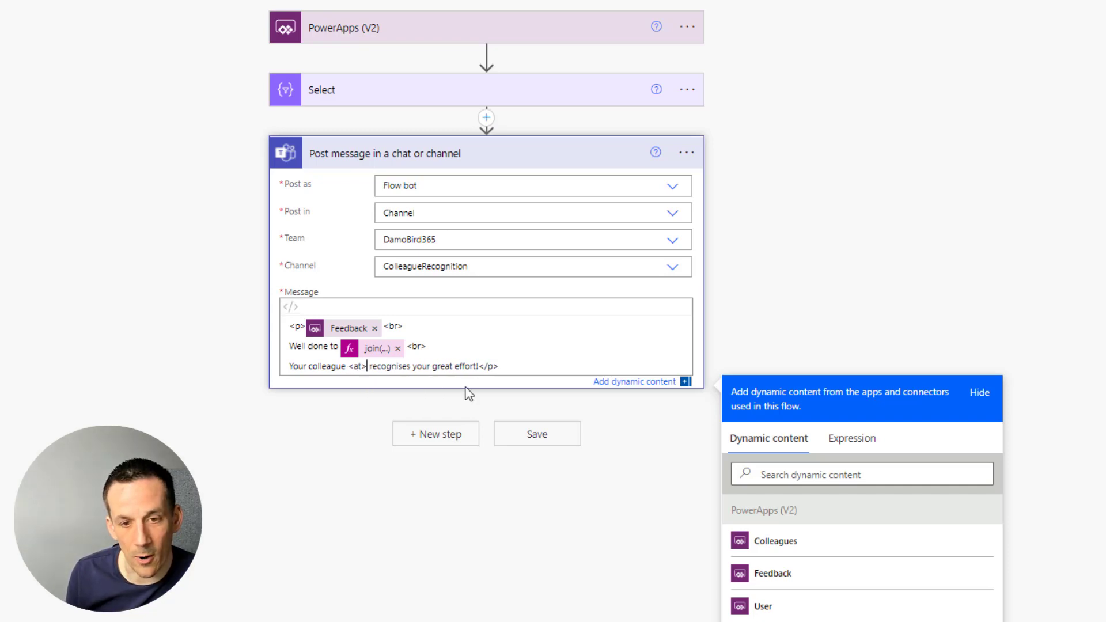
type(" </at>")
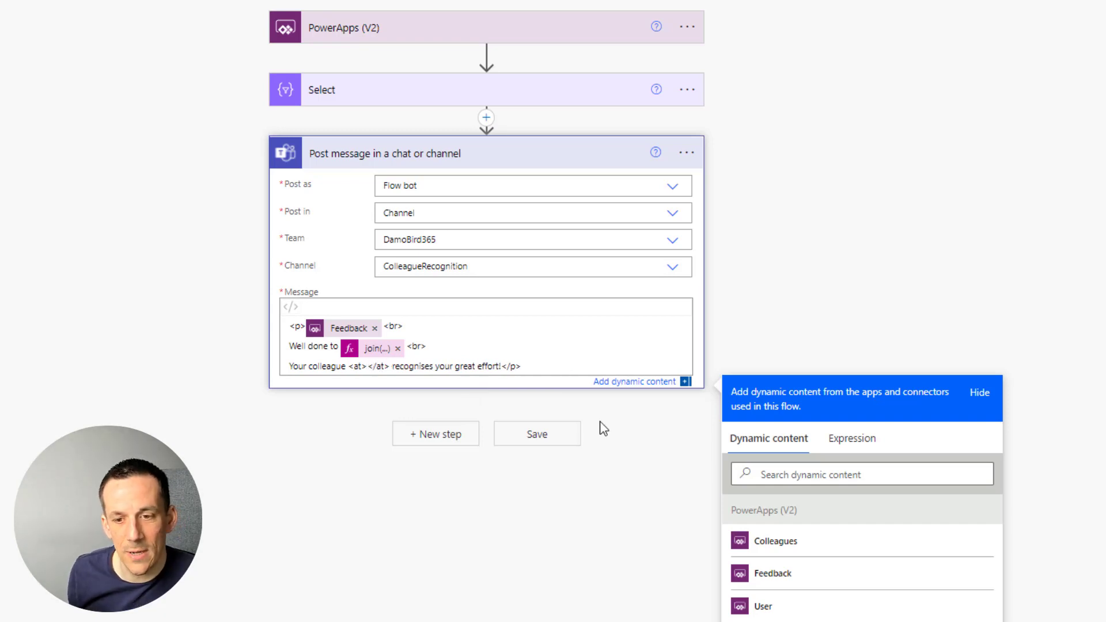
left_click(792, 611)
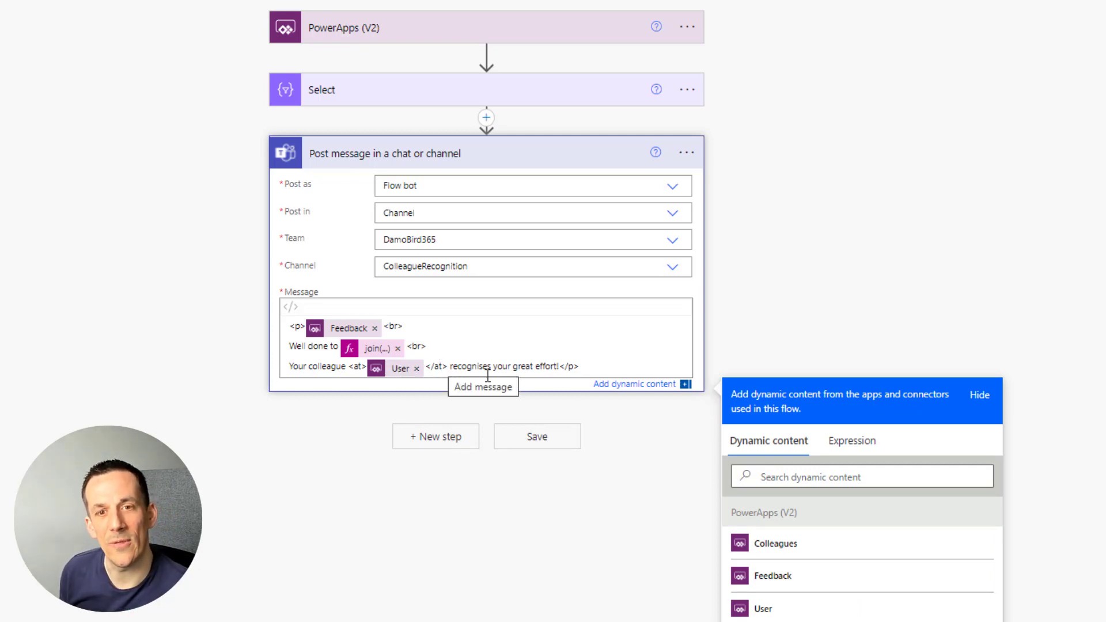
left_click(546, 444)
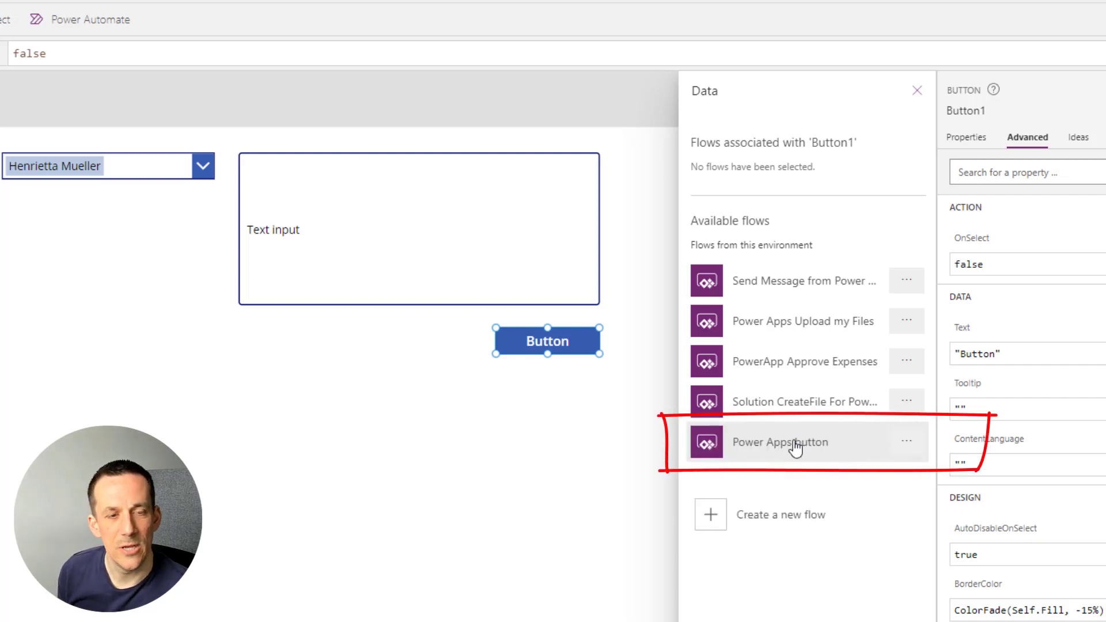
Associate the Power Apps button flow with Button1's OnSelect in the canvas app and show the screen's control tree.
left_click(796, 448)
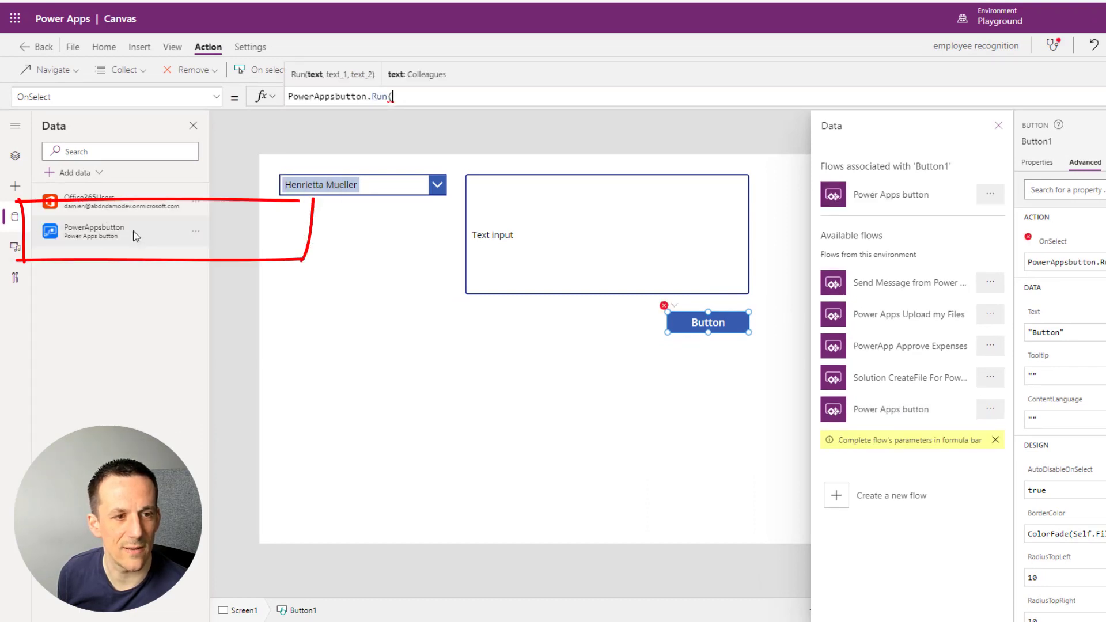
mouse_move(123, 238)
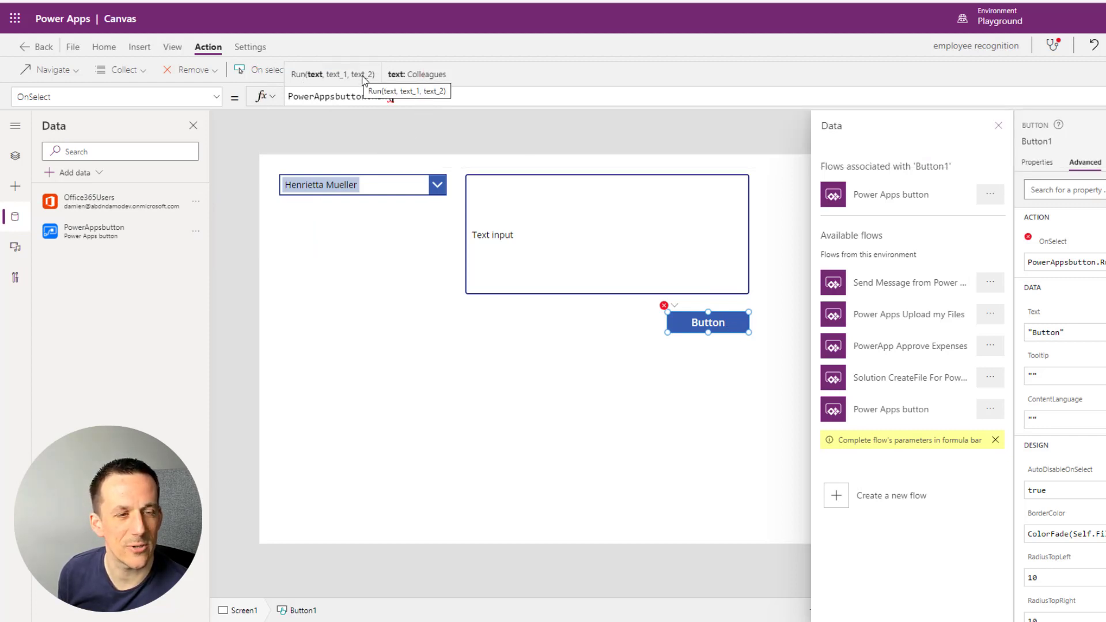
left_click(15, 162)
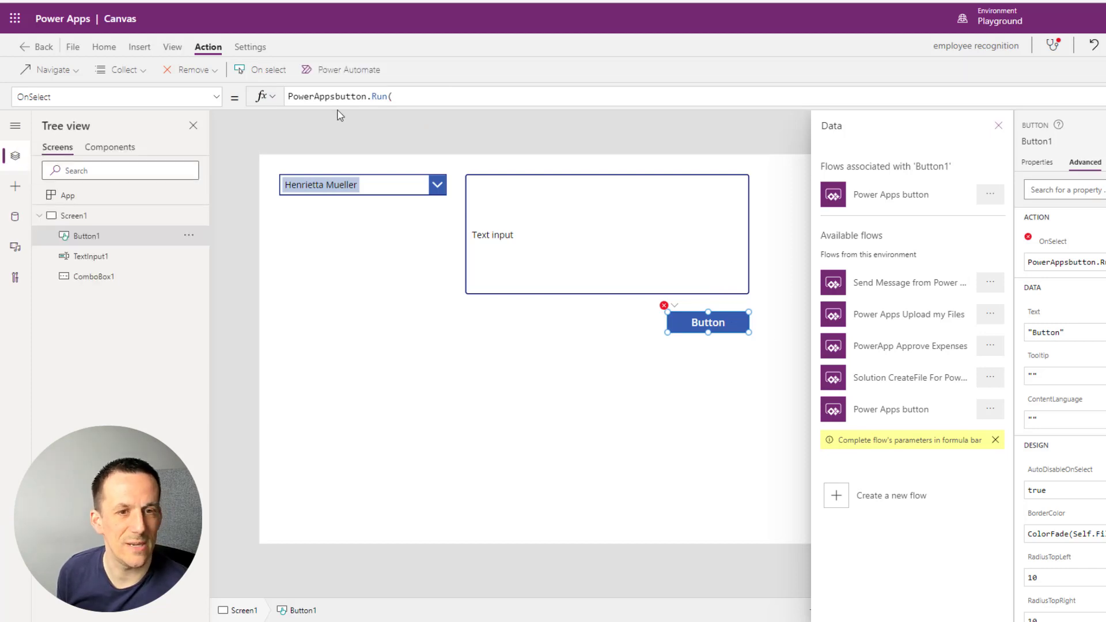
Enter ComboBox1.SelectedItems.Mail as the Colleagues argument of PowerAppsbutton.Run in the OnSelect formula.
left_click(420, 98)
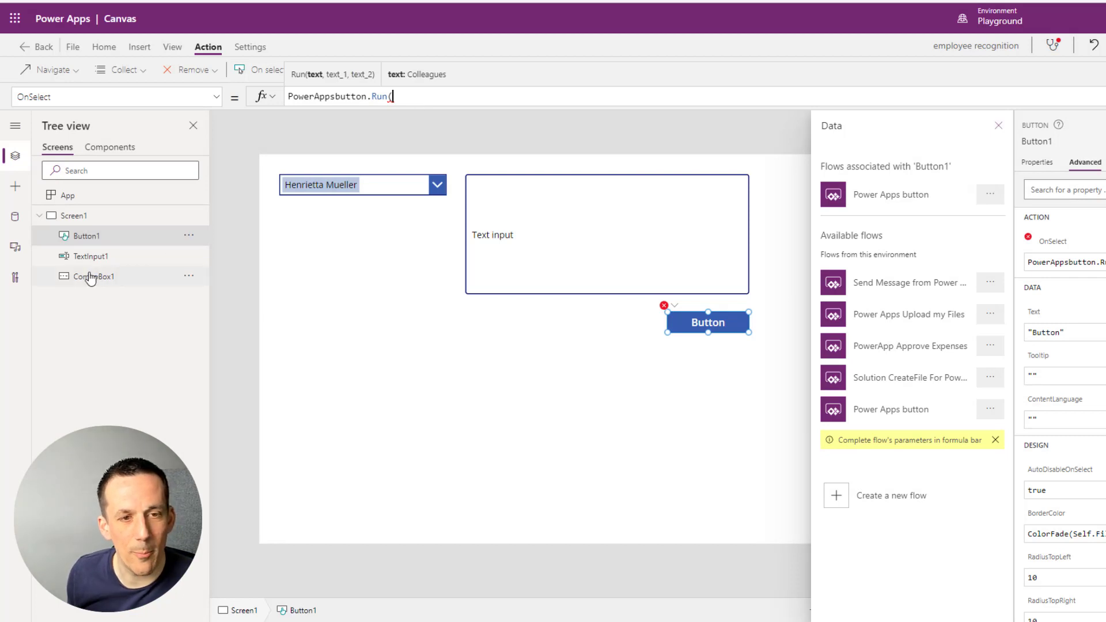
type("Combo")
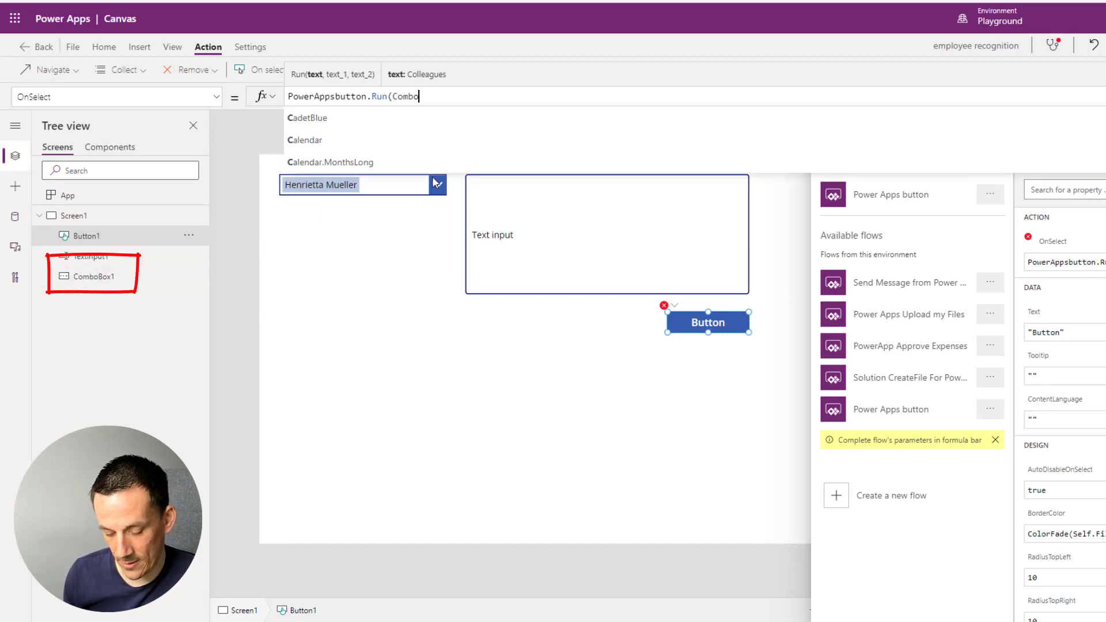
type("Box1")
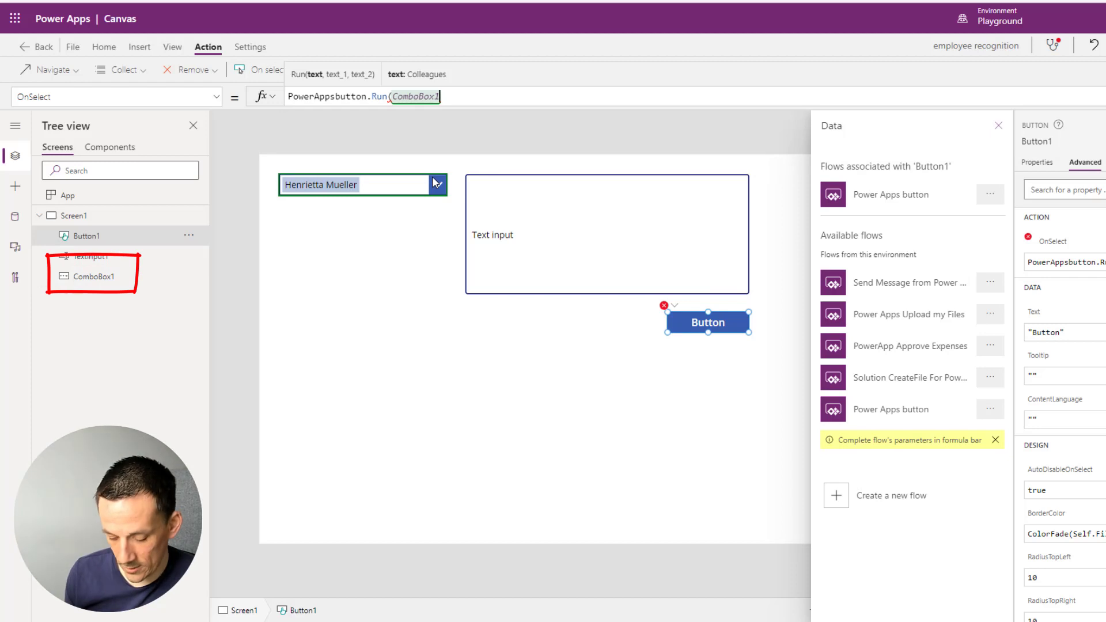
type(".Select")
key("Tab")
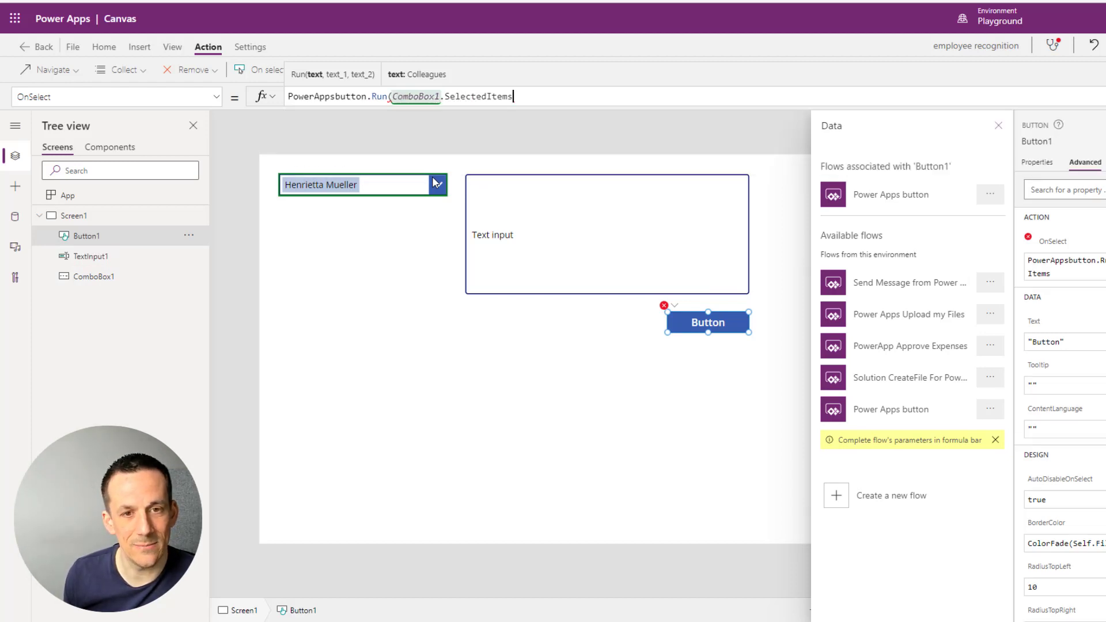
type(".Mail")
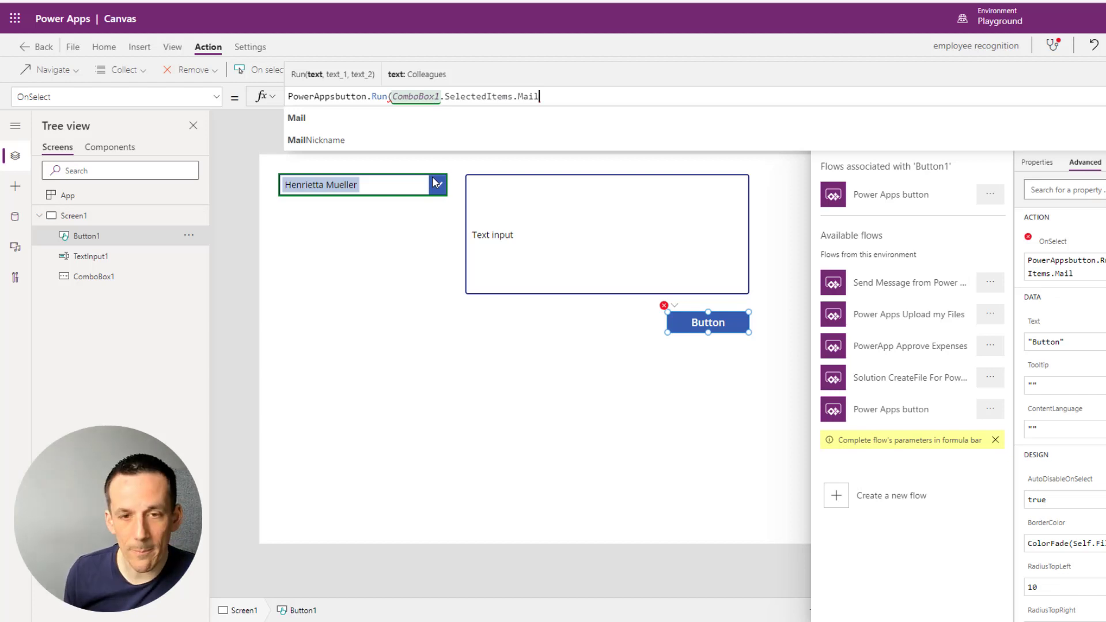
Wrap the ComboBox1.SelectedItems.Mail argument in the JSON() function.
key("Left")
key("Left")
key("Left")
key("Left")
key("Left")
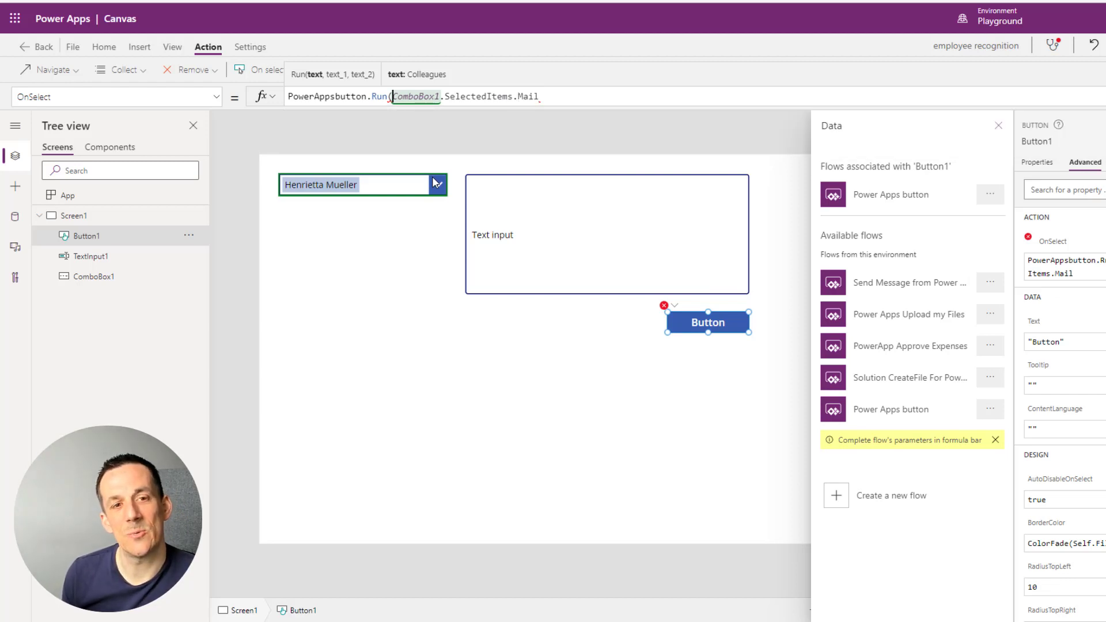
type("JSON(")
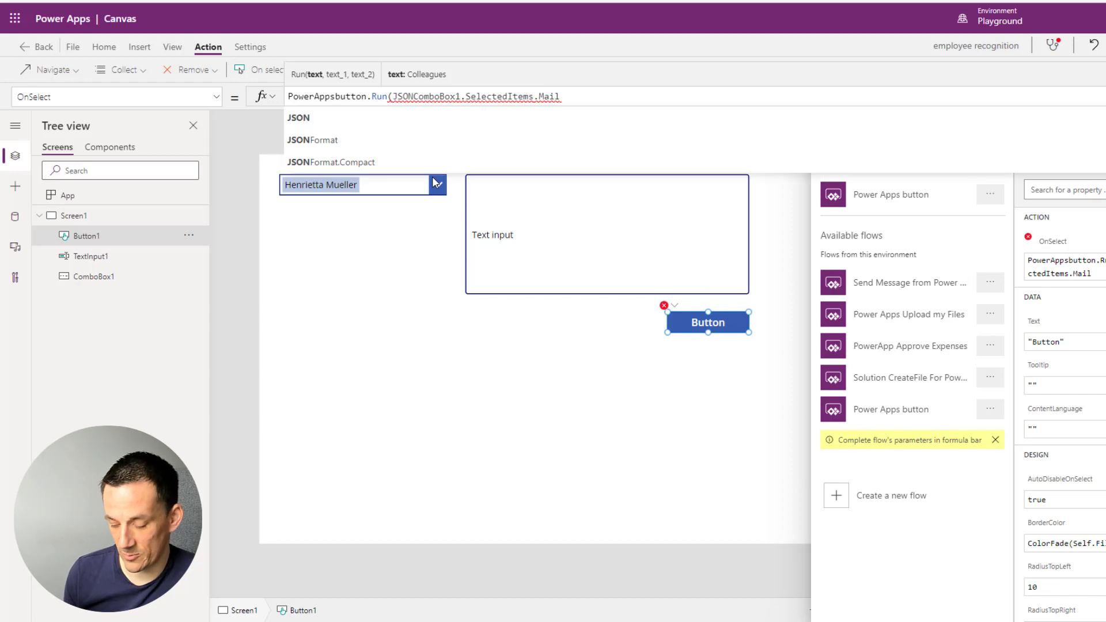
key("End")
type(")")
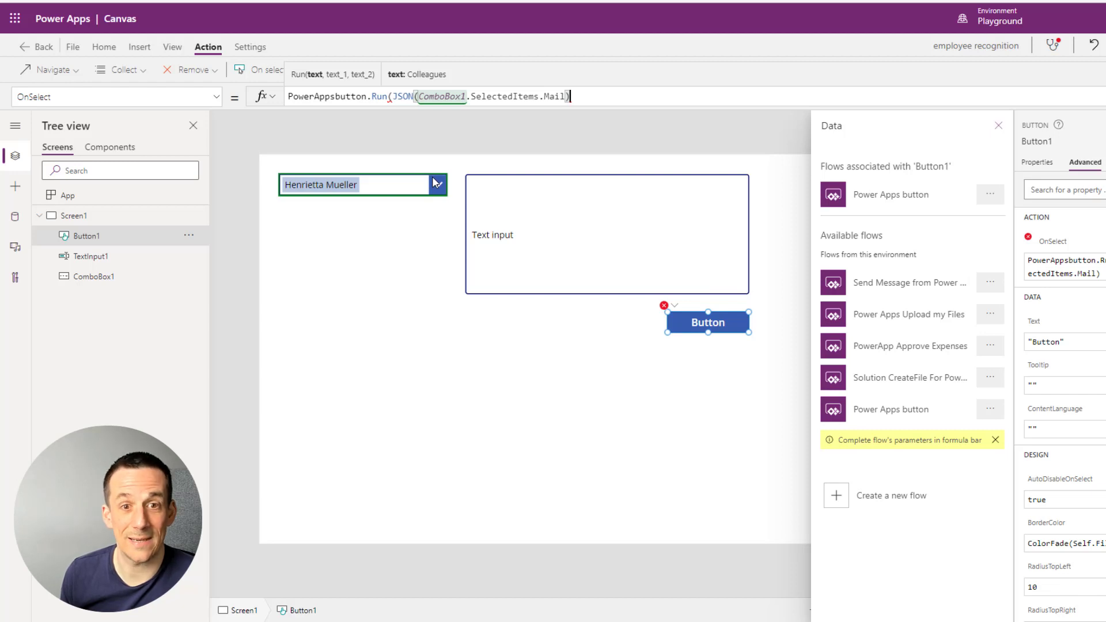
Add TextInput1.Text as the Feedback argument of the flow's Run call.
type(",")
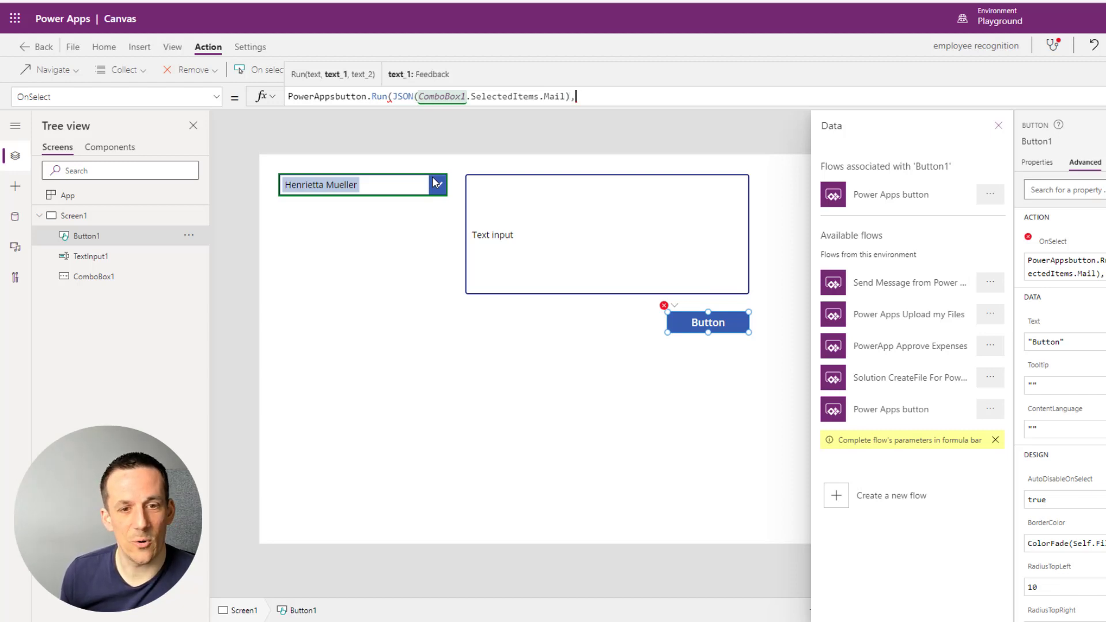
type("TextInput1")
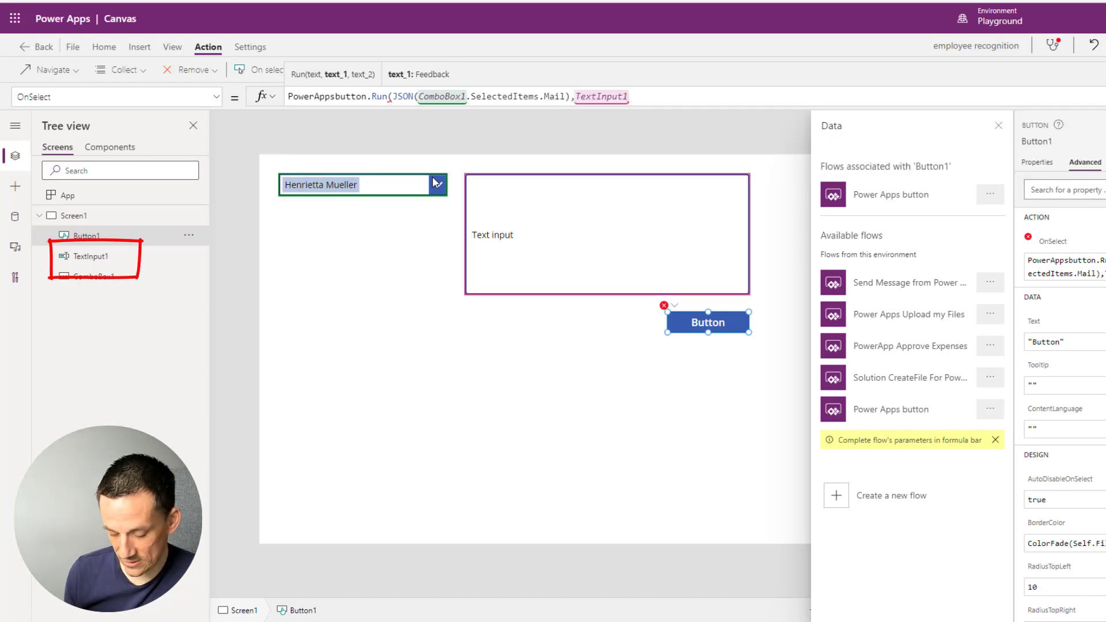
type(".Text")
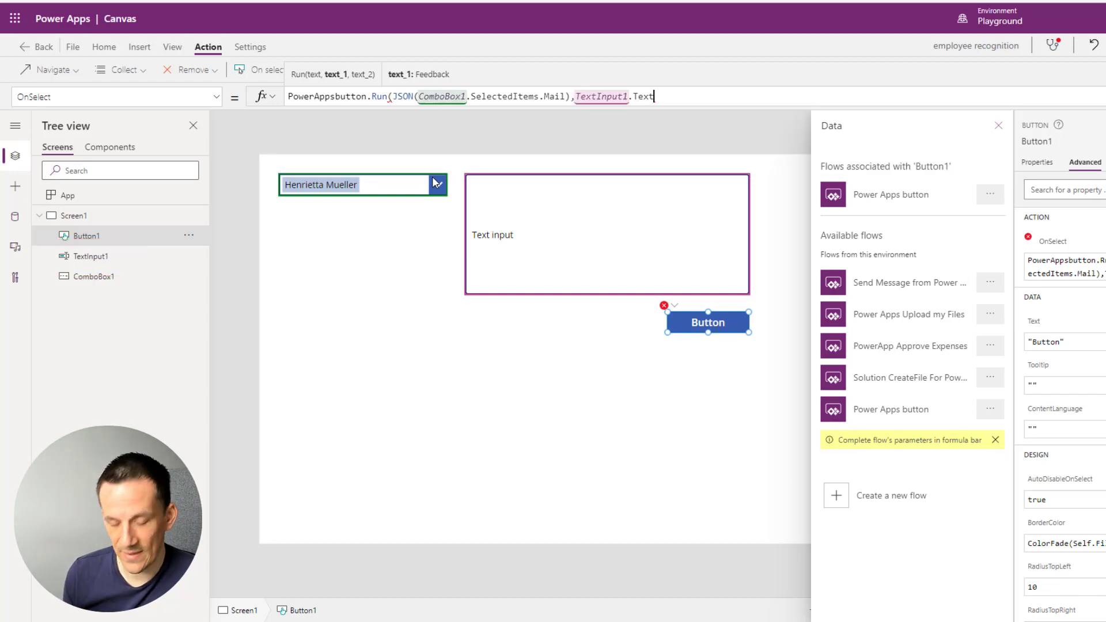
Add User().Email as the User argument and close the PowerAppsbutton.Run formula.
type(",")
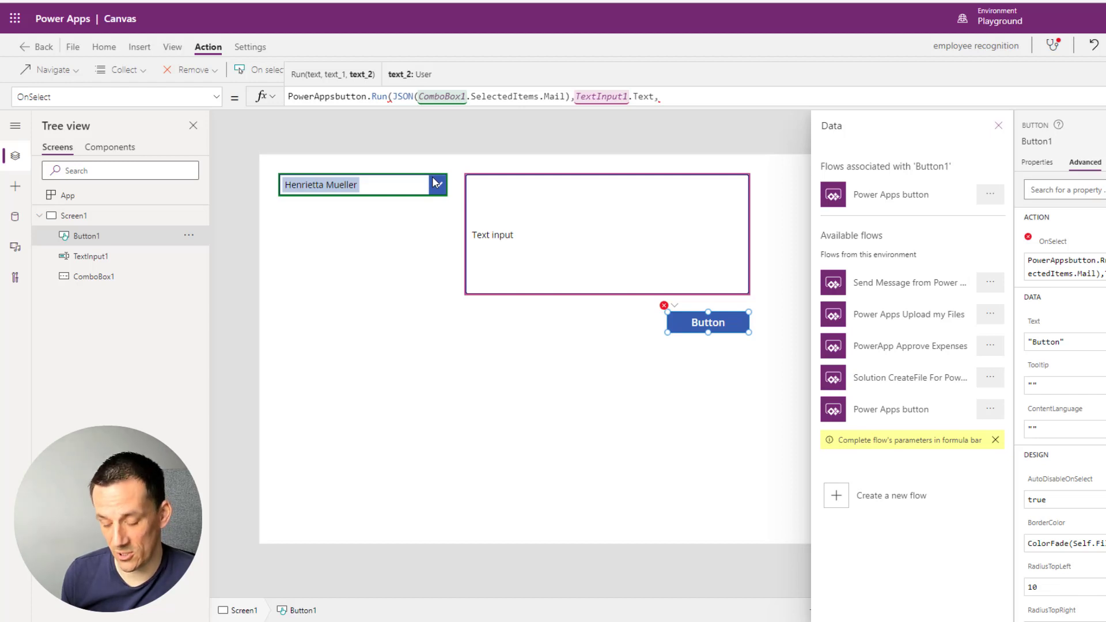
type("User")
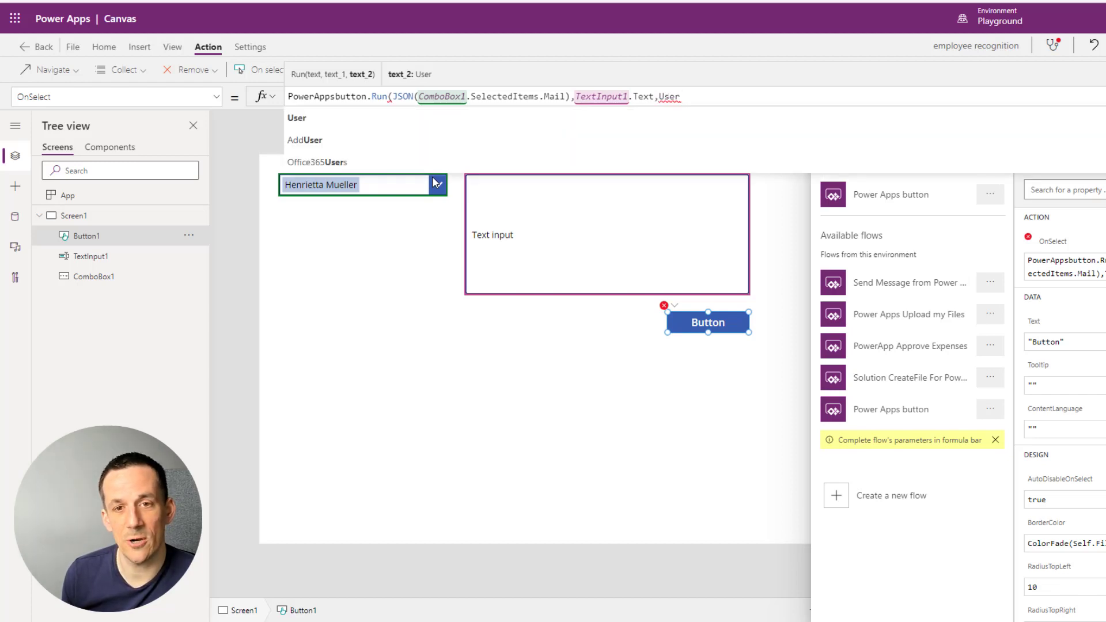
type("().")
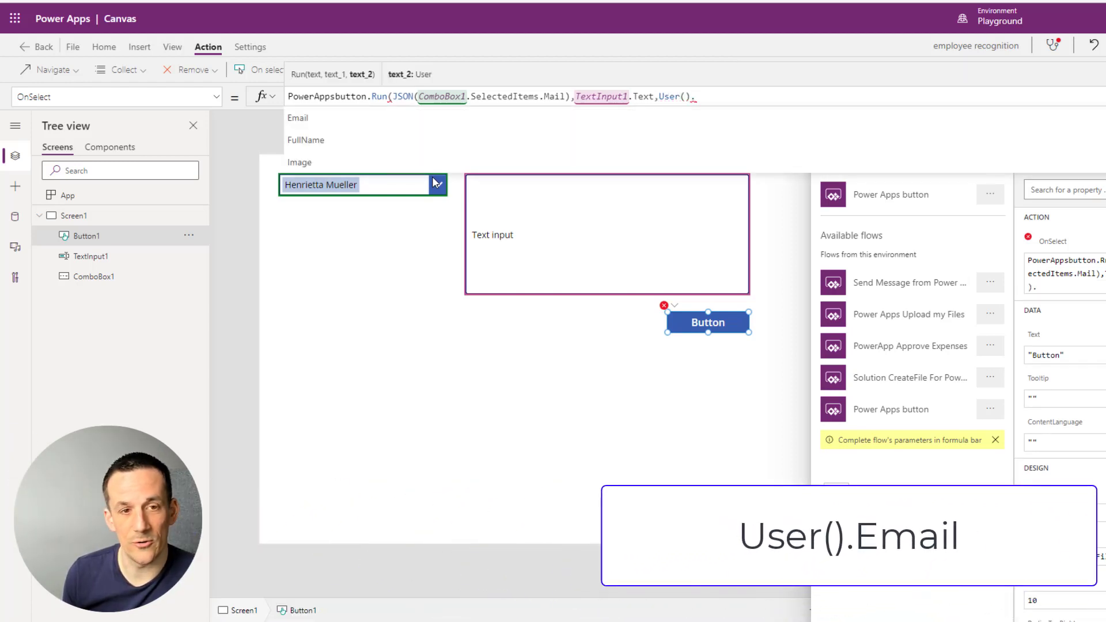
type("Email")
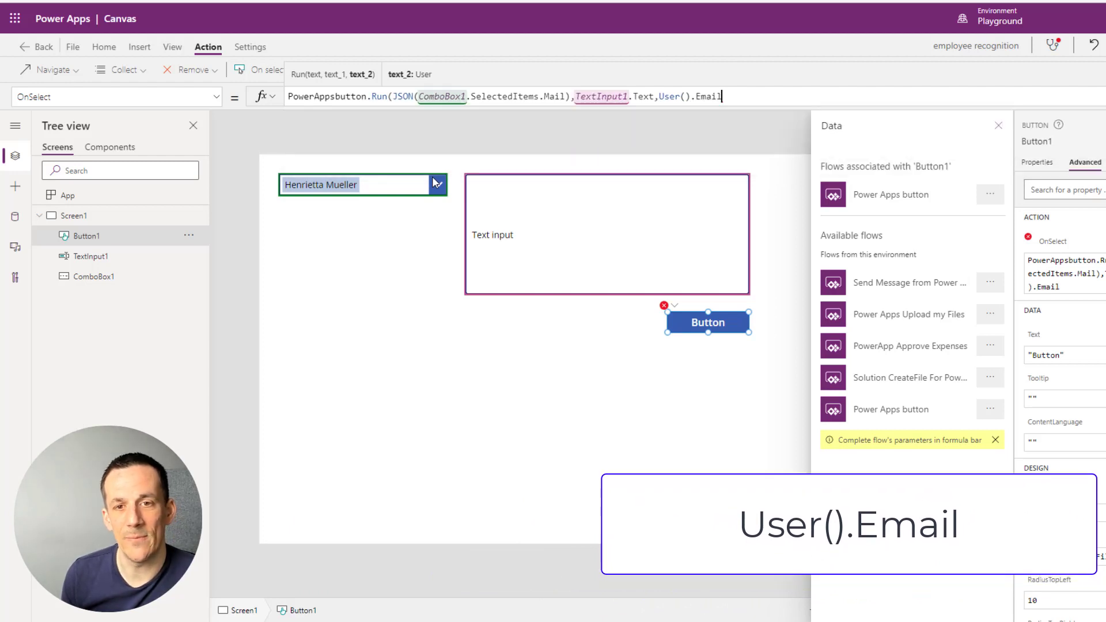
type(")")
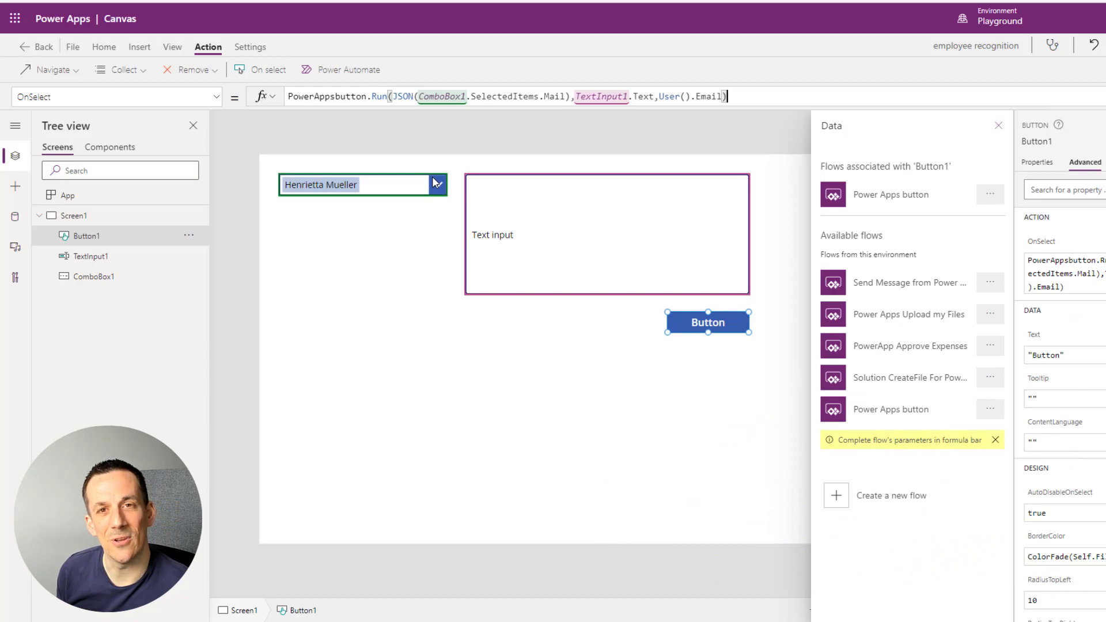
Preview the app and add two more colleagues to the combo box selection by searching their first names.
key("F5")
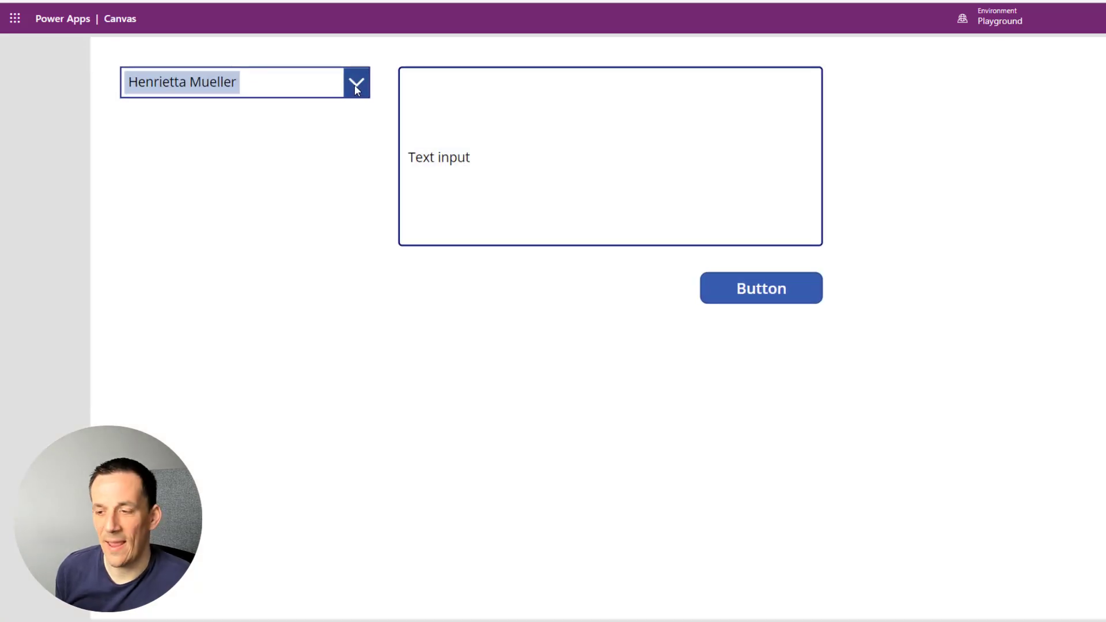
left_click(357, 86)
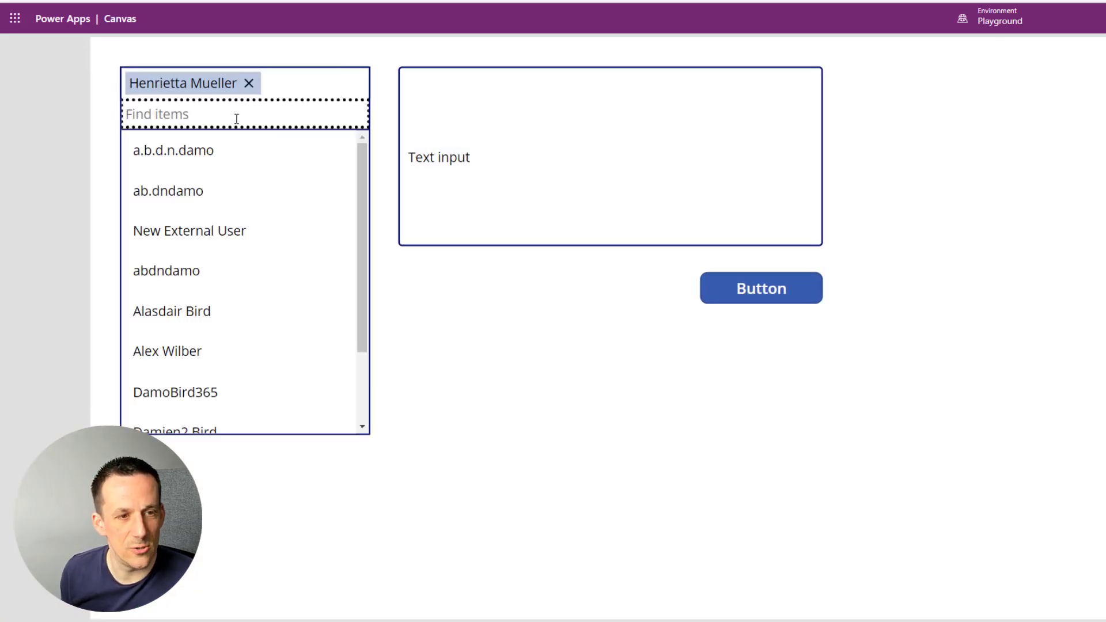
type("Lee")
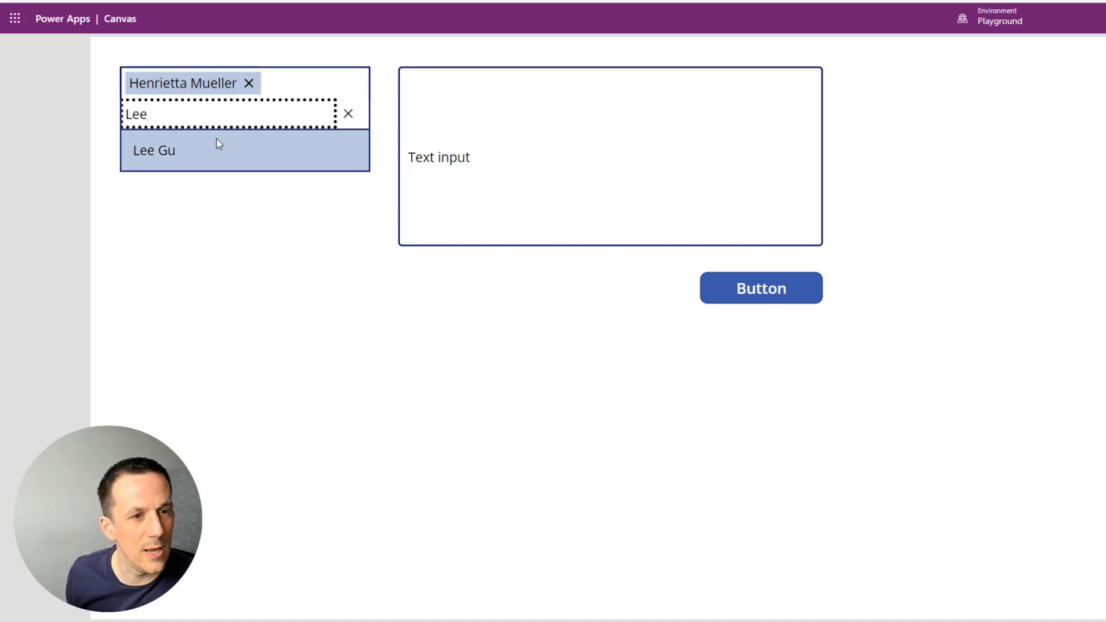
left_click(190, 151)
left_click(226, 117)
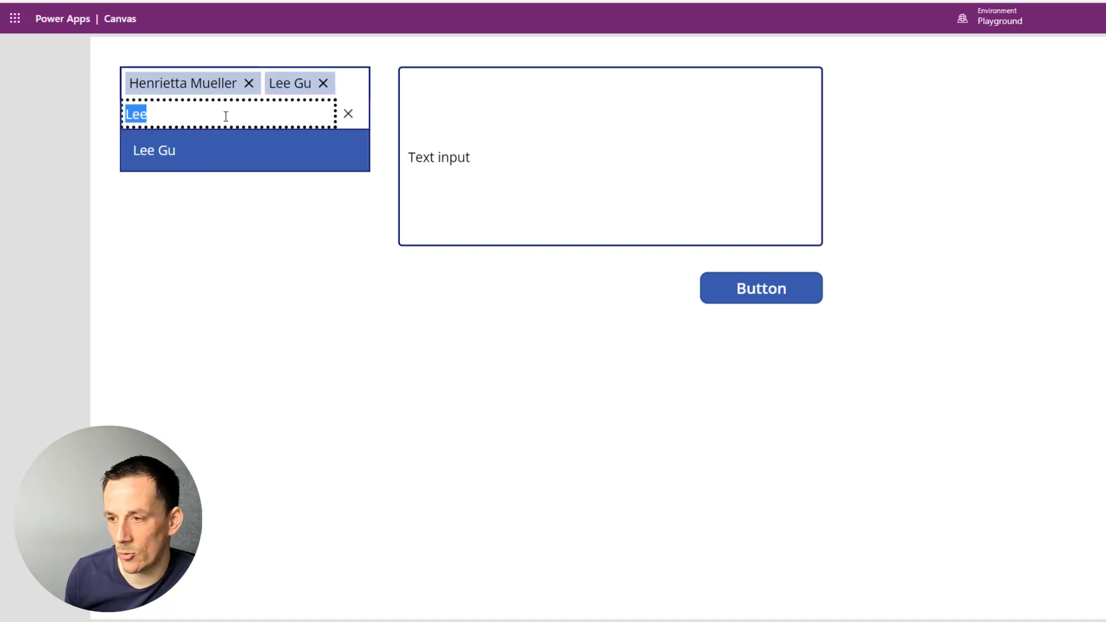
type("Alex")
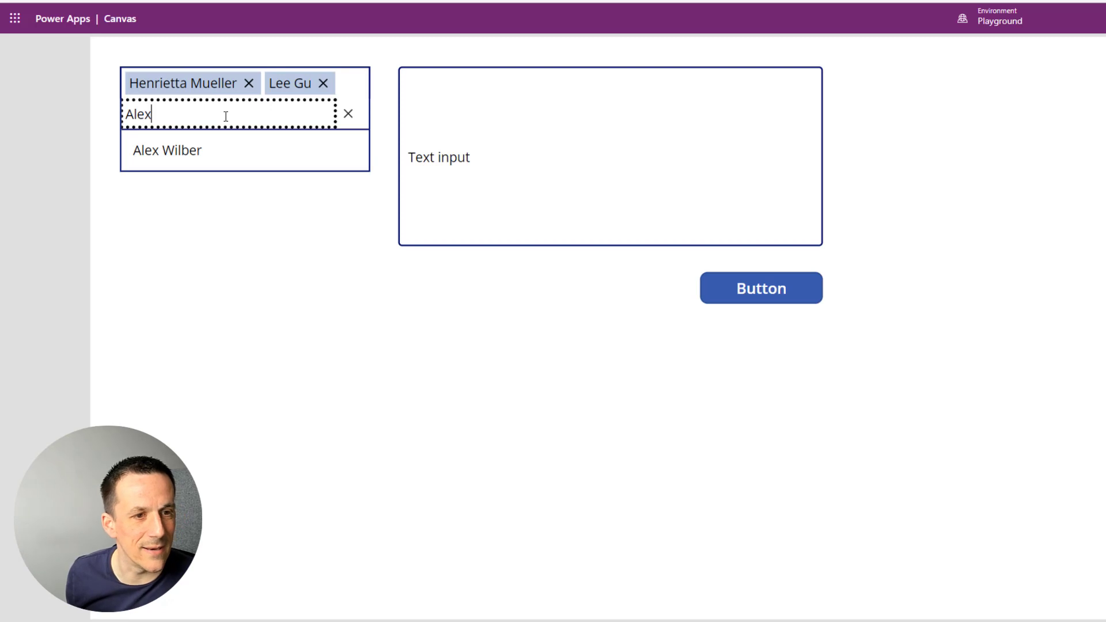
left_click(214, 159)
Enter the feedback "Really amazing turn around on a tight project!" and run the flow with the app's button.
key("Tab")
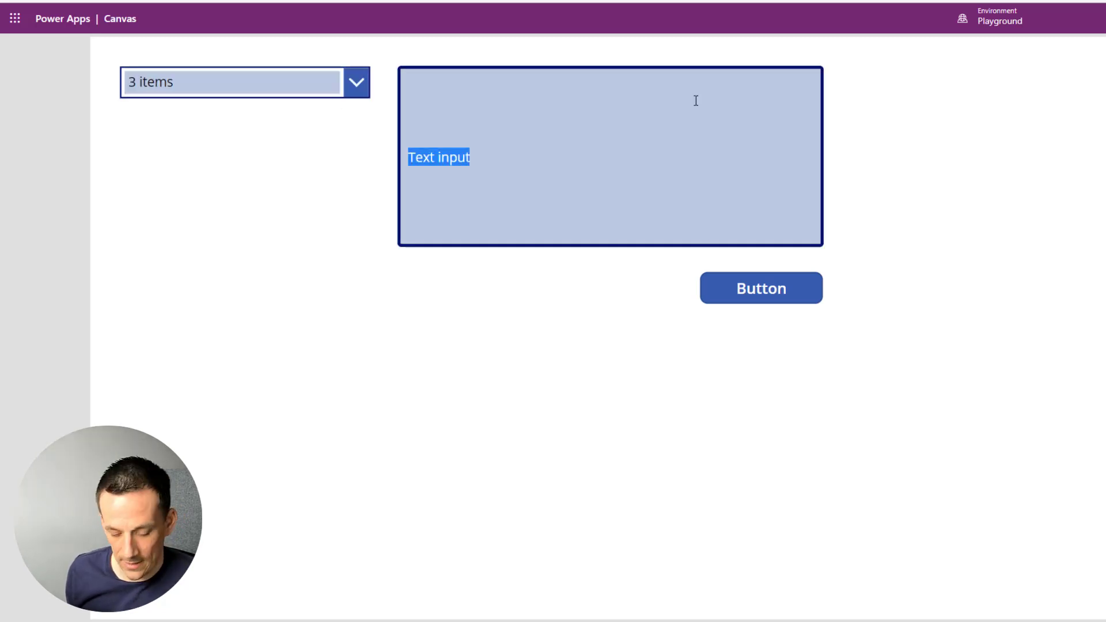
type("Really amazing turn around on a tight project!")
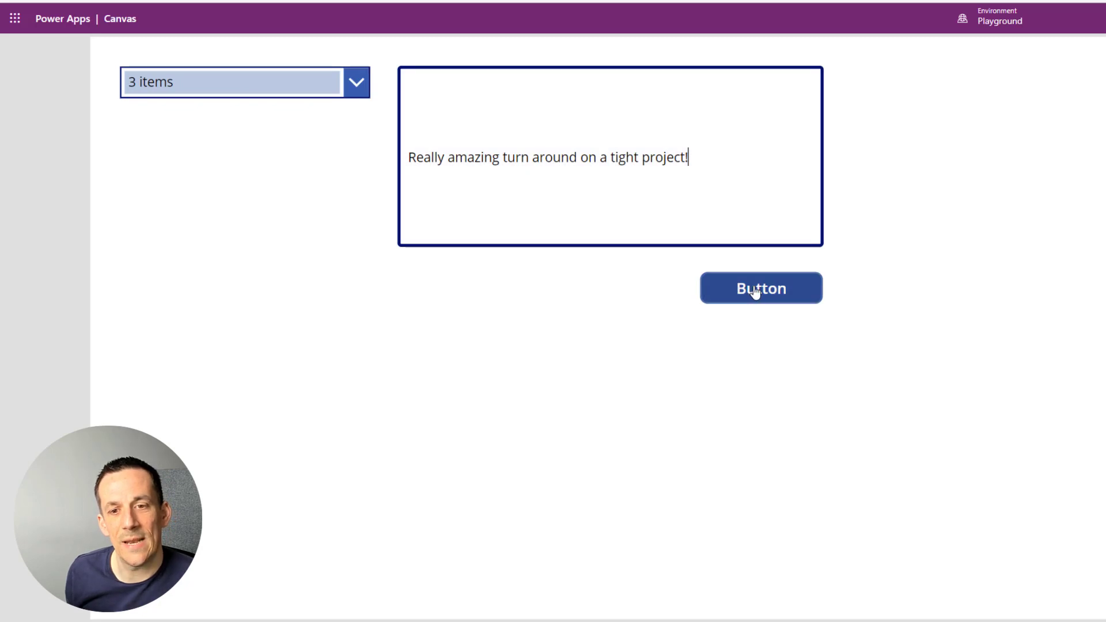
left_click(763, 293)
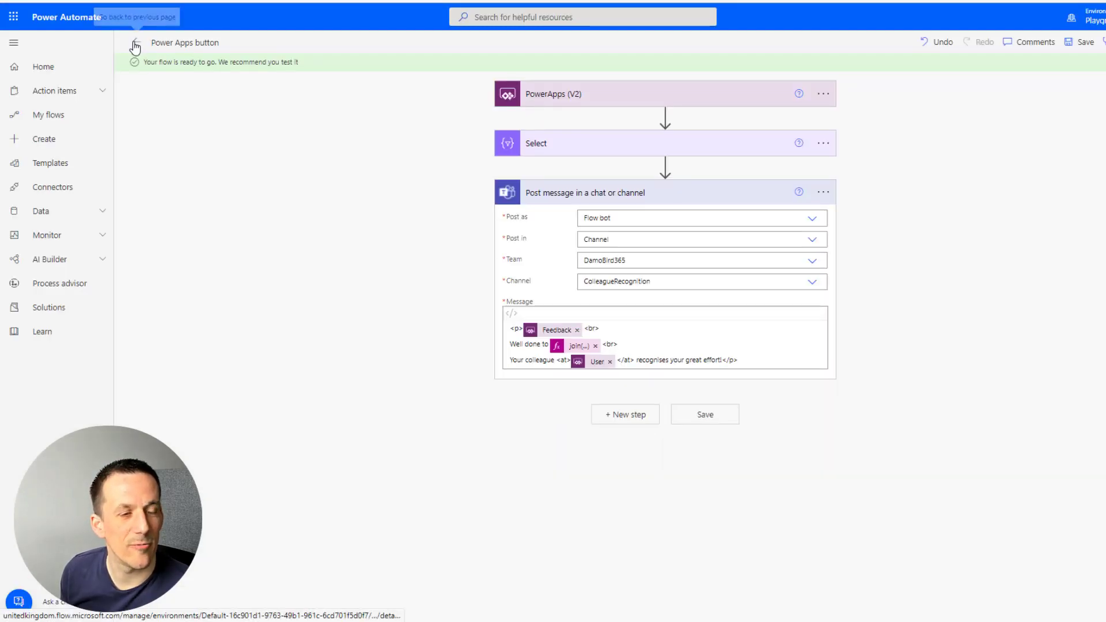
In Power Automate, open the latest run of the Power Apps button flow and examine the PowerApps (V2) trigger's full Colleagues output.
left_click(137, 42)
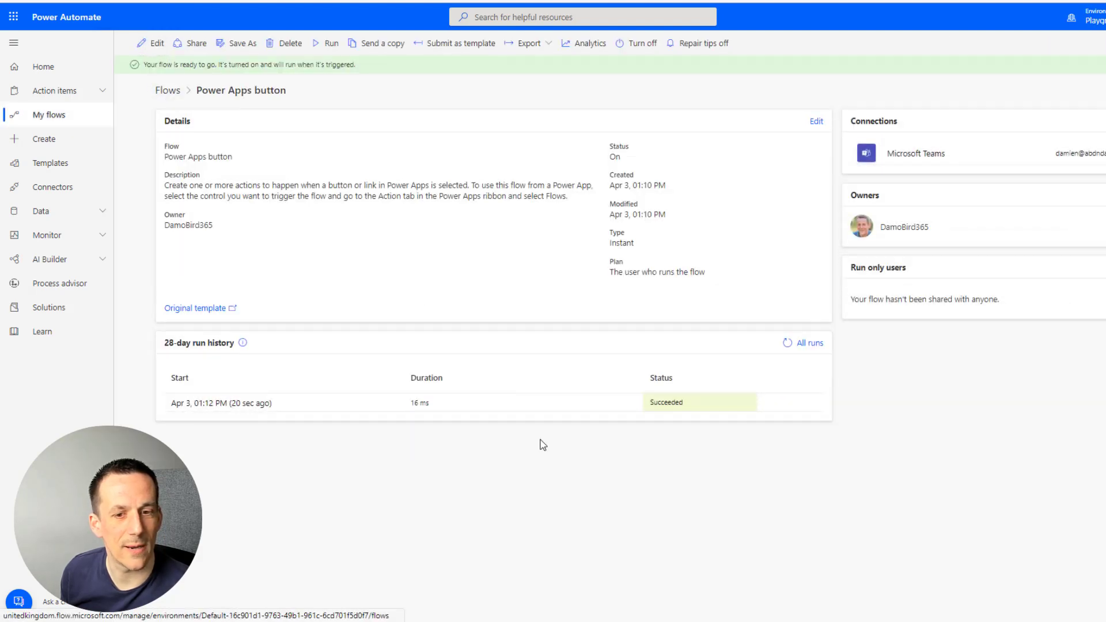
left_click(231, 402)
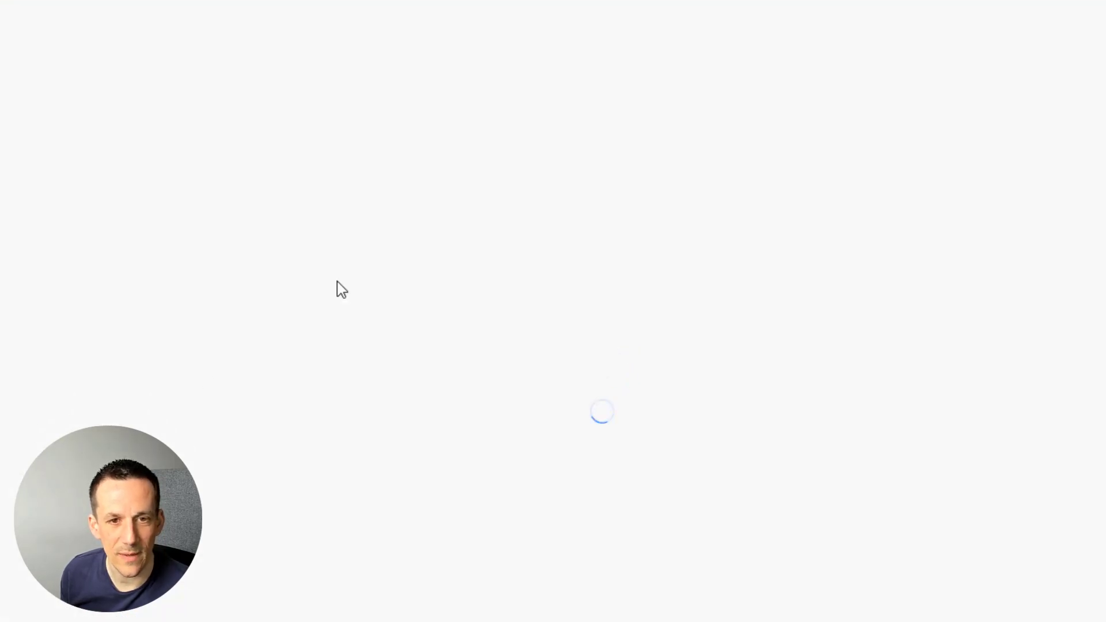
left_click(440, 46)
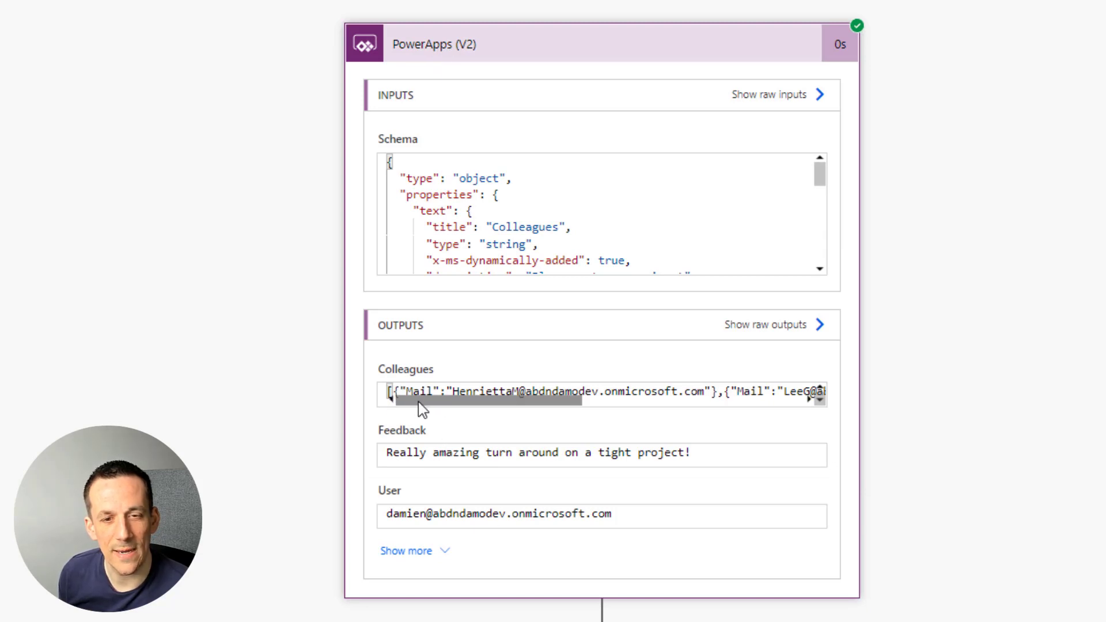
left_click_drag(418, 402, 642, 430)
Examine the From array and the Body output of the Select action in the flow run.
scroll(553, 490, "down", 3)
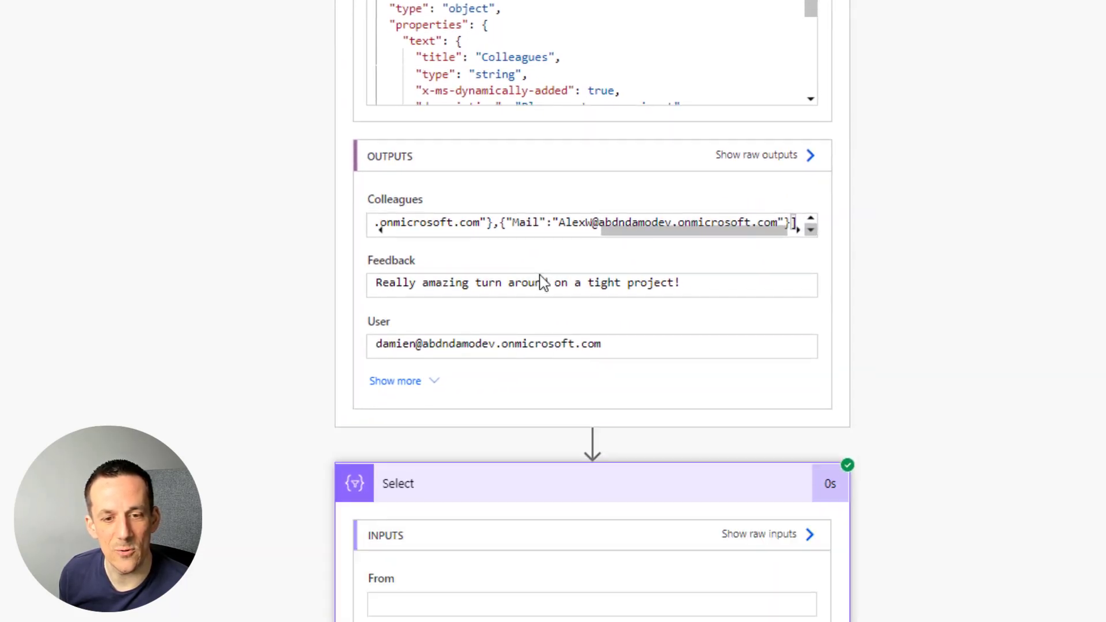
scroll(741, 415, "down", 5)
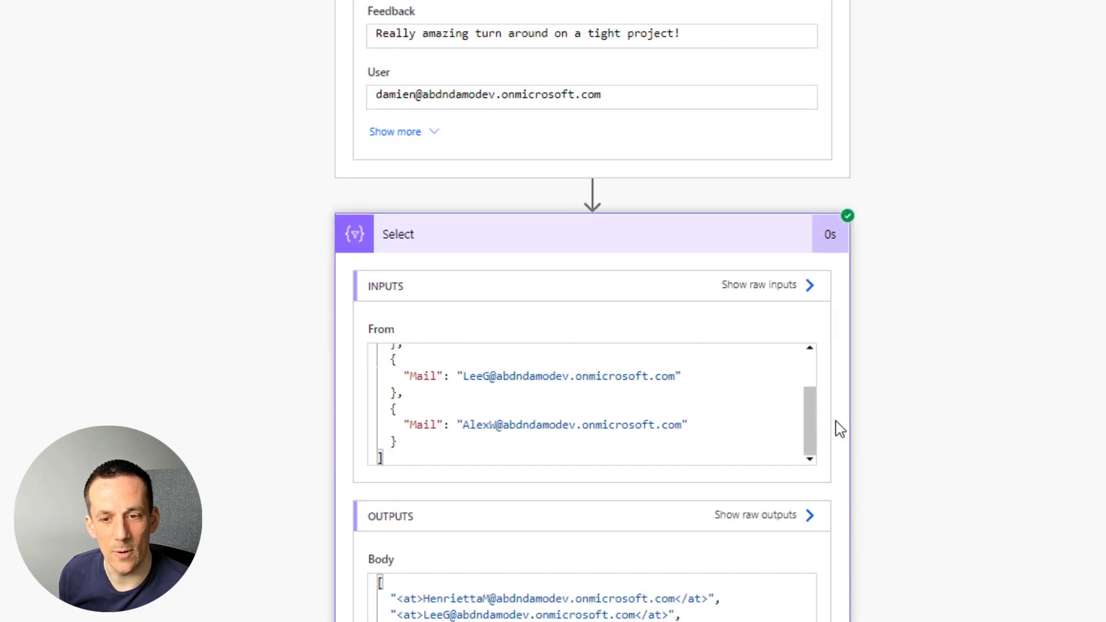
left_click_drag(816, 441, 842, 400)
scroll(623, 420, "down", 2)
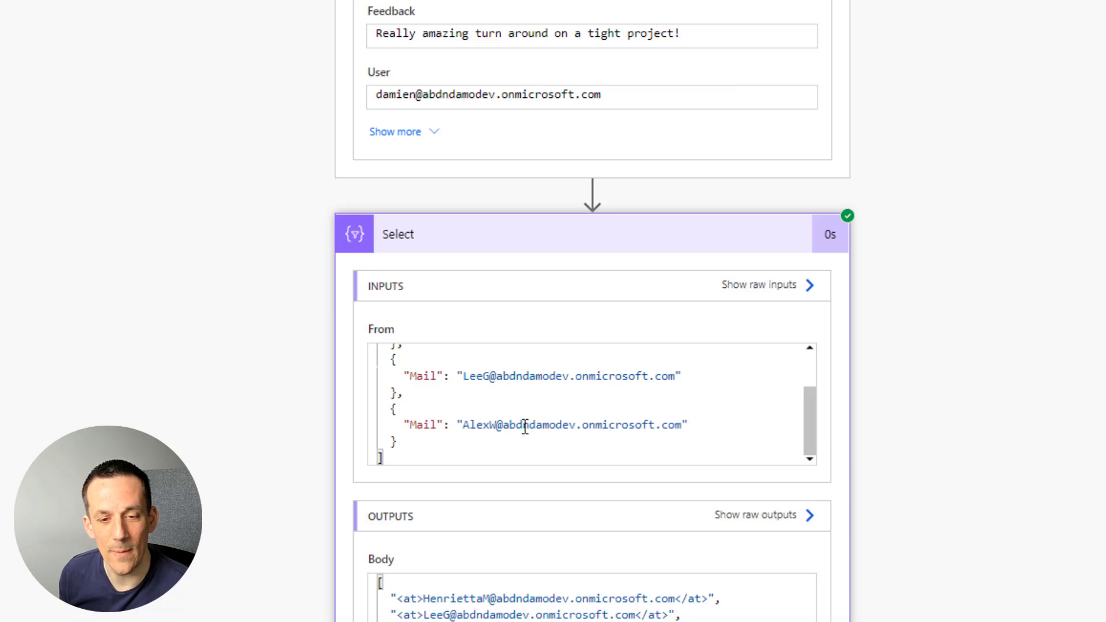
Inspect the full Message input of the Post message in a chat or channel action, including its at-mention tags.
scroll(894, 459, "down", 3)
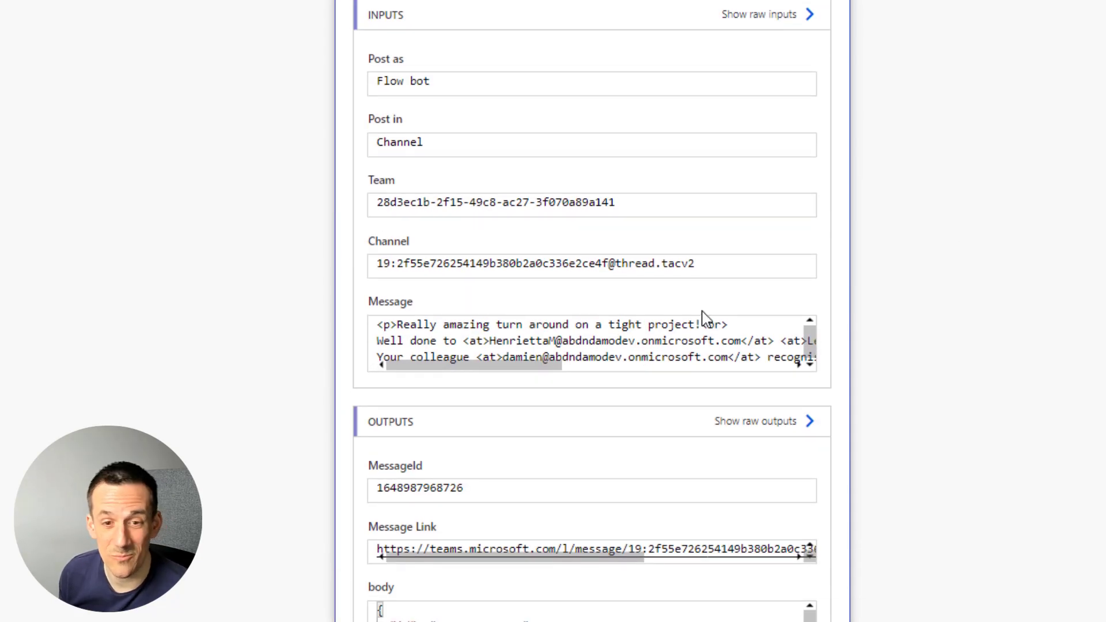
left_click_drag(460, 375, 770, 340)
double_click(772, 341)
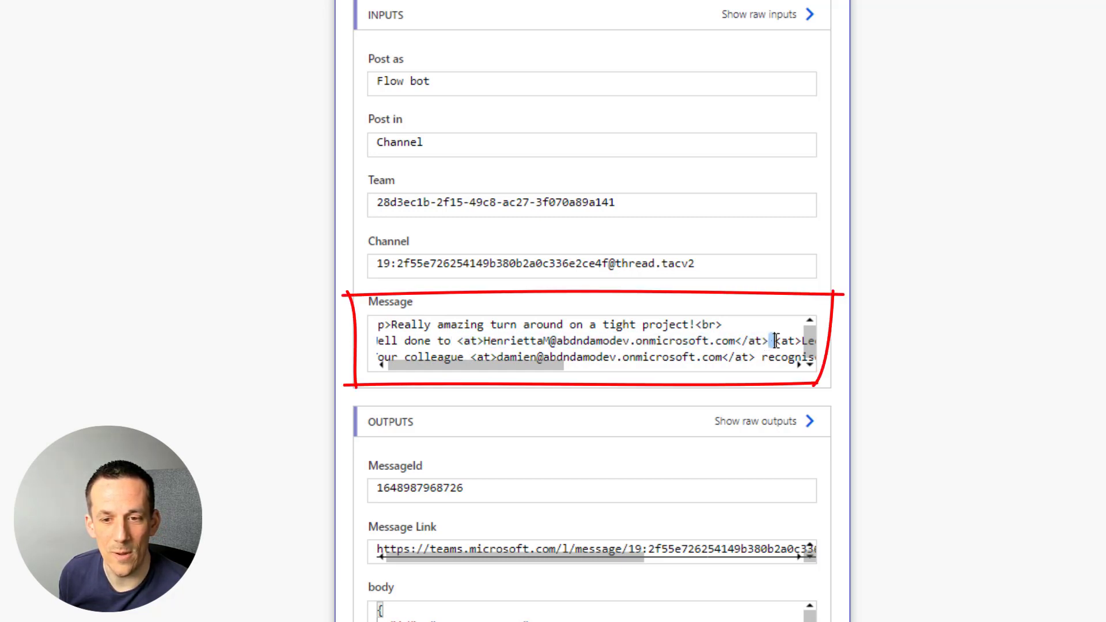
left_click_drag(524, 375, 790, 384)
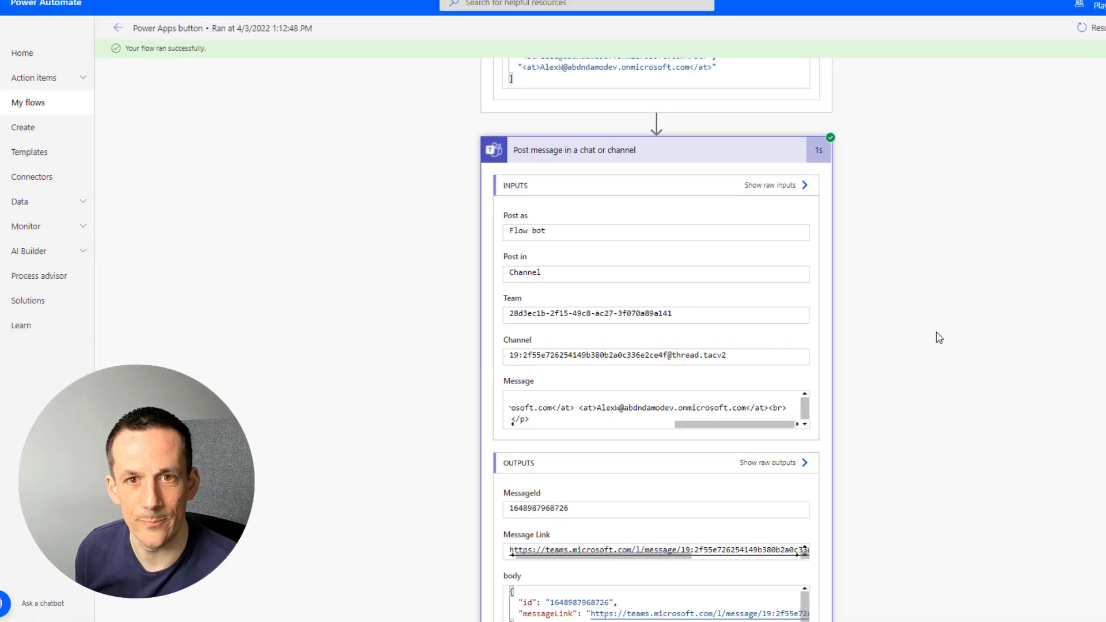